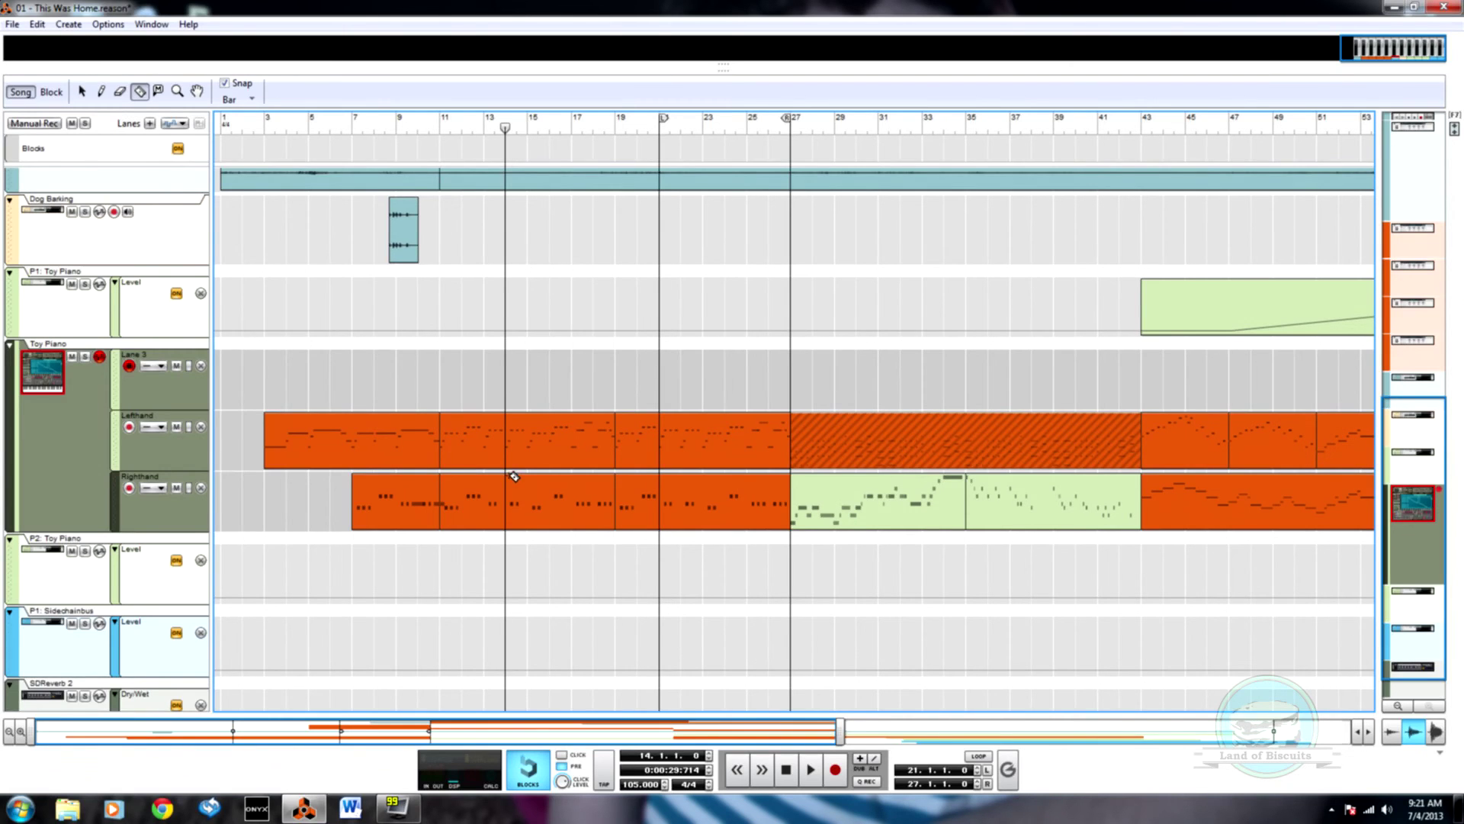
Zoom the arrangement out to bars 1–97, pick the Arrow tool, and bring the string tracks into view
{"action": "scroll", "coordinate": [514, 476], "scroll_direction": "down", "scroll_amount": 1}
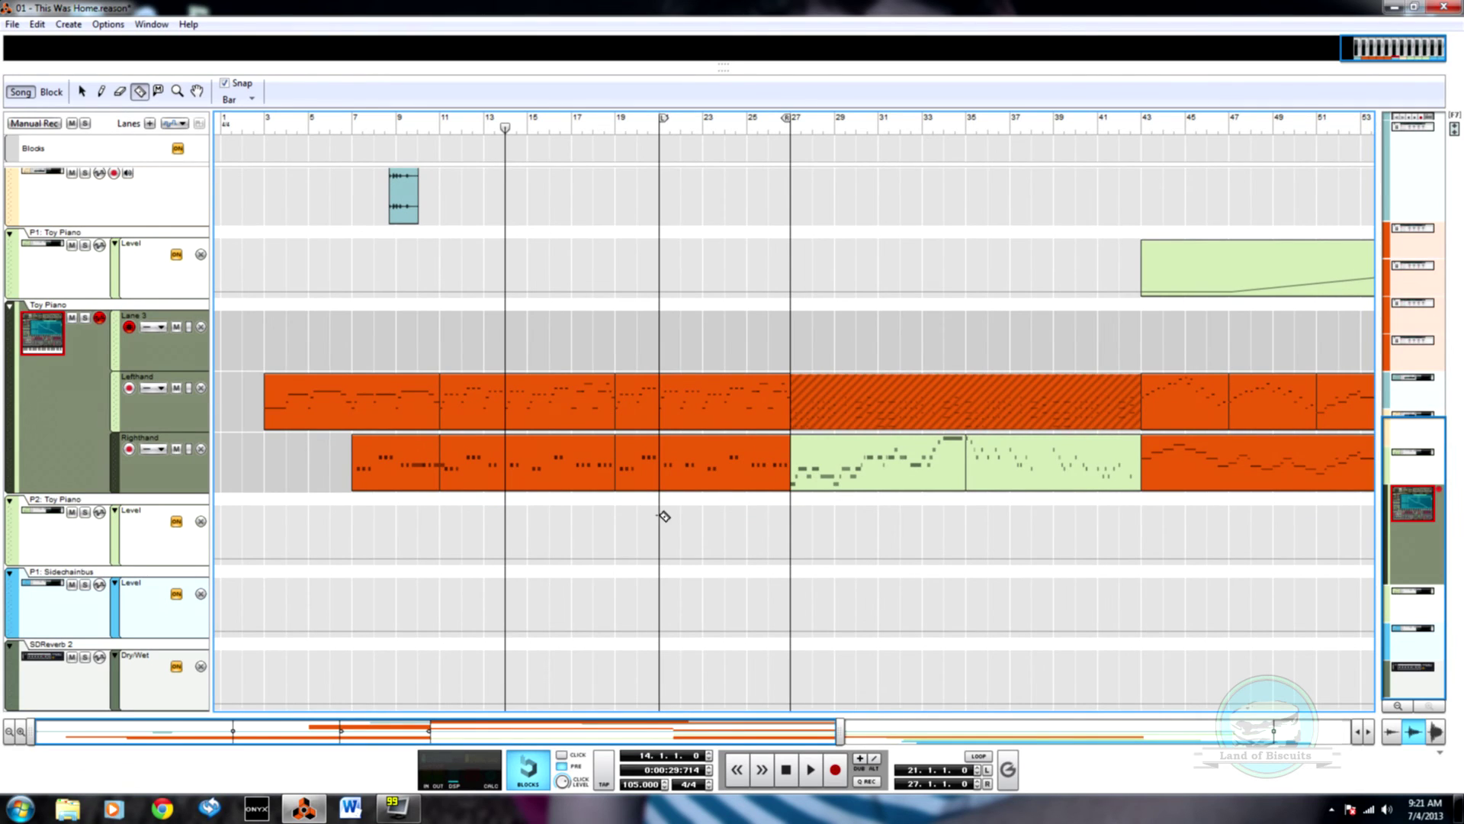
{"action": "scroll", "coordinate": [1134, 553], "scroll_direction": "down", "scroll_amount": 4}
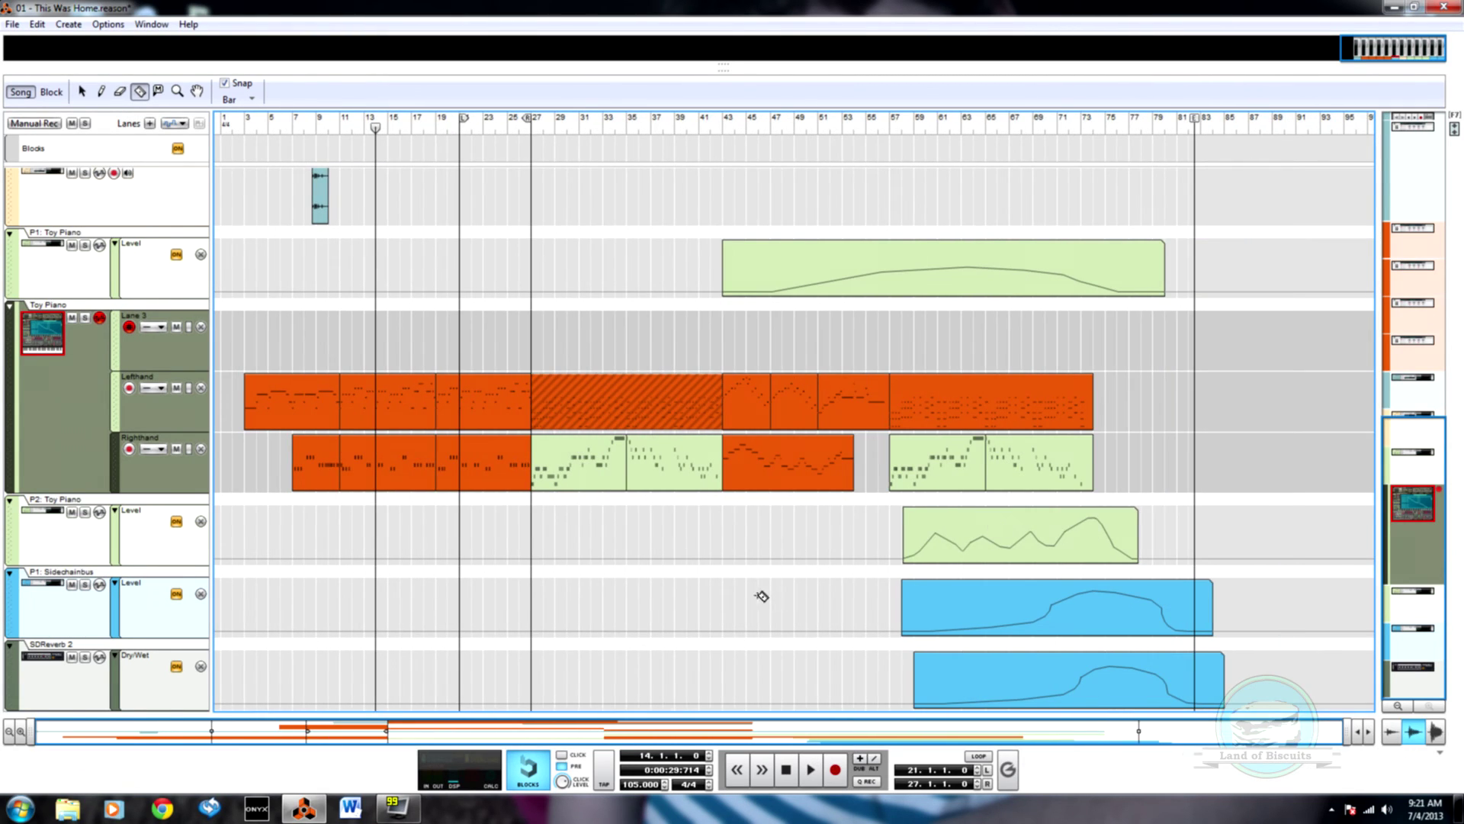
{"action": "scroll", "coordinate": [762, 595], "scroll_direction": "up", "scroll_amount": 3}
{"action": "scroll", "coordinate": [763, 595], "scroll_direction": "down", "scroll_amount": 3}
{"action": "scroll", "coordinate": [376, 625], "scroll_direction": "up", "scroll_amount": 4}
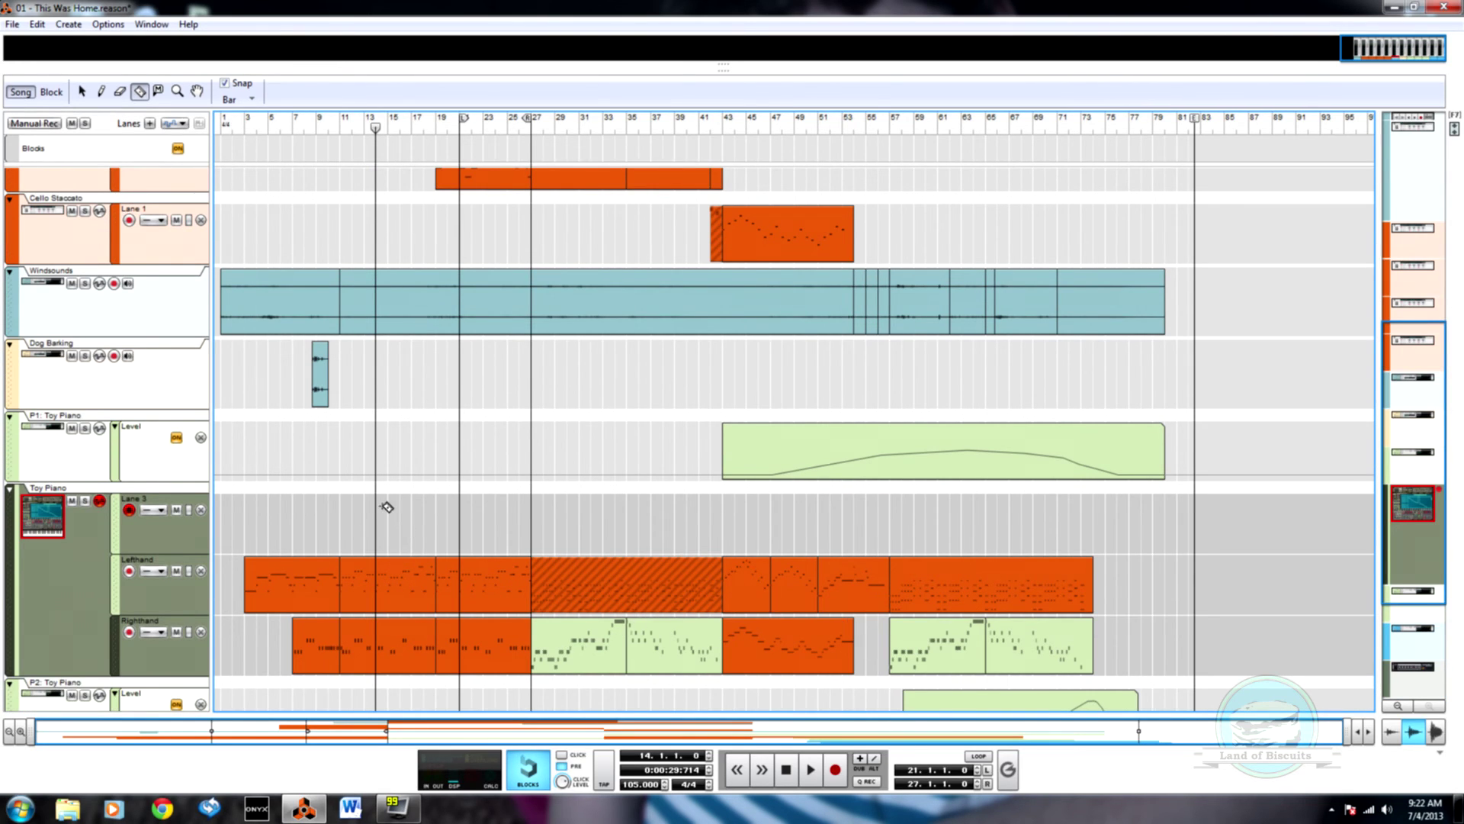
{"action": "key", "text": "q"}
{"action": "scroll", "coordinate": [465, 350], "scroll_direction": "up", "scroll_amount": 2}
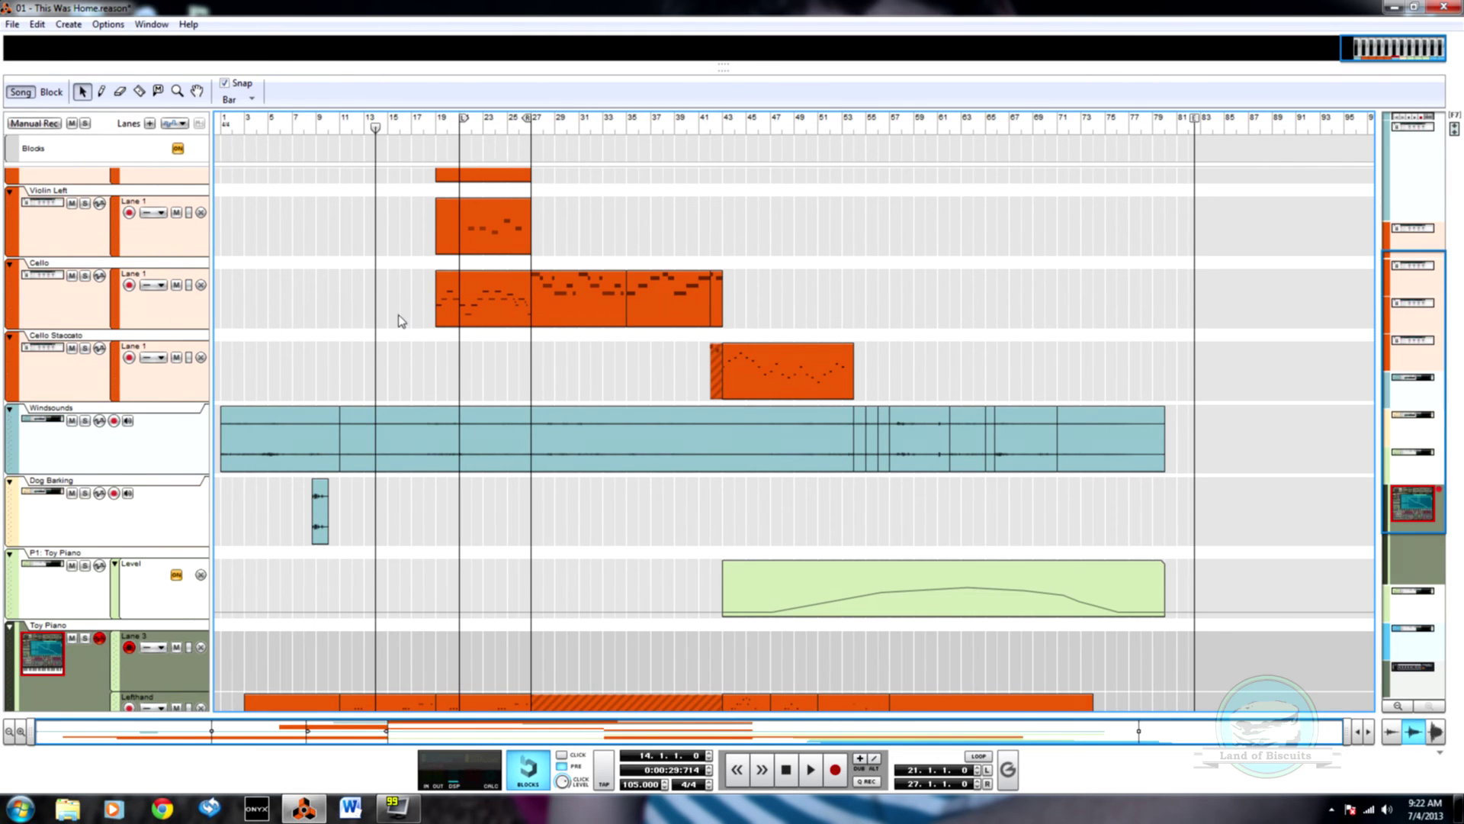
Razor bars 19–23 of the Cello clip into a separate clip, then return to the Arrow tool
{"action": "scroll", "coordinate": [391, 258], "scroll_direction": "up", "scroll_amount": 1}
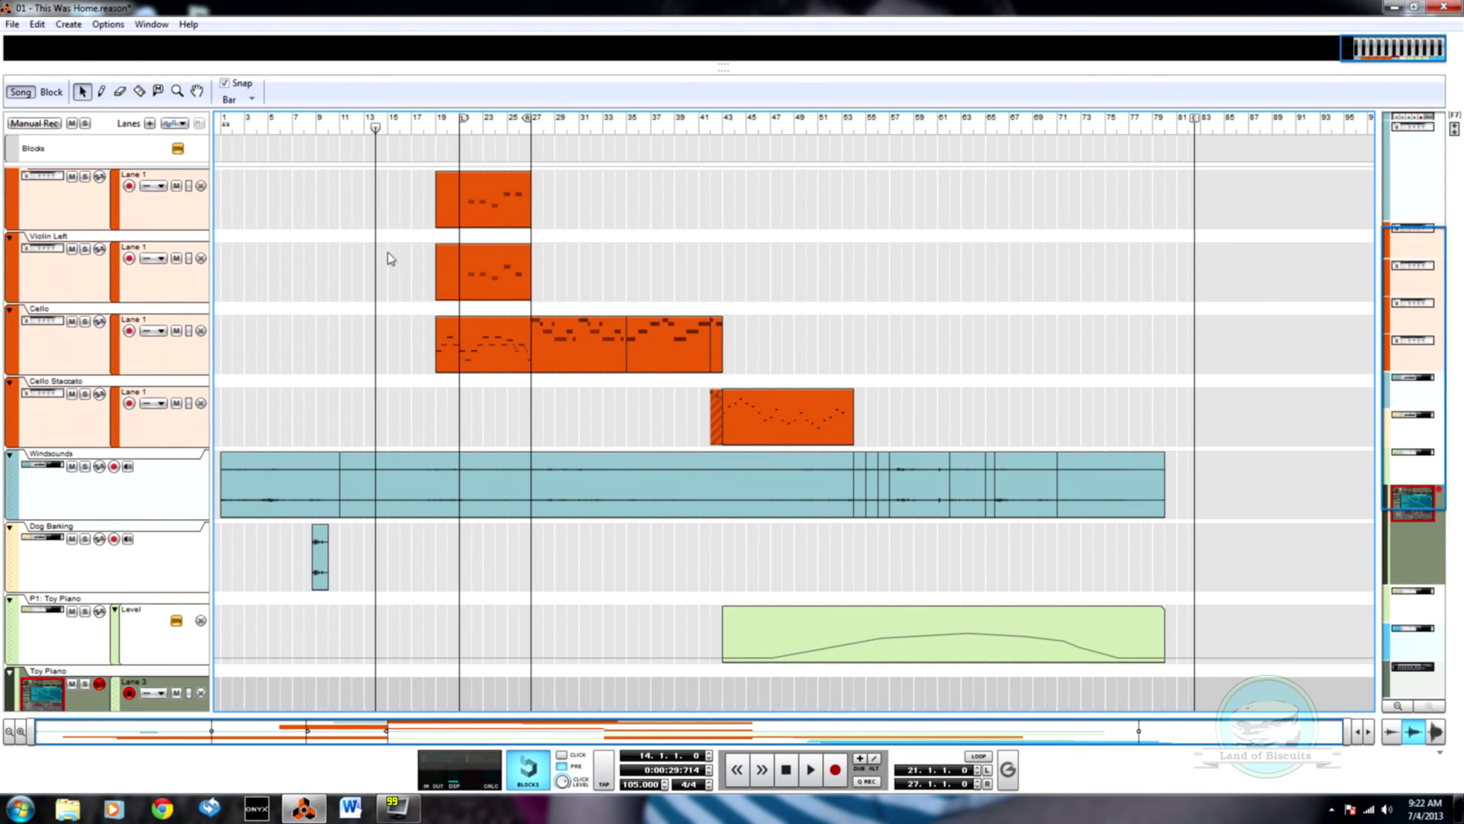
{"action": "key", "text": "r"}
{"action": "left_click_drag", "start_coordinate": [436, 350], "coordinate": [488, 376]}
{"action": "key", "text": "q"}
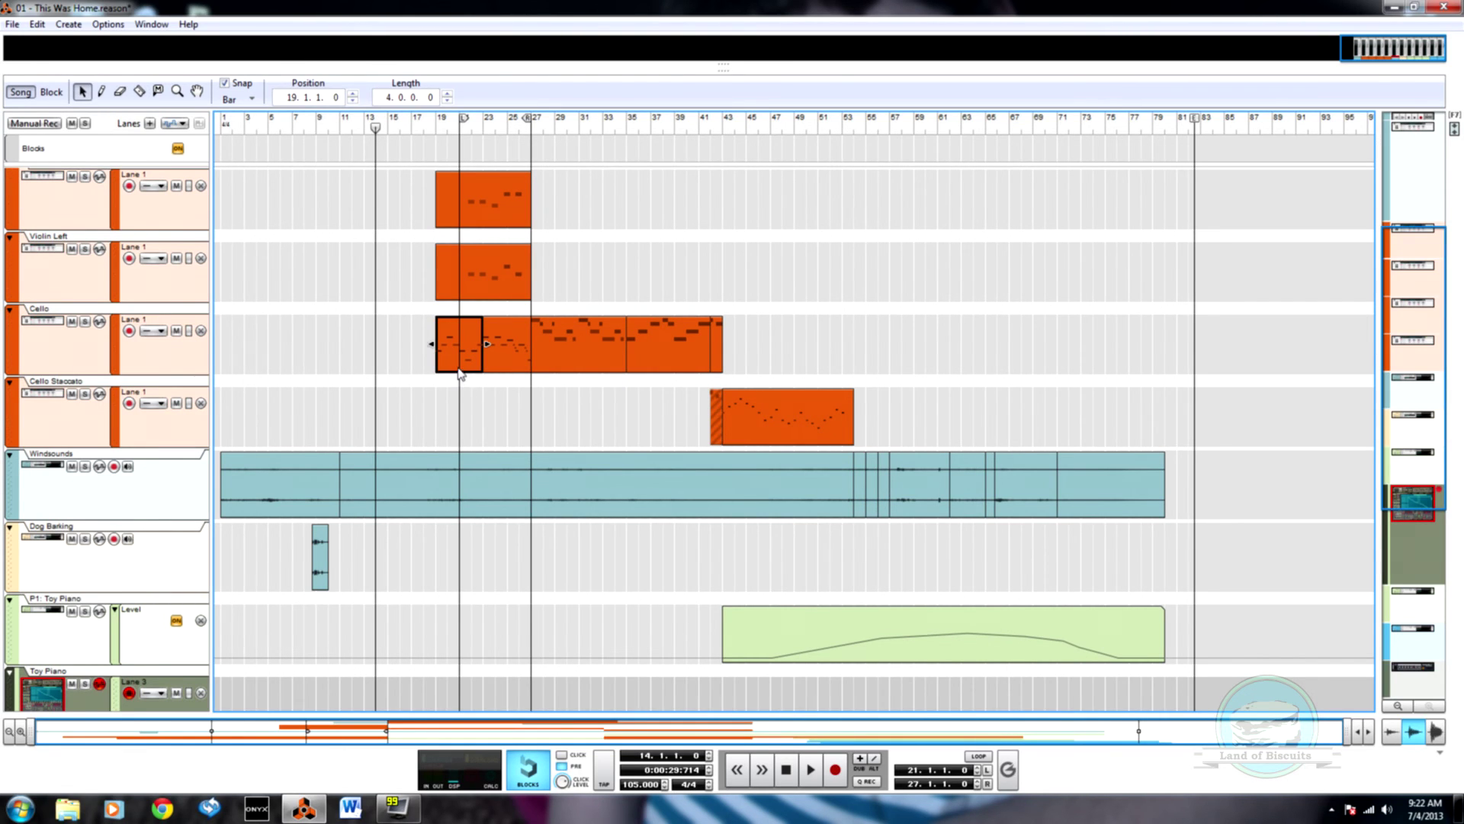
Audition the split by moving the song position through bars 3, 10, 11 and 20
{"action": "scroll", "coordinate": [204, 428], "scroll_direction": "down", "scroll_amount": 7}
{"action": "scroll", "coordinate": [294, 417], "scroll_direction": "up", "scroll_amount": 9}
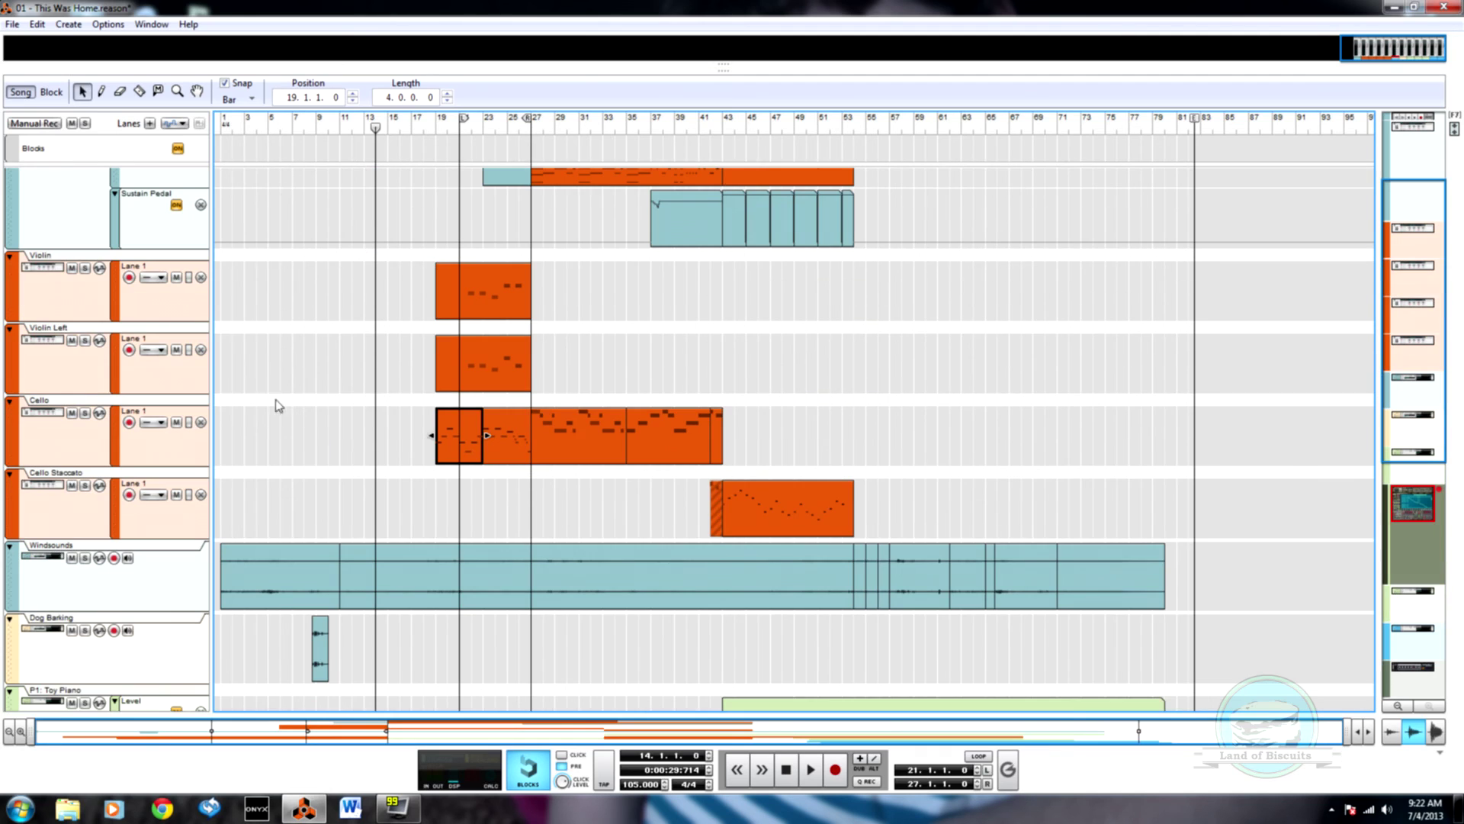
{"action": "scroll", "coordinate": [333, 189], "scroll_direction": "down", "scroll_amount": 5}
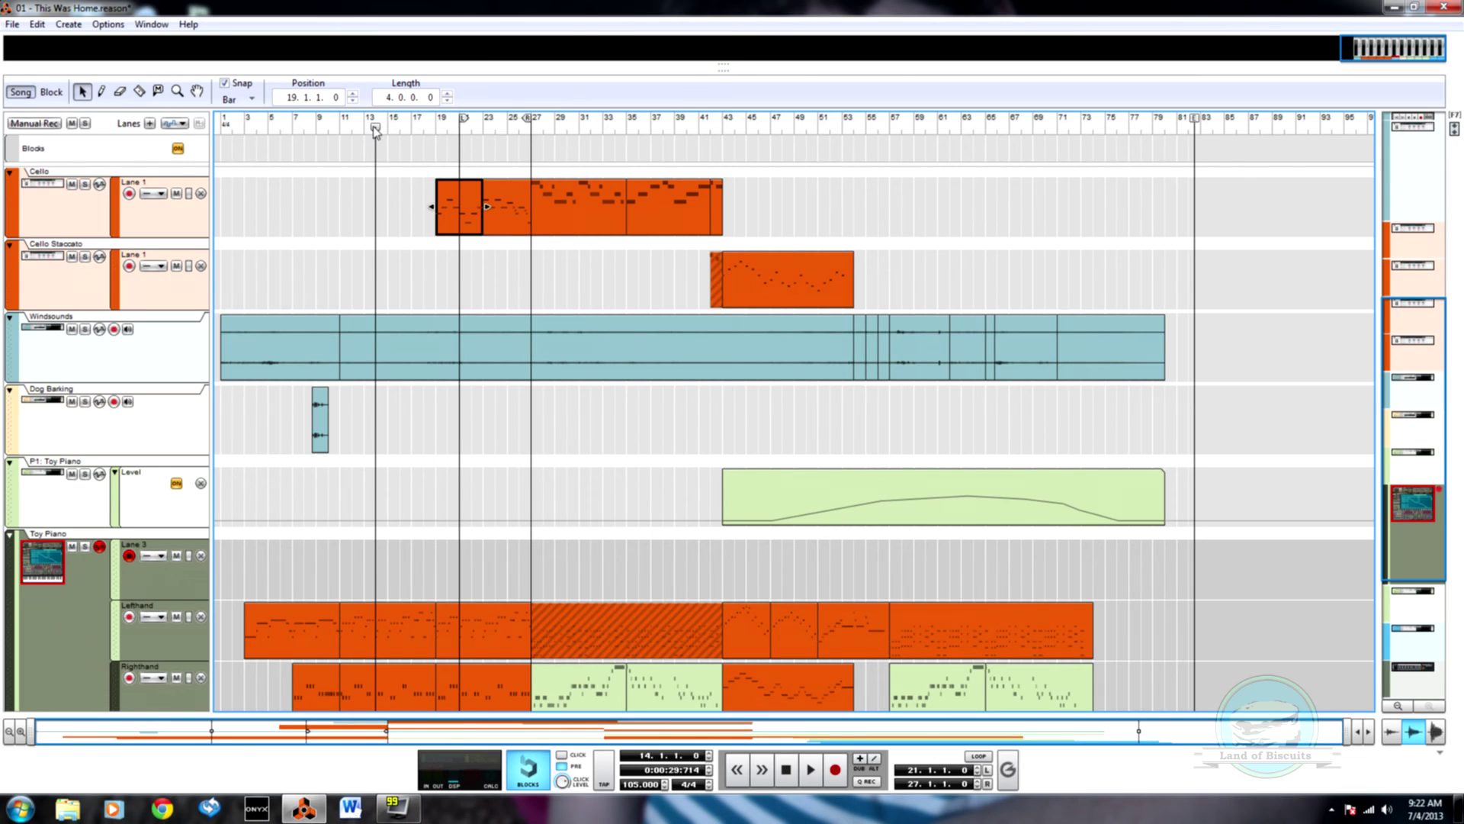
{"action": "left_click_drag", "start_coordinate": [375, 131], "coordinate": [245, 135]}
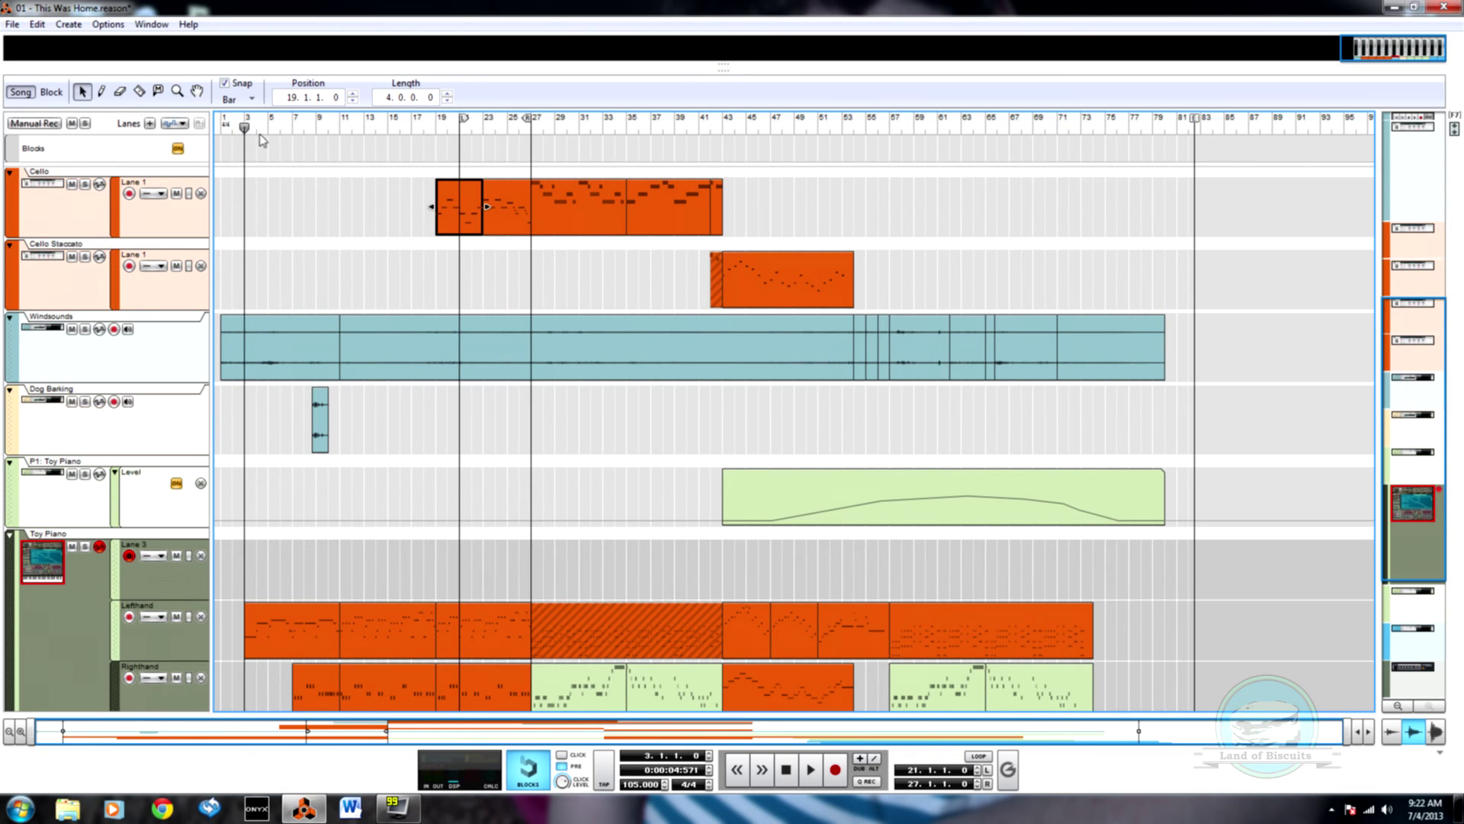
{"action": "left_click", "coordinate": [329, 126]}
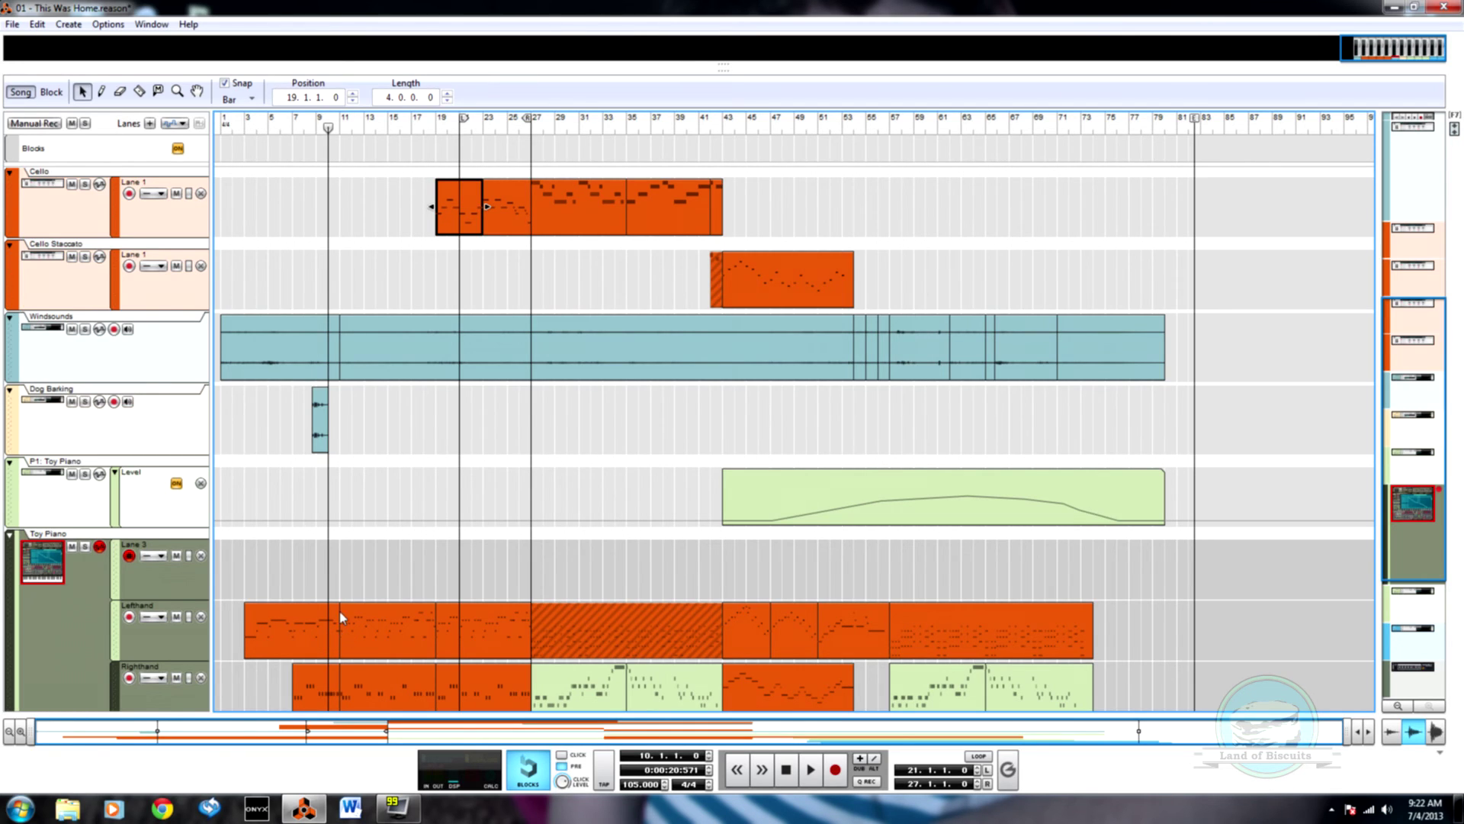
{"action": "mouse_move", "coordinate": [330, 130]}
{"action": "left_mouse_down"}
{"action": "mouse_move", "coordinate": [439, 160]}
{"action": "mouse_move", "coordinate": [389, 151]}
{"action": "mouse_move", "coordinate": [389, 167]}
{"action": "left_mouse_up"}
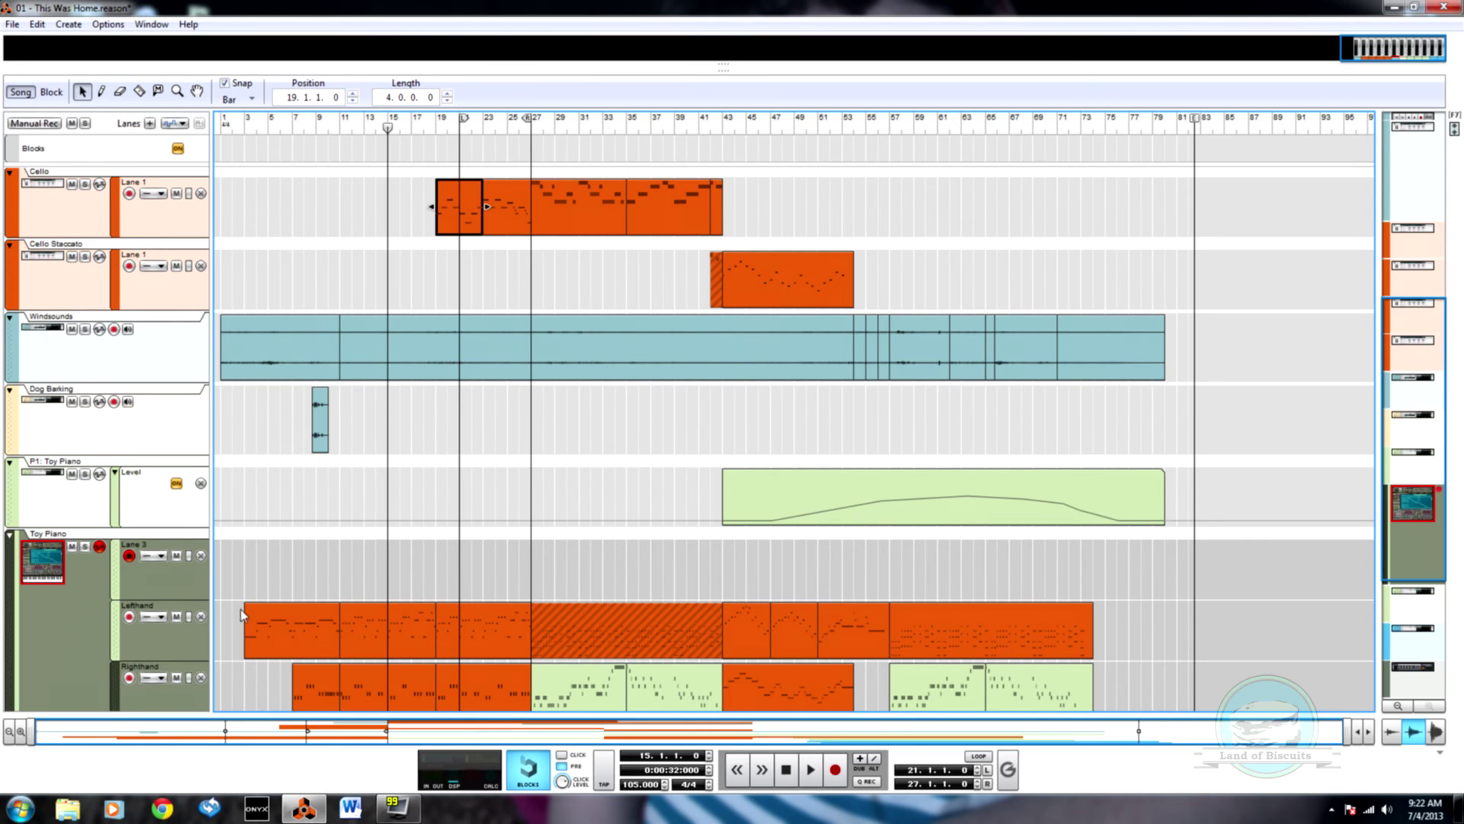
{"action": "mouse_move", "coordinate": [249, 126]}
{"action": "left_mouse_down"}
{"action": "mouse_move", "coordinate": [483, 133]}
{"action": "mouse_move", "coordinate": [425, 164]}
{"action": "mouse_move", "coordinate": [437, 166]}
{"action": "left_mouse_up"}
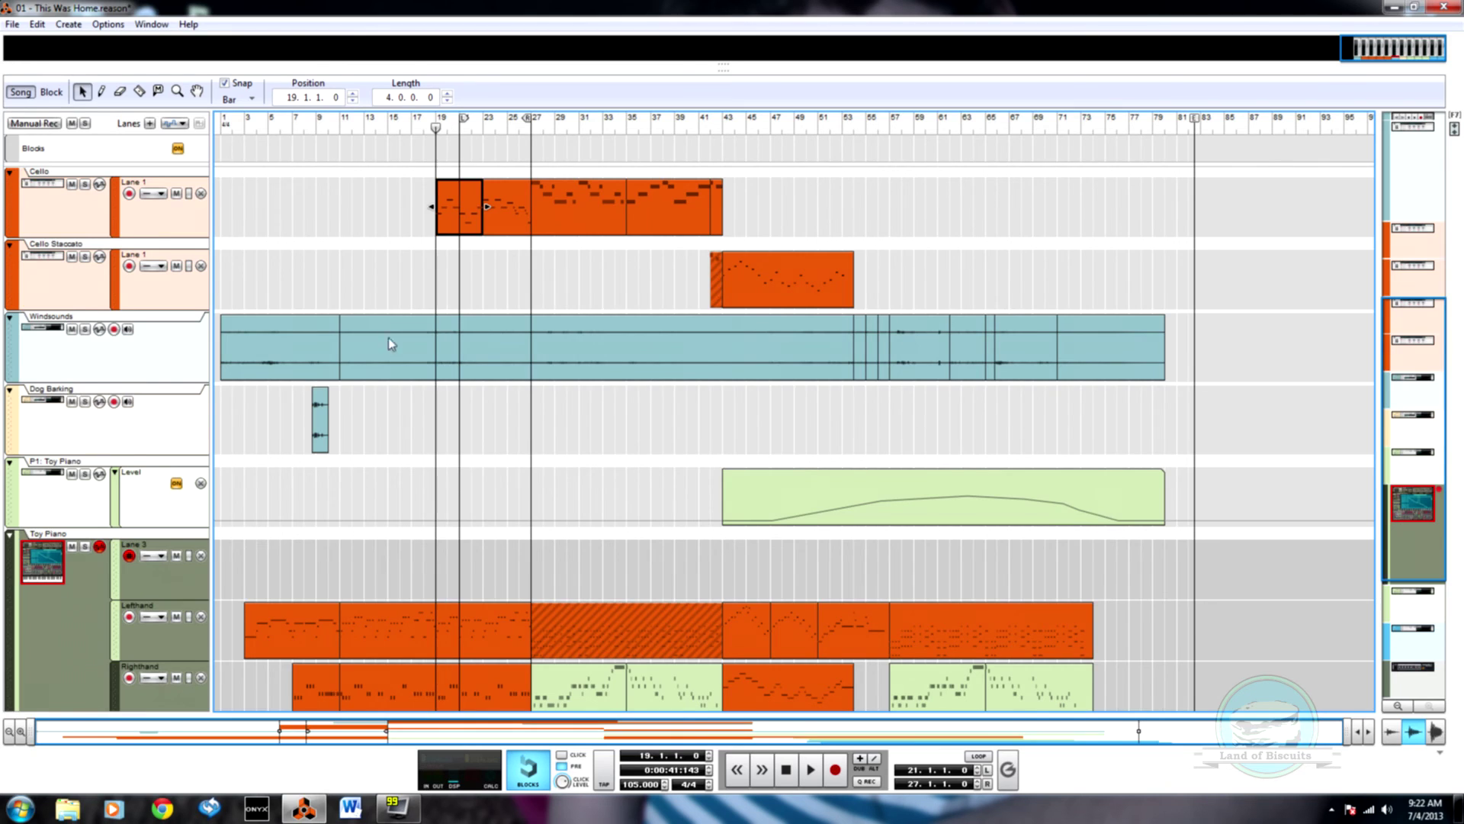
{"action": "scroll", "coordinate": [381, 364], "scroll_direction": "up", "scroll_amount": 5}
{"action": "scroll", "coordinate": [382, 369], "scroll_direction": "down", "scroll_amount": 7}
{"action": "scroll", "coordinate": [385, 383], "scroll_direction": "down", "scroll_amount": 1}
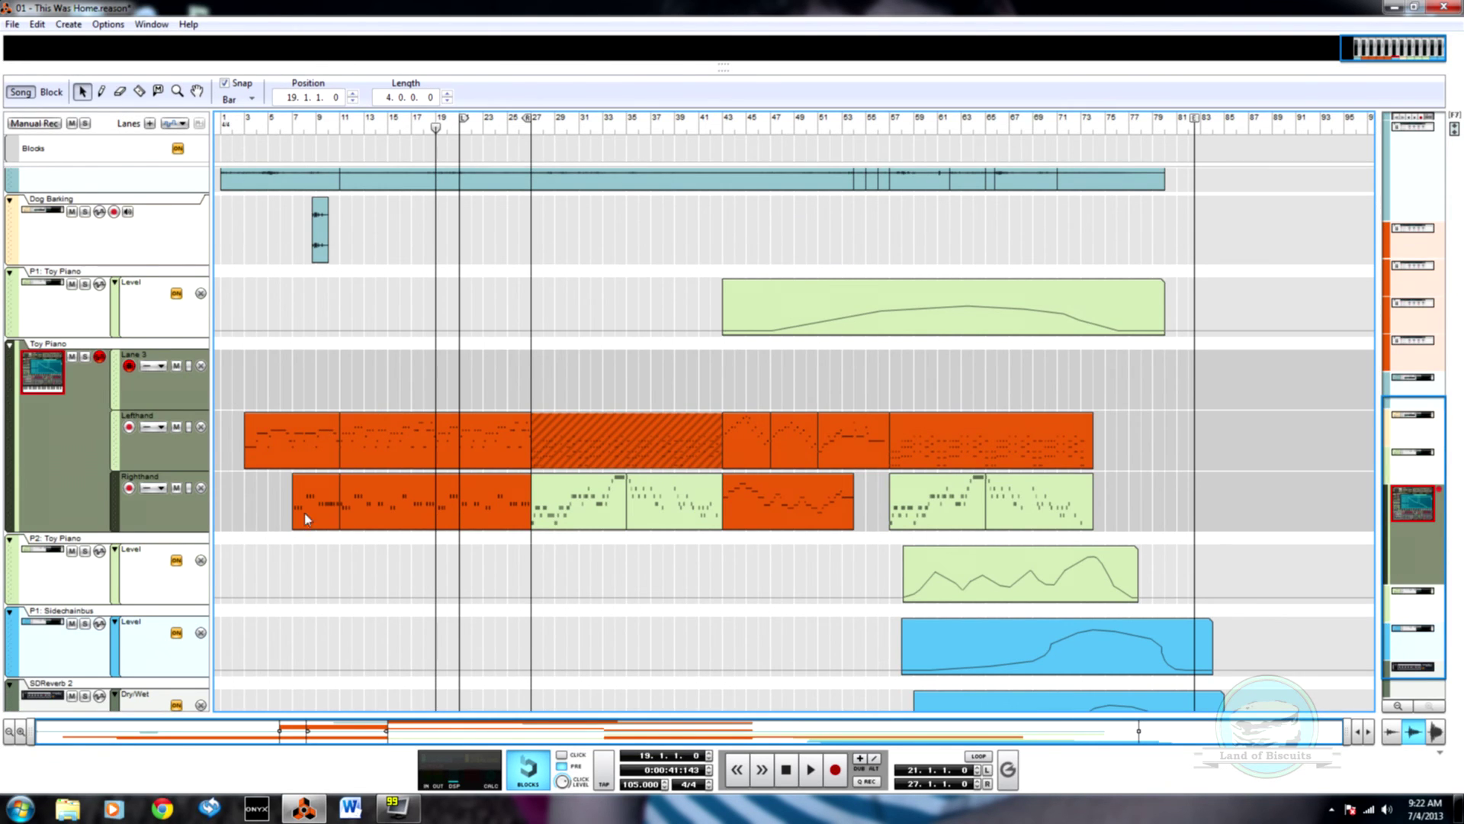
{"action": "scroll", "coordinate": [331, 526], "scroll_direction": "up", "scroll_amount": 3}
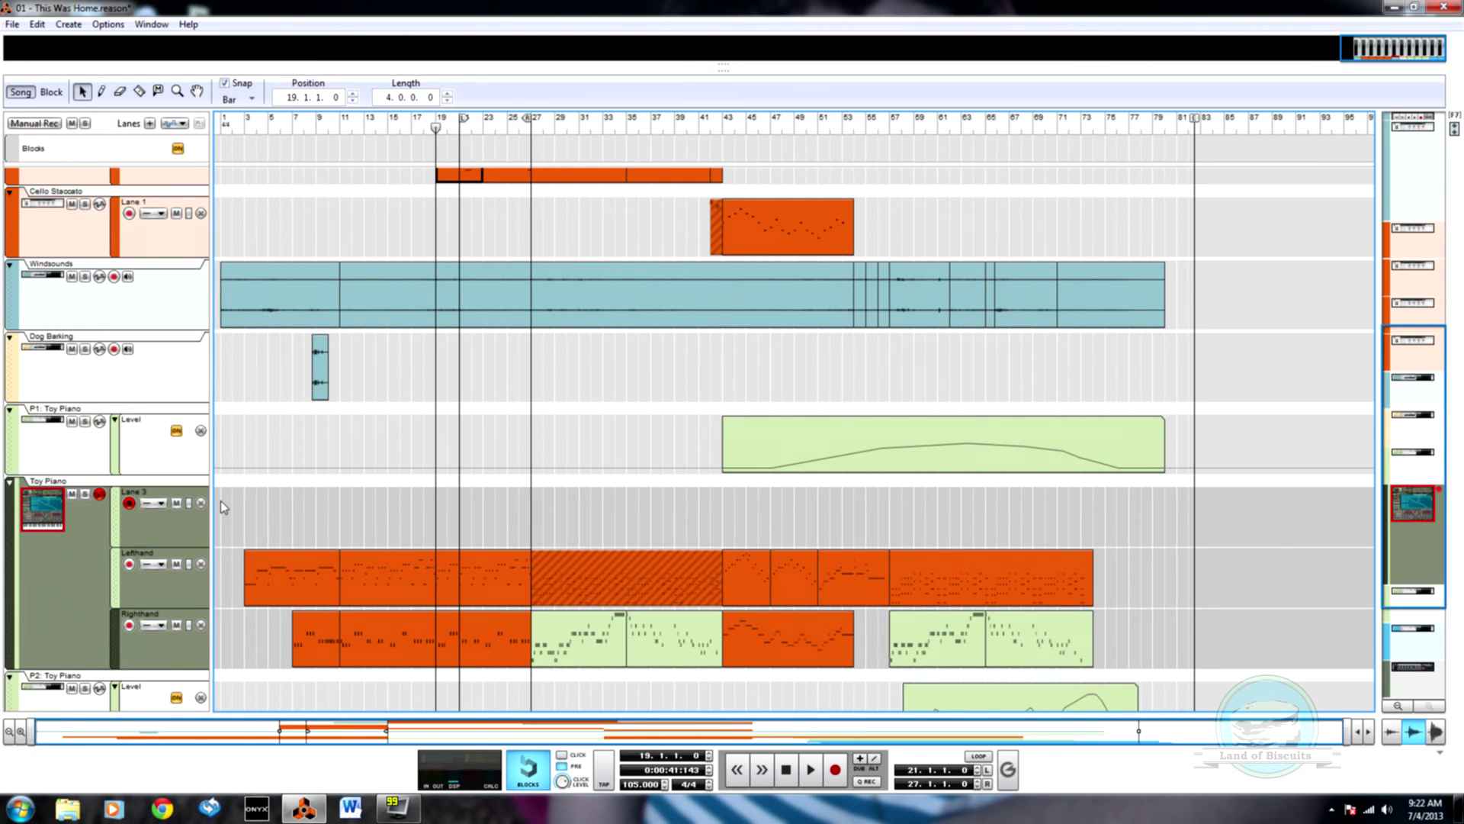
{"action": "scroll", "coordinate": [221, 501], "scroll_direction": "up", "scroll_amount": 8}
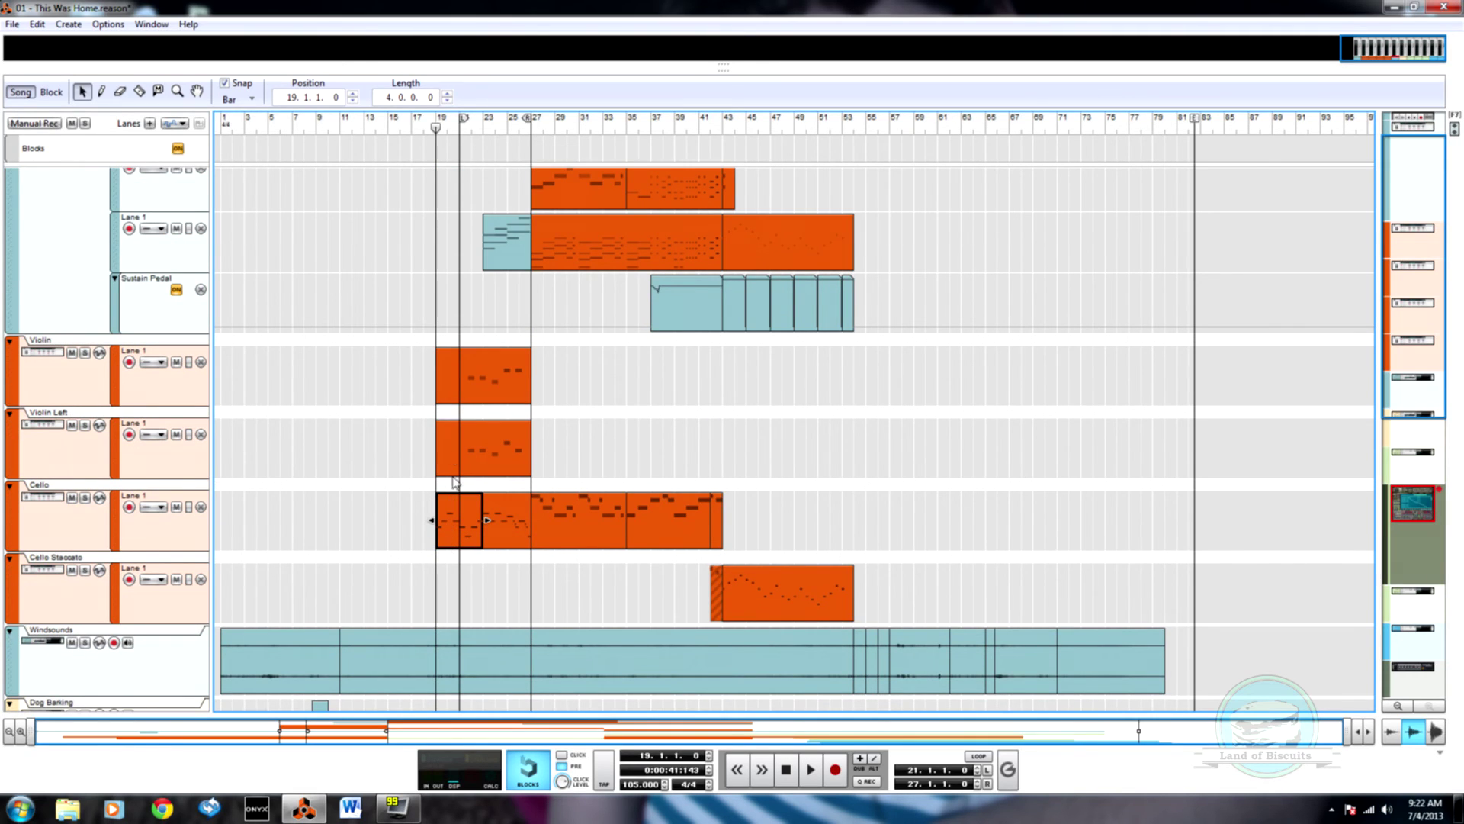
Copy the cello phrase onto Cello Staccato at bar 15 and draw its note velocities flat
{"action": "left_click_drag", "start_coordinate": [447, 538], "coordinate": [399, 611]}
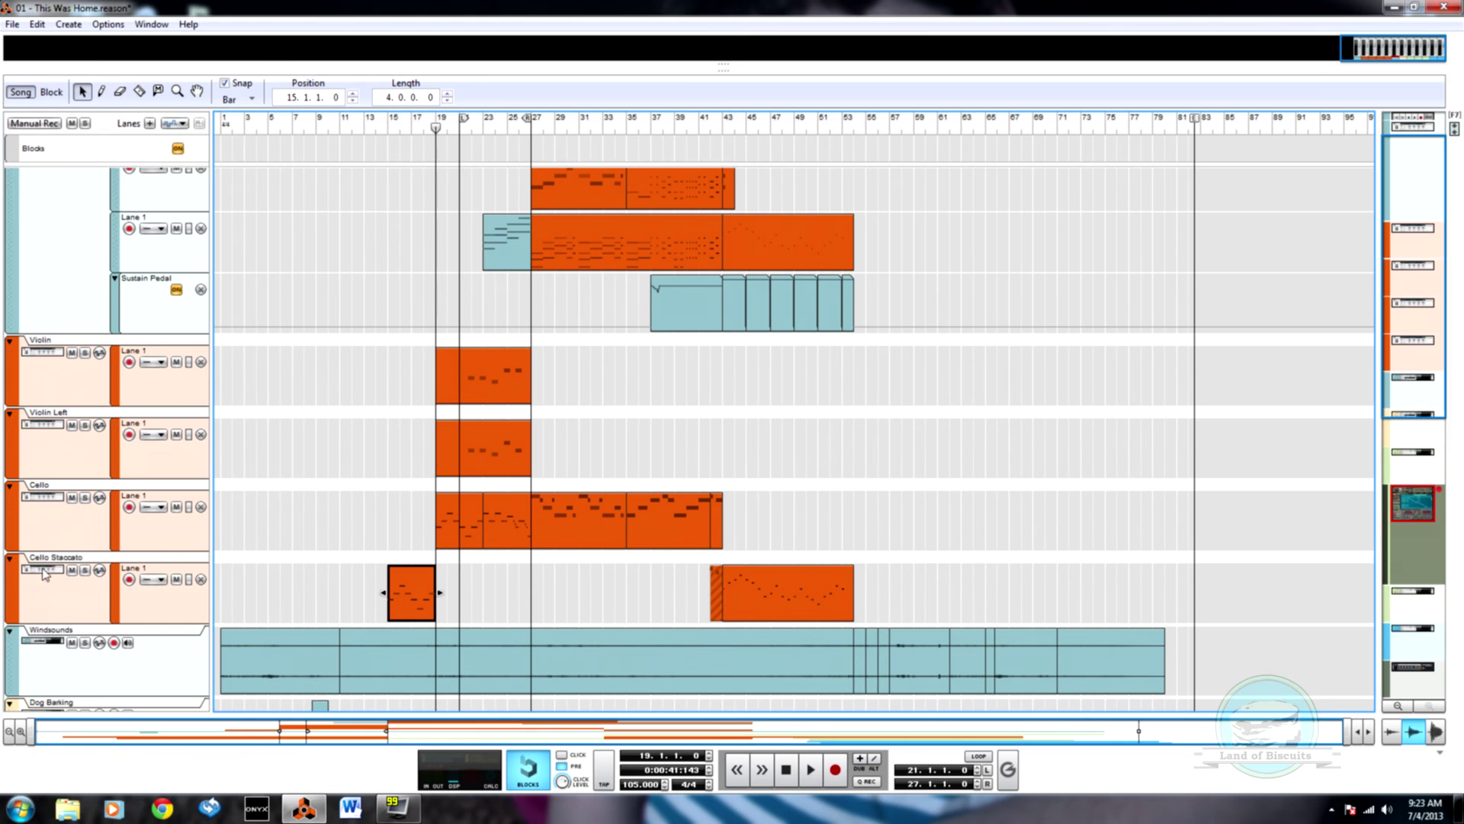
{"action": "double_click", "coordinate": [408, 598]}
{"action": "key", "text": "w"}
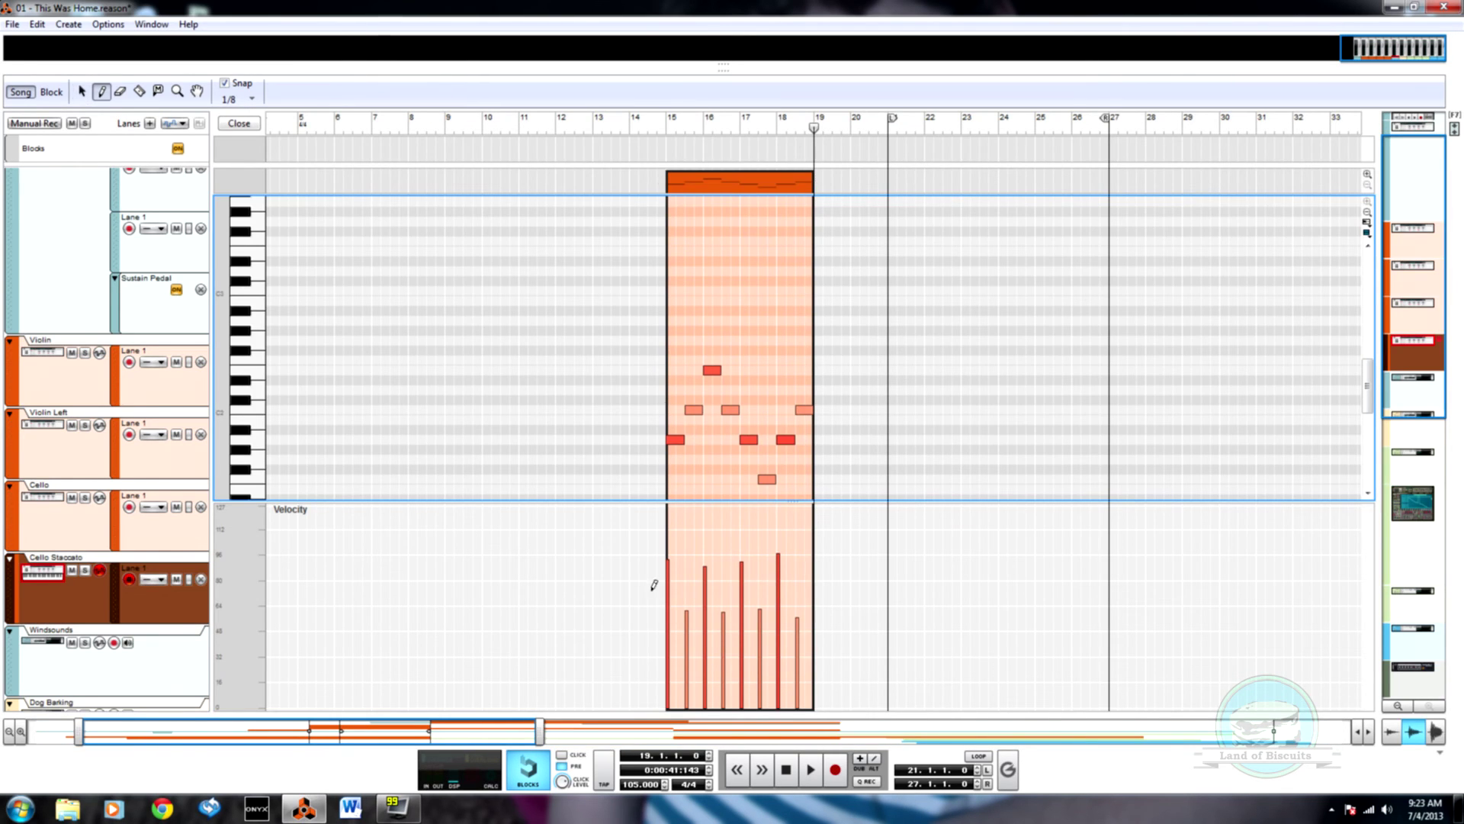
{"action": "mouse_move", "coordinate": [666, 529]}
{"action": "left_mouse_down"}
{"action": "mouse_move", "coordinate": [724, 568]}
{"action": "mouse_move", "coordinate": [814, 562]}
{"action": "left_mouse_up"}
{"action": "key", "text": "q"}
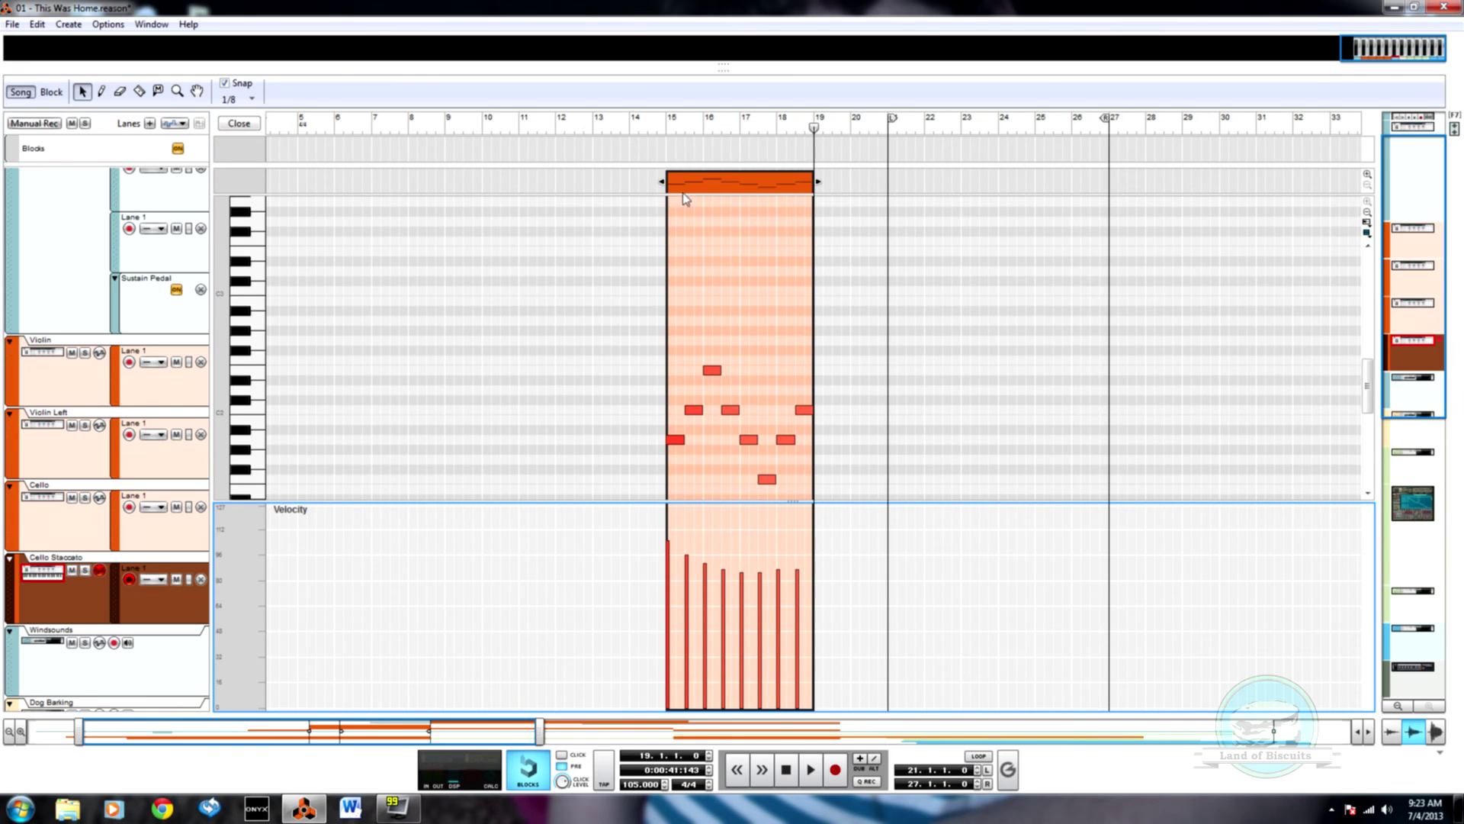
Close the note editor and play the song from bar 14
{"action": "left_click", "coordinate": [238, 124]}
{"action": "left_click", "coordinate": [375, 125]}
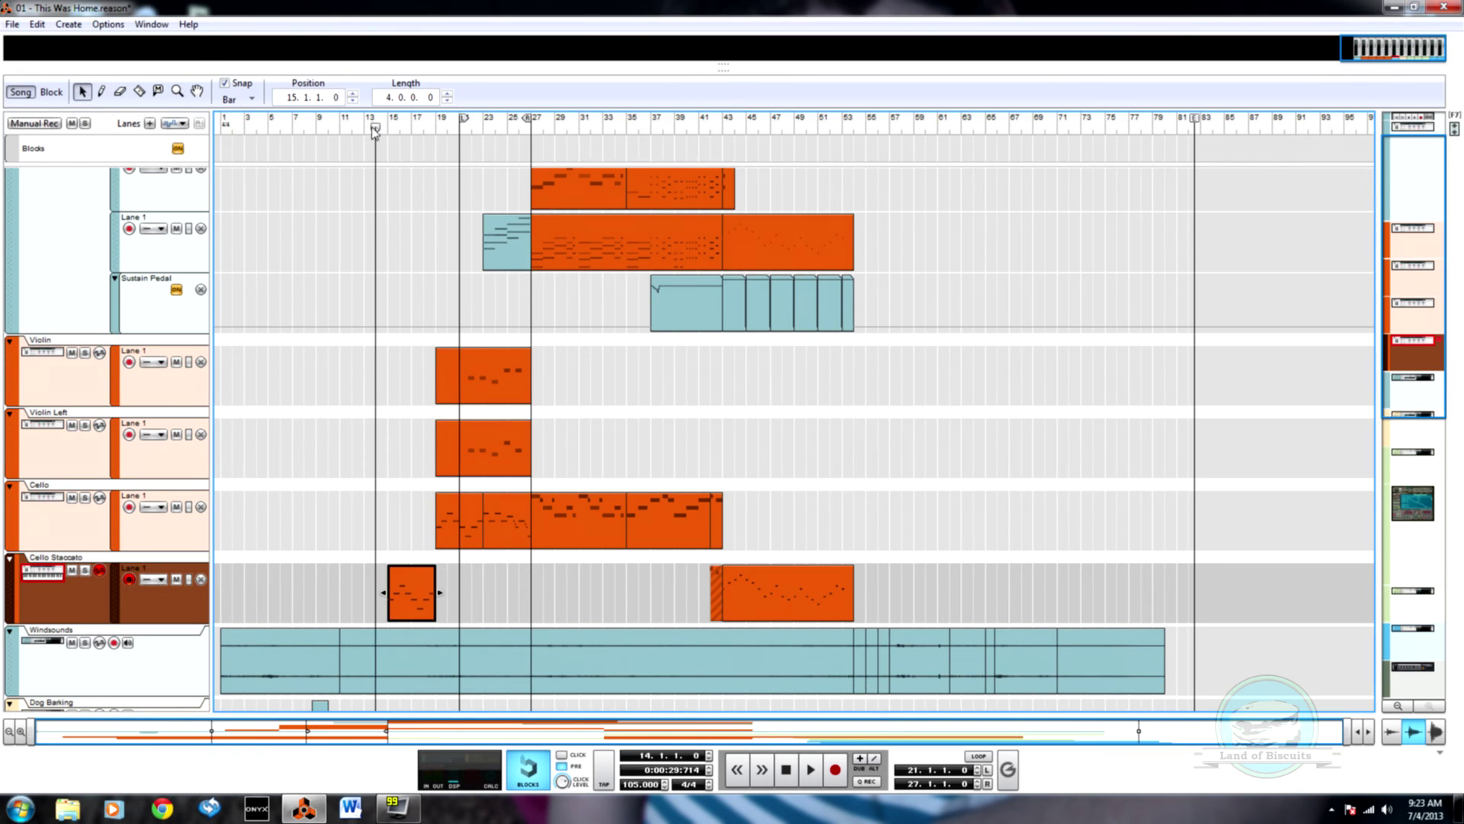
{"action": "key", "text": "space"}
Delete the copied clip from the Cello Staccato track
{"action": "scroll", "coordinate": [440, 365], "scroll_direction": "down", "scroll_amount": 3}
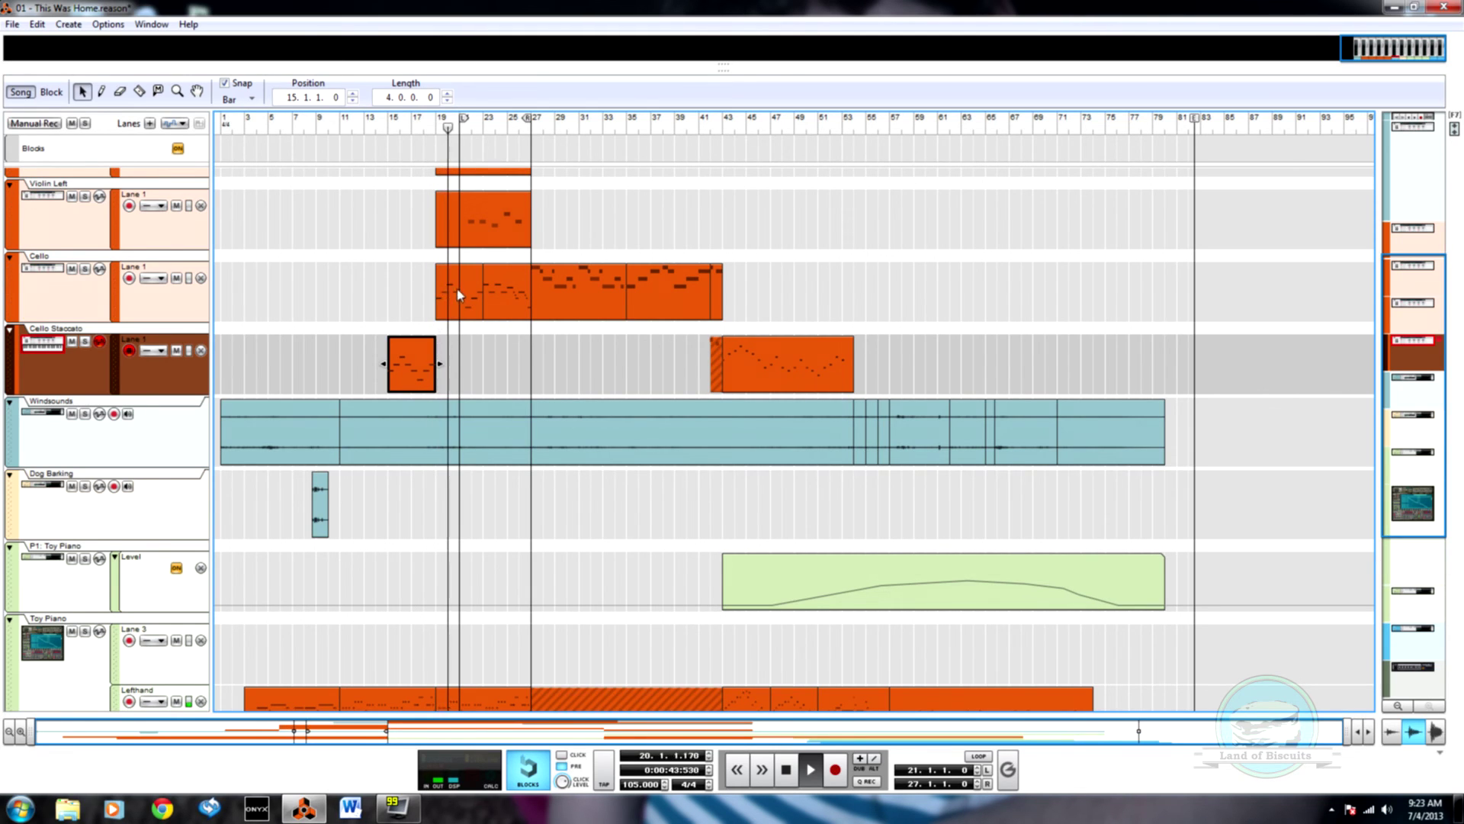
{"action": "scroll", "coordinate": [461, 396], "scroll_direction": "up", "scroll_amount": 3}
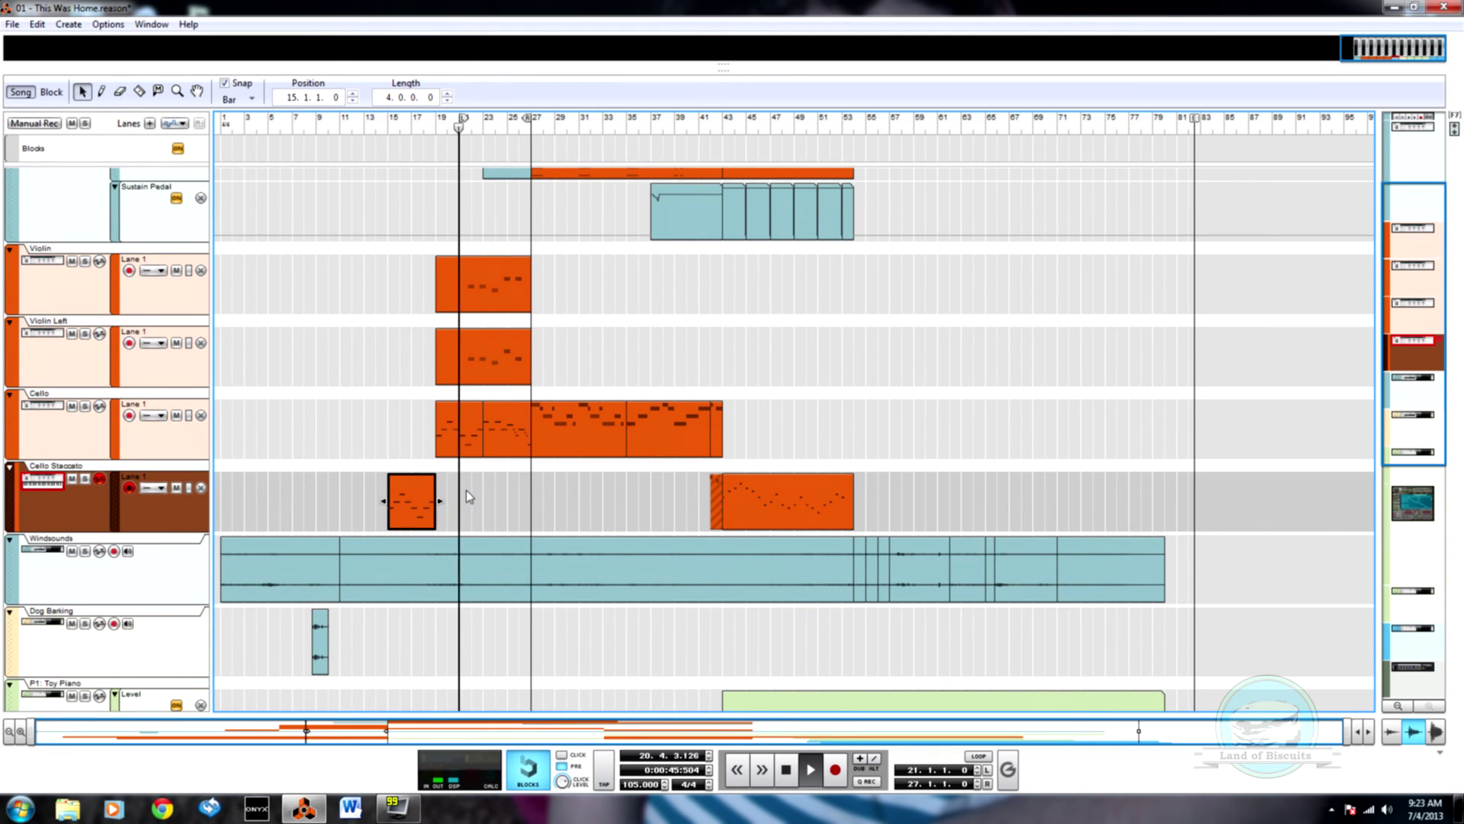
{"action": "key", "text": "Delete"}
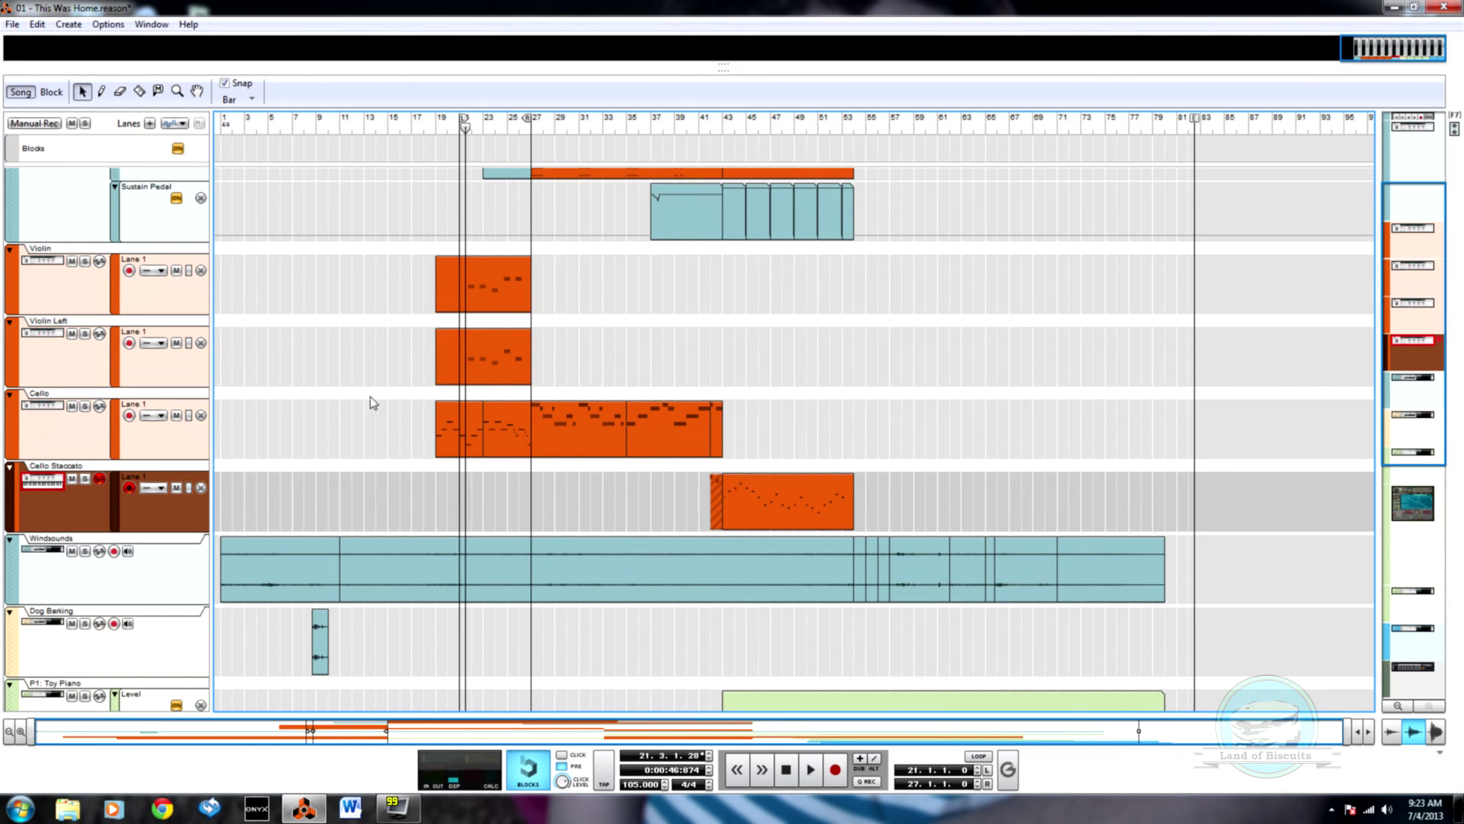
Razor bars 15–19 of the Toy Piano Righthand lane into their own clip
{"action": "scroll", "coordinate": [373, 402], "scroll_direction": "up", "scroll_amount": 3}
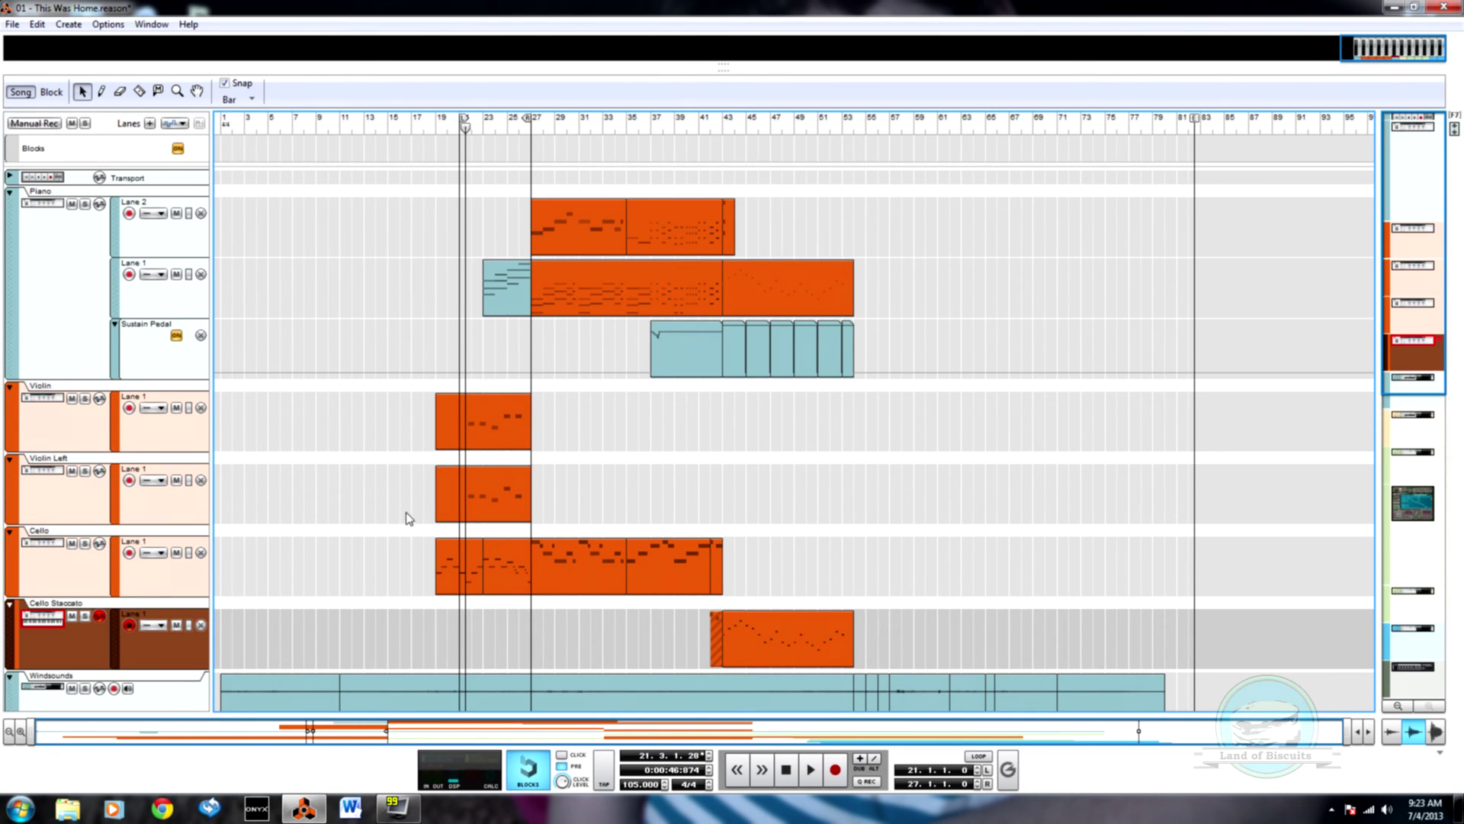
{"action": "scroll", "coordinate": [404, 517], "scroll_direction": "down", "scroll_amount": 10}
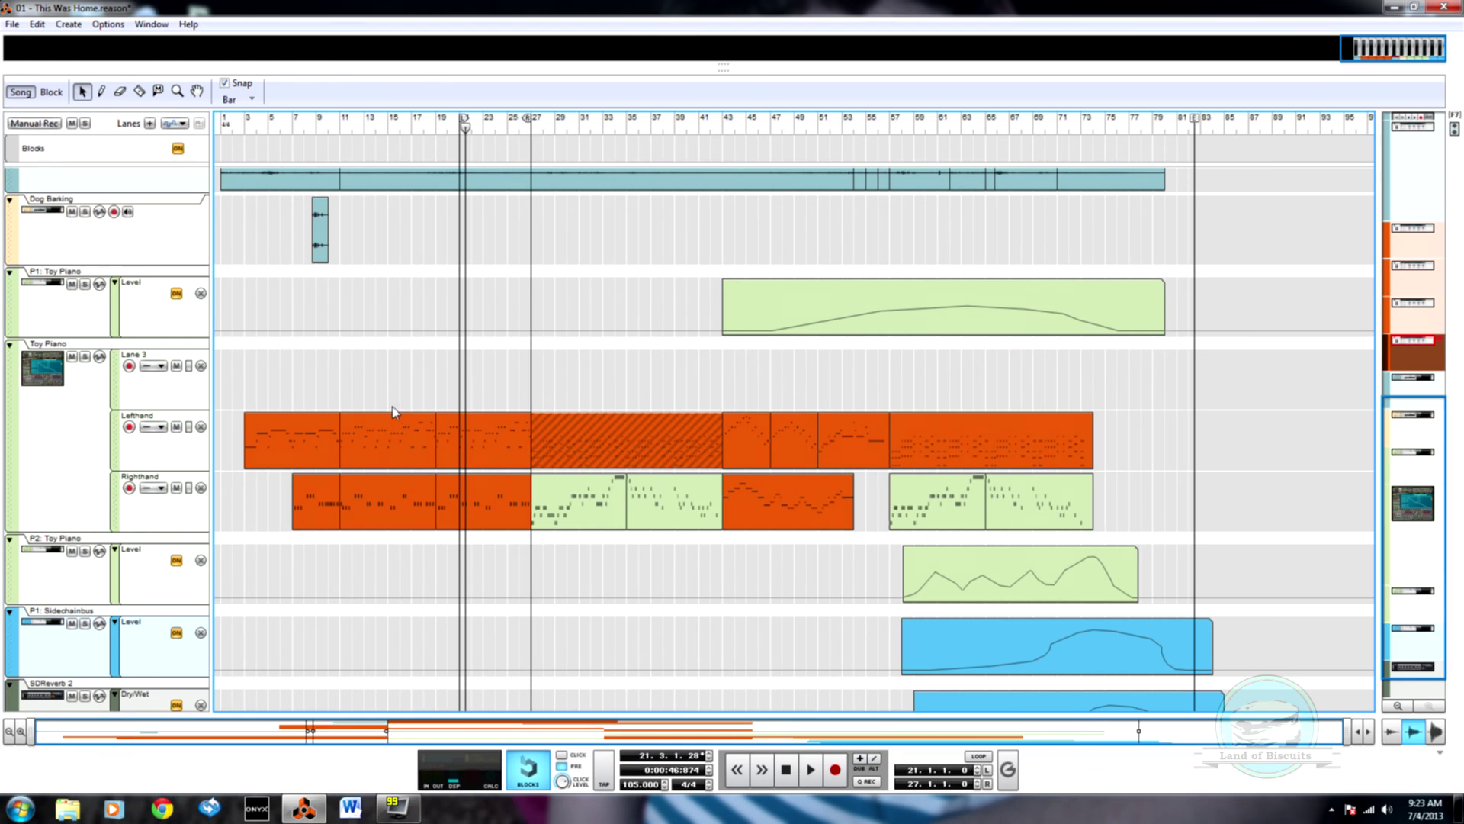
{"action": "key", "text": "r"}
{"action": "left_click_drag", "start_coordinate": [395, 544], "coordinate": [439, 526]}
Open the new Righthand clip and audition it from bar 15
{"action": "key", "text": "q"}
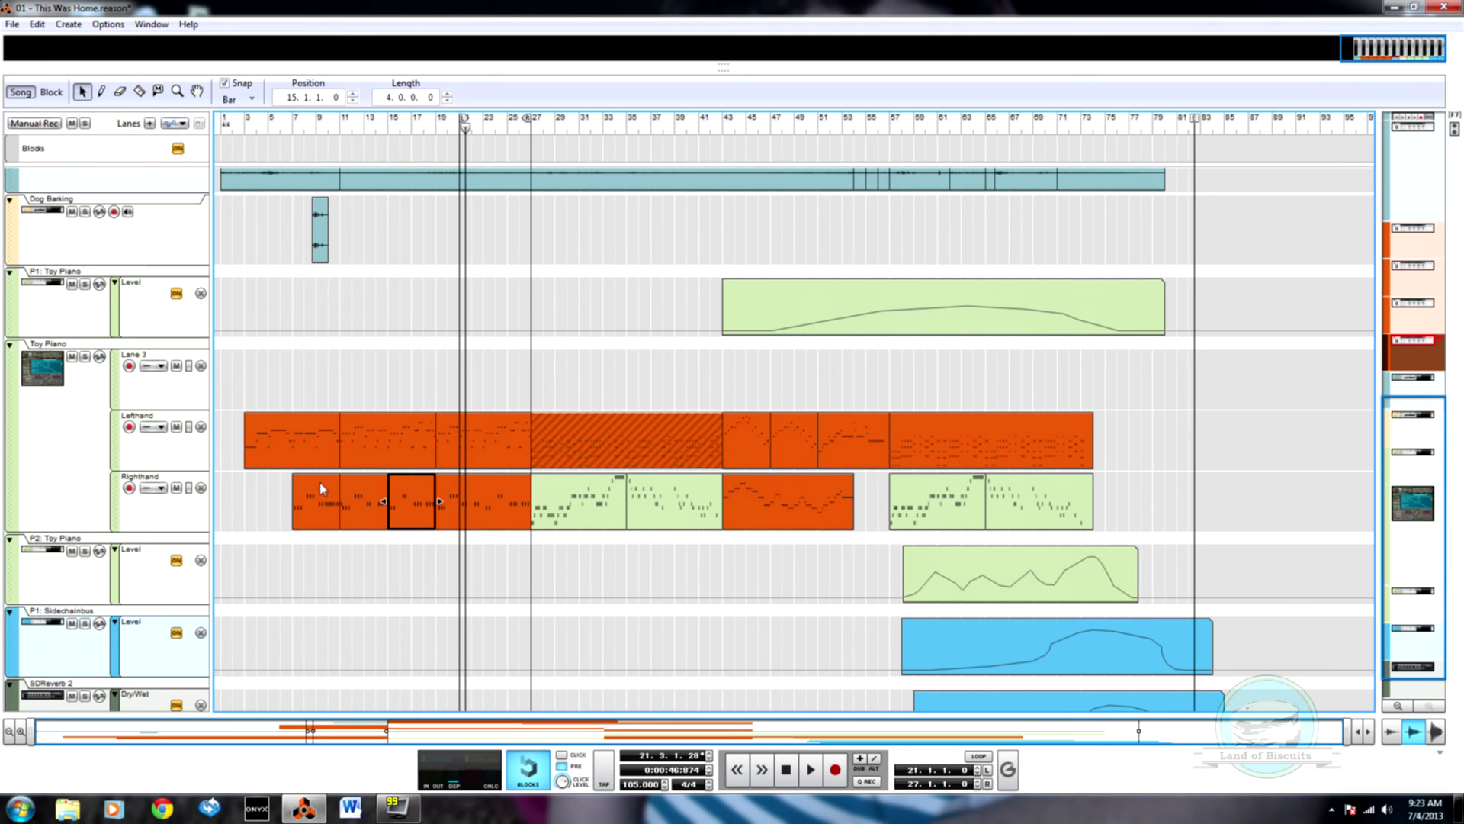
{"action": "double_click", "coordinate": [405, 509]}
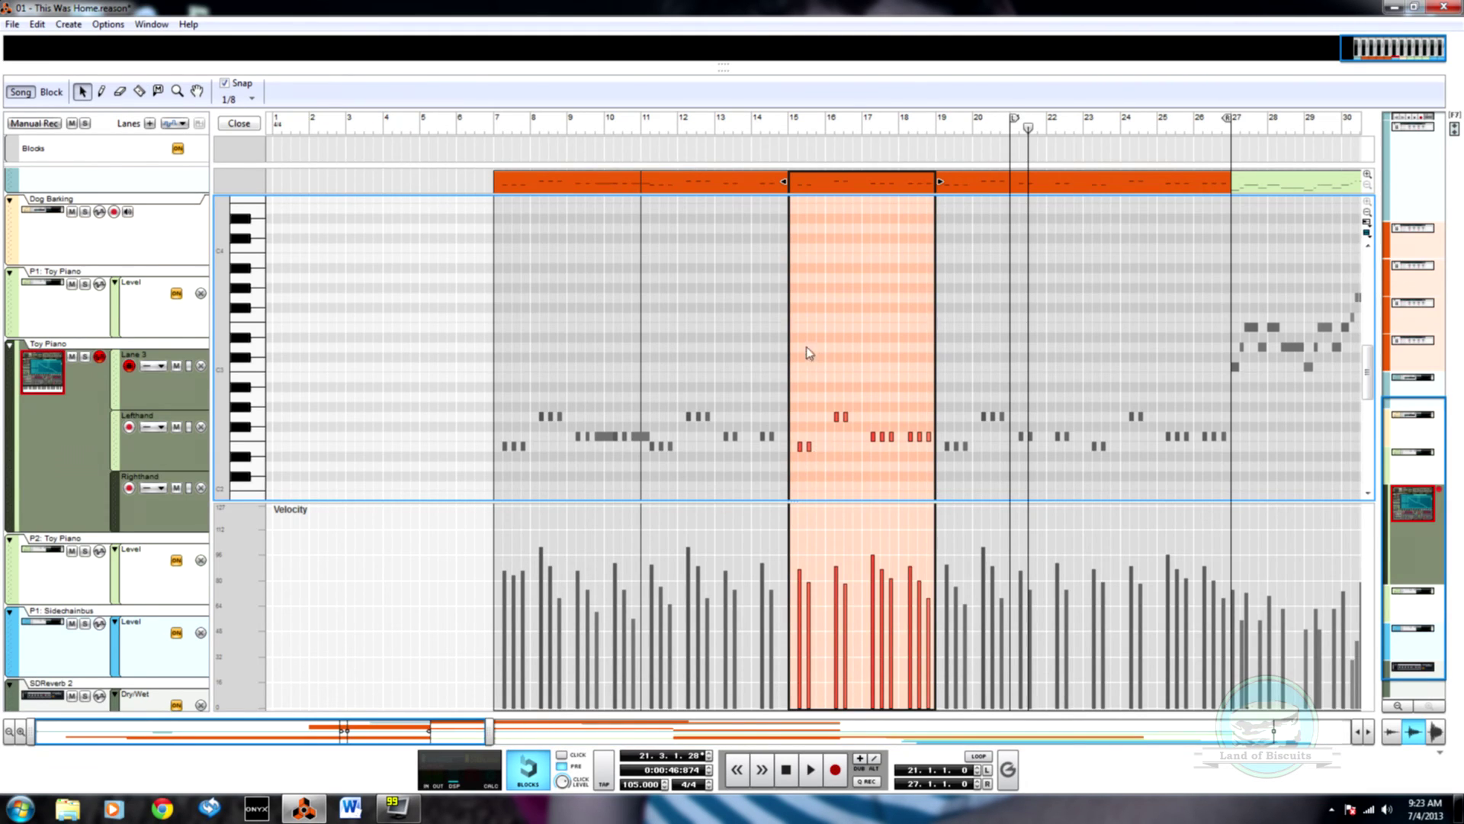
{"action": "left_click", "coordinate": [803, 128]}
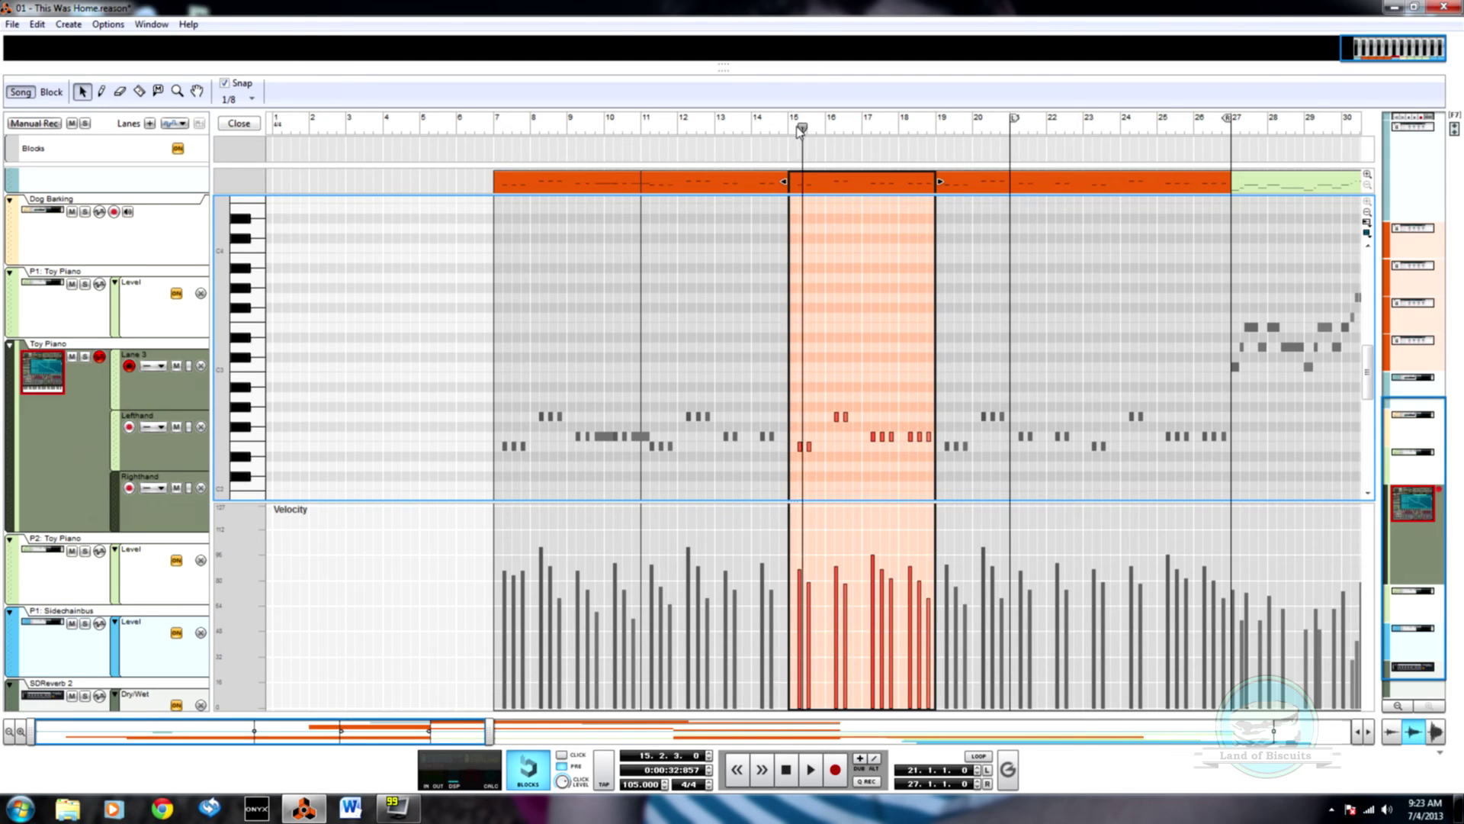
{"action": "key", "text": "space"}
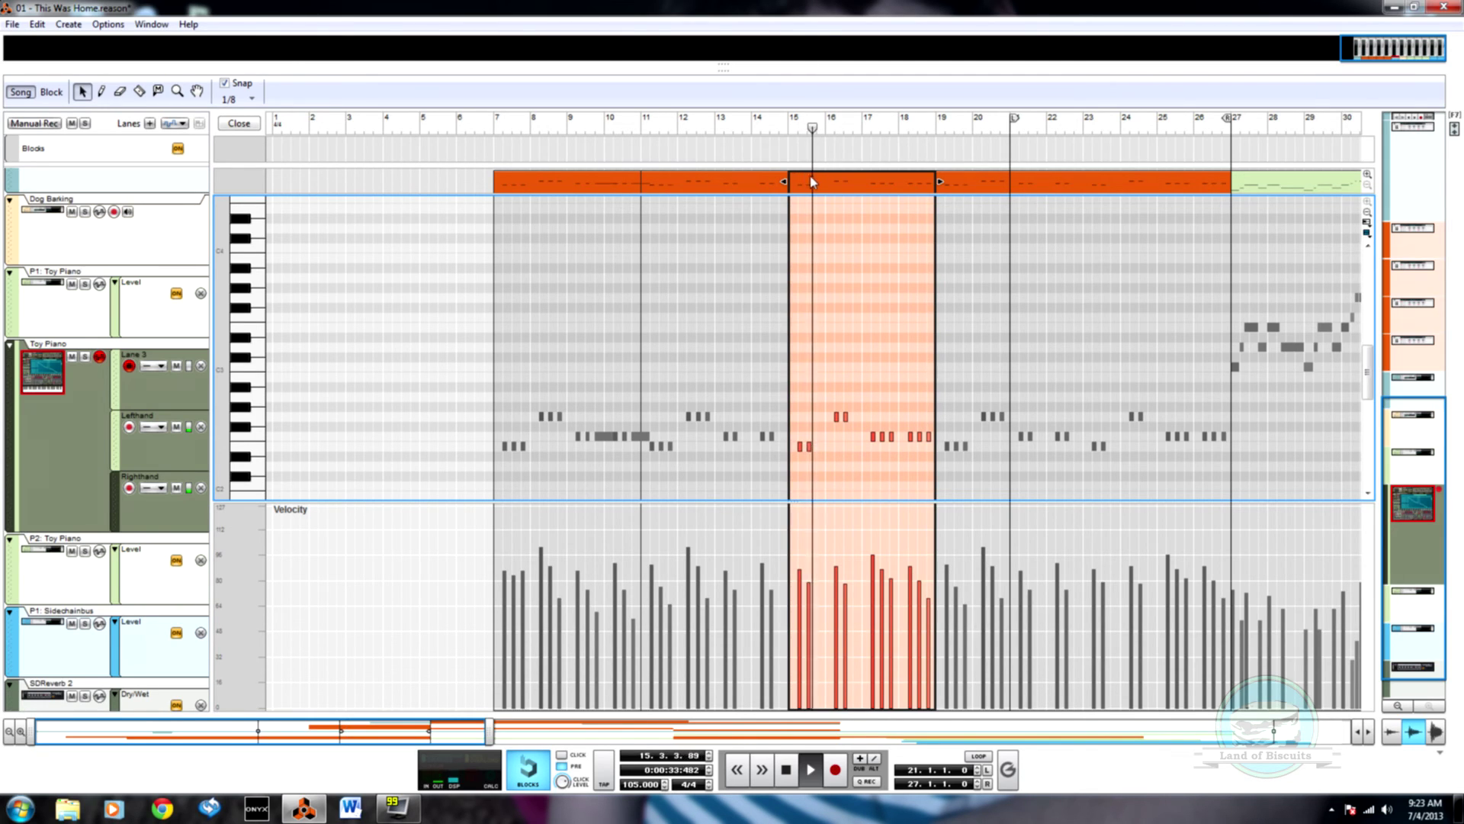
{"action": "left_click", "coordinate": [237, 124]}
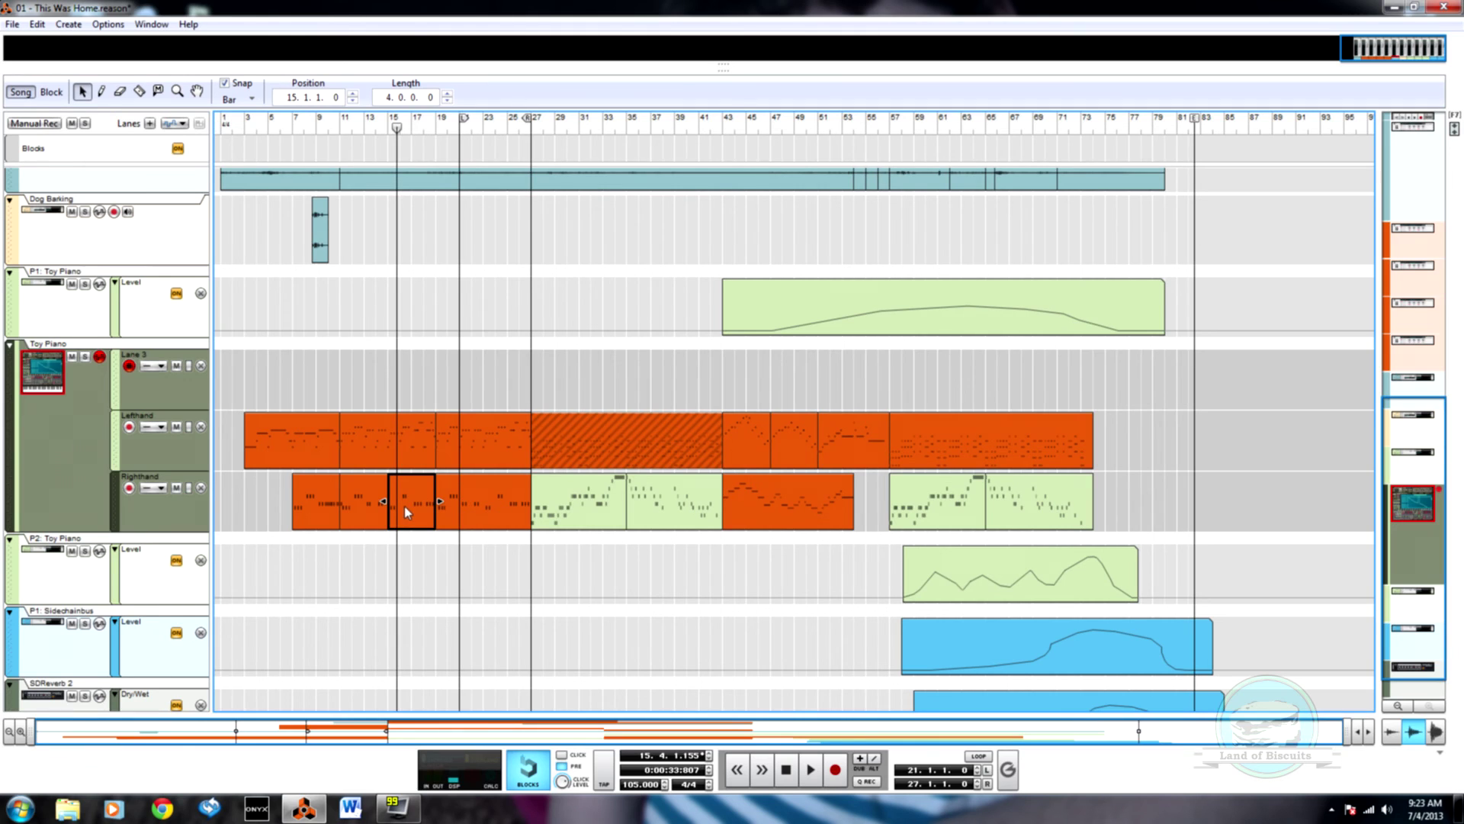
Place the four-bar Righthand phrase on Violin Left so it starts at bar 15
{"action": "left_click_drag", "start_coordinate": [407, 505], "coordinate": [426, 316]}
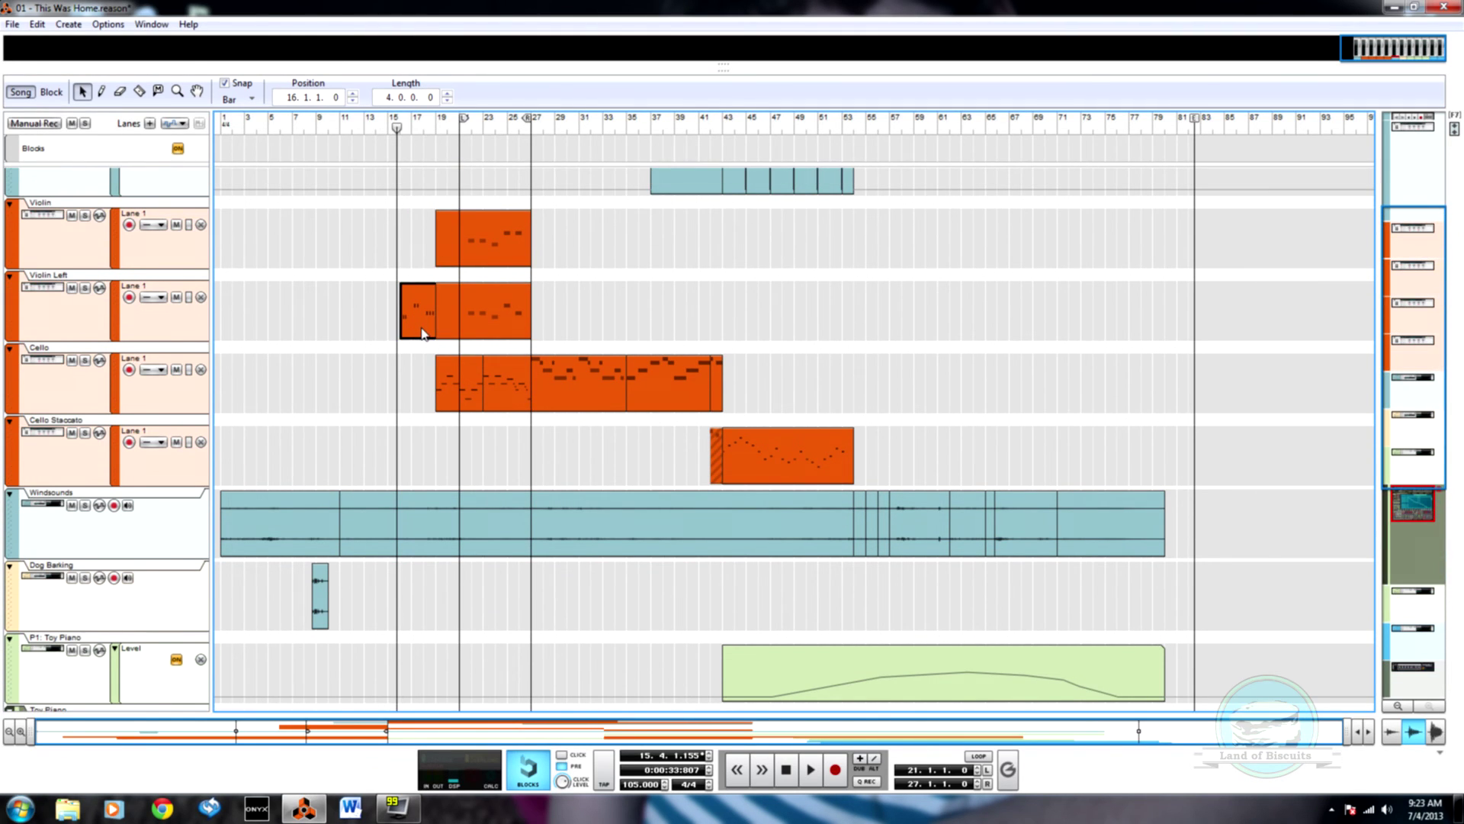
{"action": "key", "text": "Escape"}
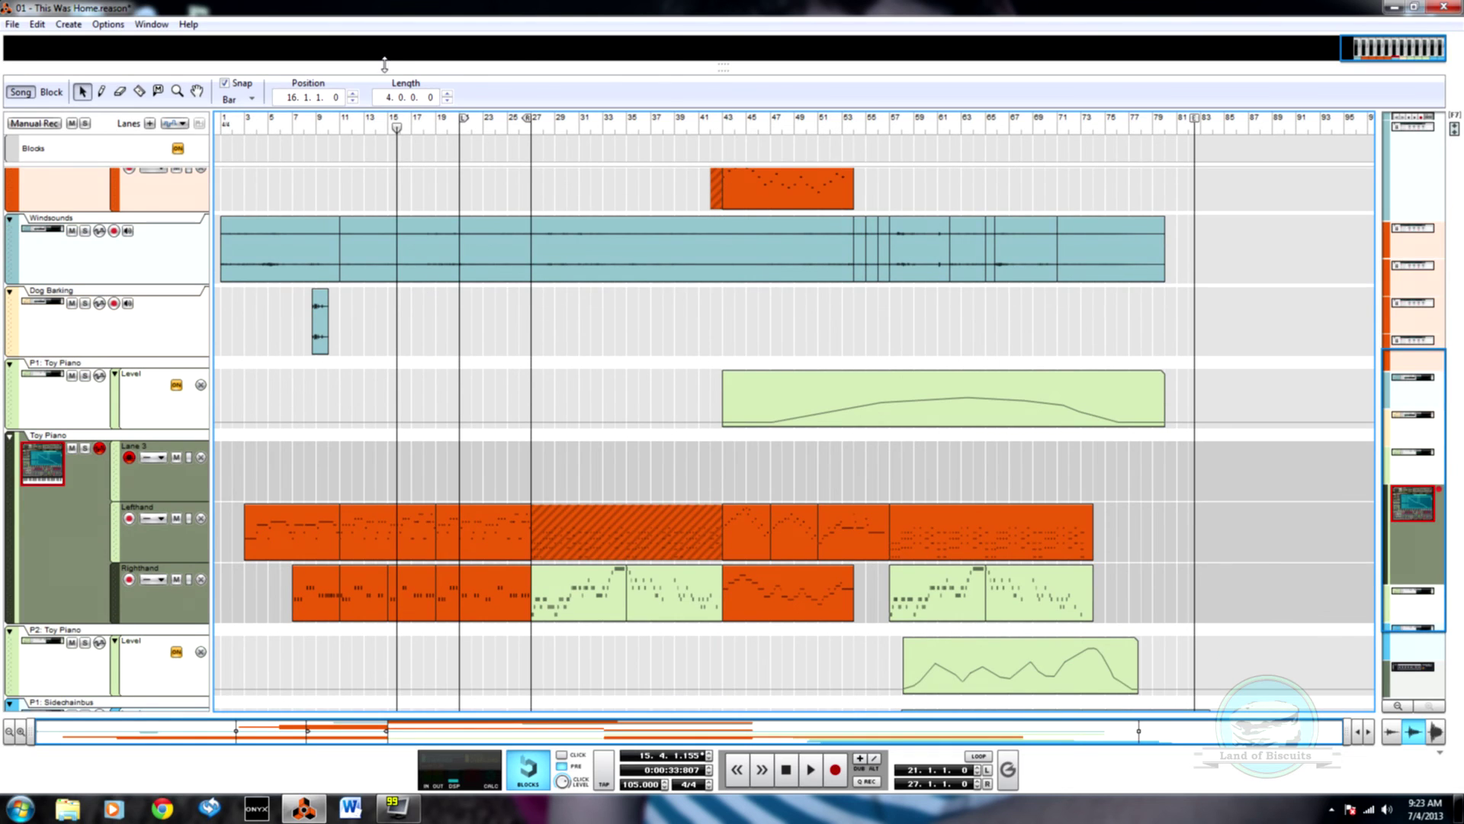
{"action": "left_click_drag", "start_coordinate": [398, 129], "coordinate": [389, 126]}
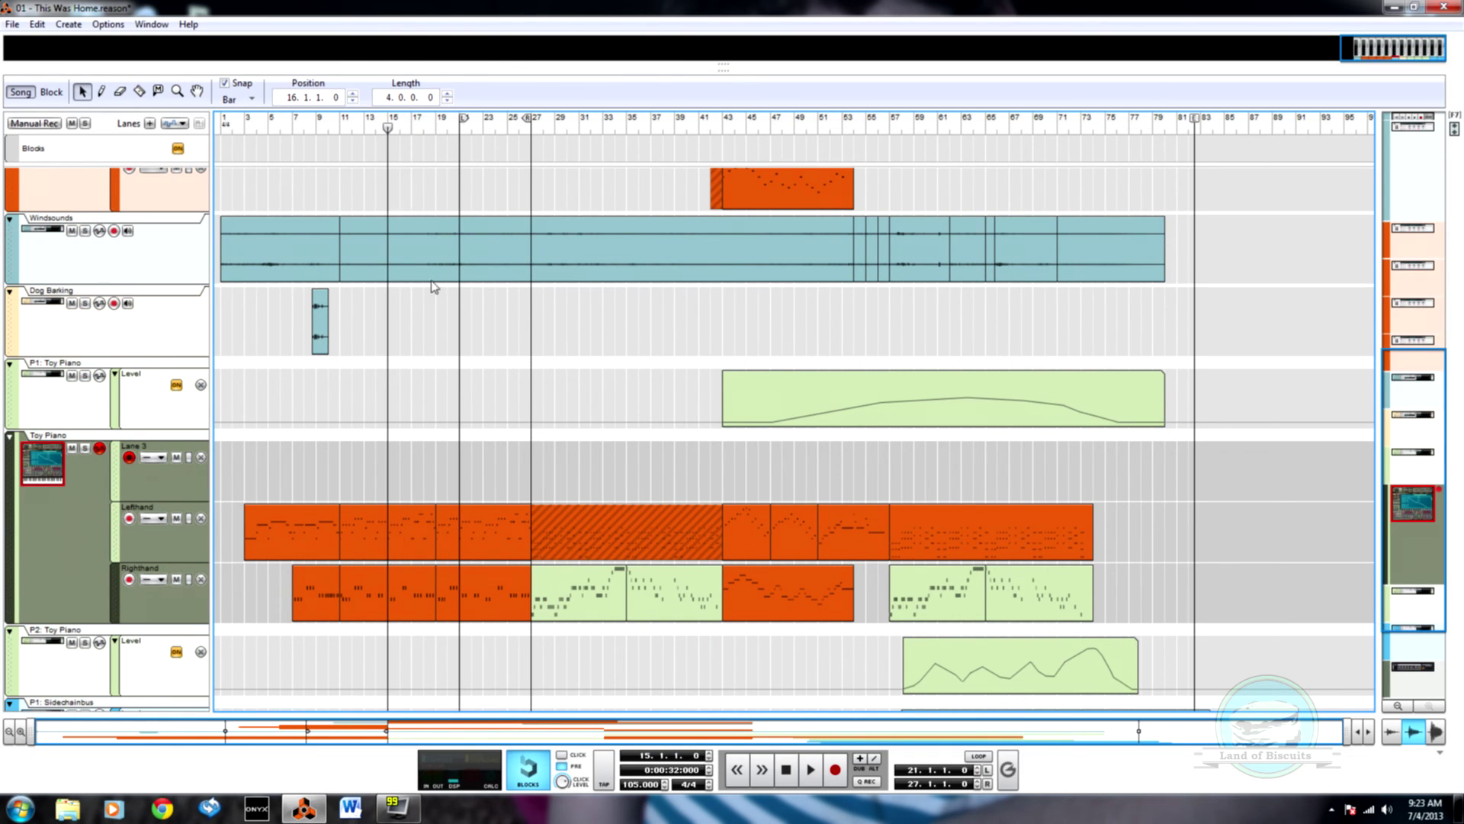
{"action": "scroll", "coordinate": [433, 286], "scroll_direction": "up", "scroll_amount": 5}
{"action": "left_click_drag", "start_coordinate": [428, 516], "coordinate": [411, 516]}
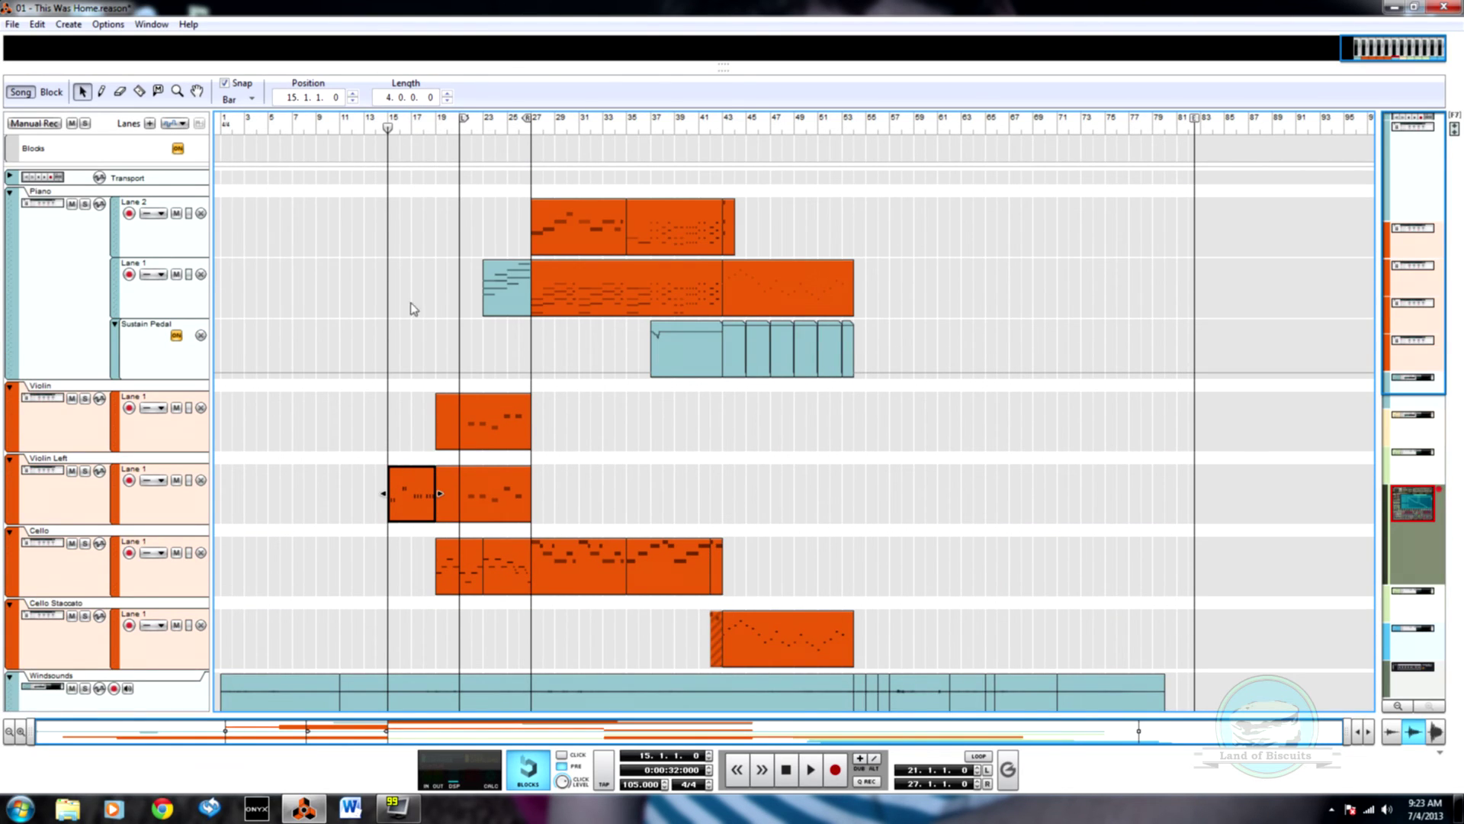
Play from bar 15 and open the Violin Left clip with all its notes selected
{"action": "key", "text": "space"}
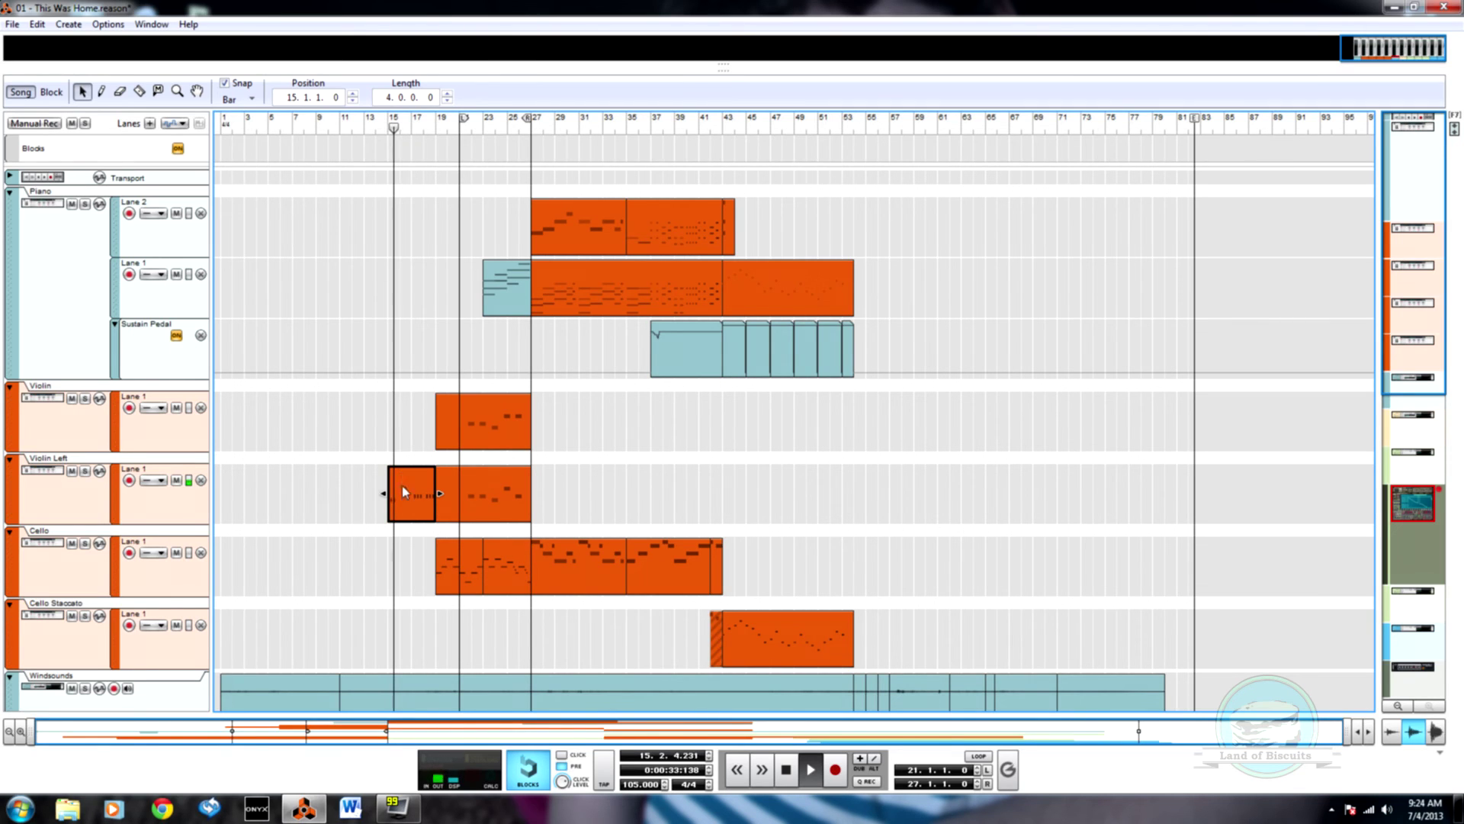
{"action": "double_click", "coordinate": [411, 511]}
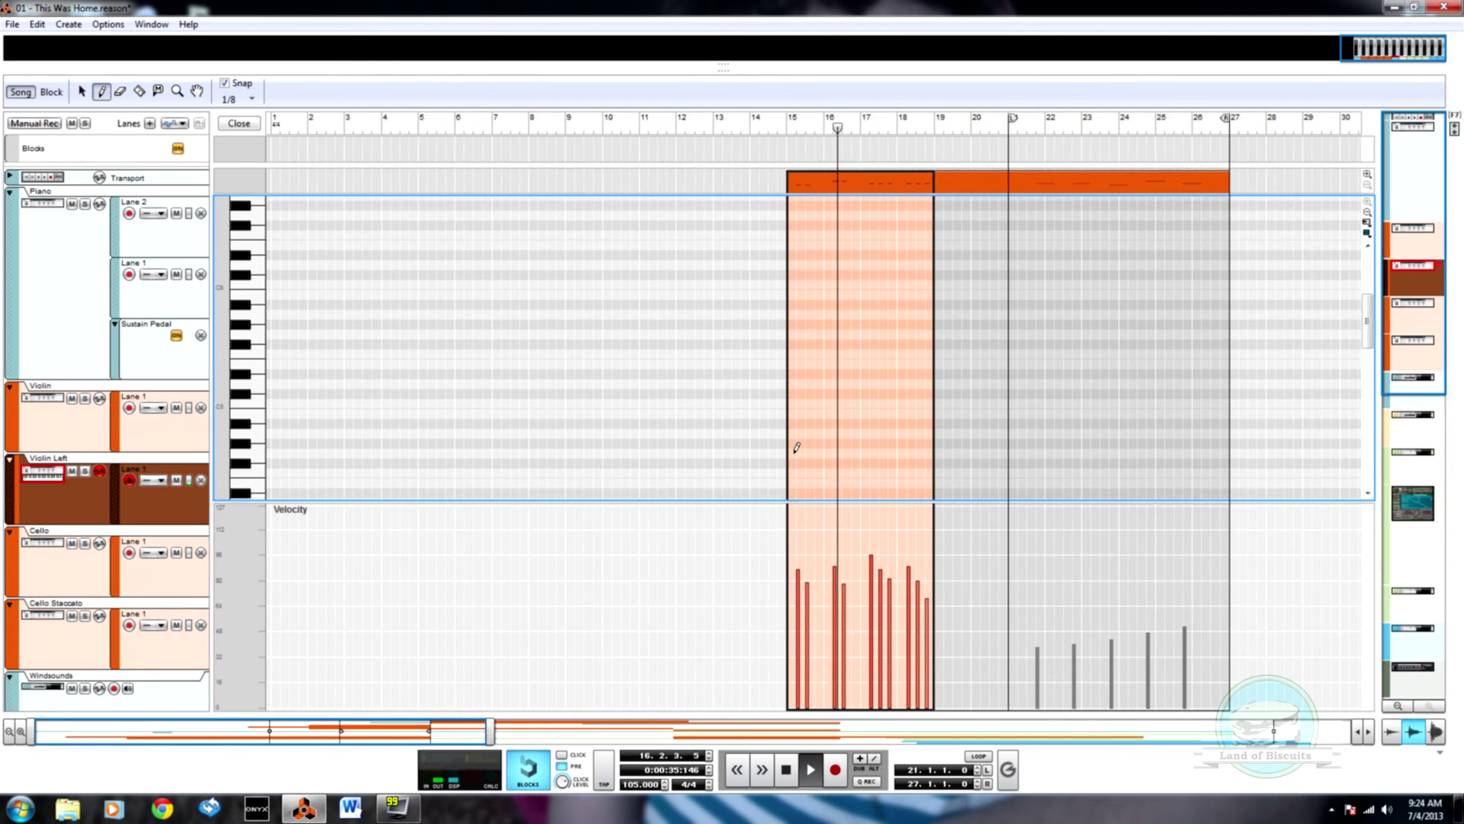
{"action": "scroll", "coordinate": [812, 433], "scroll_direction": "down", "scroll_amount": 10}
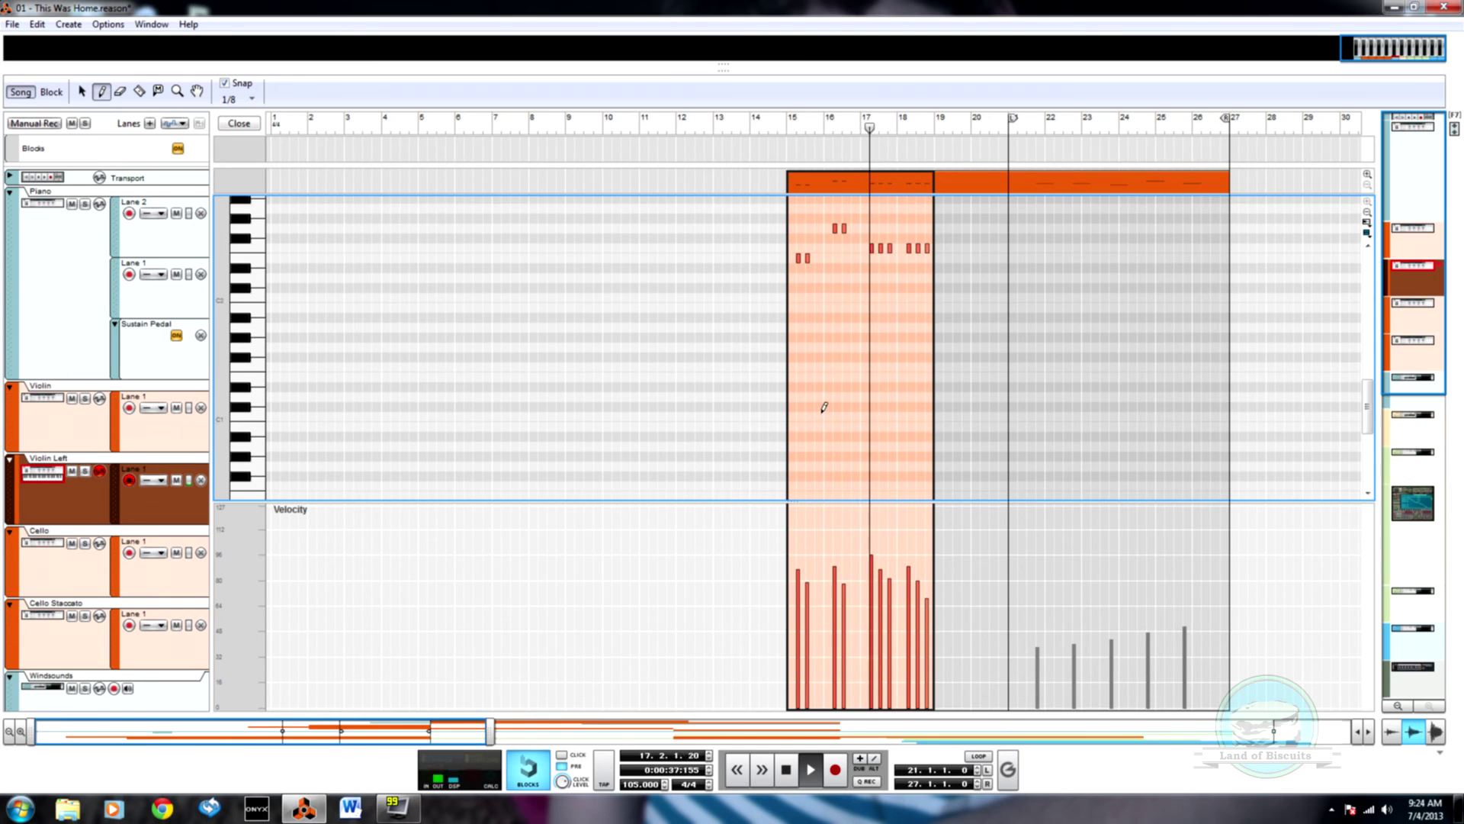
{"action": "key", "text": "q"}
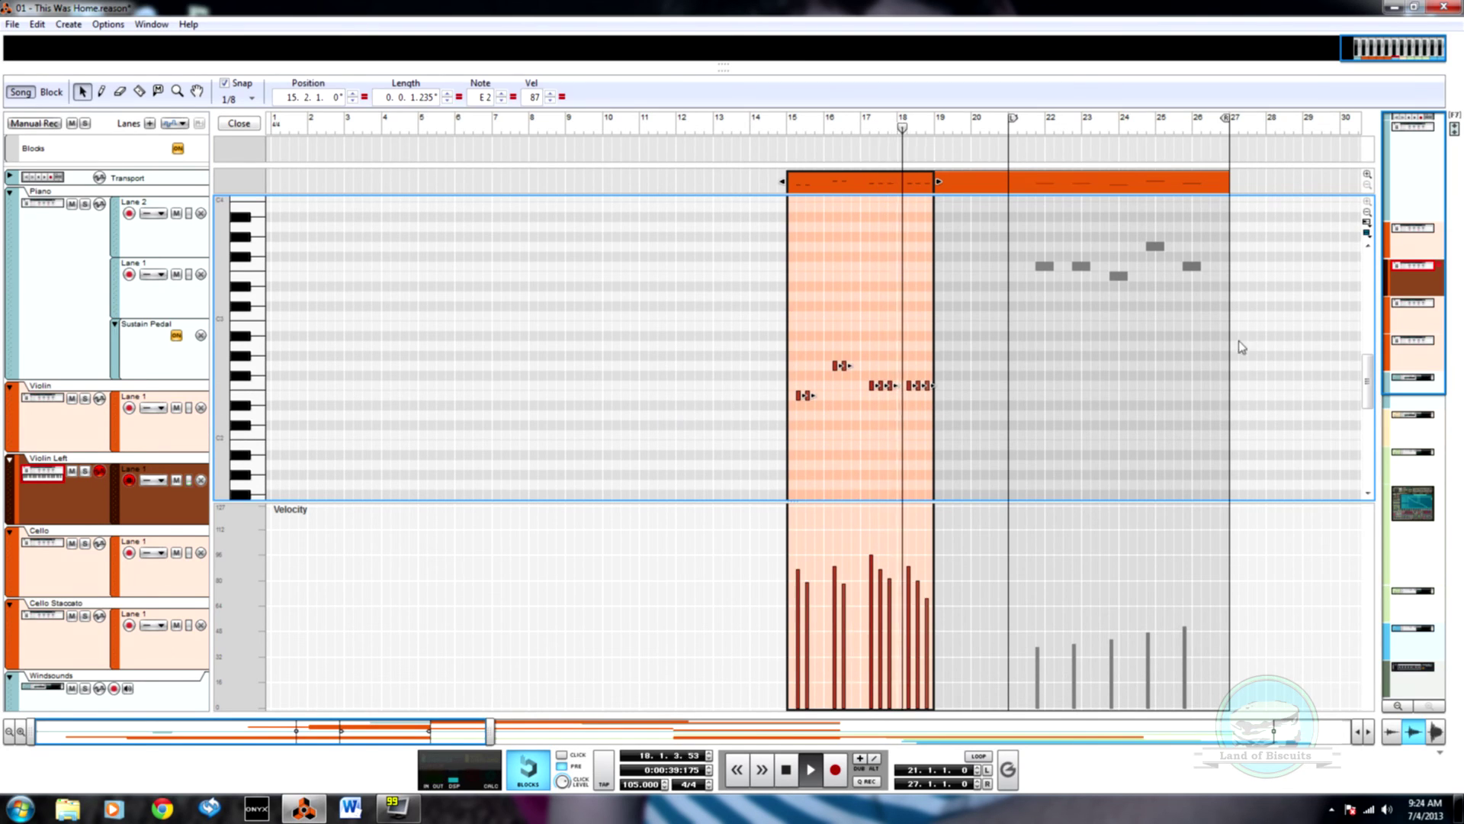
Show the rack full-window with the sequencer hidden, Tool Window at 12-semitone transpose and 75% velocity
{"action": "key", "text": "F6"}
{"action": "scroll", "coordinate": [921, 229], "scroll_direction": "down", "scroll_amount": 5}
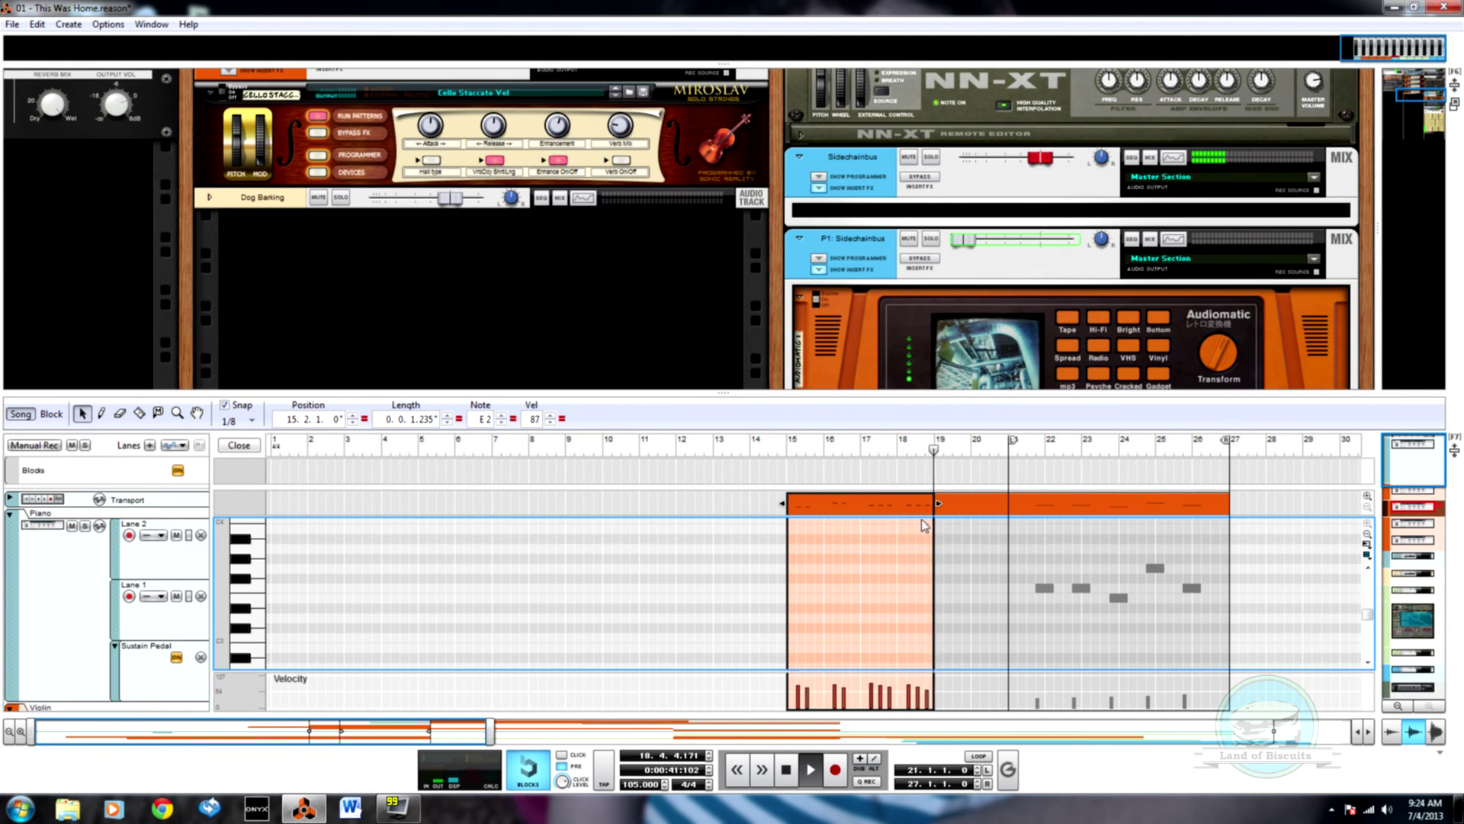
{"action": "key", "text": "F7"}
{"action": "key", "text": "alt"}
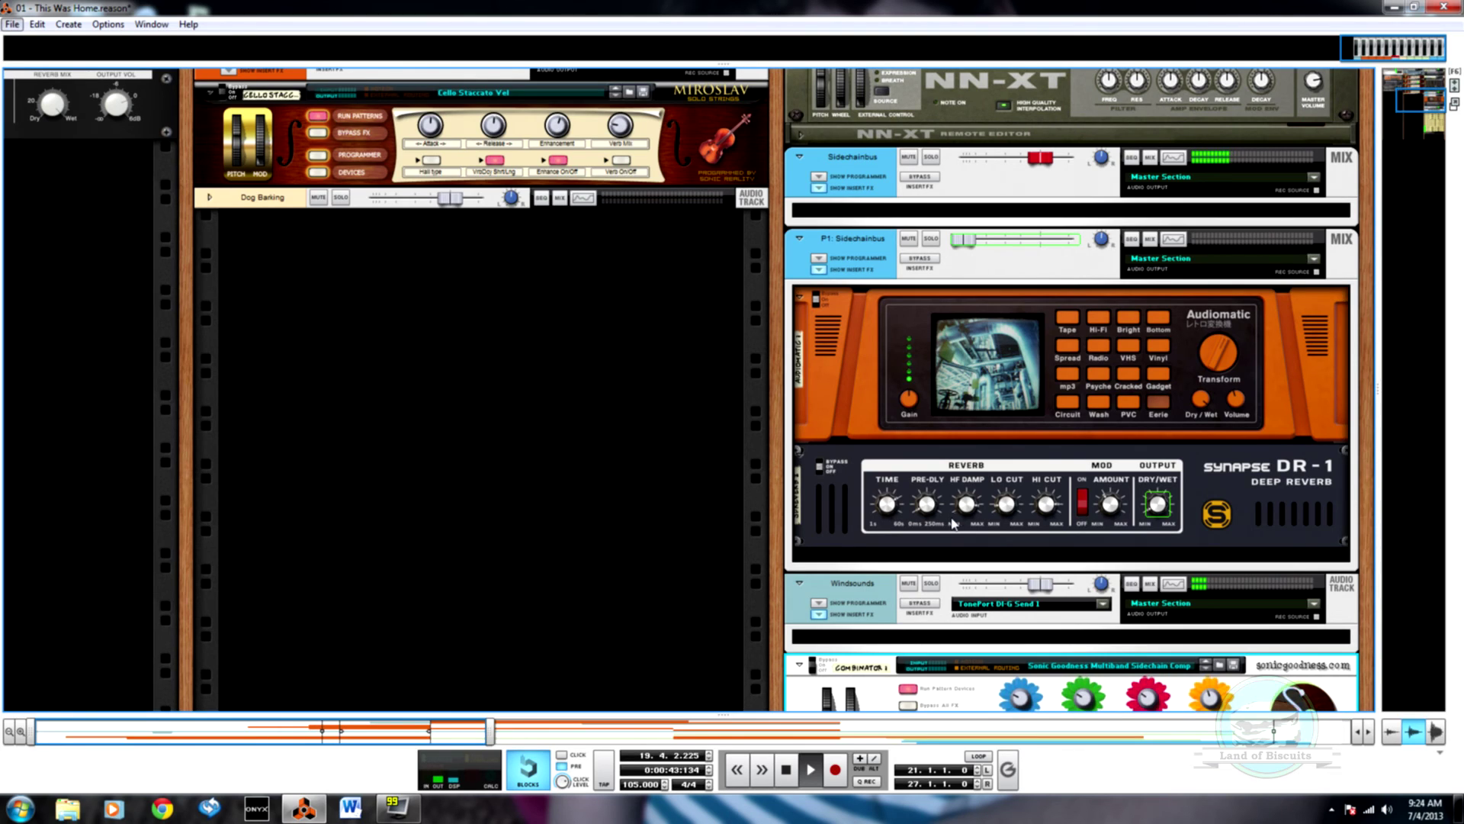
{"action": "left_click", "coordinate": [663, 445]}
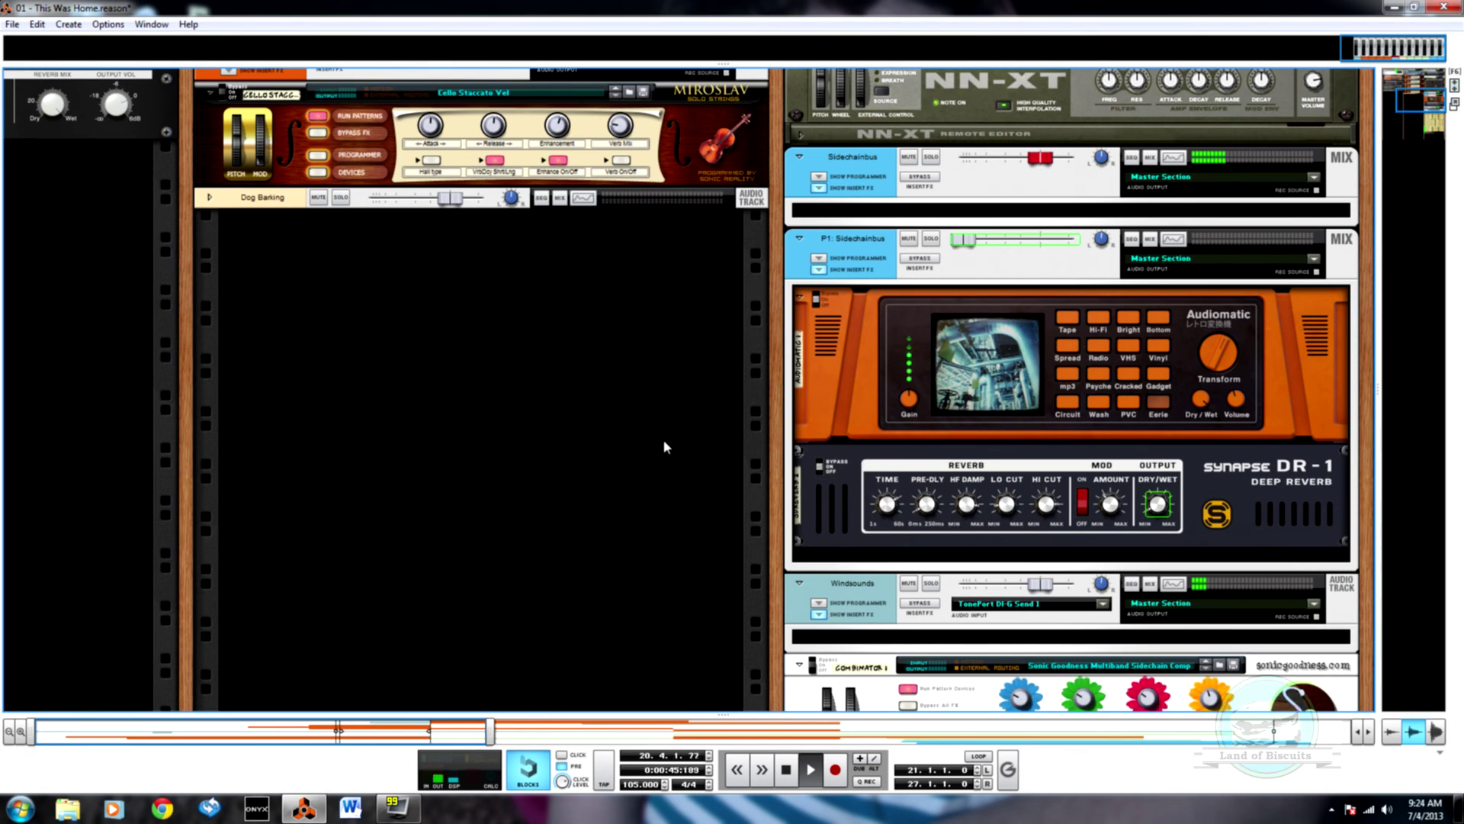
Transpose the Violin Left notes up 12 semitones and return the song position to bar 15
{"action": "key", "text": "F8"}
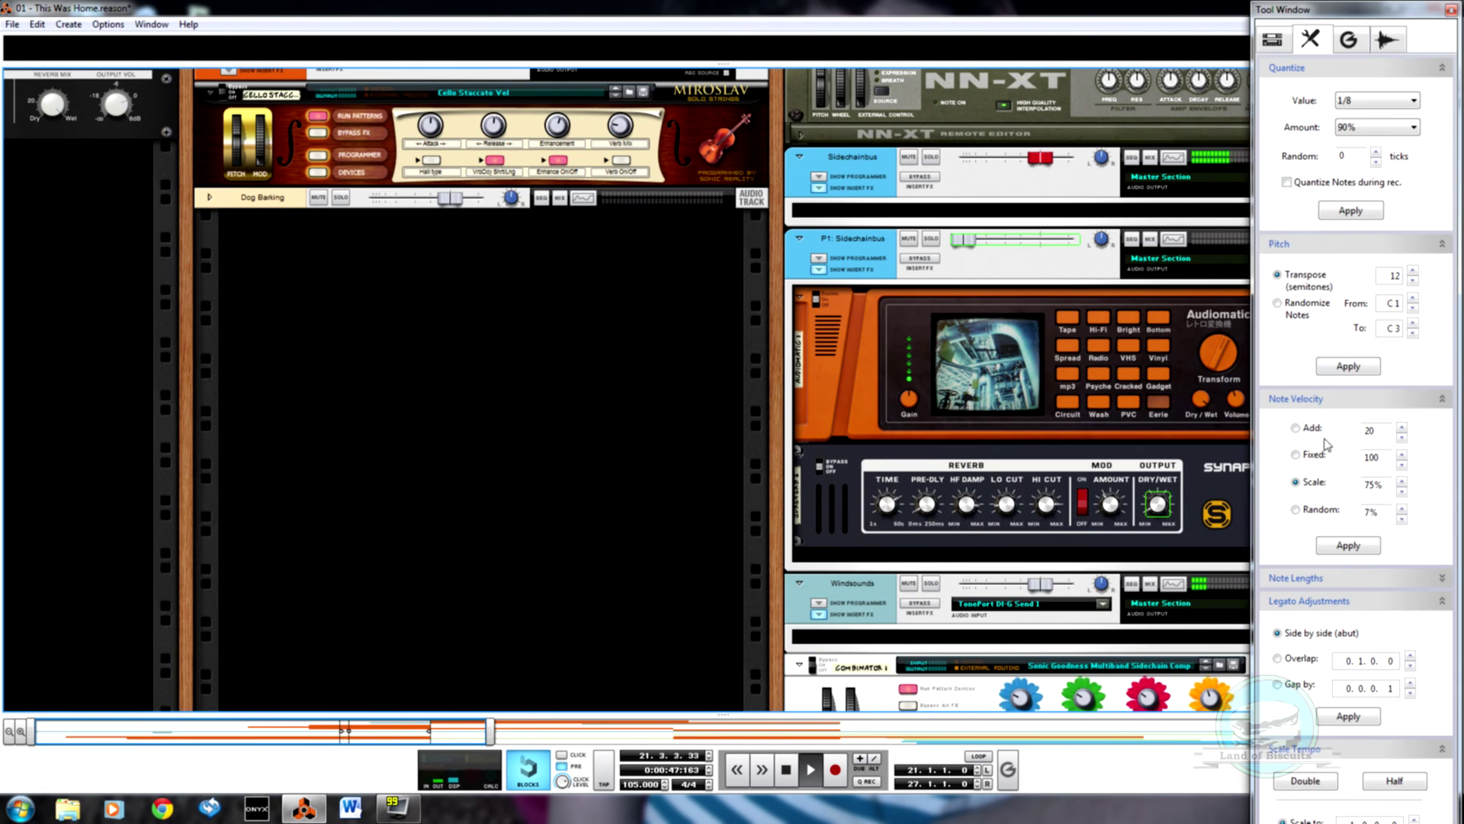
{"action": "key", "text": "F7"}
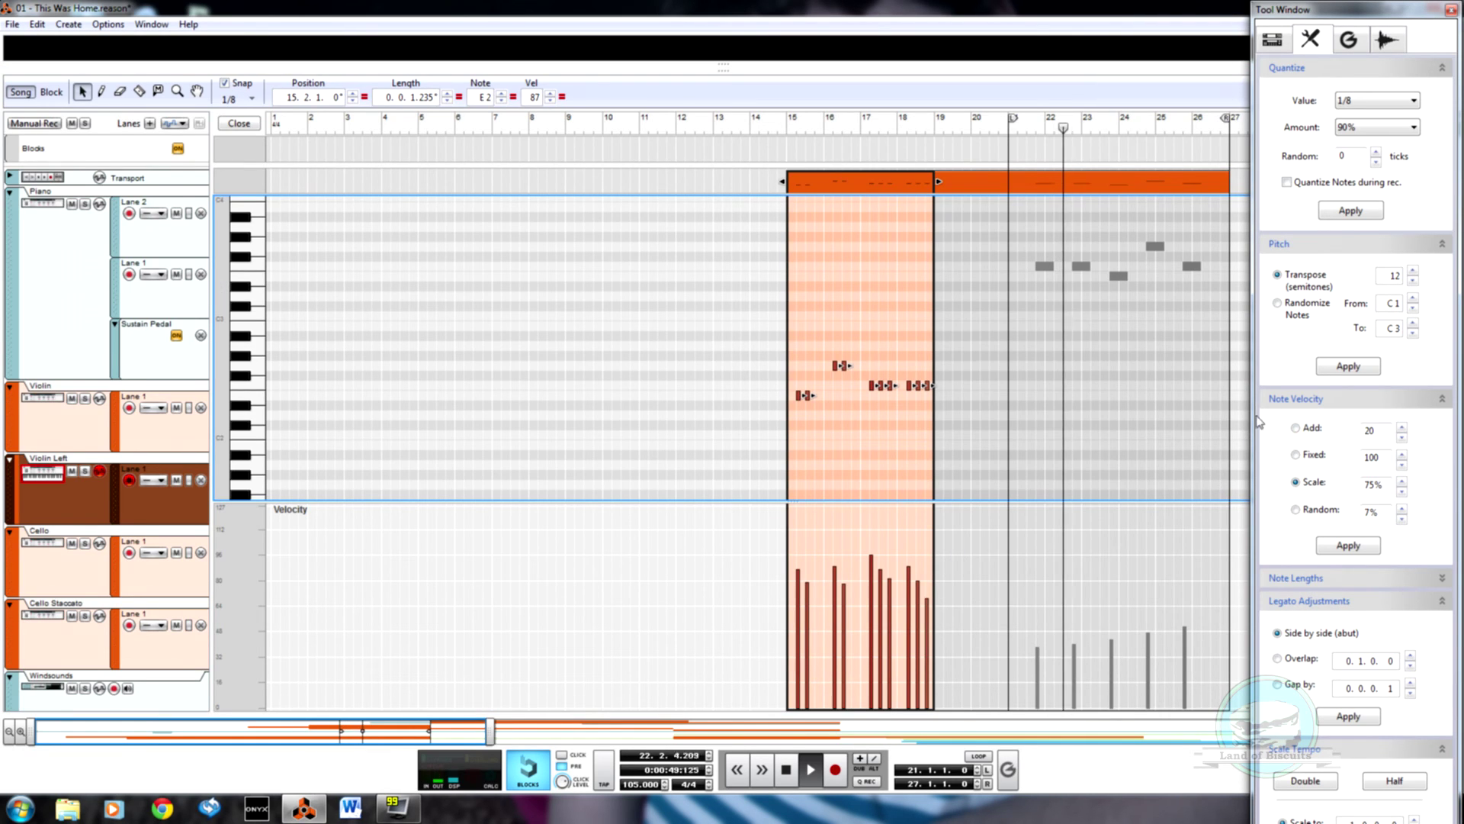
{"action": "left_click", "coordinate": [1348, 366]}
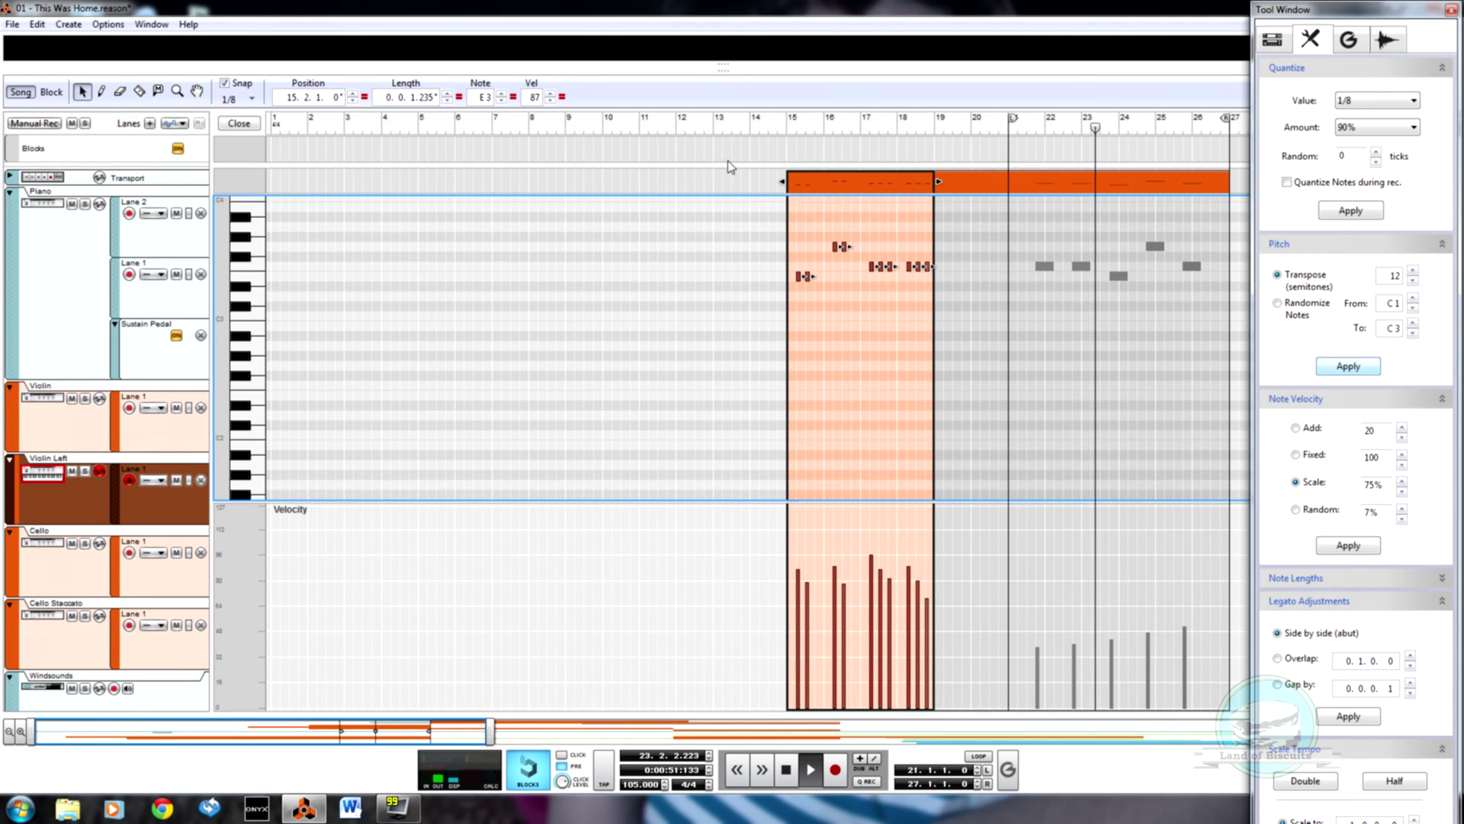
{"action": "left_click", "coordinate": [778, 127]}
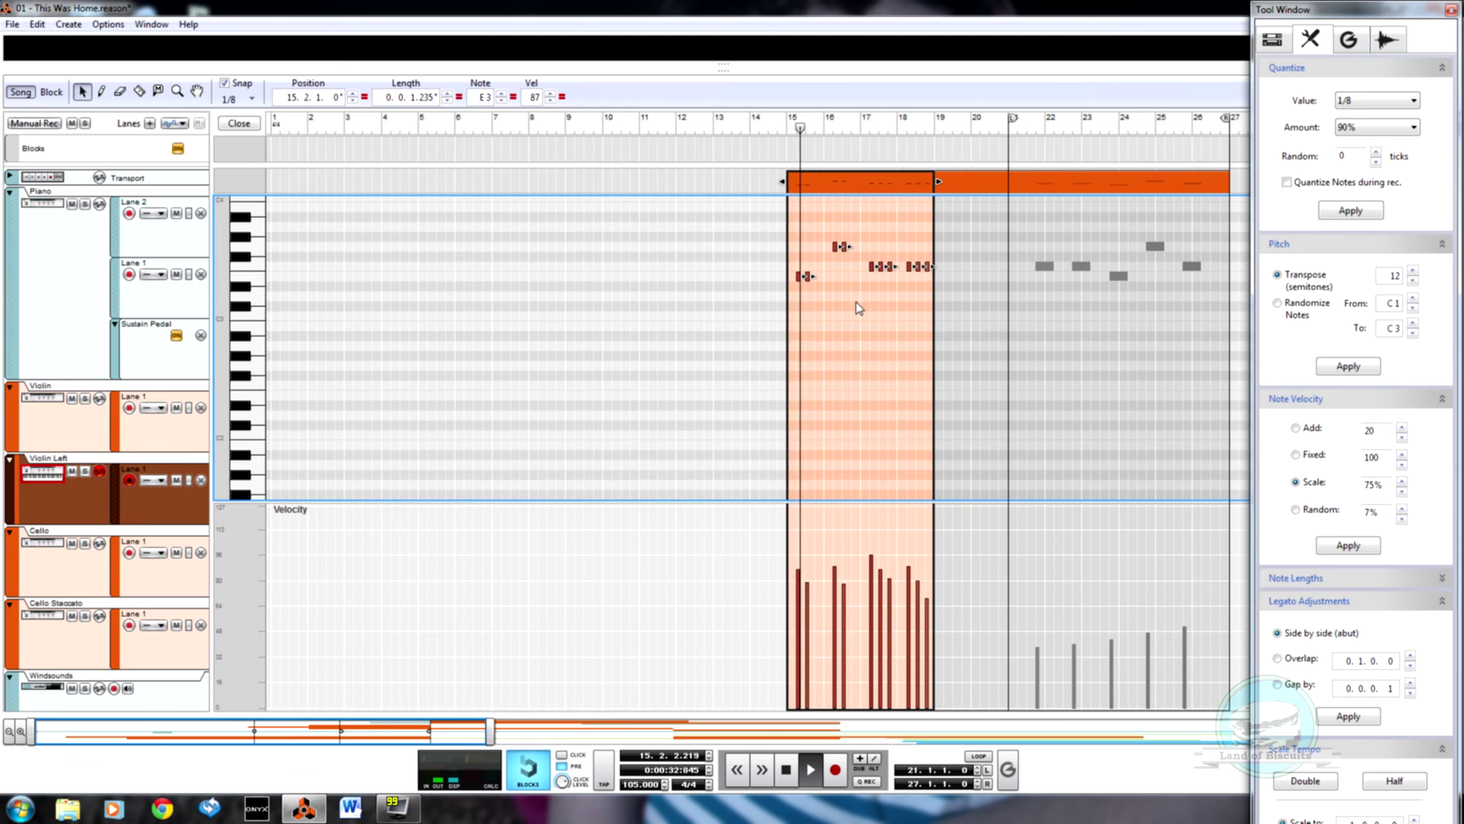
Pencil a left-to-right rising velocity ramp over the notes, then stop playback
{"action": "key", "text": "w"}
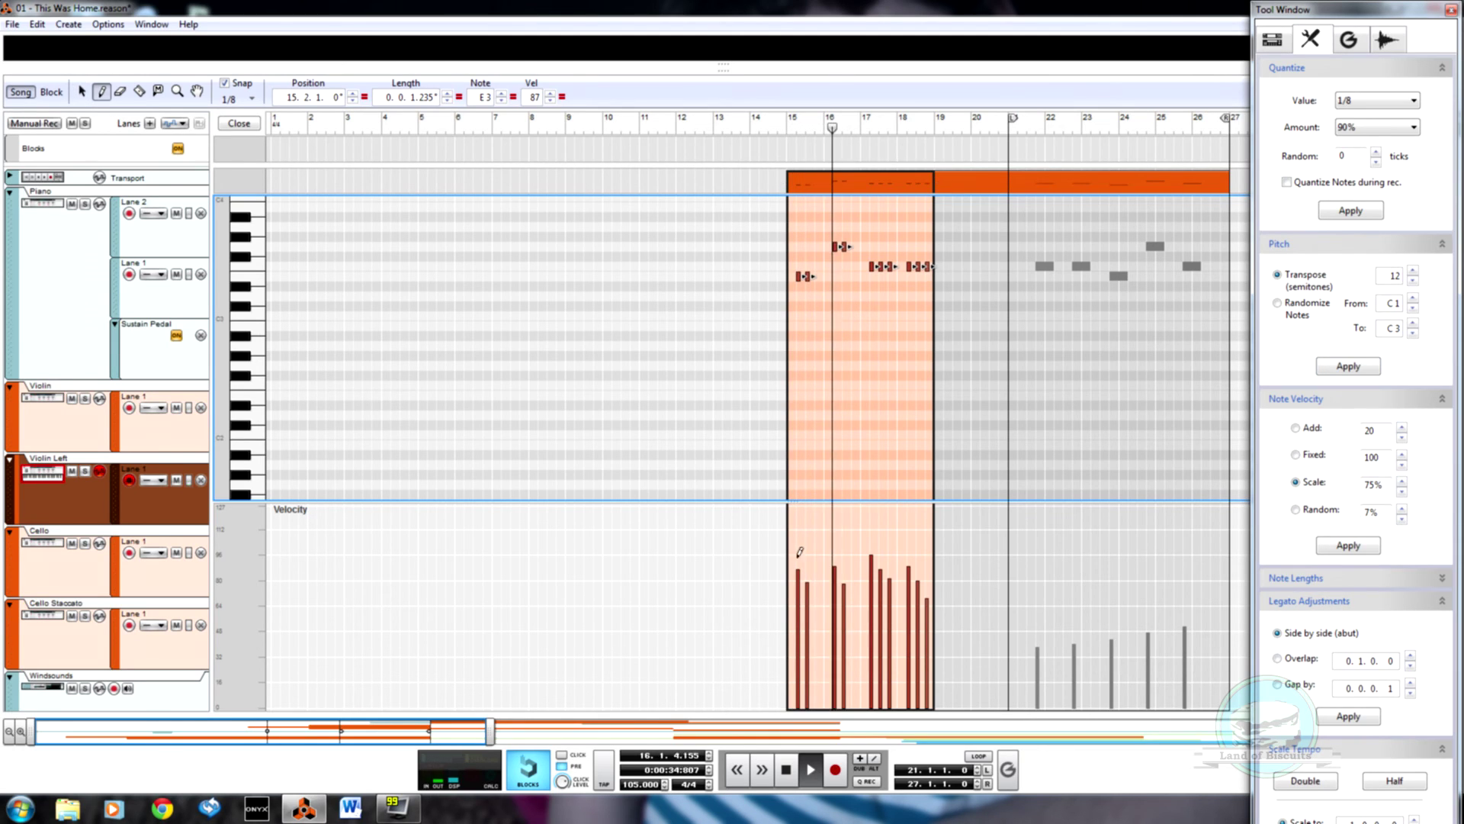
{"action": "mouse_move", "coordinate": [796, 558]}
{"action": "left_mouse_down"}
{"action": "mouse_move", "coordinate": [924, 524]}
{"action": "mouse_move", "coordinate": [877, 550]}
{"action": "mouse_move", "coordinate": [721, 574]}
{"action": "mouse_move", "coordinate": [944, 550]}
{"action": "mouse_move", "coordinate": [744, 584]}
{"action": "mouse_move", "coordinate": [920, 503]}
{"action": "left_mouse_up"}
{"action": "left_click_drag", "start_coordinate": [719, 614], "coordinate": [918, 559]}
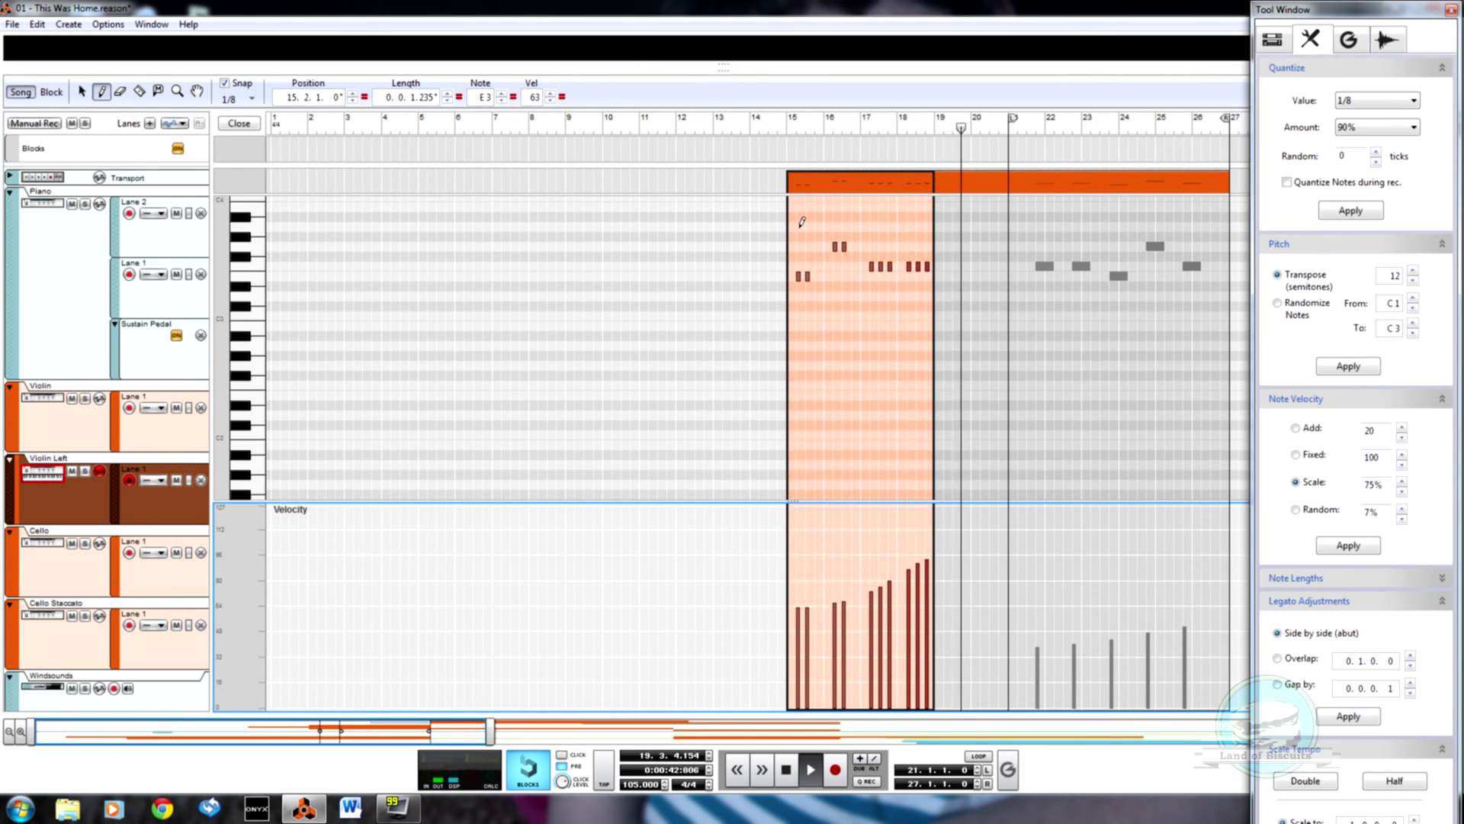
{"action": "key", "text": "q"}
{"action": "key", "text": "space"}
Delete the duplicate short notes at bars 15 and 16 and lengthen the first note
{"action": "left_click", "coordinate": [806, 276]}
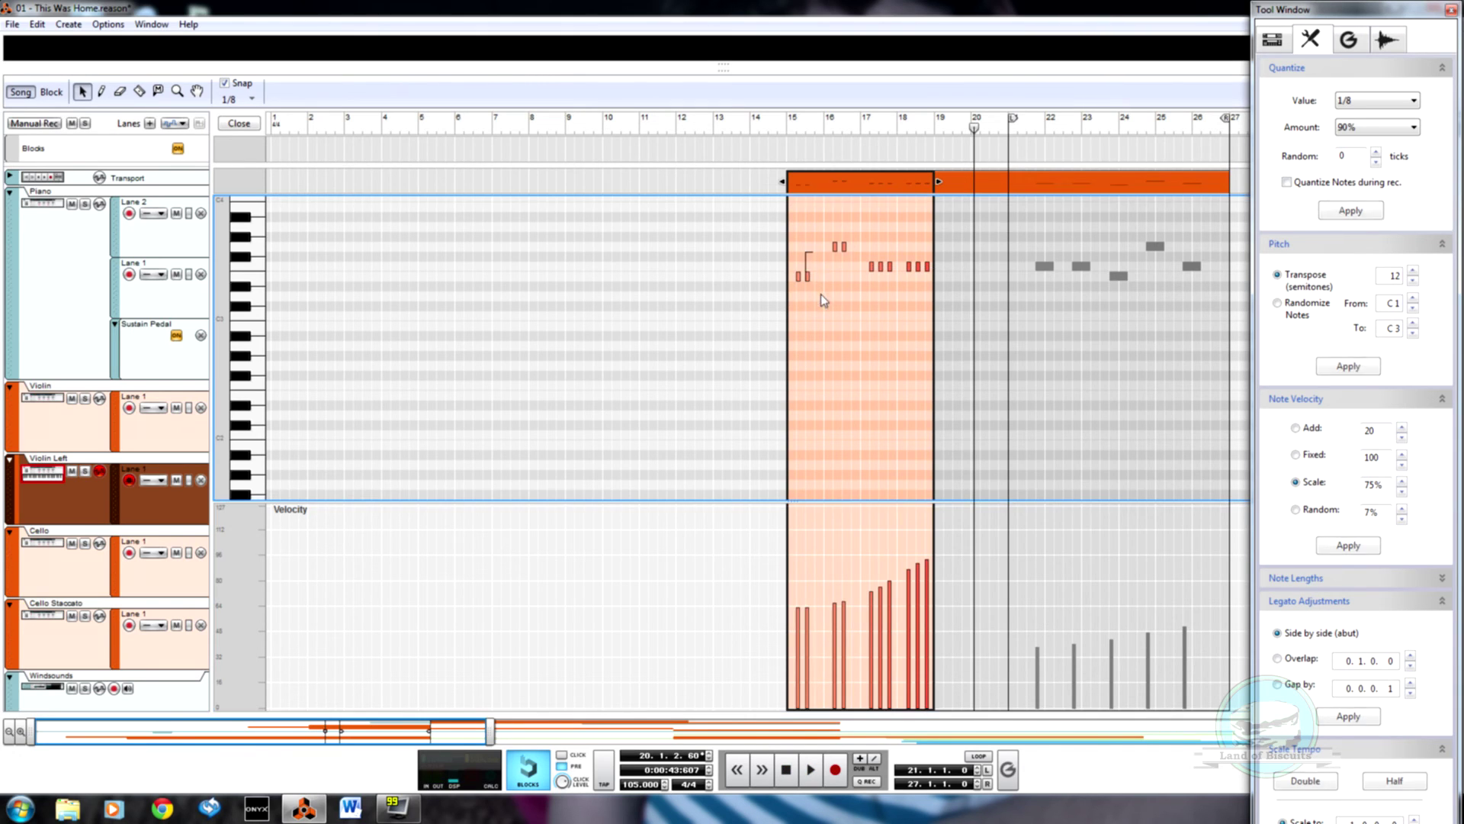
{"action": "key", "text": "Delete"}
{"action": "left_click", "coordinate": [798, 276]}
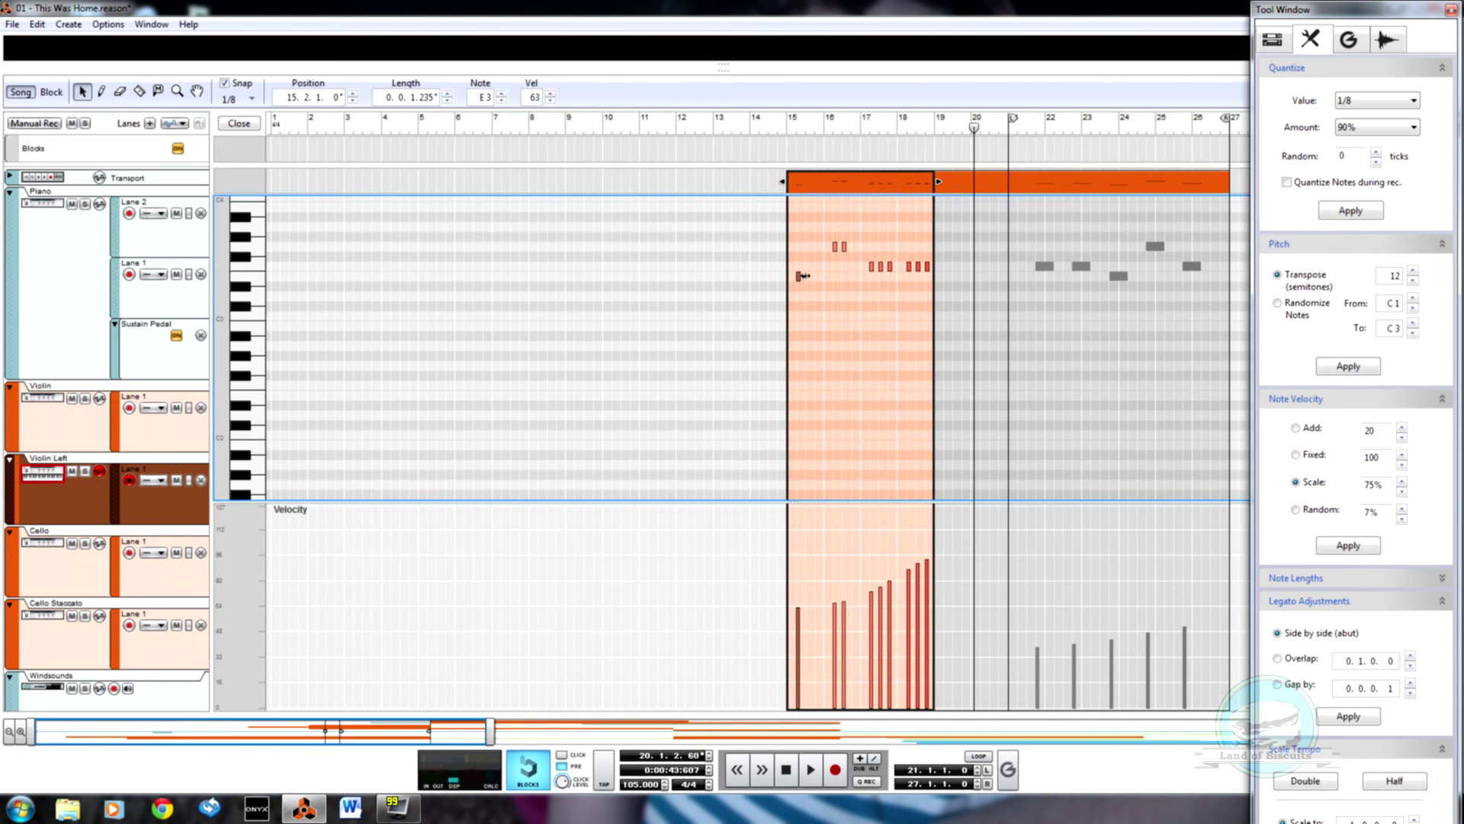
{"action": "left_click_drag", "start_coordinate": [803, 276], "coordinate": [900, 272]}
{"action": "left_click", "coordinate": [843, 246]}
{"action": "key", "text": "Delete"}
{"action": "key", "text": "Delete"}
{"action": "key", "text": "Delete"}
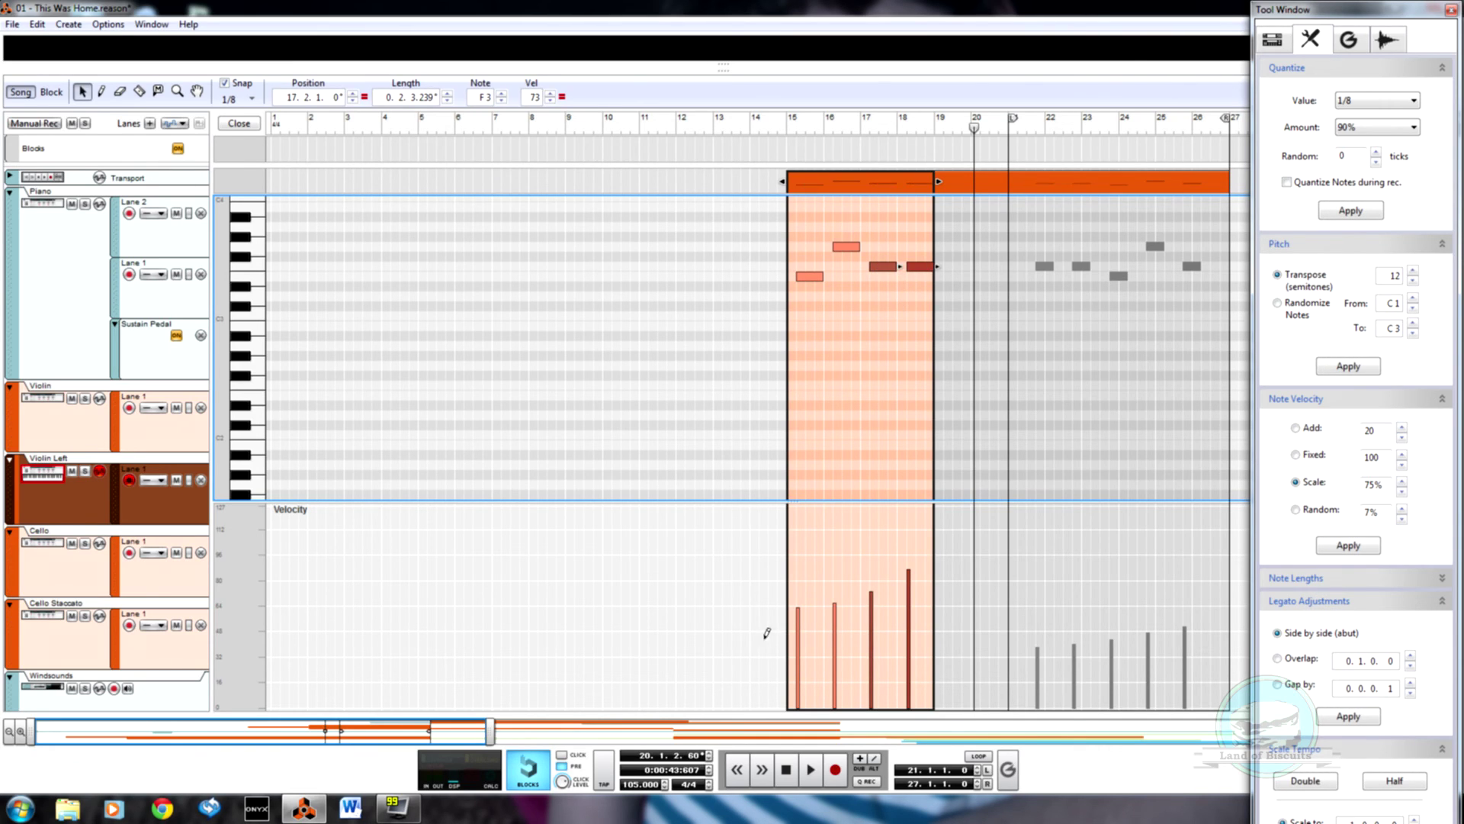
Redraw the four velocities as a ramp rising from soft, then play from bar 15
{"action": "key", "text": "w"}
{"action": "left_click_drag", "start_coordinate": [794, 661], "coordinate": [914, 606]}
{"action": "left_click_drag", "start_coordinate": [926, 660], "coordinate": [865, 664]}
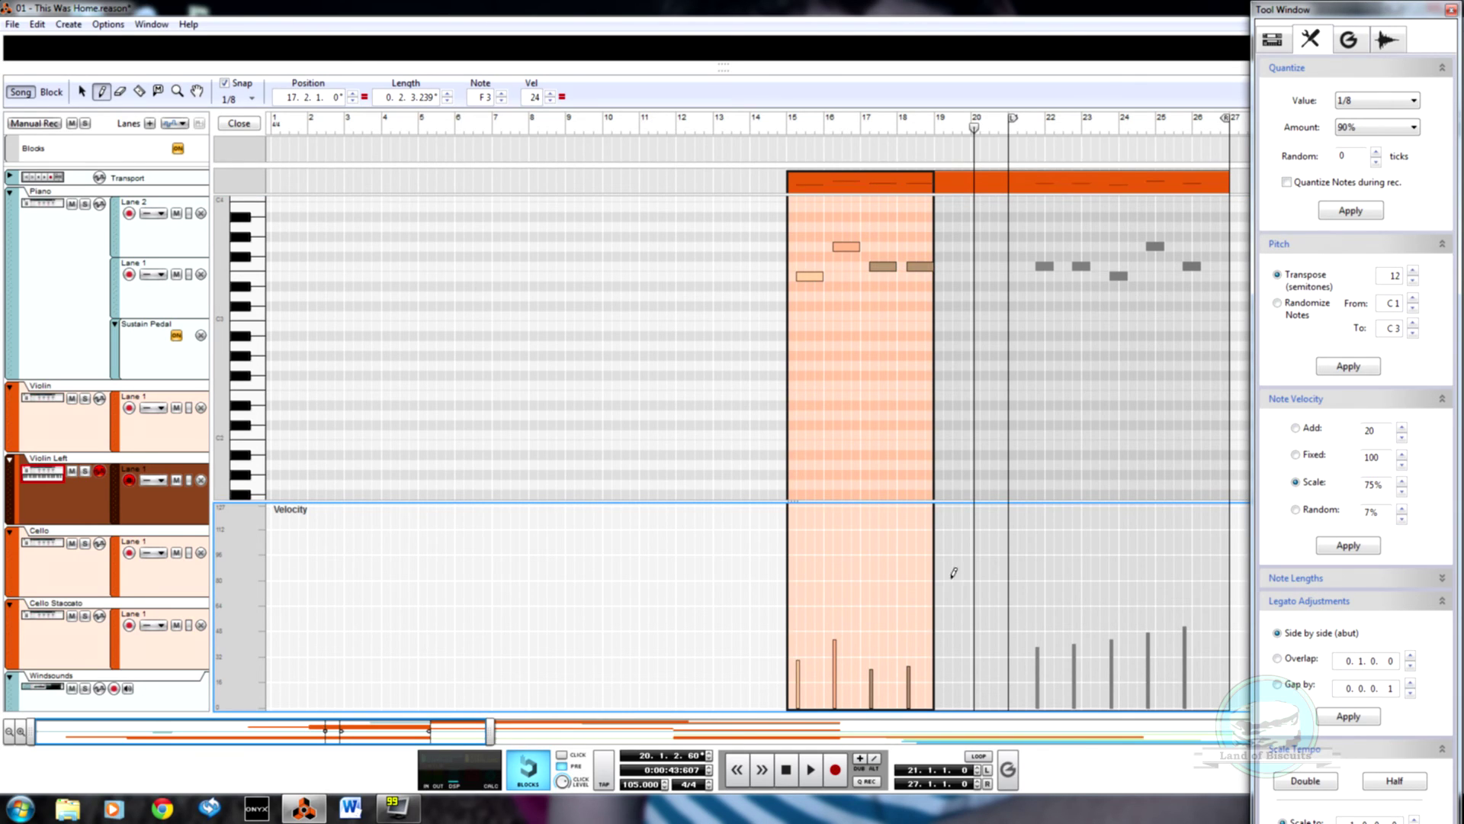
{"action": "left_click_drag", "start_coordinate": [932, 598], "coordinate": [759, 681]}
{"action": "key", "text": "q"}
{"action": "key", "text": "space"}
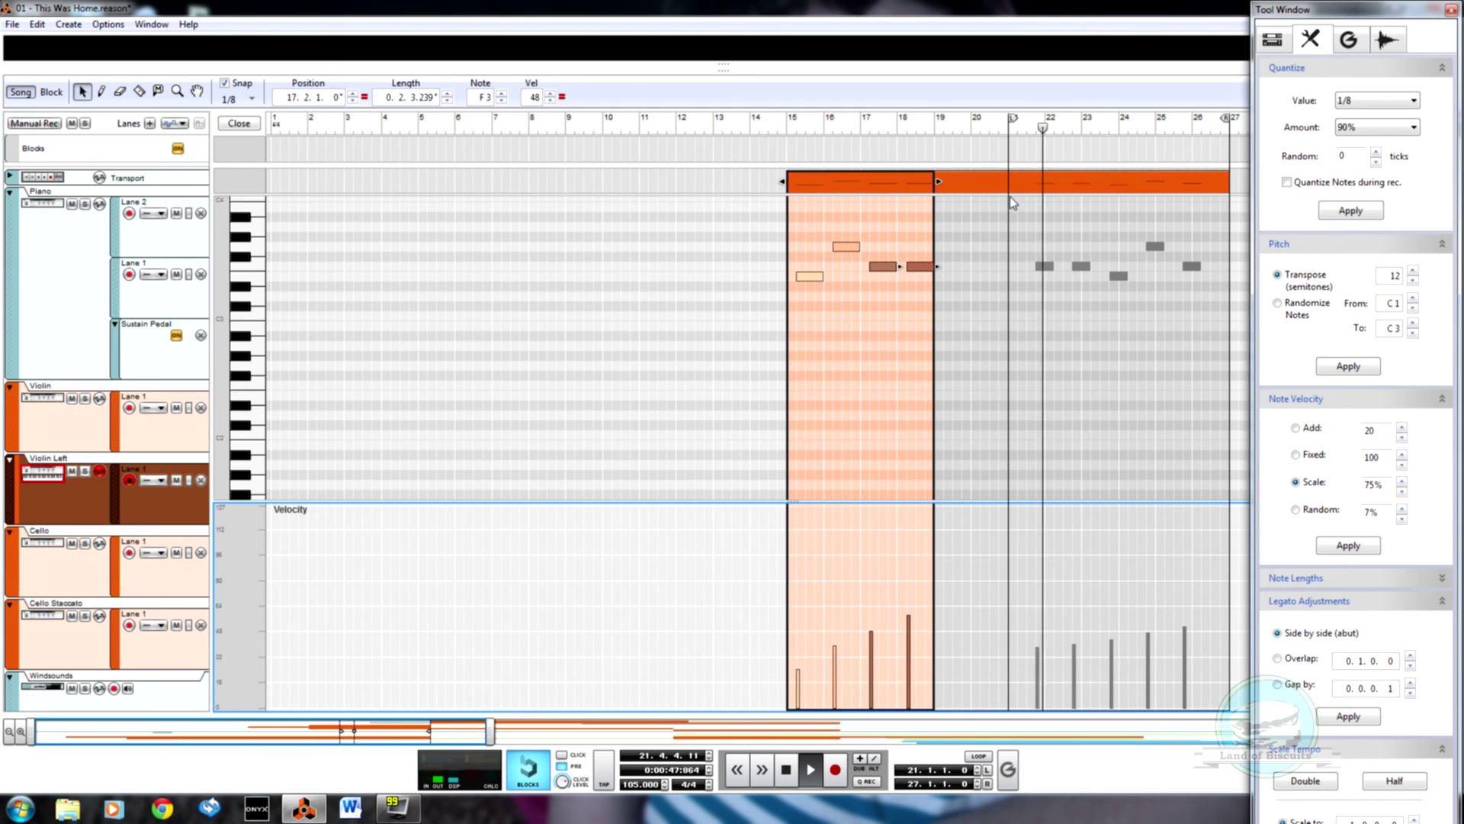
Open the later Violin Left clip spanning bars 19–27 for note editing
{"action": "left_click", "coordinate": [239, 124]}
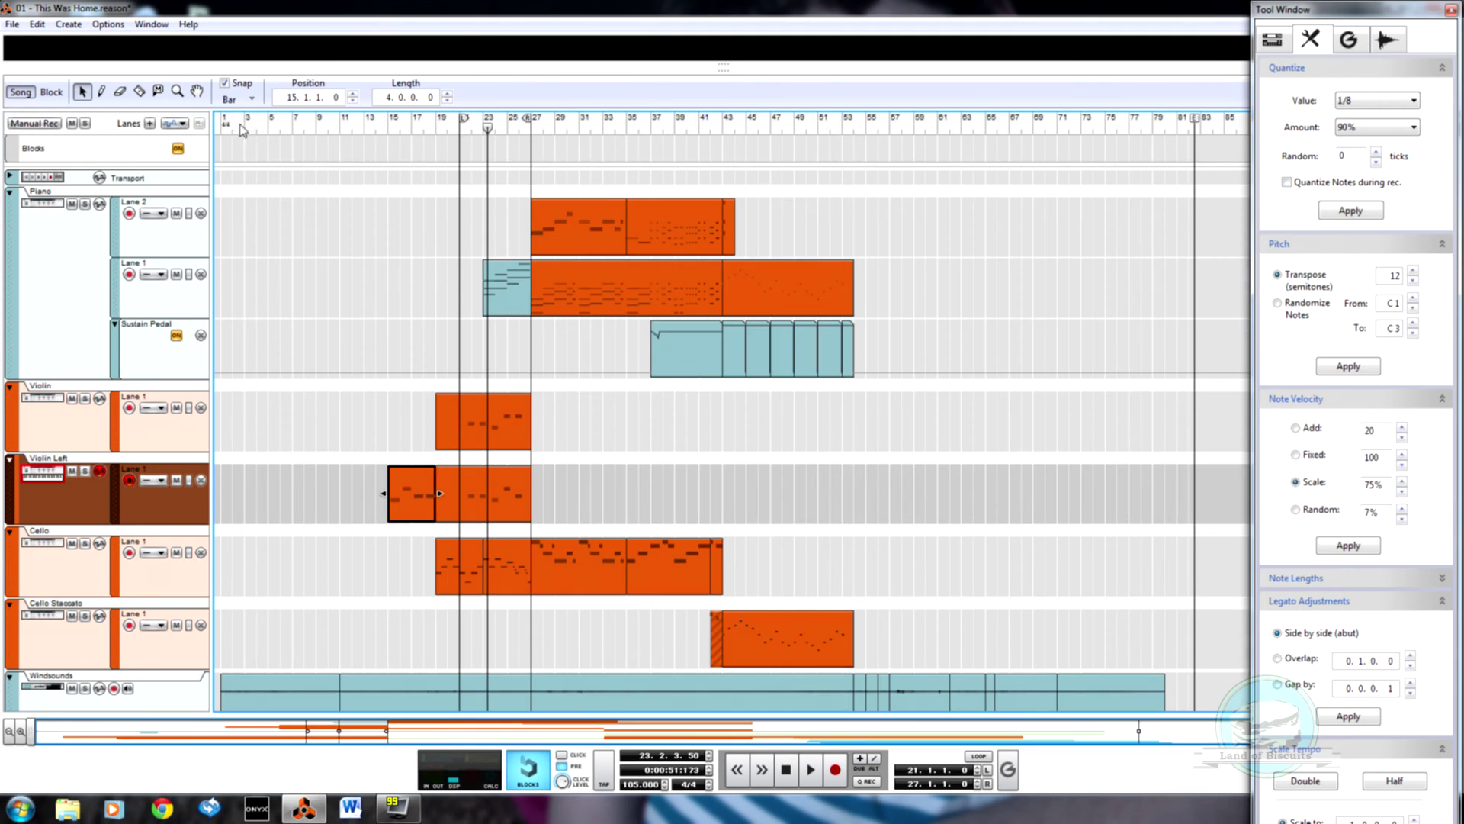
{"action": "left_click", "coordinate": [496, 485]}
{"action": "scroll", "coordinate": [513, 479], "scroll_direction": "down", "scroll_amount": 10}
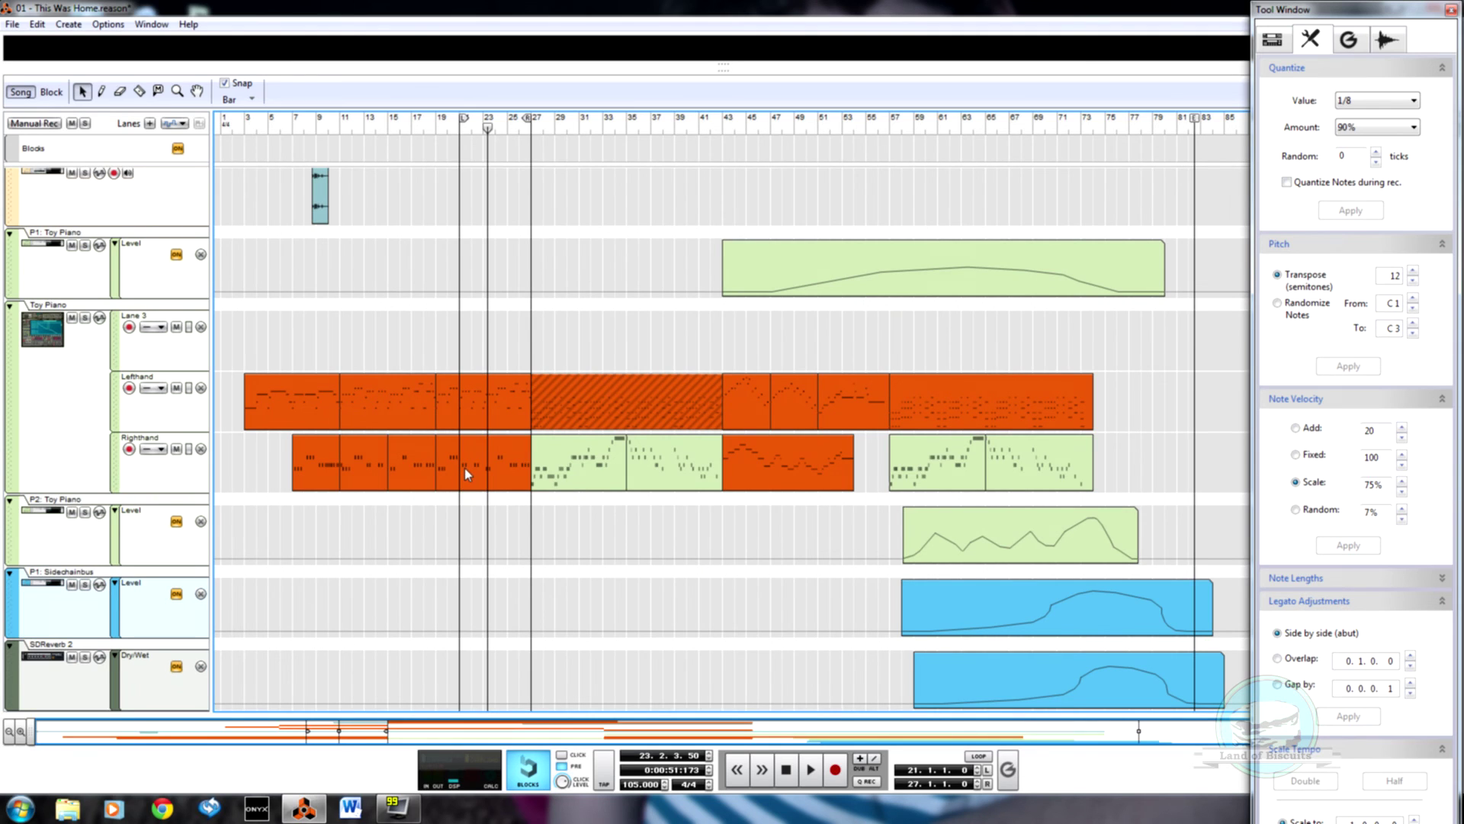
{"action": "left_click_drag", "start_coordinate": [474, 471], "coordinate": [475, 277]}
{"action": "double_click", "coordinate": [475, 277]}
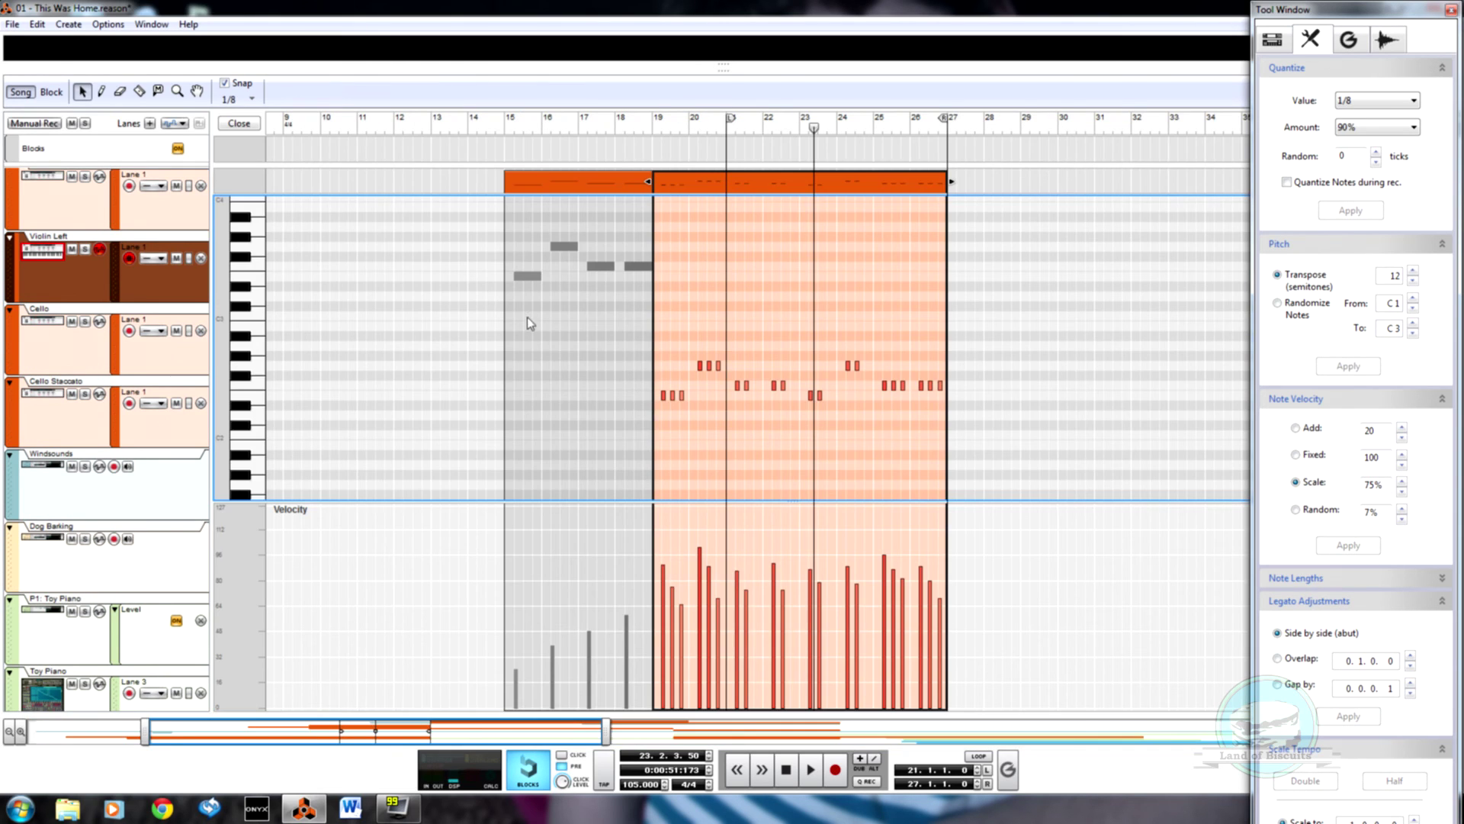
Delete the repeated short notes around bars 19–22
{"action": "left_click_drag", "start_coordinate": [684, 402], "coordinate": [672, 404]}
{"action": "left_click_drag", "start_coordinate": [706, 337], "coordinate": [731, 386]}
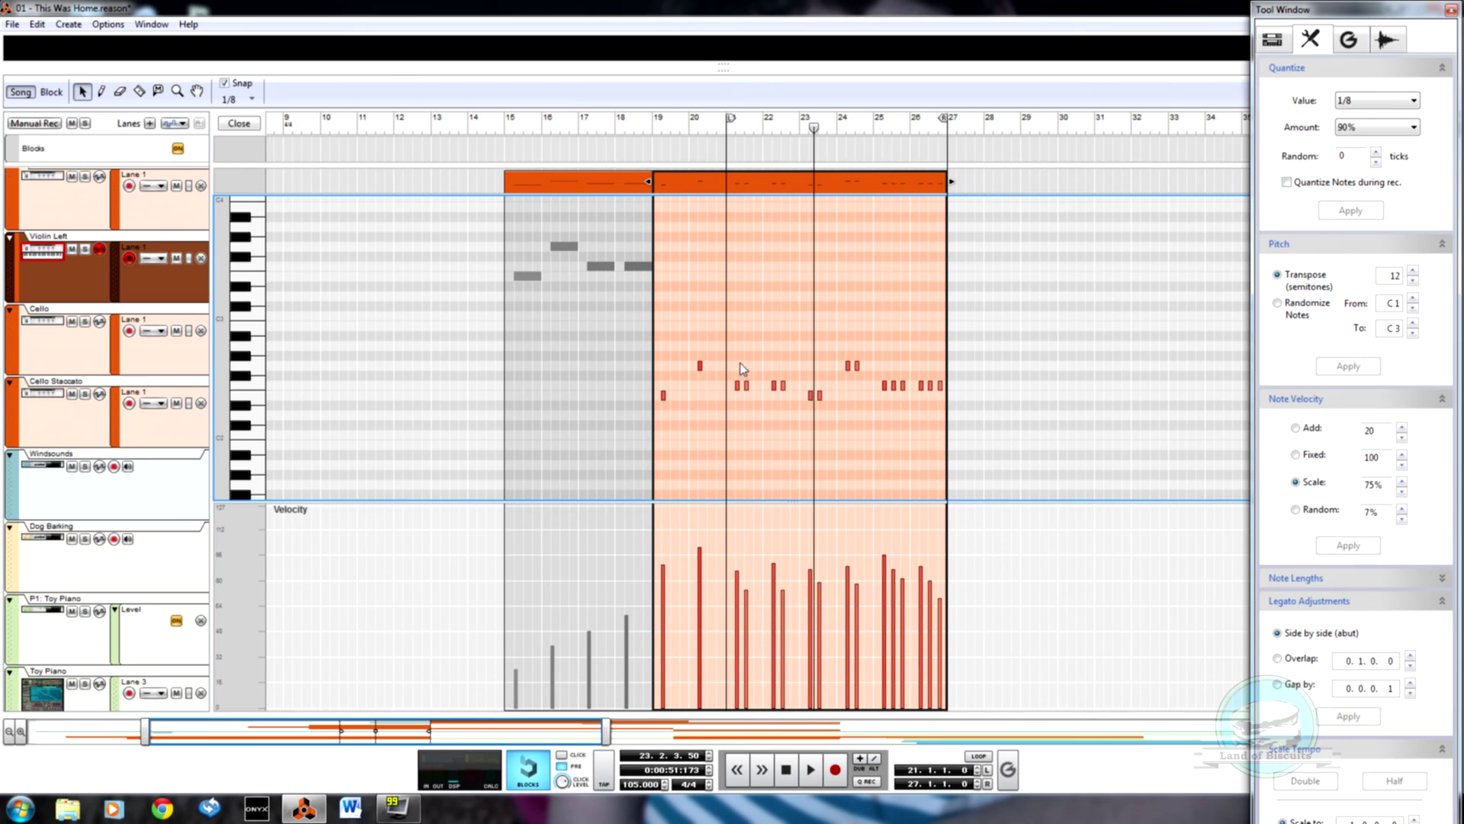
{"action": "left_click", "coordinate": [745, 385]}
{"action": "mouse_move", "coordinate": [801, 416]}
{"action": "left_mouse_down"}
{"action": "mouse_move", "coordinate": [873, 392]}
{"action": "mouse_move", "coordinate": [953, 407]}
{"action": "left_mouse_up"}
{"action": "left_click", "coordinate": [820, 395]}
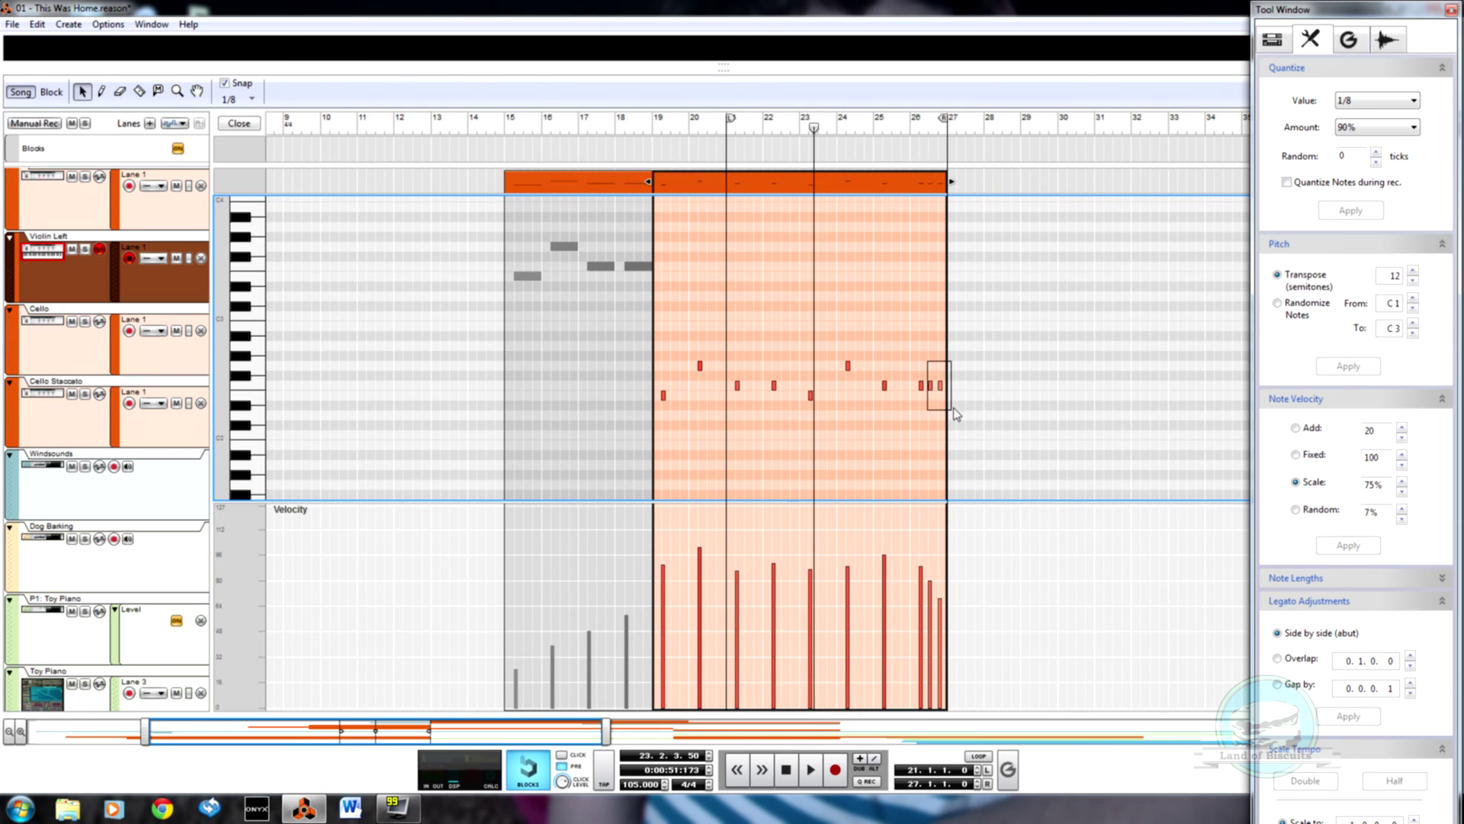
{"action": "key", "text": "Delete"}
Transpose all remaining notes up an octave and lengthen them equally
{"action": "left_click_drag", "start_coordinate": [618, 329], "coordinate": [1026, 465]}
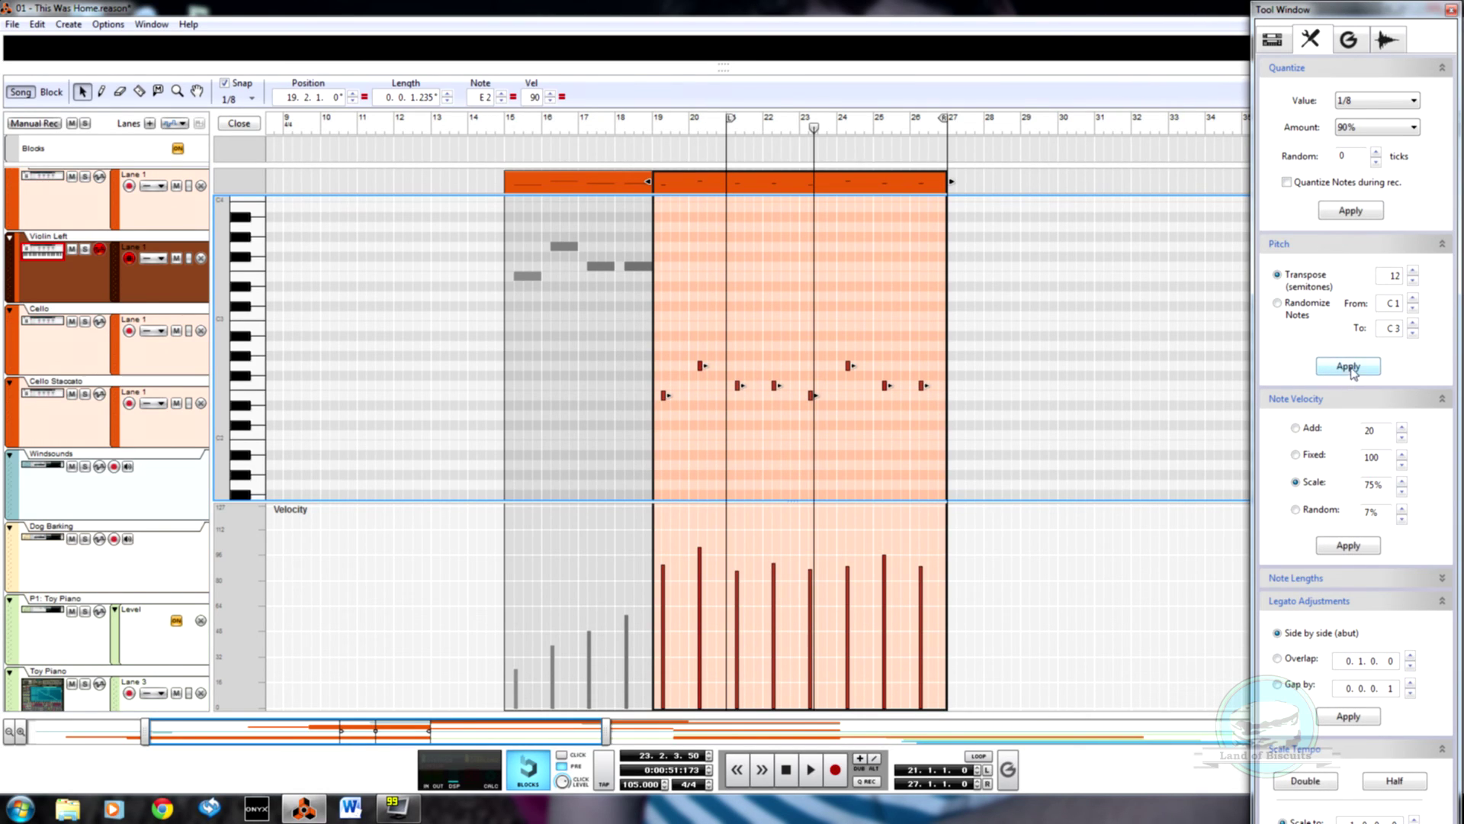
{"action": "left_click", "coordinate": [1348, 367]}
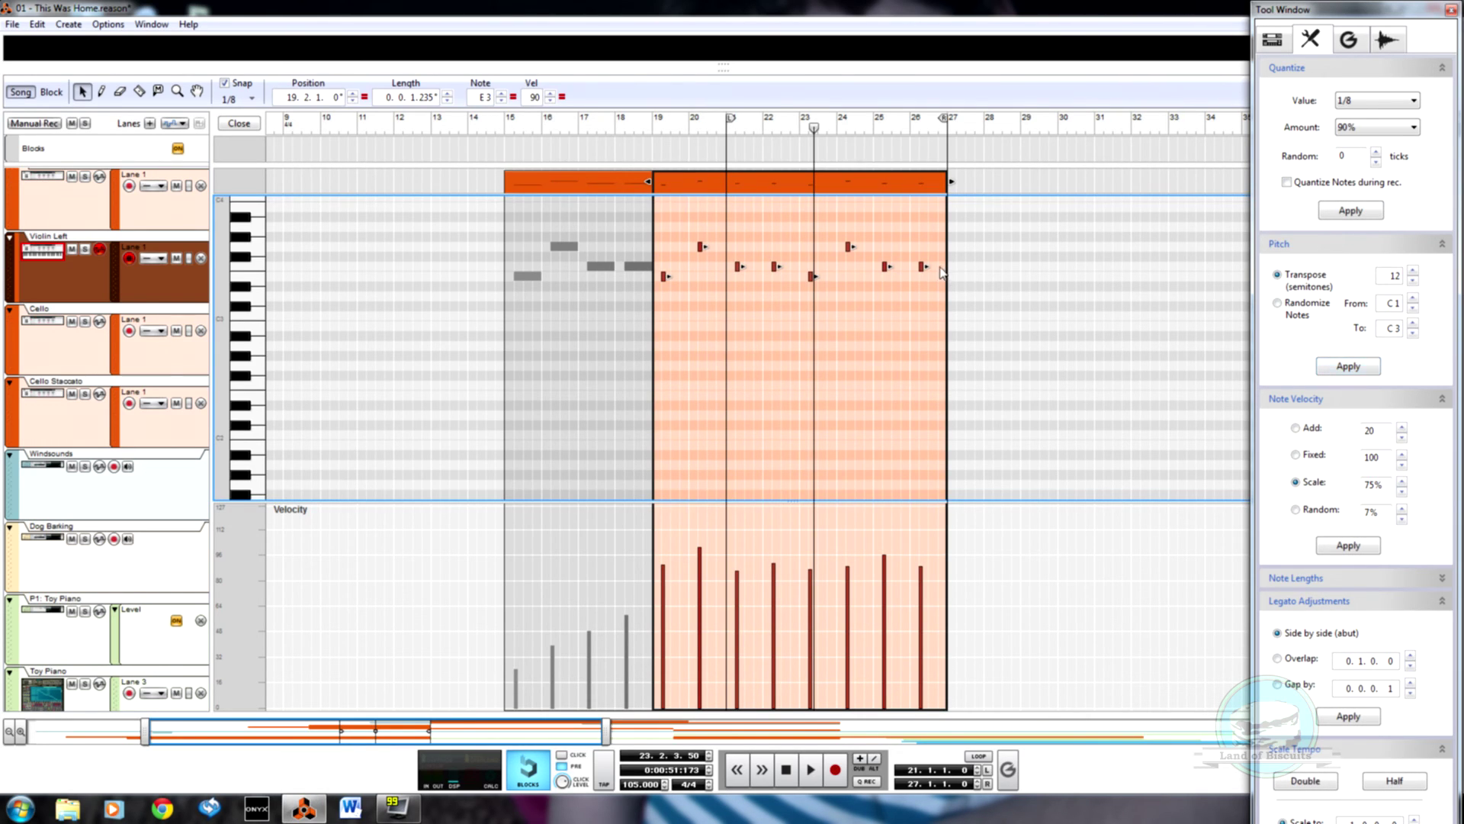
{"action": "left_click_drag", "start_coordinate": [926, 267], "coordinate": [950, 266]}
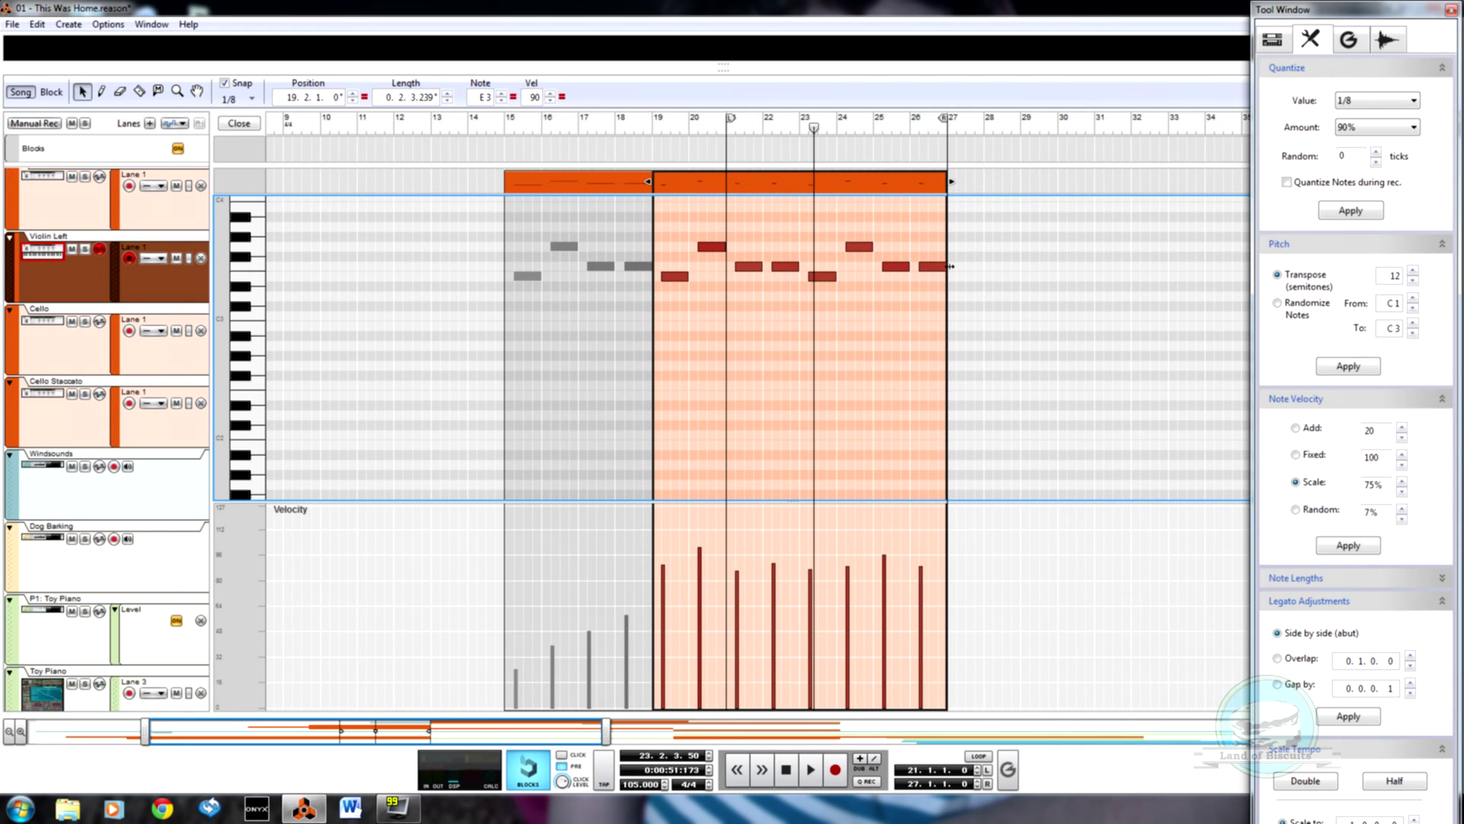
Draw velocities rising left to right, audition from bar 15, and close the editor
{"action": "key", "text": "w"}
{"action": "mouse_move", "coordinate": [648, 634]}
{"action": "left_mouse_down"}
{"action": "mouse_move", "coordinate": [782, 592]}
{"action": "mouse_move", "coordinate": [952, 575]}
{"action": "left_mouse_up"}
{"action": "key", "text": "q"}
{"action": "left_click", "coordinate": [507, 122]}
{"action": "key", "text": "space"}
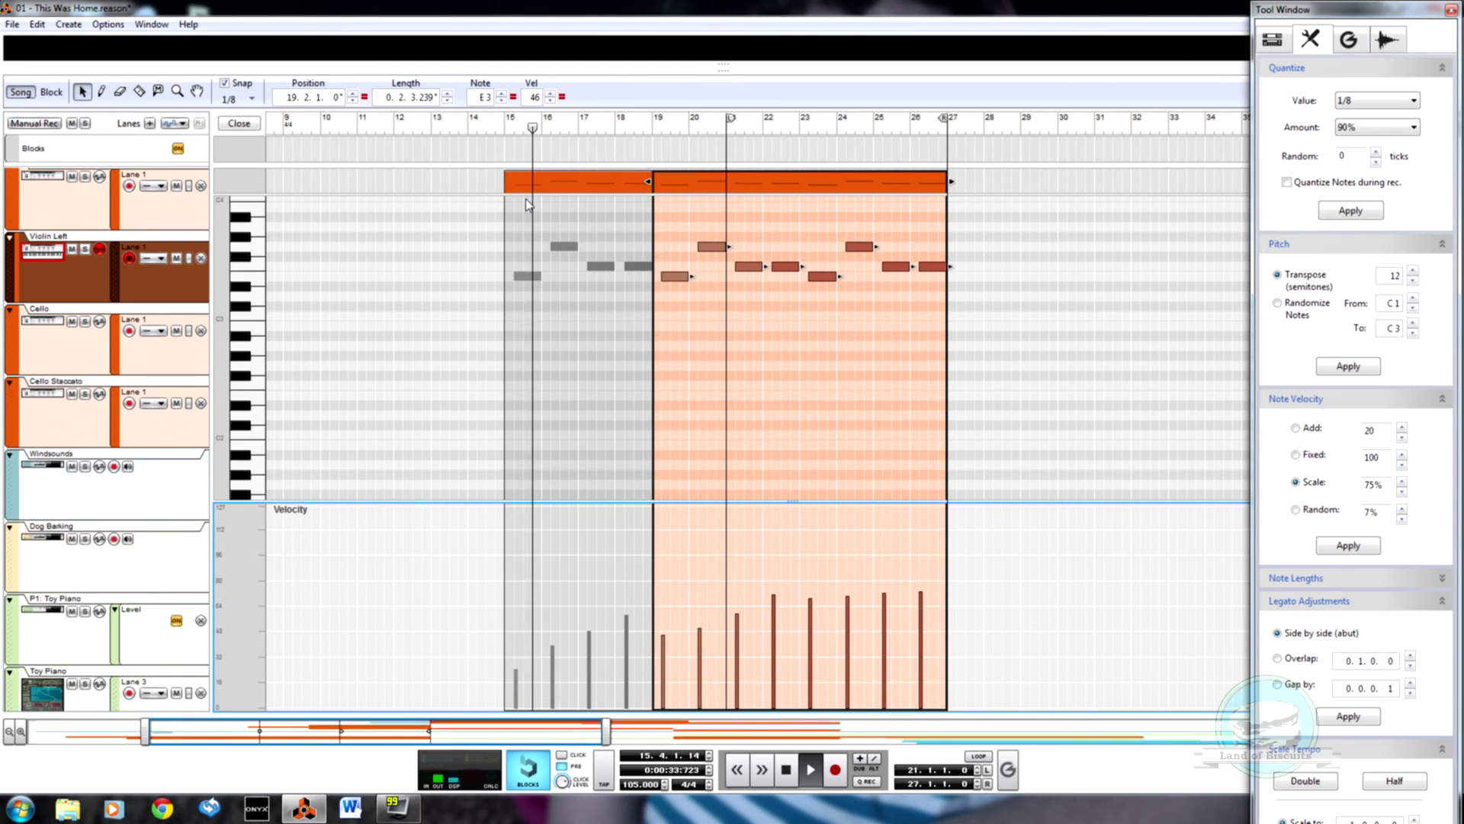
{"action": "left_click", "coordinate": [238, 124]}
Drag the right loop locator out to bar 43 and switch to the Mixer view
{"action": "scroll", "coordinate": [434, 341], "scroll_direction": "up", "scroll_amount": 1}
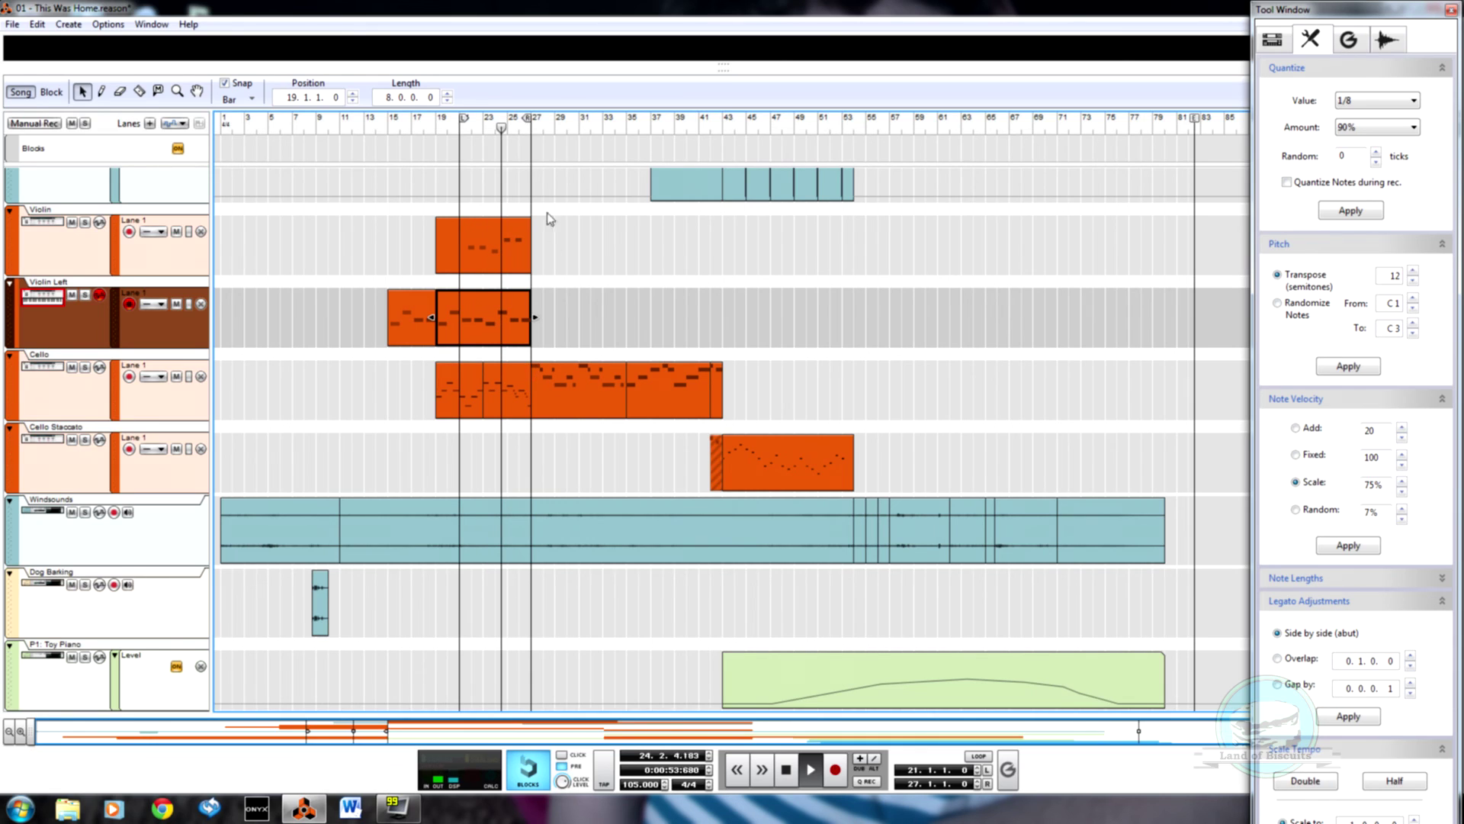
{"action": "left_click_drag", "start_coordinate": [534, 120], "coordinate": [623, 142]}
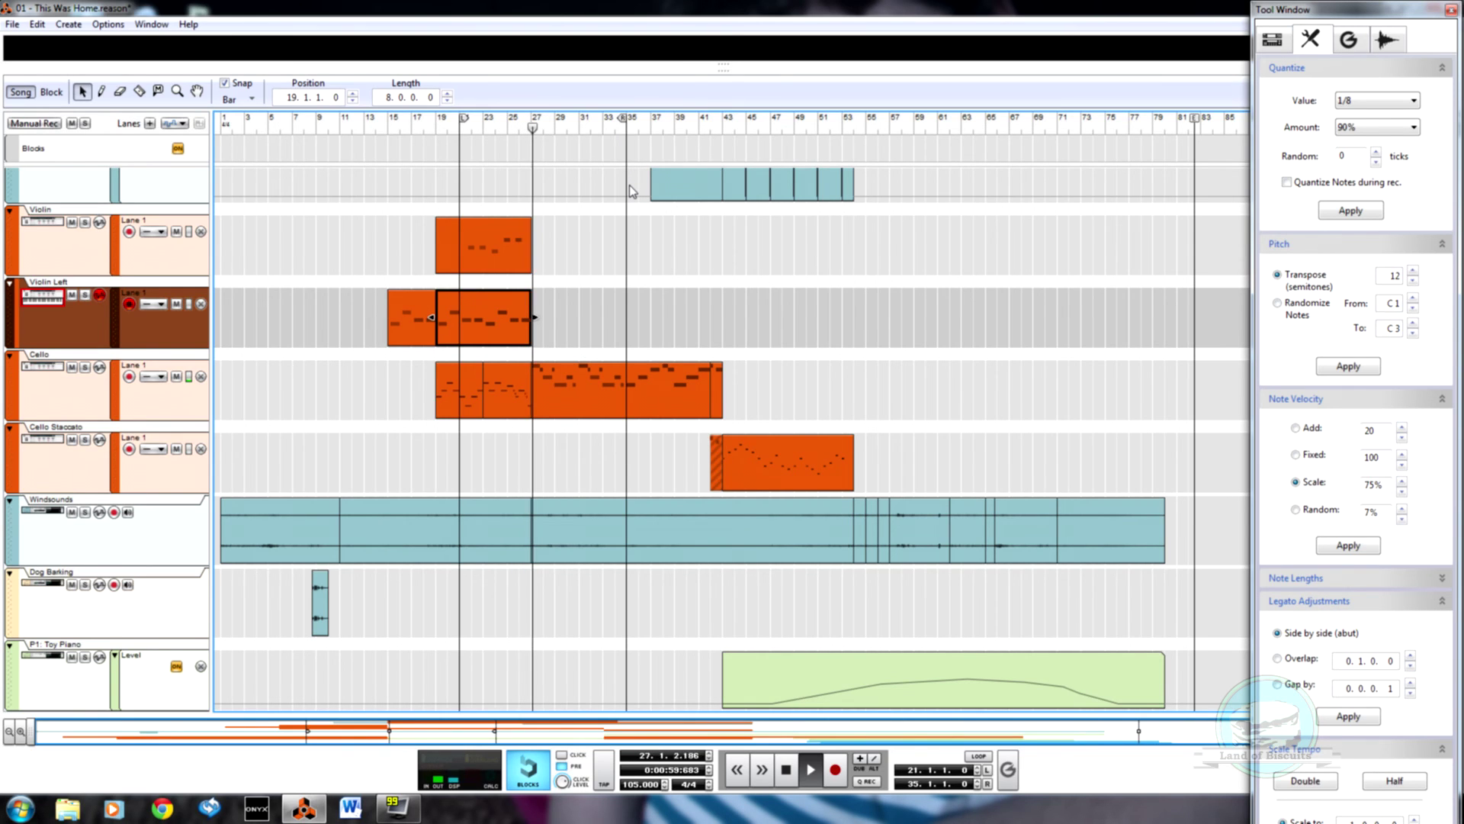
{"action": "scroll", "coordinate": [629, 184], "scroll_direction": "down", "scroll_amount": 2}
{"action": "scroll", "coordinate": [610, 198], "scroll_direction": "up", "scroll_amount": 5}
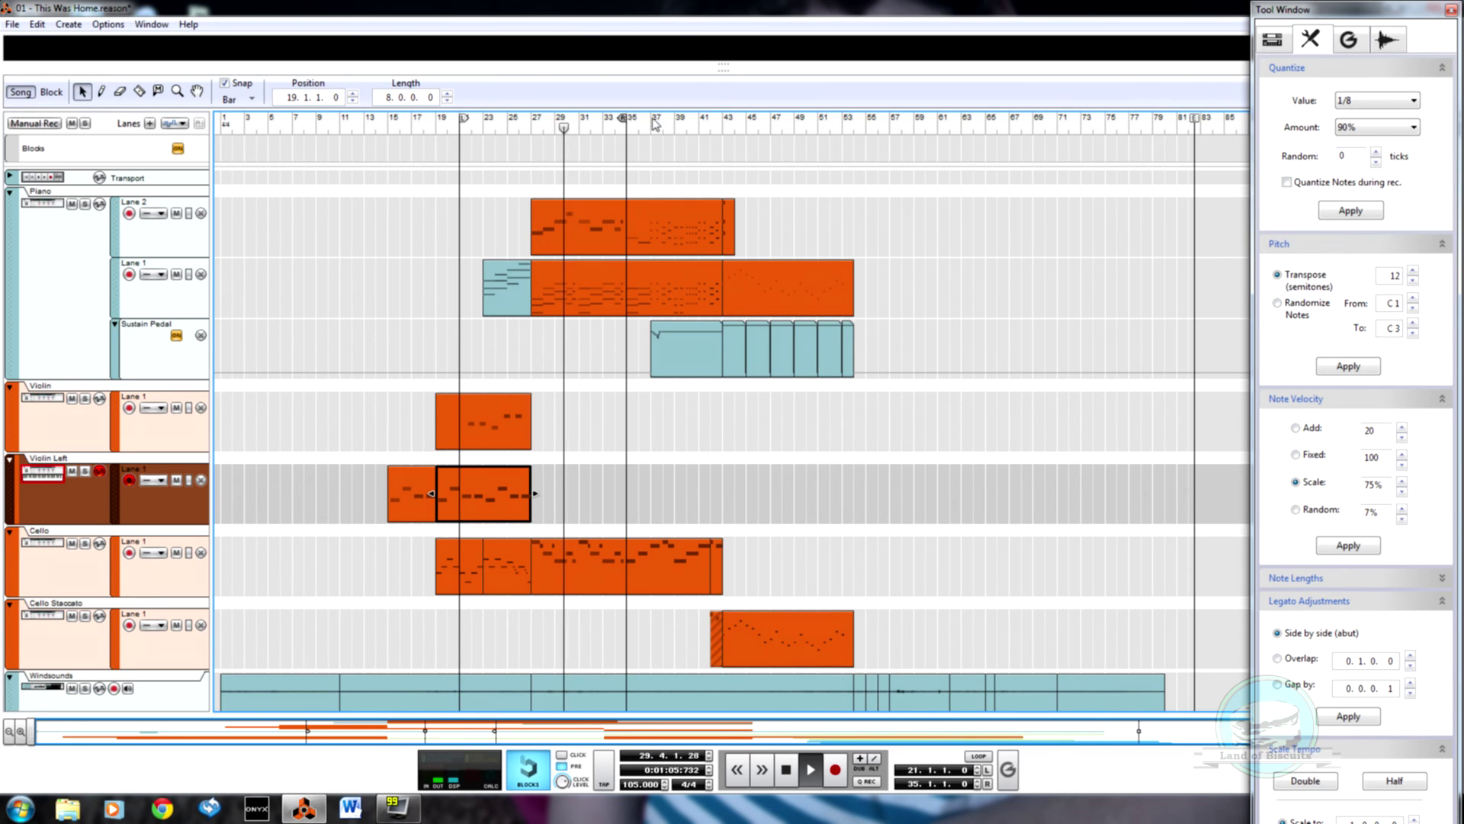
{"action": "left_click_drag", "start_coordinate": [625, 126], "coordinate": [724, 130]}
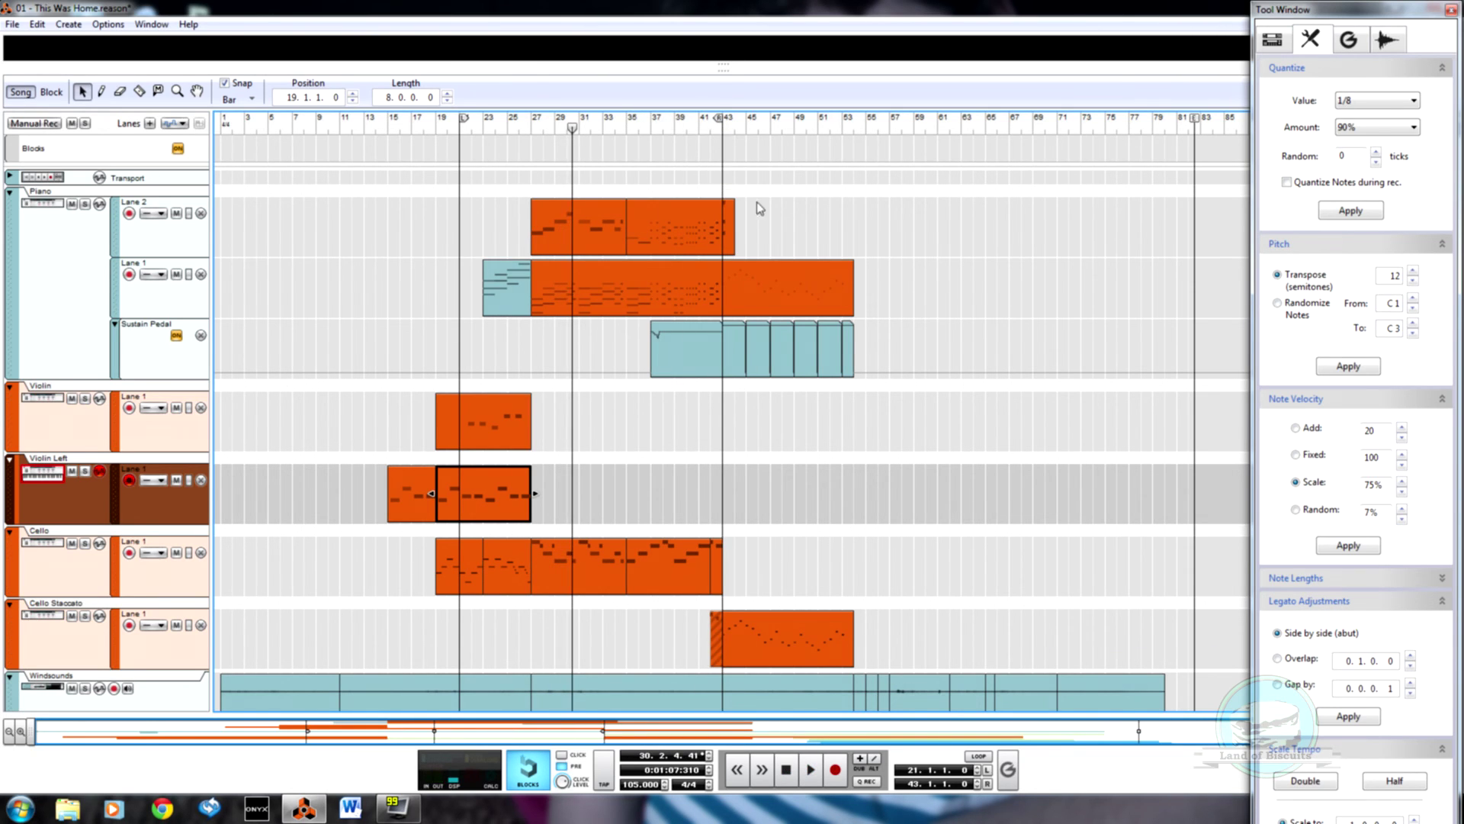
{"action": "key", "text": "F6"}
{"action": "key", "text": "F5"}
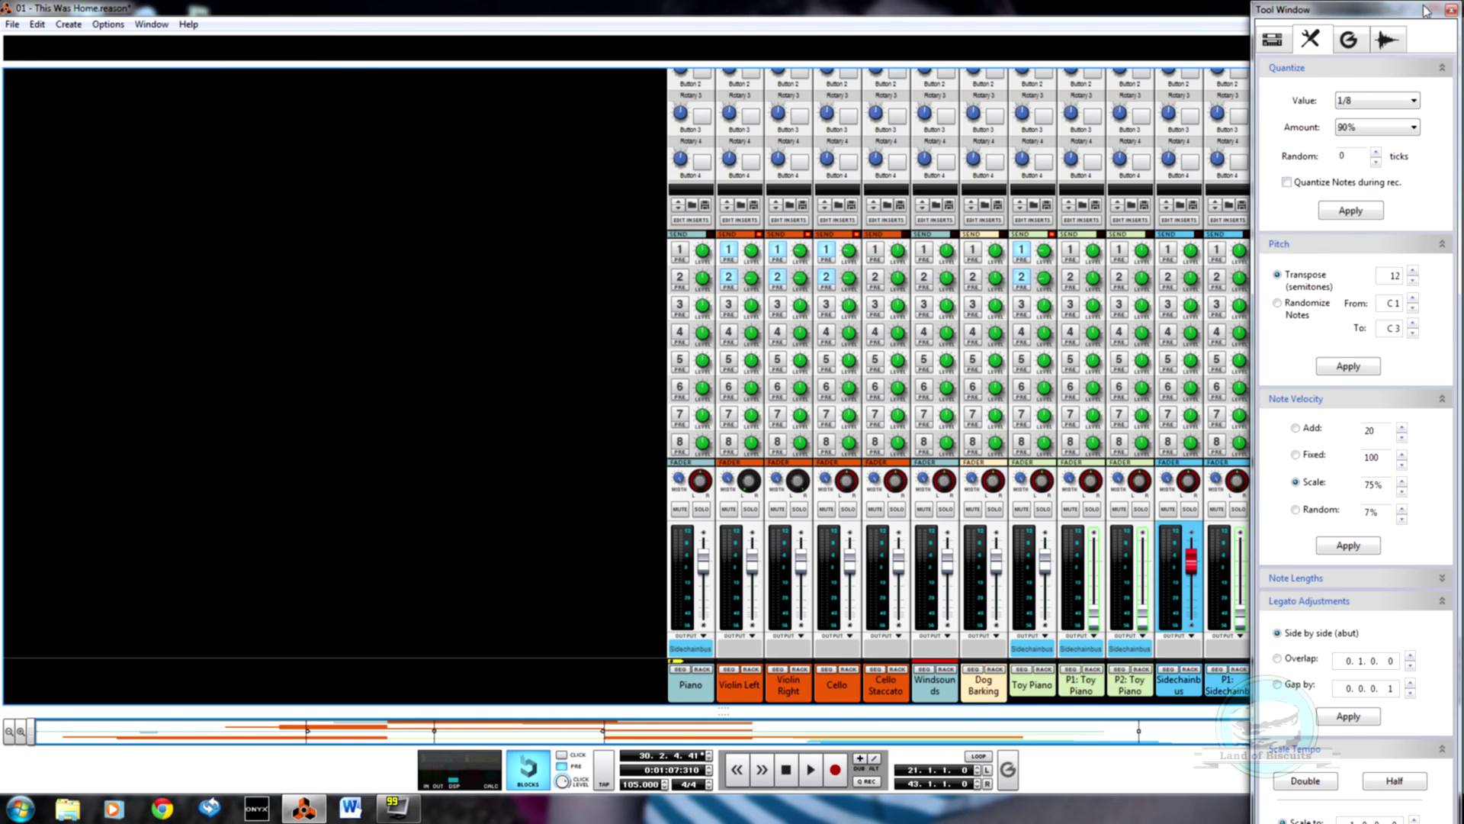
Close the Tool Window and inspect the Piano channel's output destinations
{"action": "left_click", "coordinate": [1451, 9]}
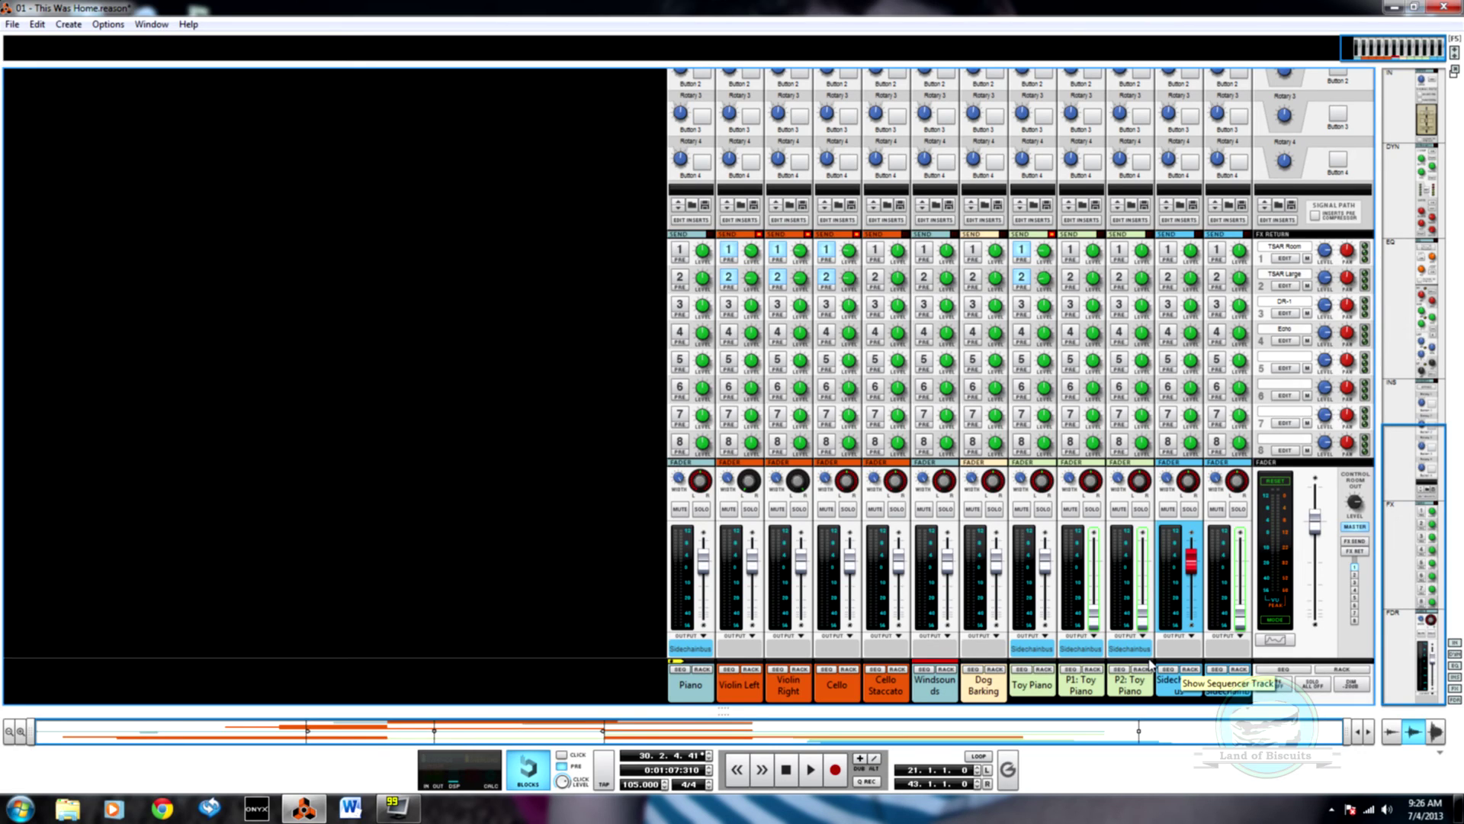
{"action": "left_click", "coordinate": [700, 648]}
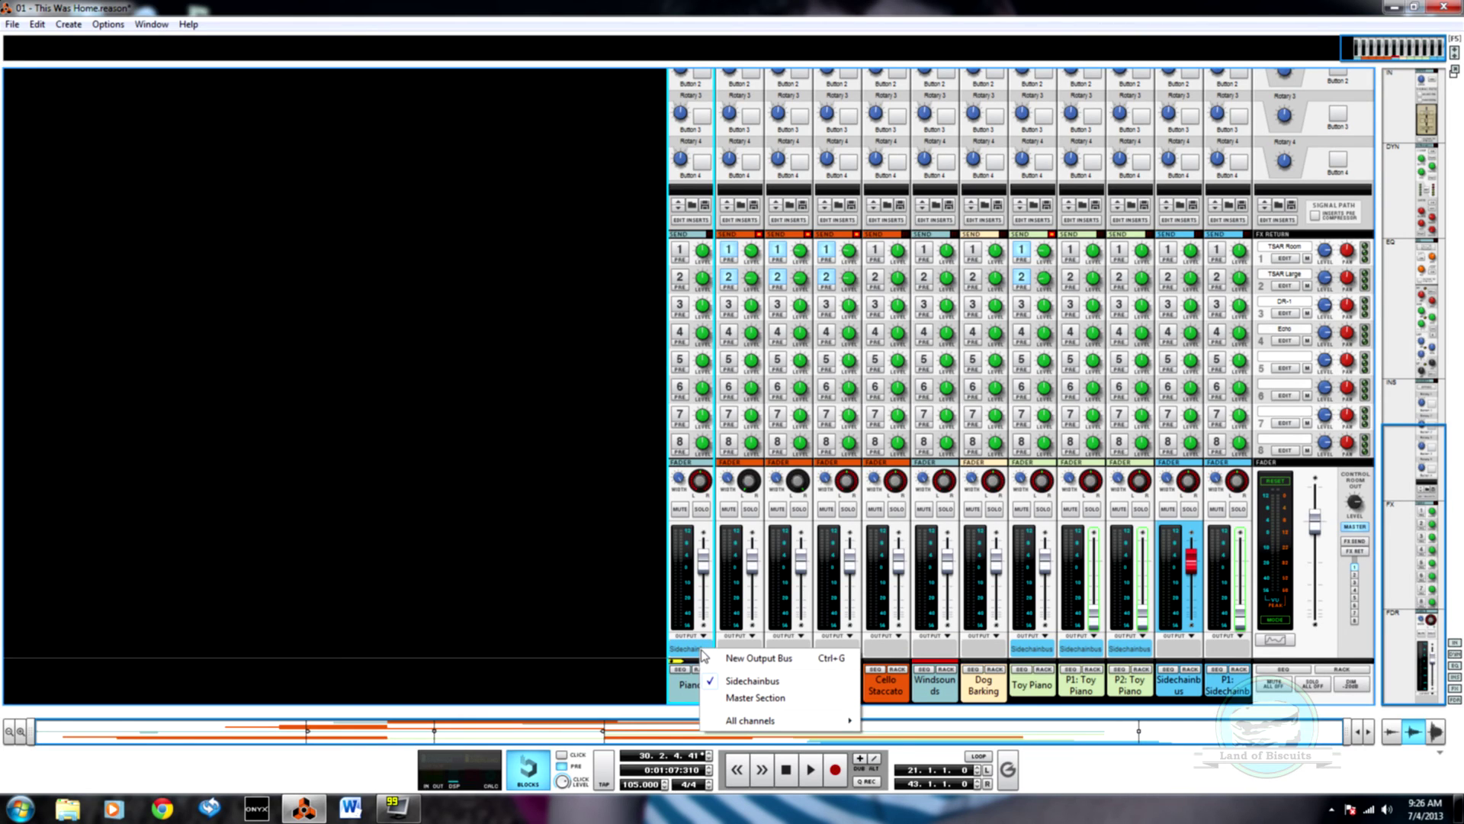
{"action": "key", "text": "Escape"}
{"action": "right_click", "coordinate": [703, 692]}
{"action": "left_click", "coordinate": [685, 655]}
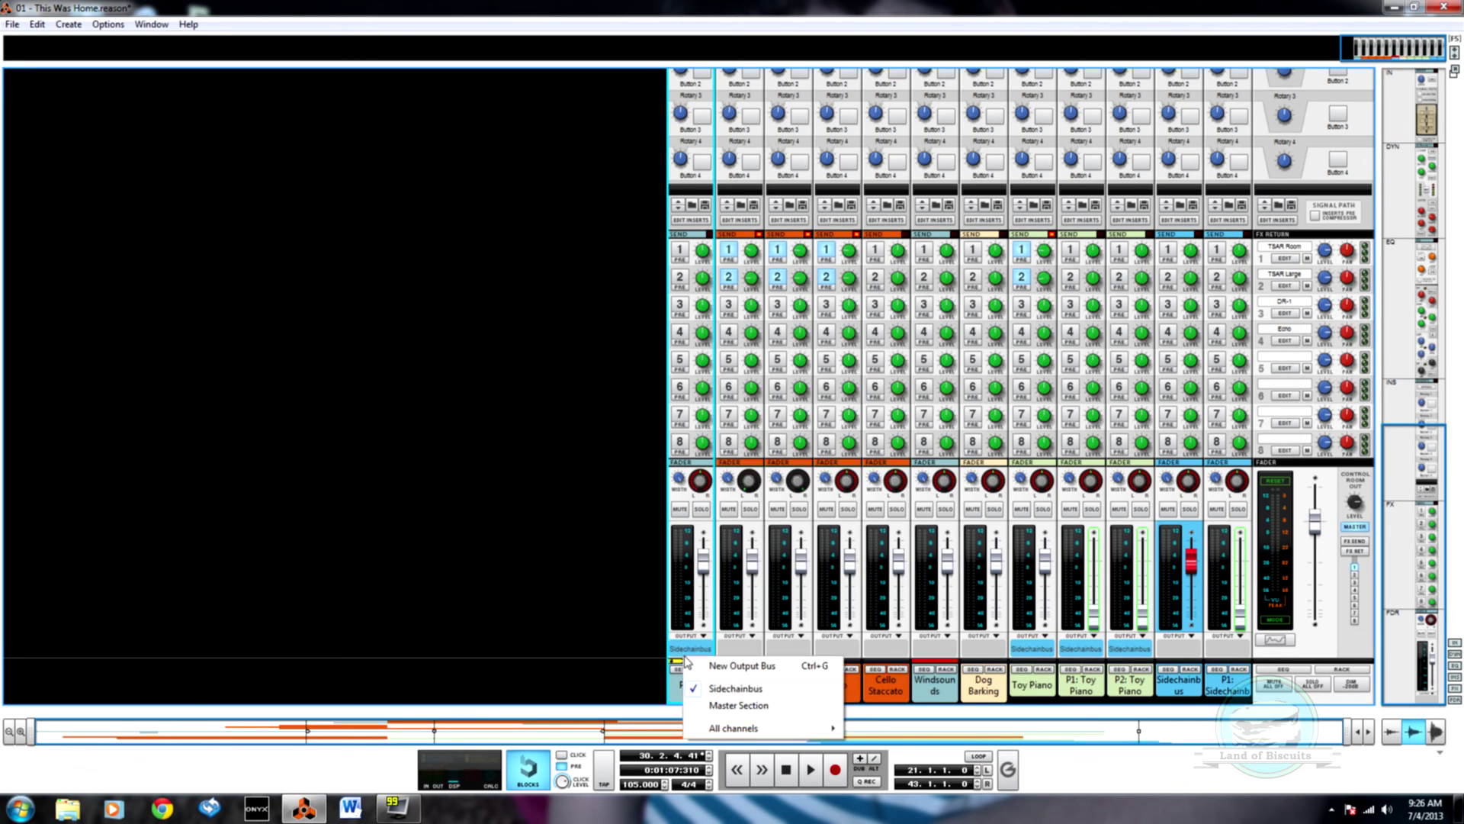
{"action": "key", "text": "Escape"}
Route the selected channels to Sidechainbus from the channel context menu
{"action": "right_click", "coordinate": [701, 695]}
{"action": "mouse_move", "coordinate": [710, 684]}
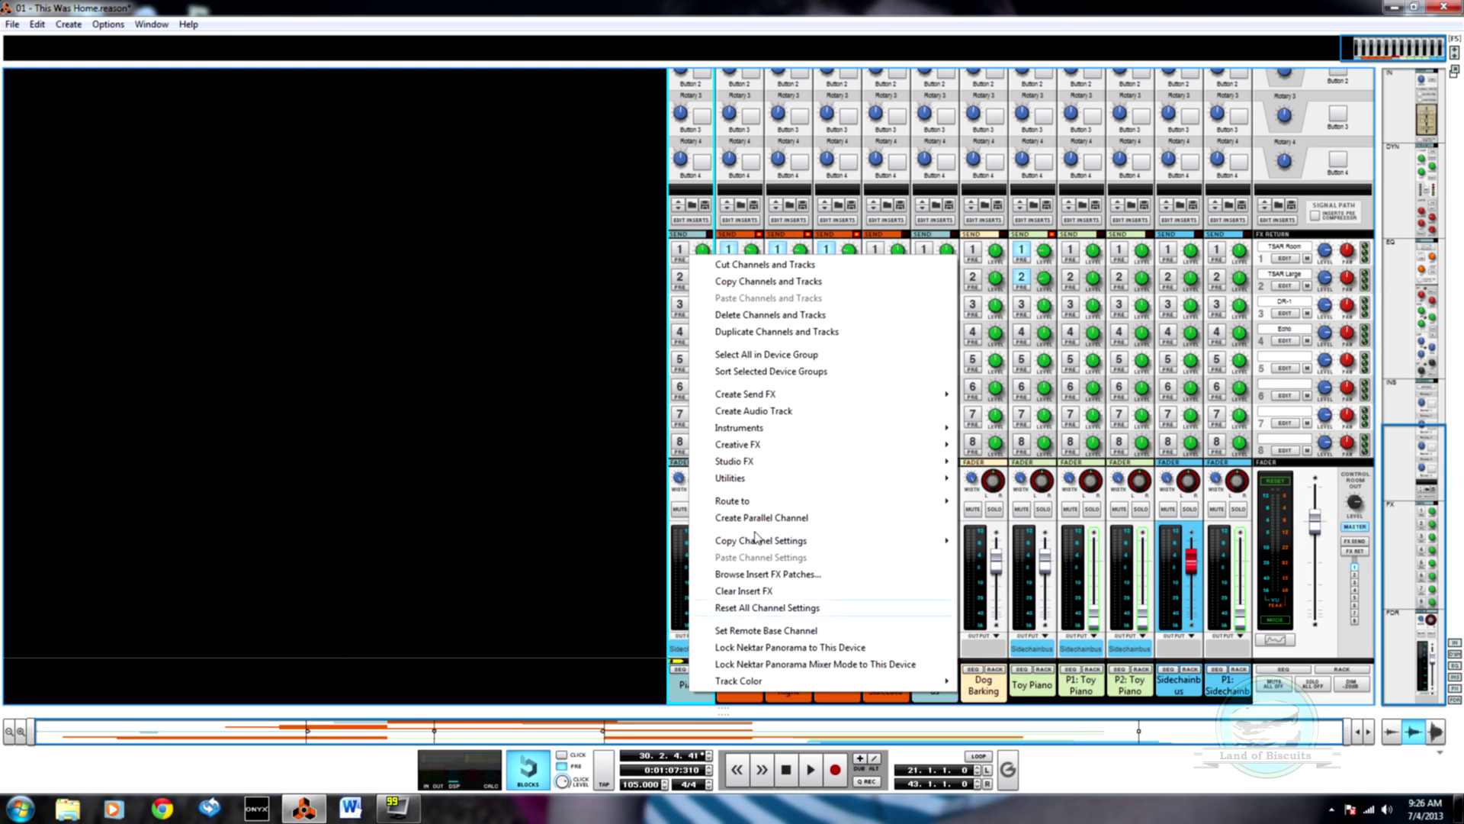
{"action": "mouse_move", "coordinate": [763, 541]}
{"action": "mouse_move", "coordinate": [793, 504]}
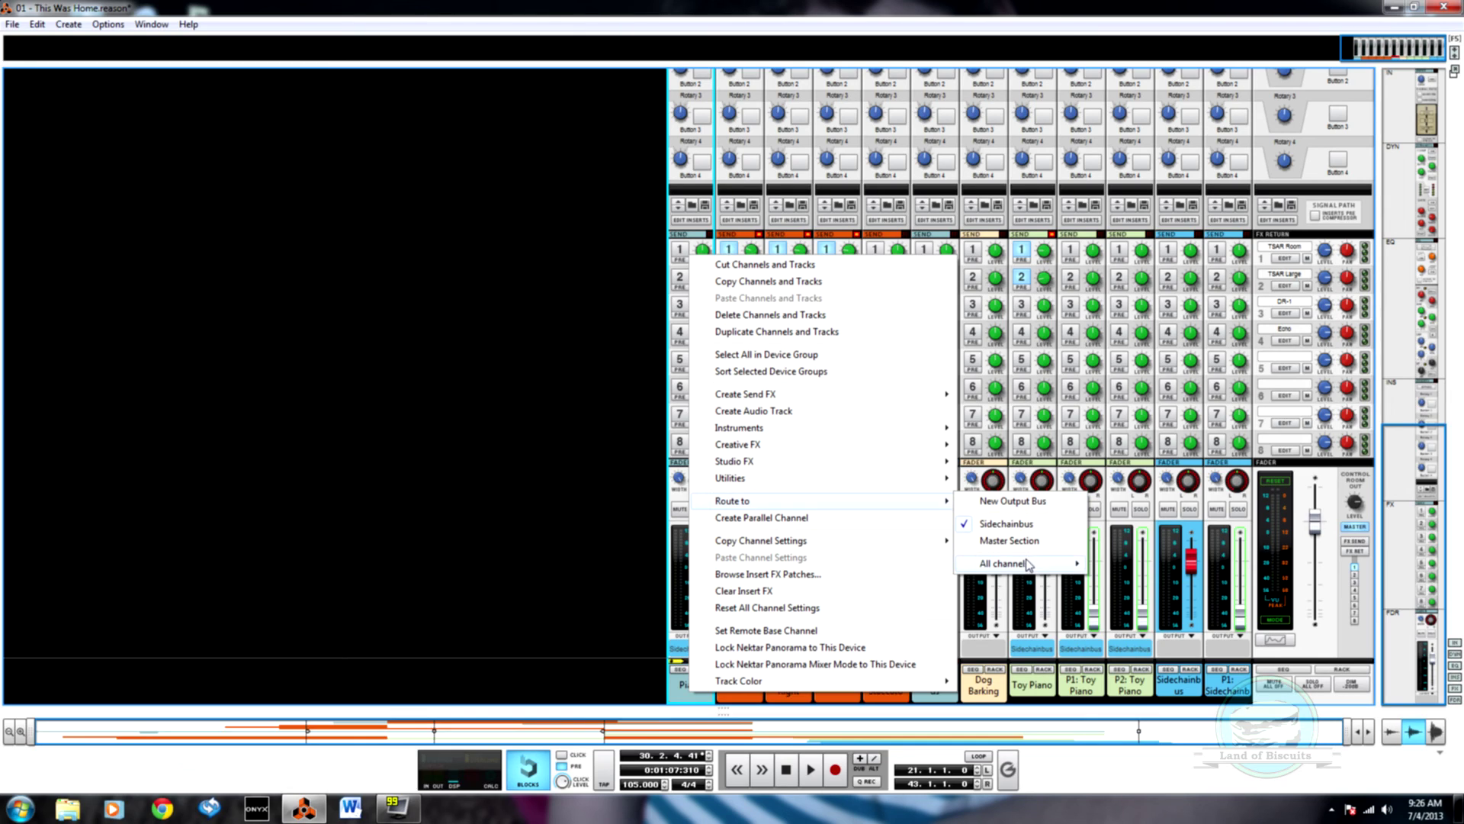
{"action": "mouse_move", "coordinate": [1027, 564]}
{"action": "left_click", "coordinate": [1159, 681]}
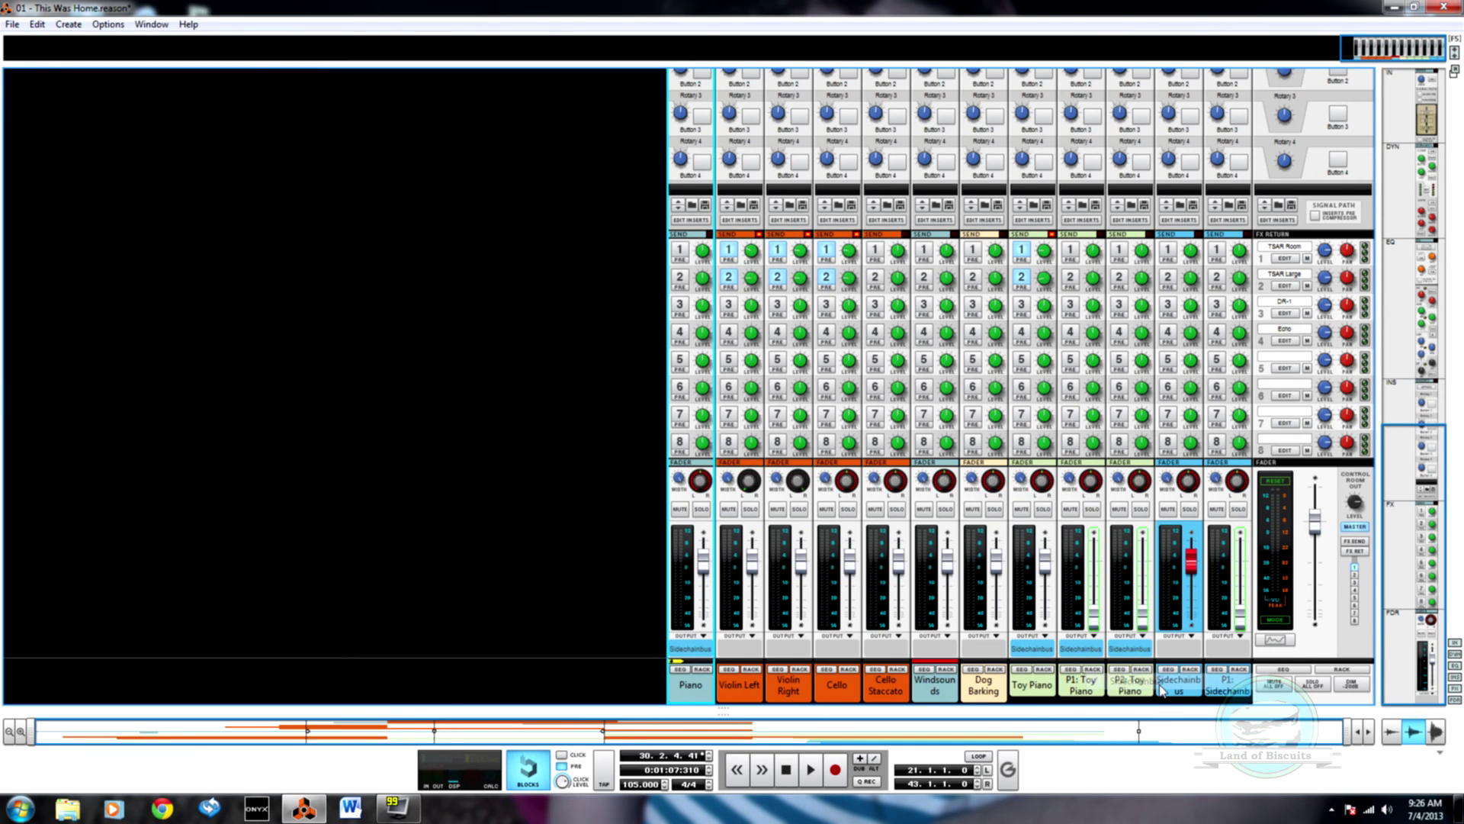
Create a new output bus for Piano, then undo the new Bus 1
{"action": "left_click", "coordinate": [692, 652]}
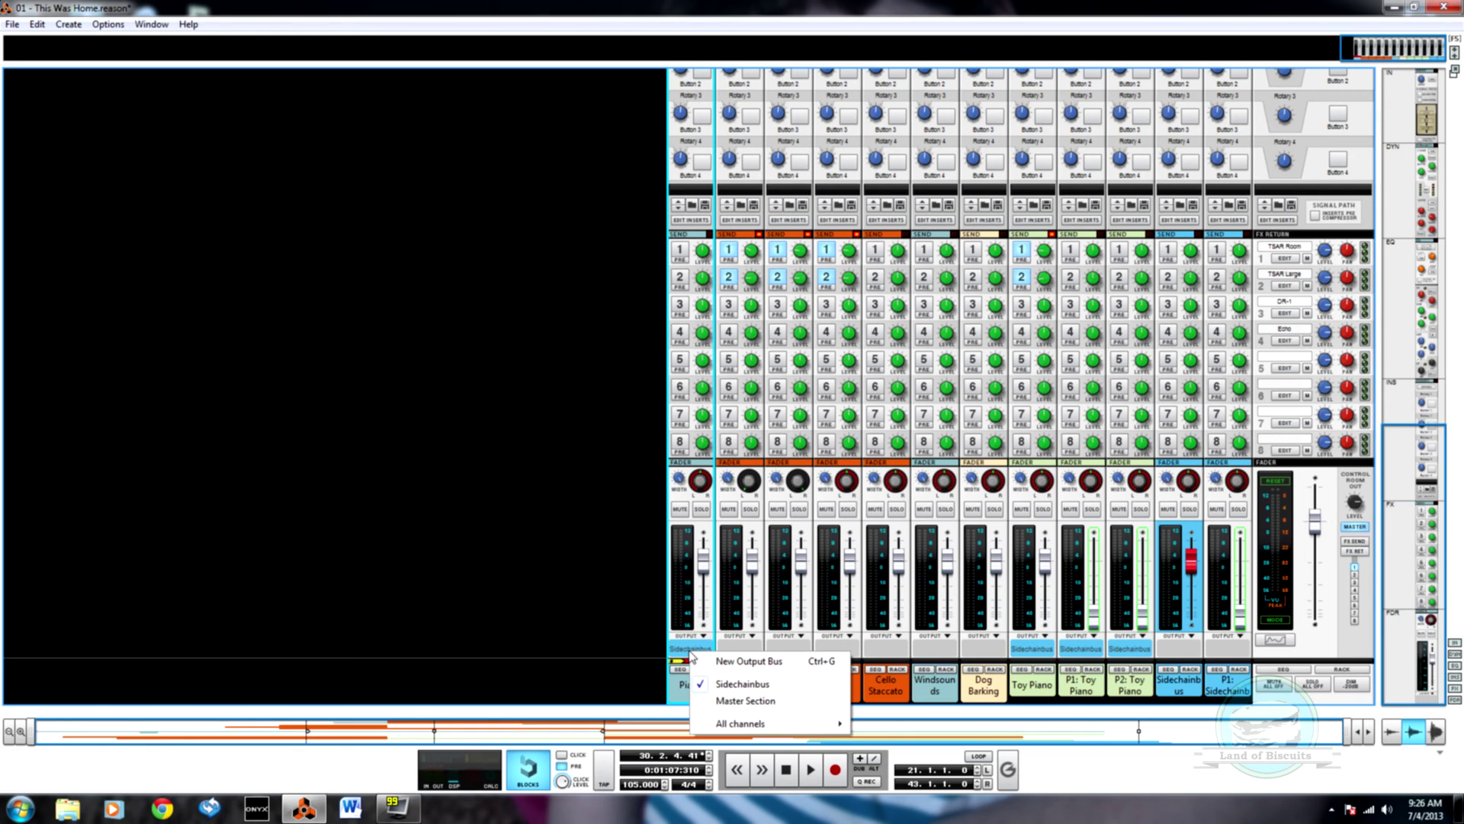
{"action": "left_click", "coordinate": [694, 652]}
{"action": "left_click", "coordinate": [696, 651]}
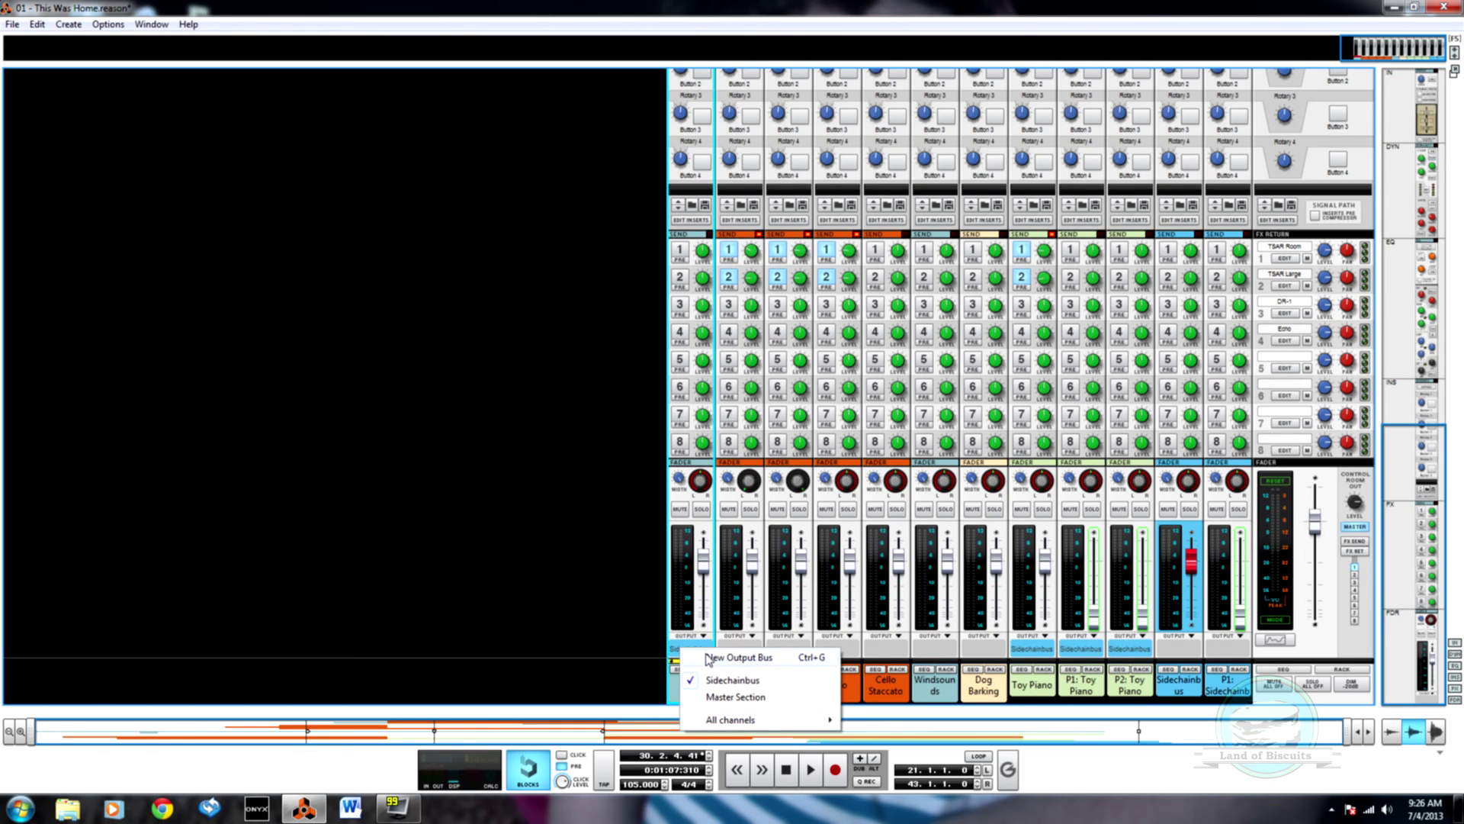
{"action": "left_click", "coordinate": [708, 658]}
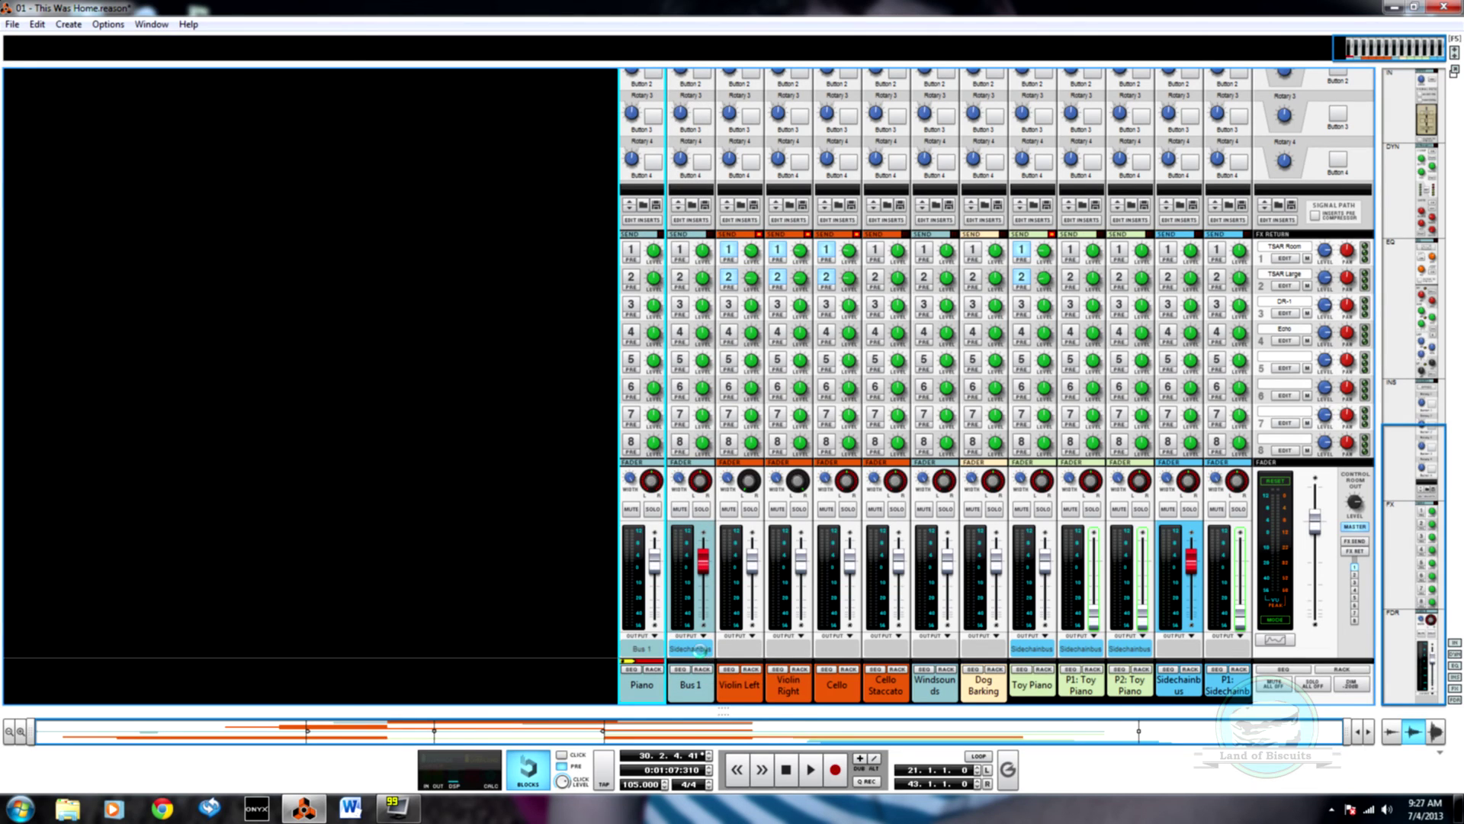
{"action": "key", "text": "ctrl+z"}
Confirm Piano's output remains routed to Sidechainbus without changing it
{"action": "left_click", "coordinate": [705, 639]}
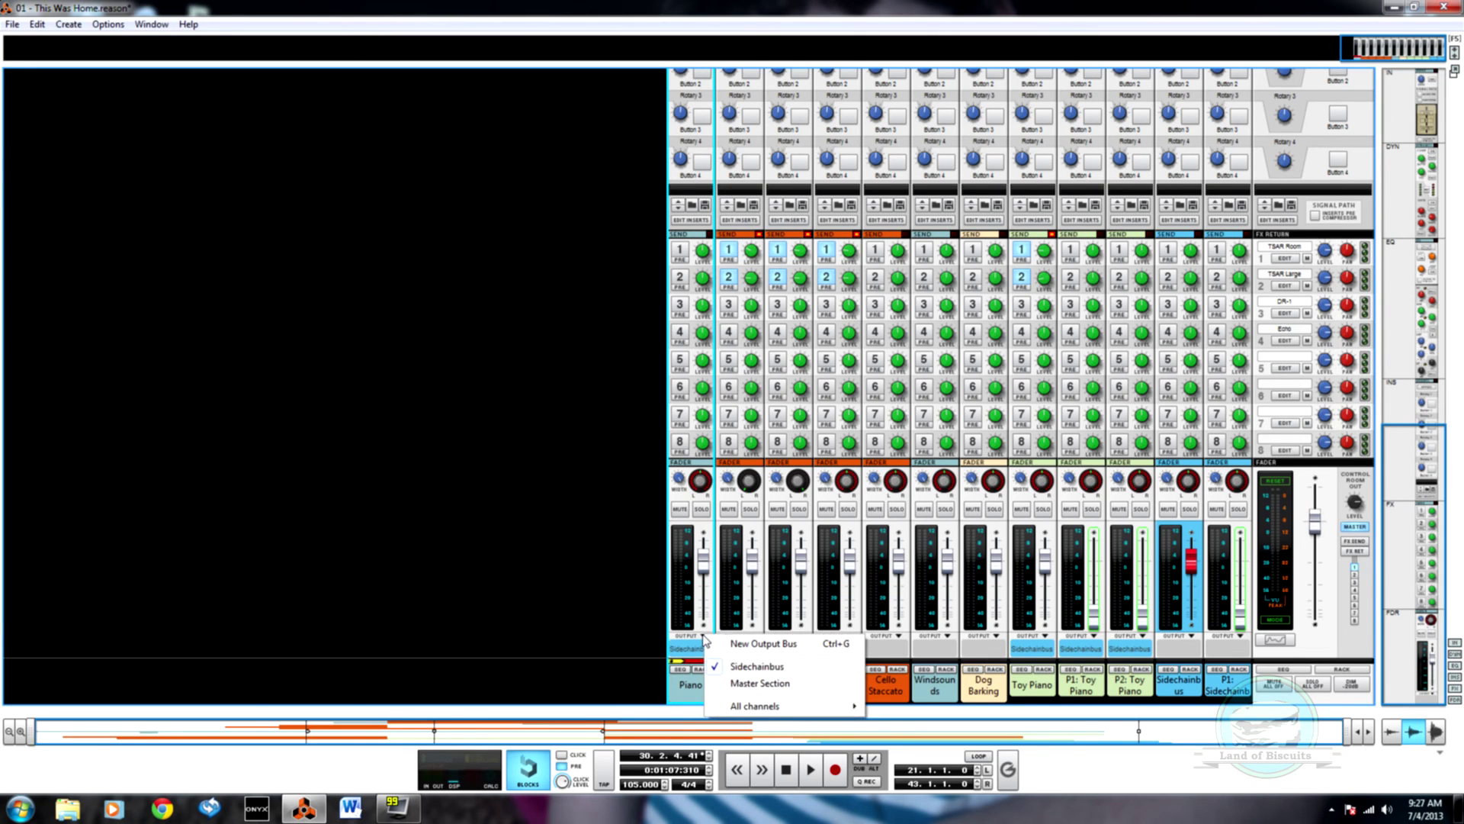
{"action": "left_click", "coordinate": [735, 668]}
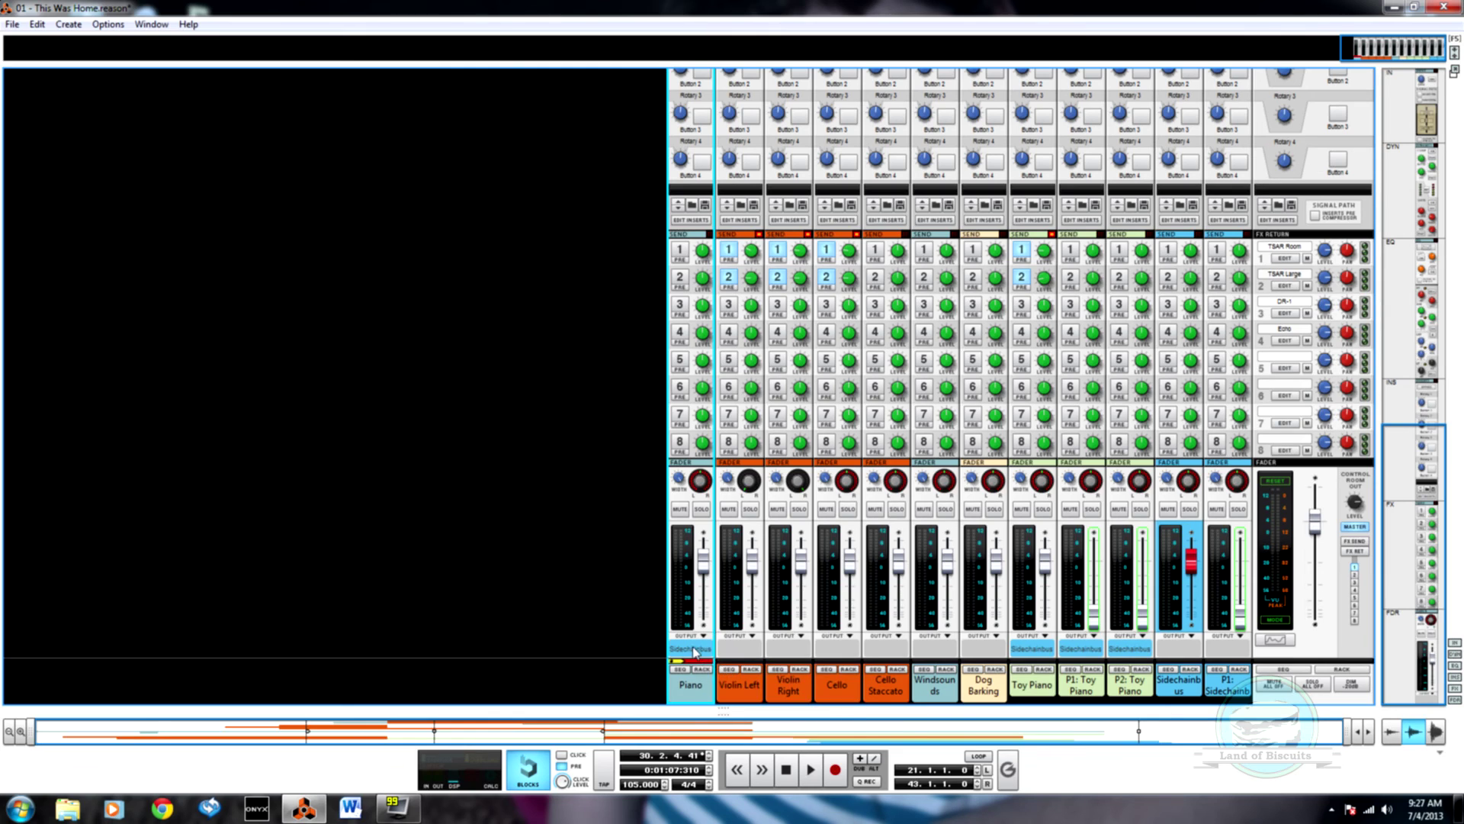
{"action": "left_click", "coordinate": [694, 651]}
{"action": "left_click", "coordinate": [729, 674]}
Open Reason Help and switch the Help Viewer to its Search tab
{"action": "left_click", "coordinate": [188, 23]}
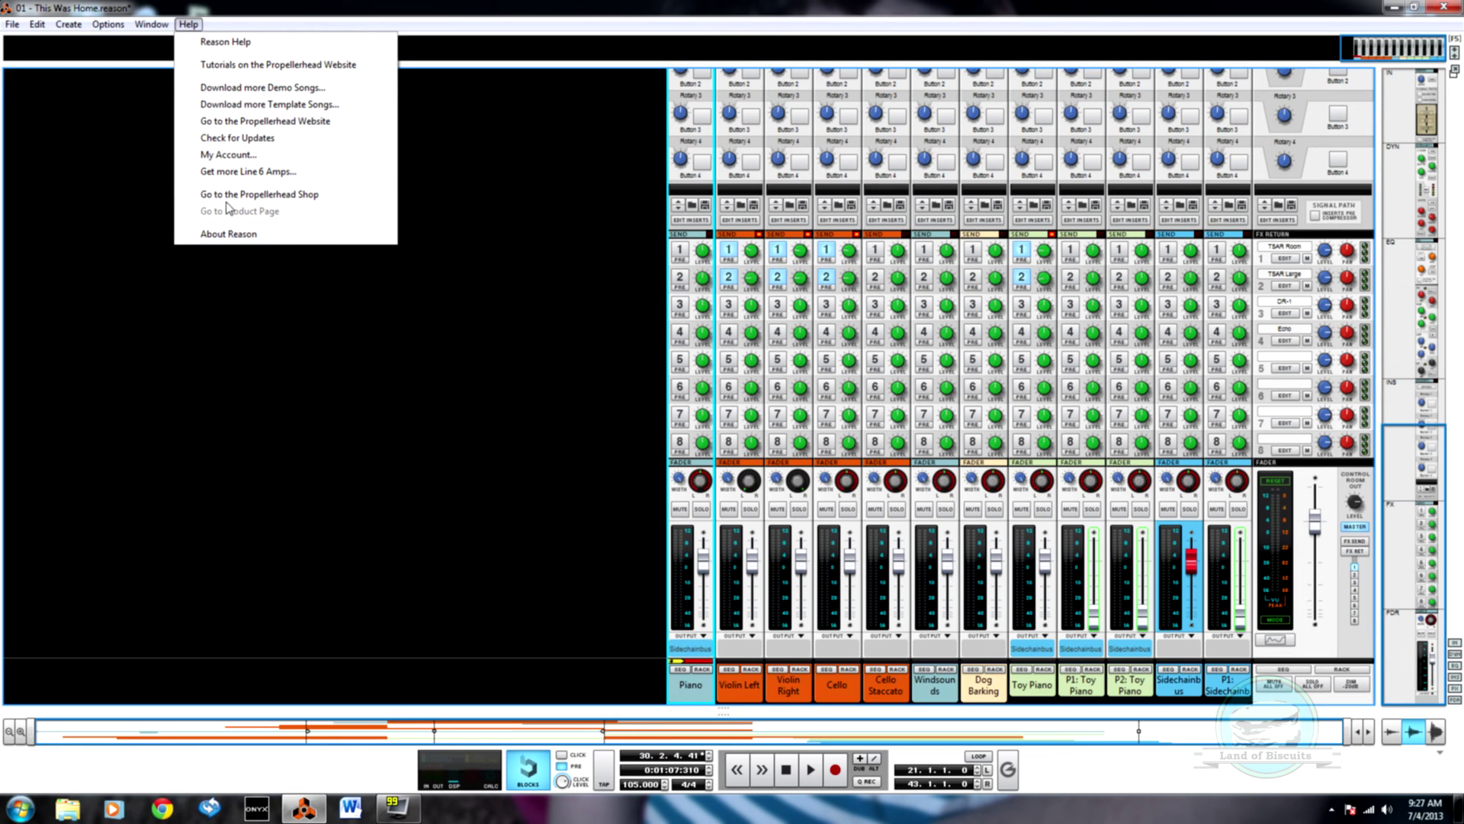
{"action": "left_click", "coordinate": [225, 42]}
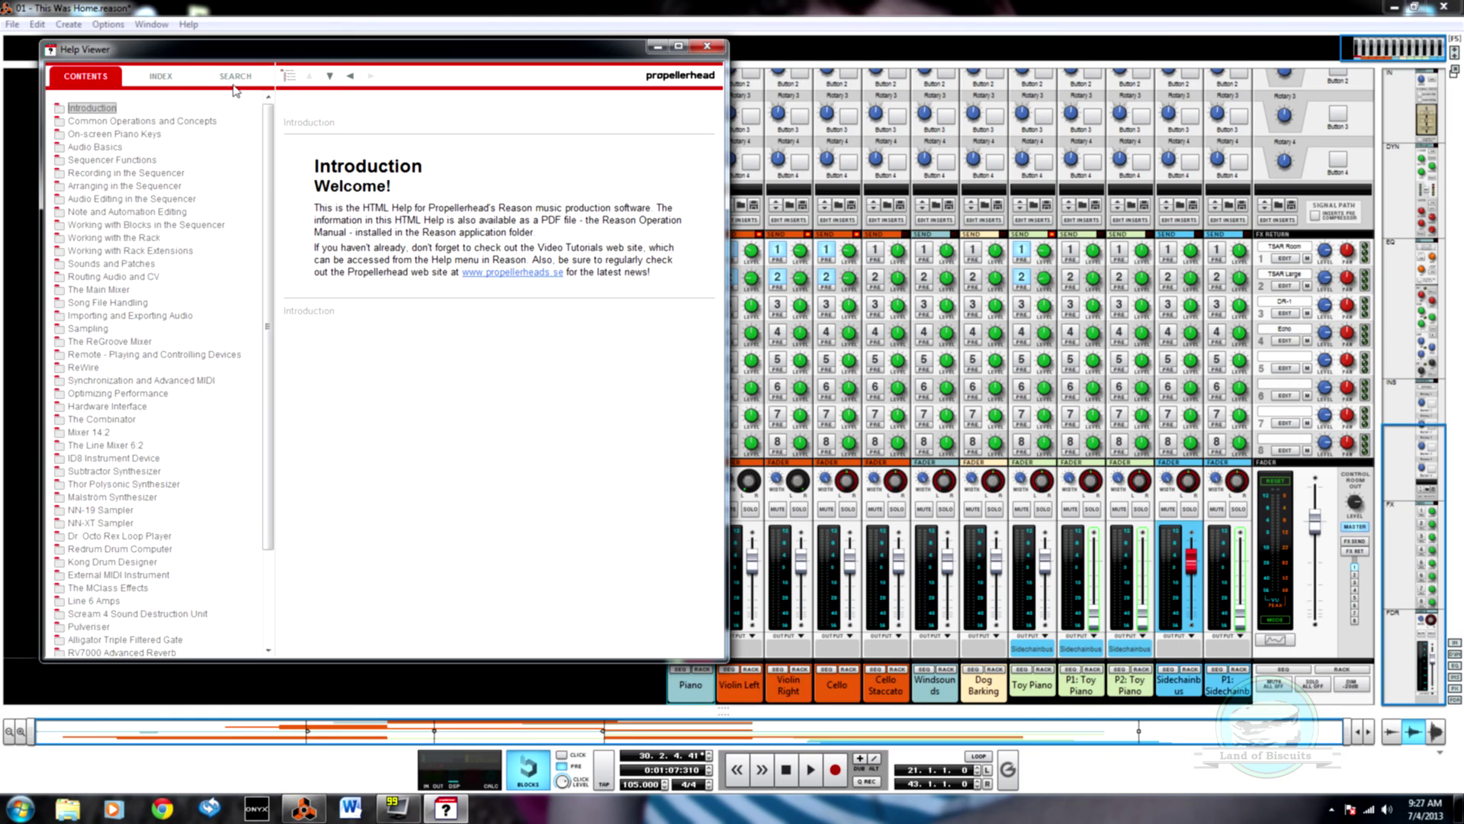
{"action": "left_click", "coordinate": [235, 79]}
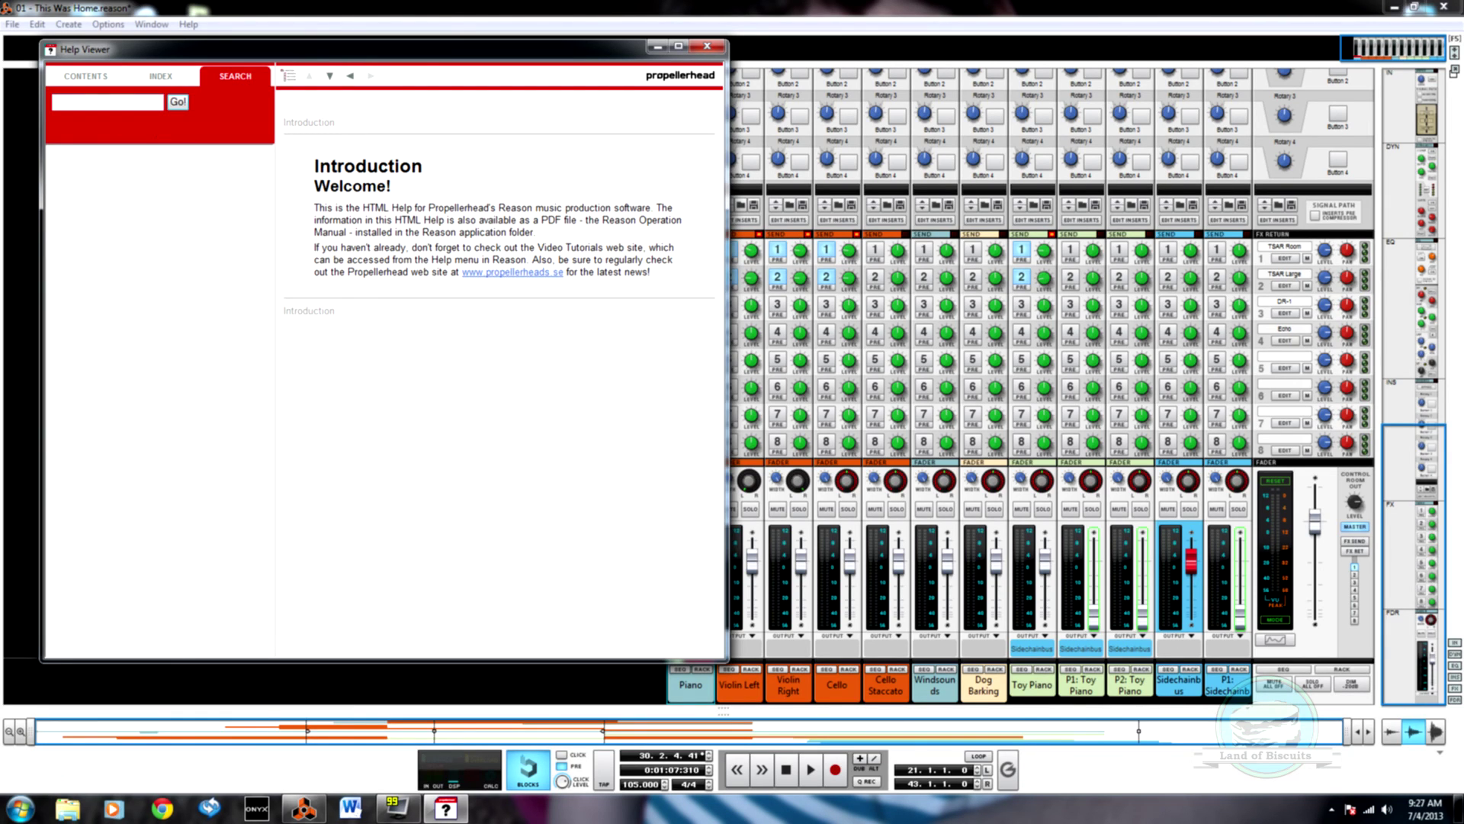
Check the Piano channel's options, then search help for 'output bus' and open Output Busses
{"action": "right_click", "coordinate": [709, 703]}
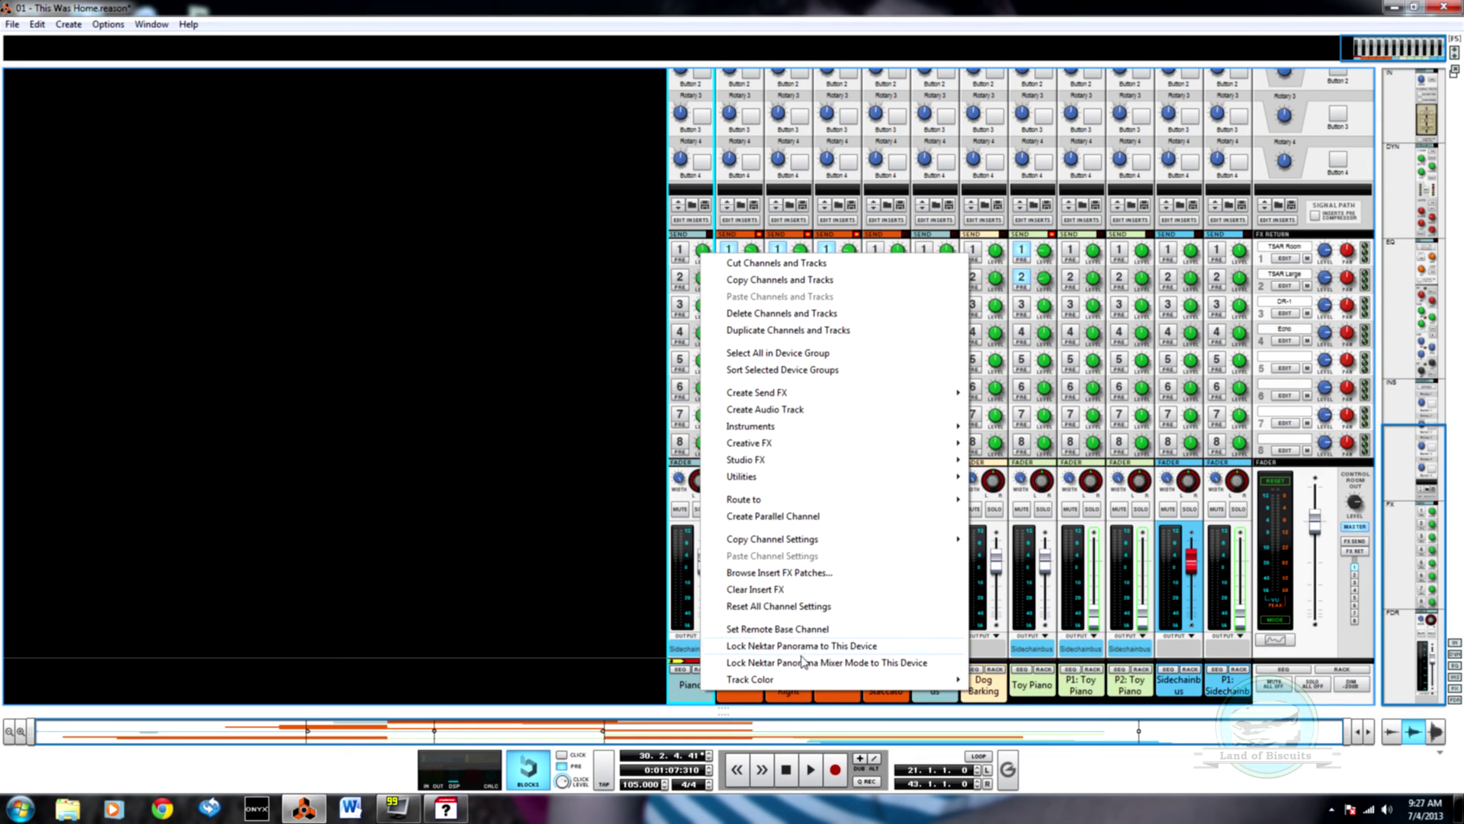
{"action": "left_click", "coordinate": [696, 711]}
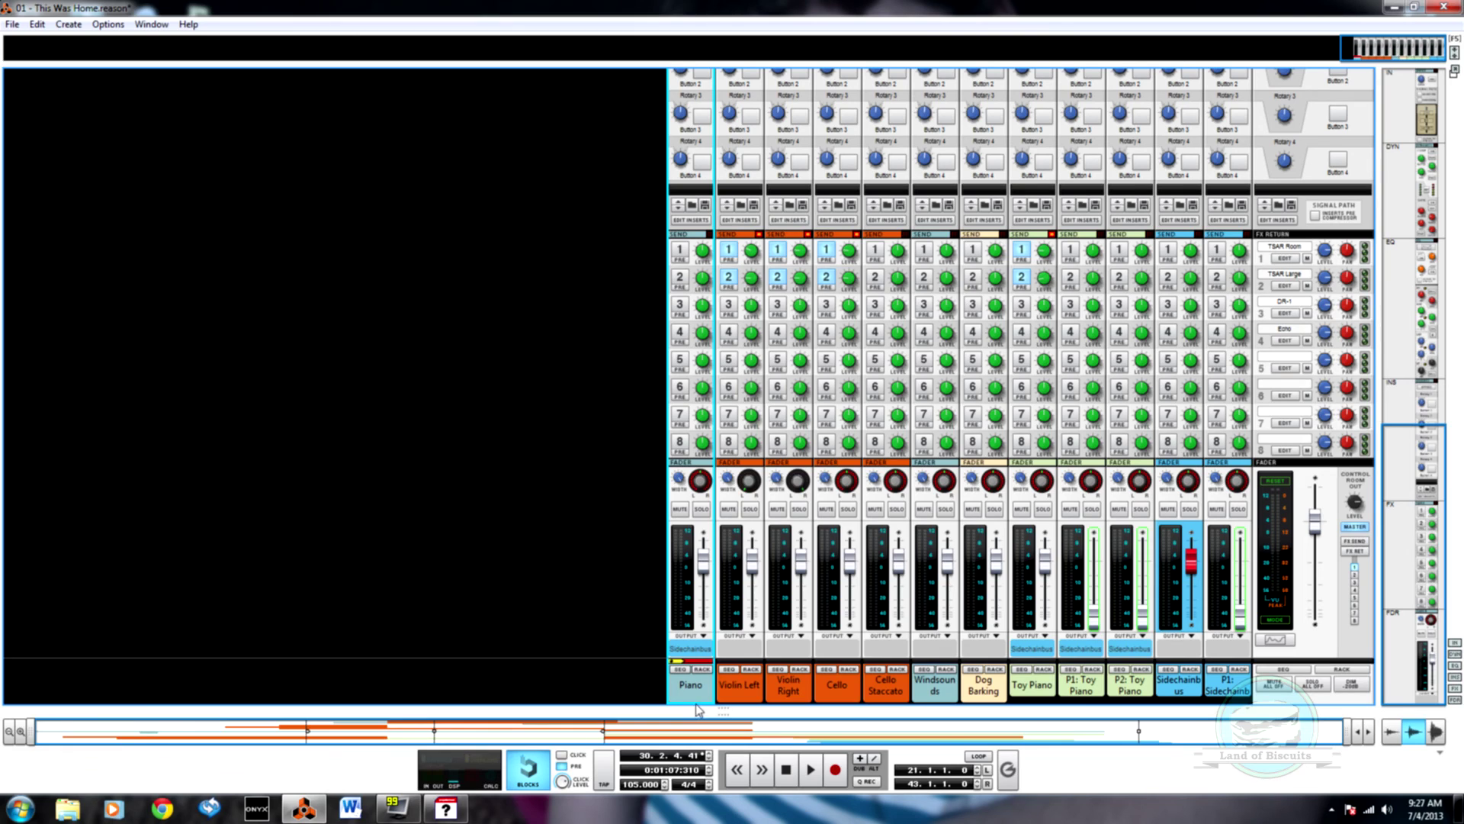
{"action": "right_click", "coordinate": [695, 690]}
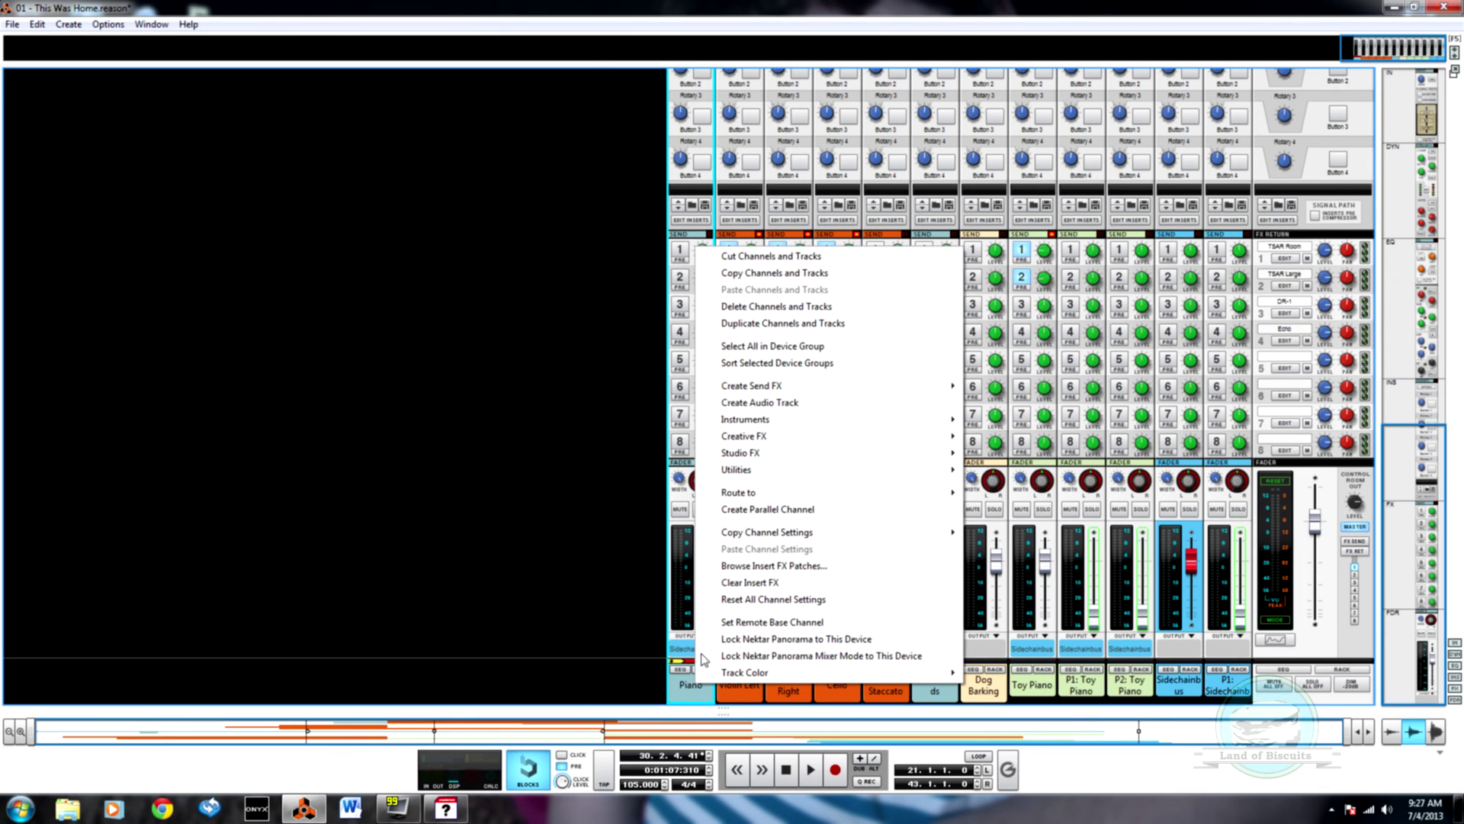
{"action": "mouse_move", "coordinate": [820, 501]}
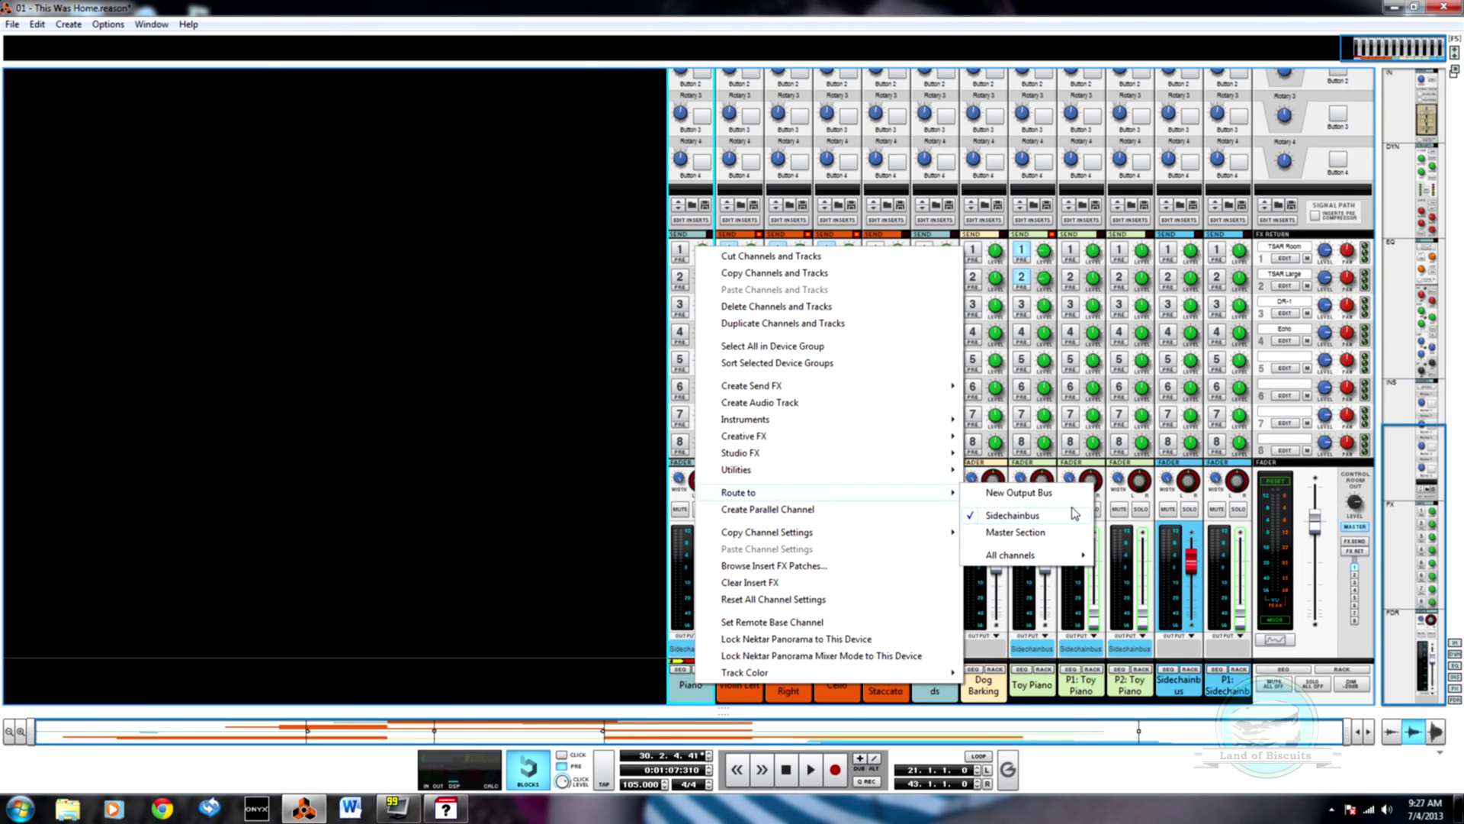
{"action": "key", "text": "F1"}
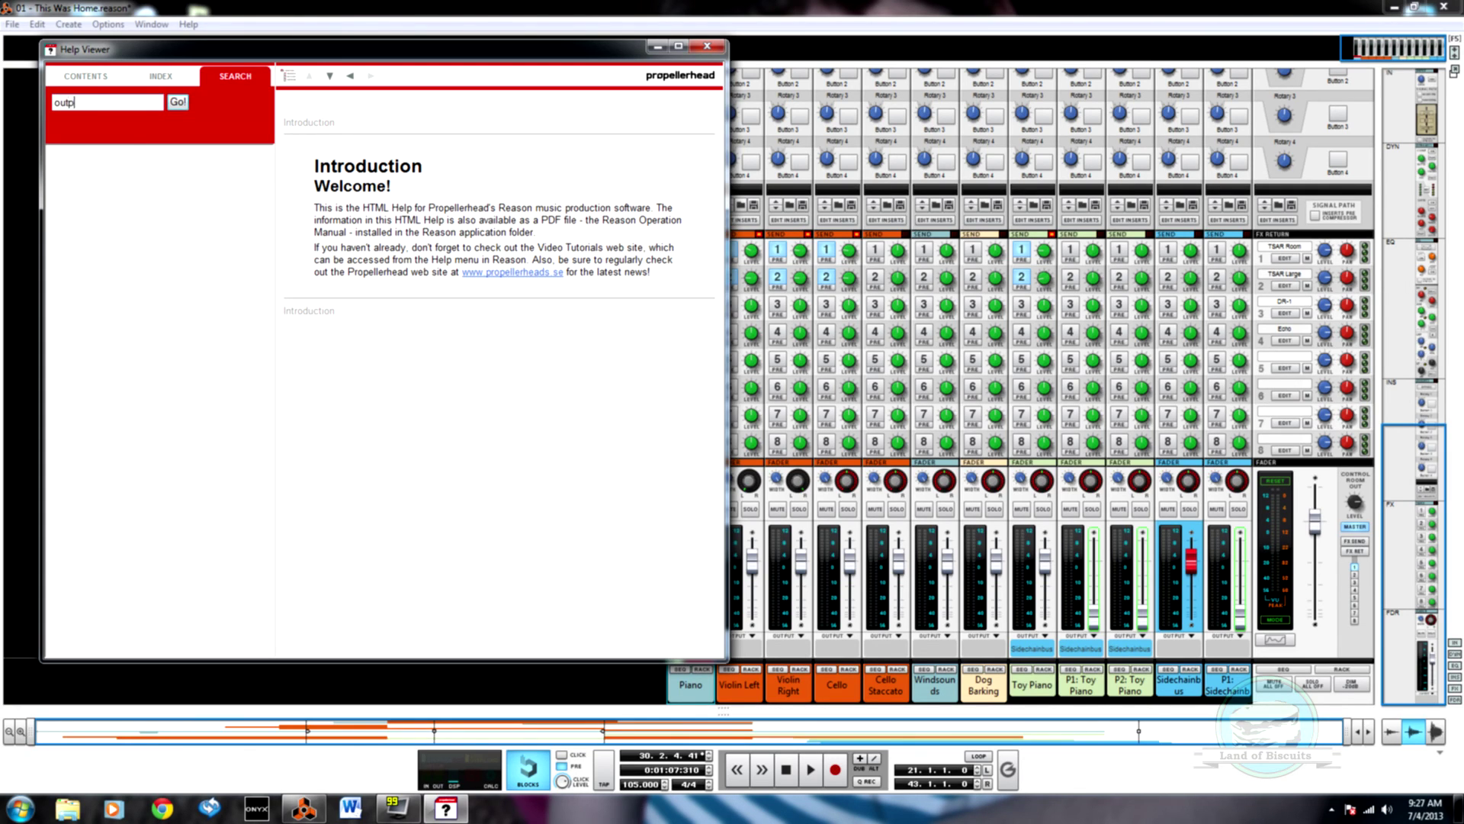
{"action": "key", "text": "Return"}
{"action": "left_click", "coordinate": [113, 168]}
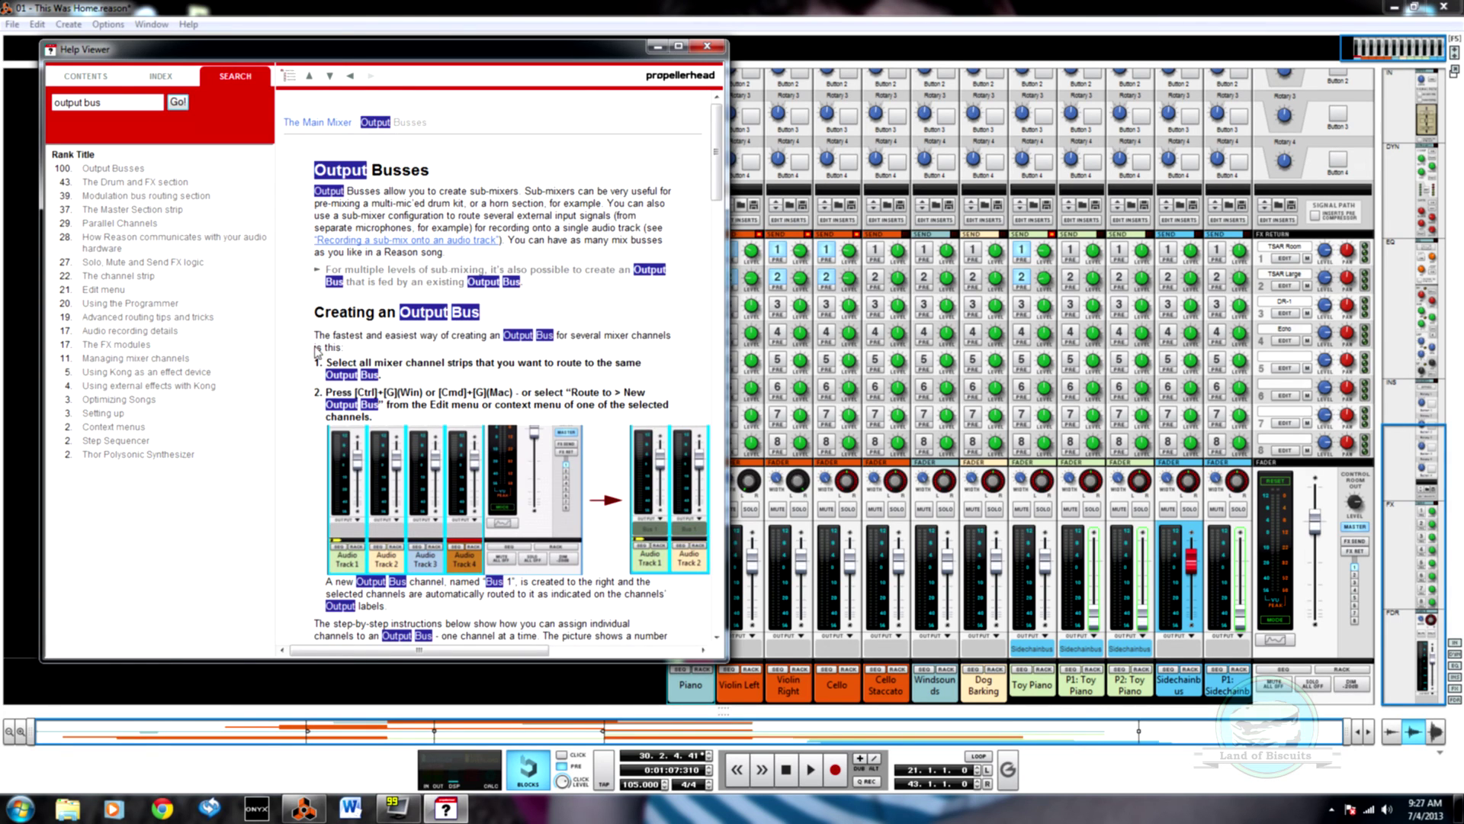
Reroute the Piano channel from Sidechainbus to the Master Section
{"action": "scroll", "coordinate": [317, 352], "scroll_direction": "down", "scroll_amount": 10}
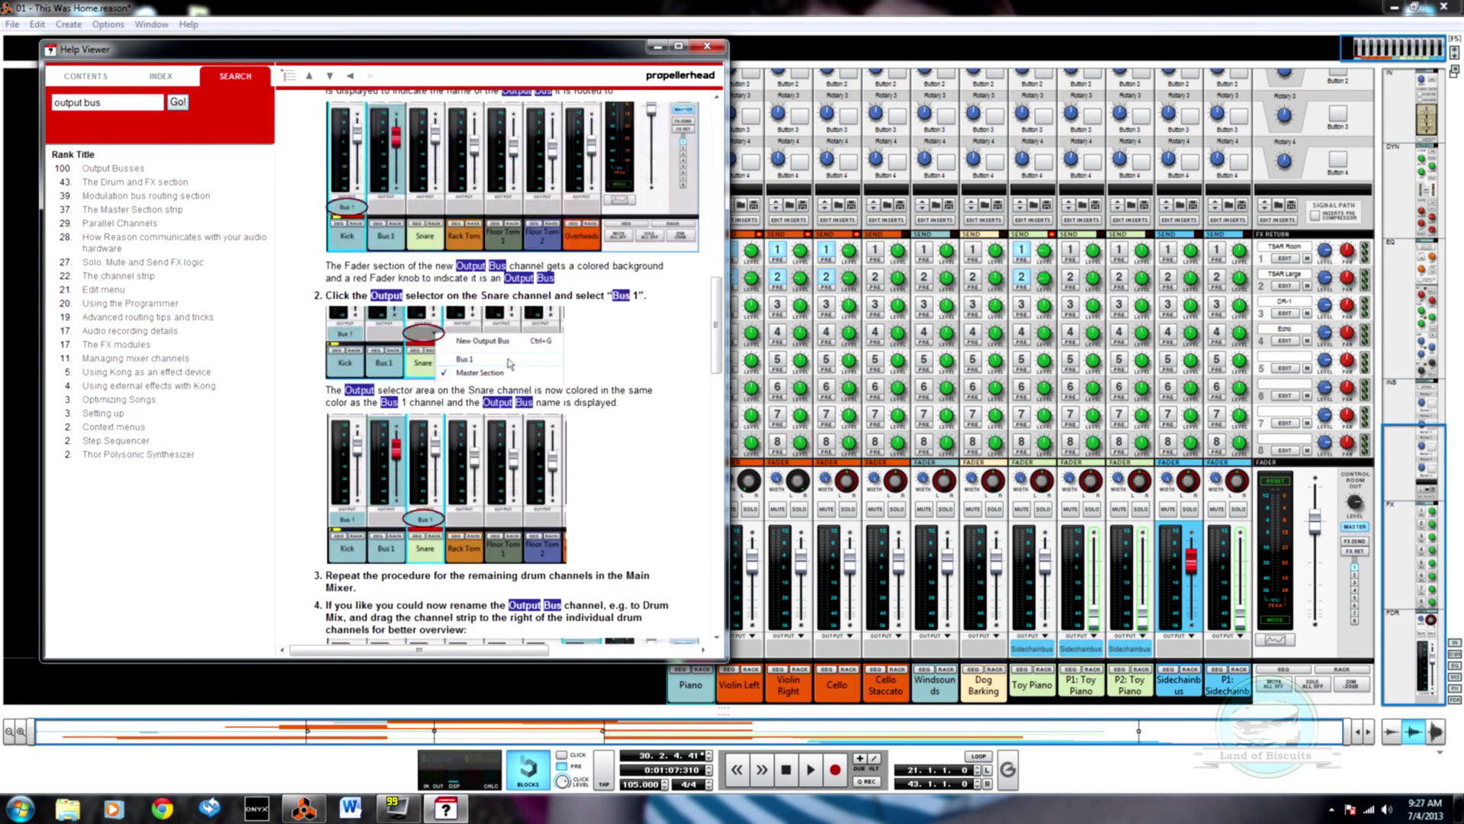
{"action": "scroll", "coordinate": [327, 372], "scroll_direction": "down", "scroll_amount": 8}
{"action": "scroll", "coordinate": [511, 366], "scroll_direction": "down", "scroll_amount": 3}
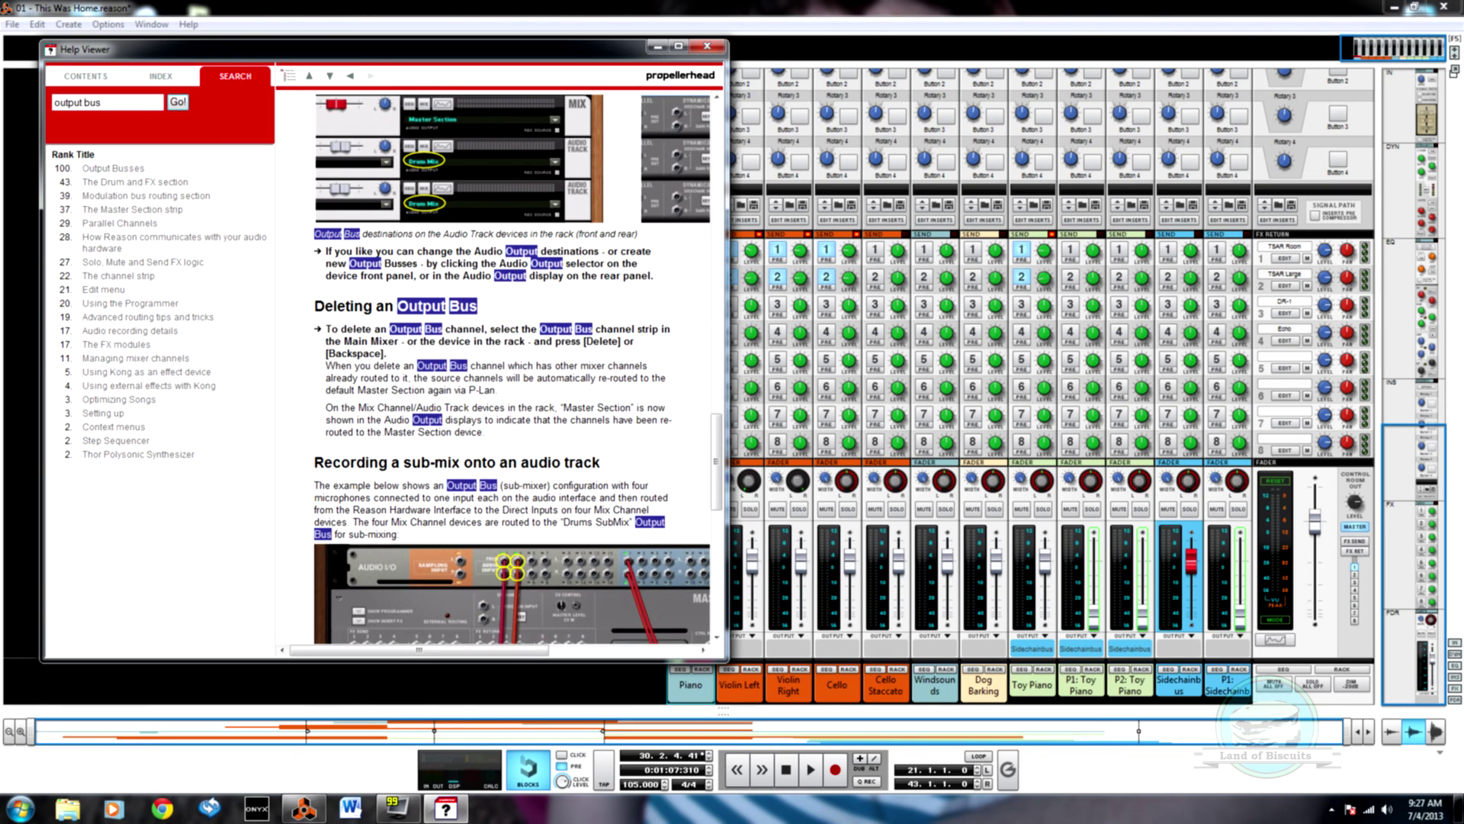
{"action": "scroll", "coordinate": [311, 439], "scroll_direction": "down", "scroll_amount": 3}
{"action": "scroll", "coordinate": [296, 436], "scroll_direction": "down", "scroll_amount": 3}
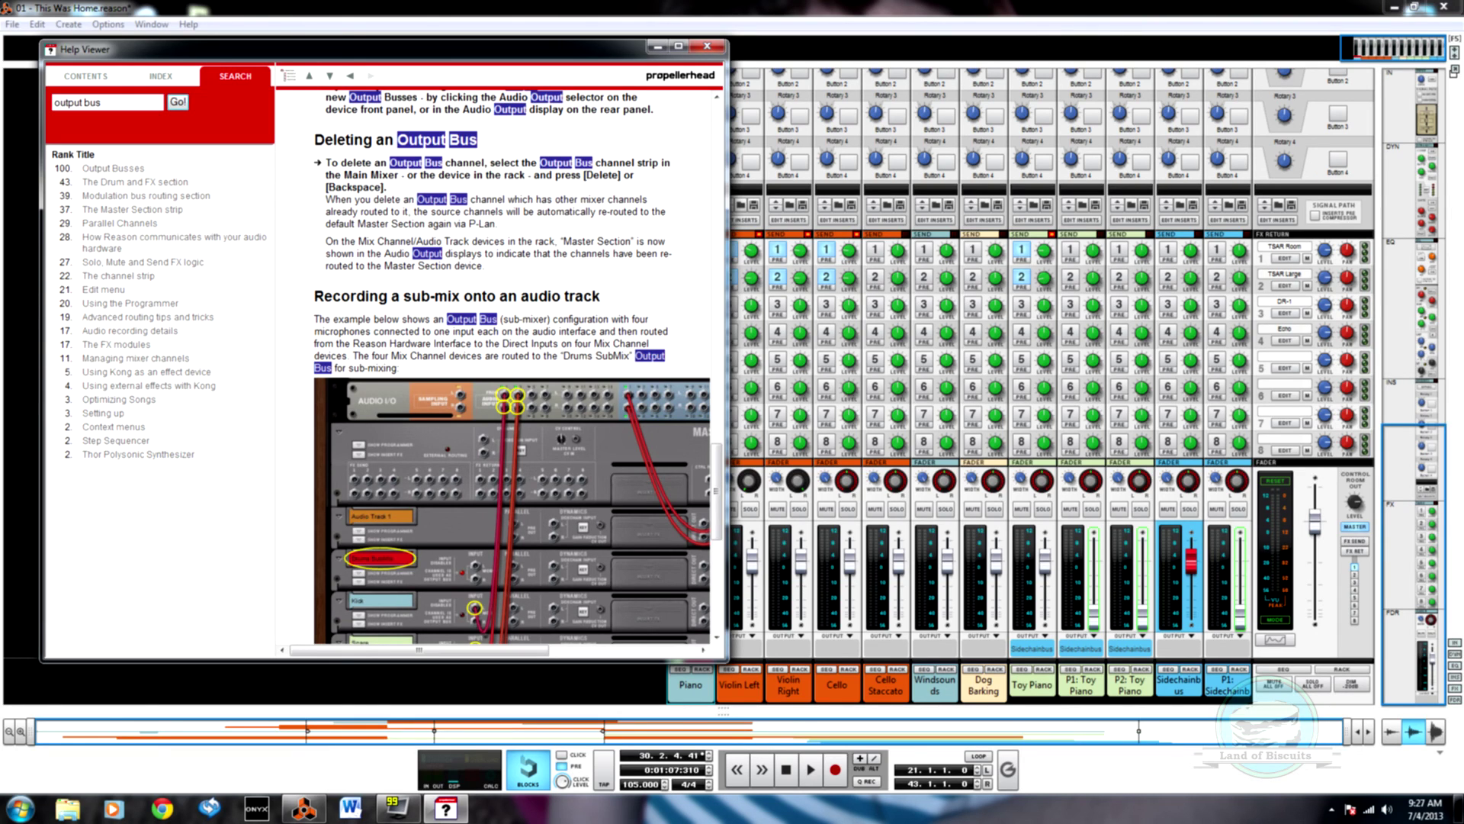
{"action": "scroll", "coordinate": [338, 279], "scroll_direction": "down", "scroll_amount": 15}
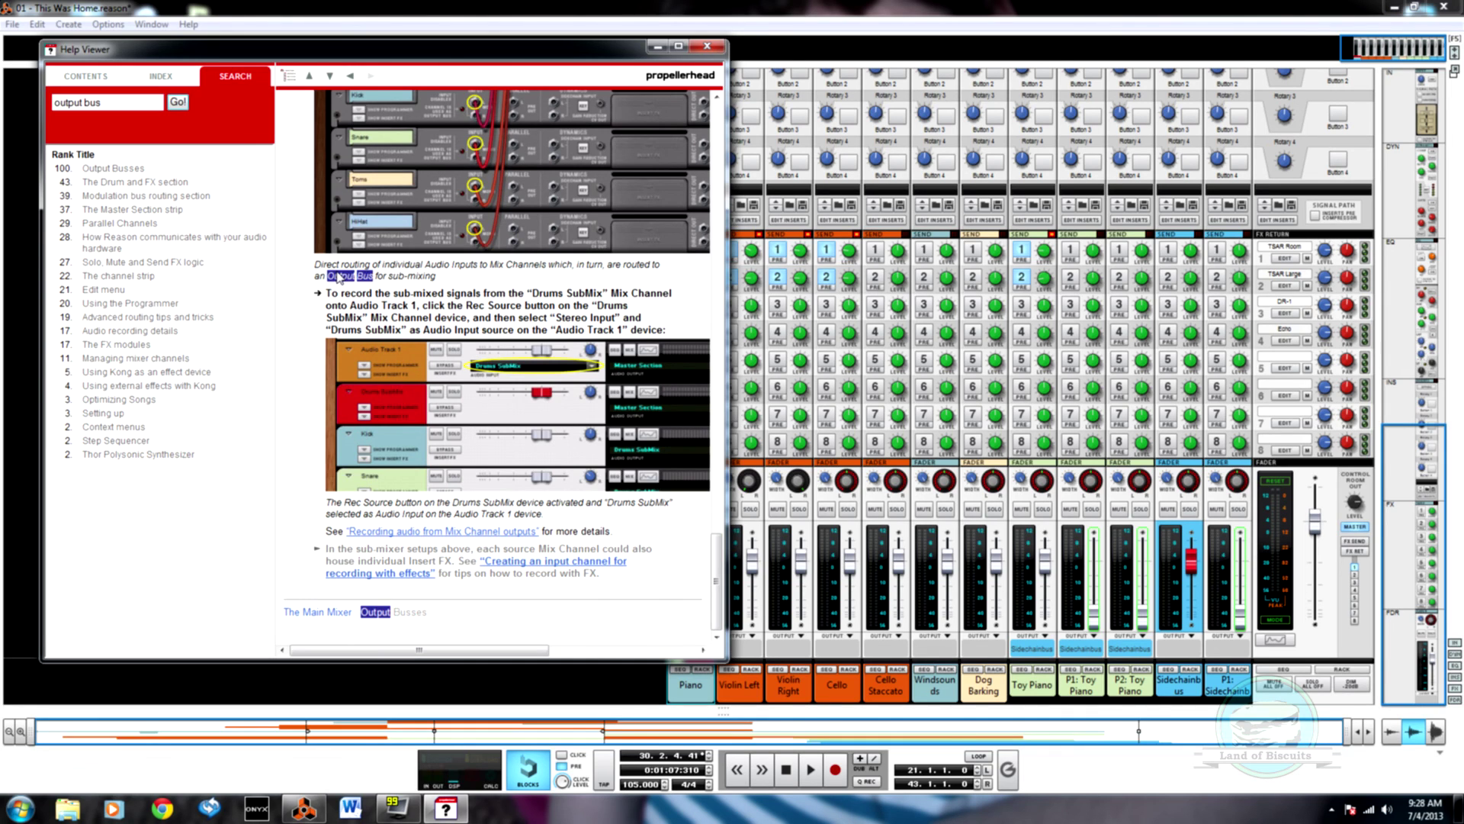
{"action": "scroll", "coordinate": [338, 279], "scroll_direction": "up", "scroll_amount": 15}
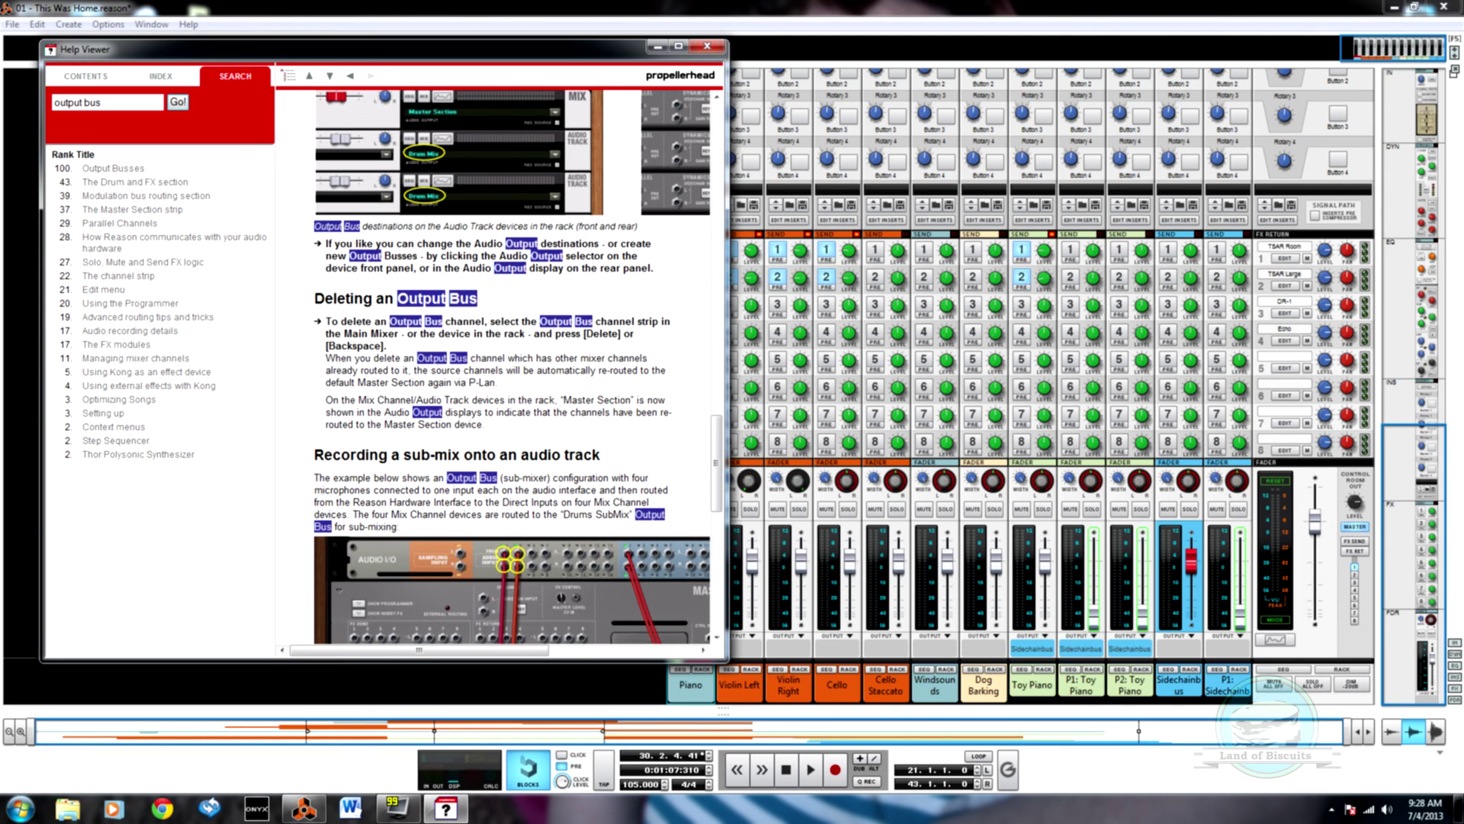
{"action": "scroll", "coordinate": [571, 364], "scroll_direction": "up", "scroll_amount": 3}
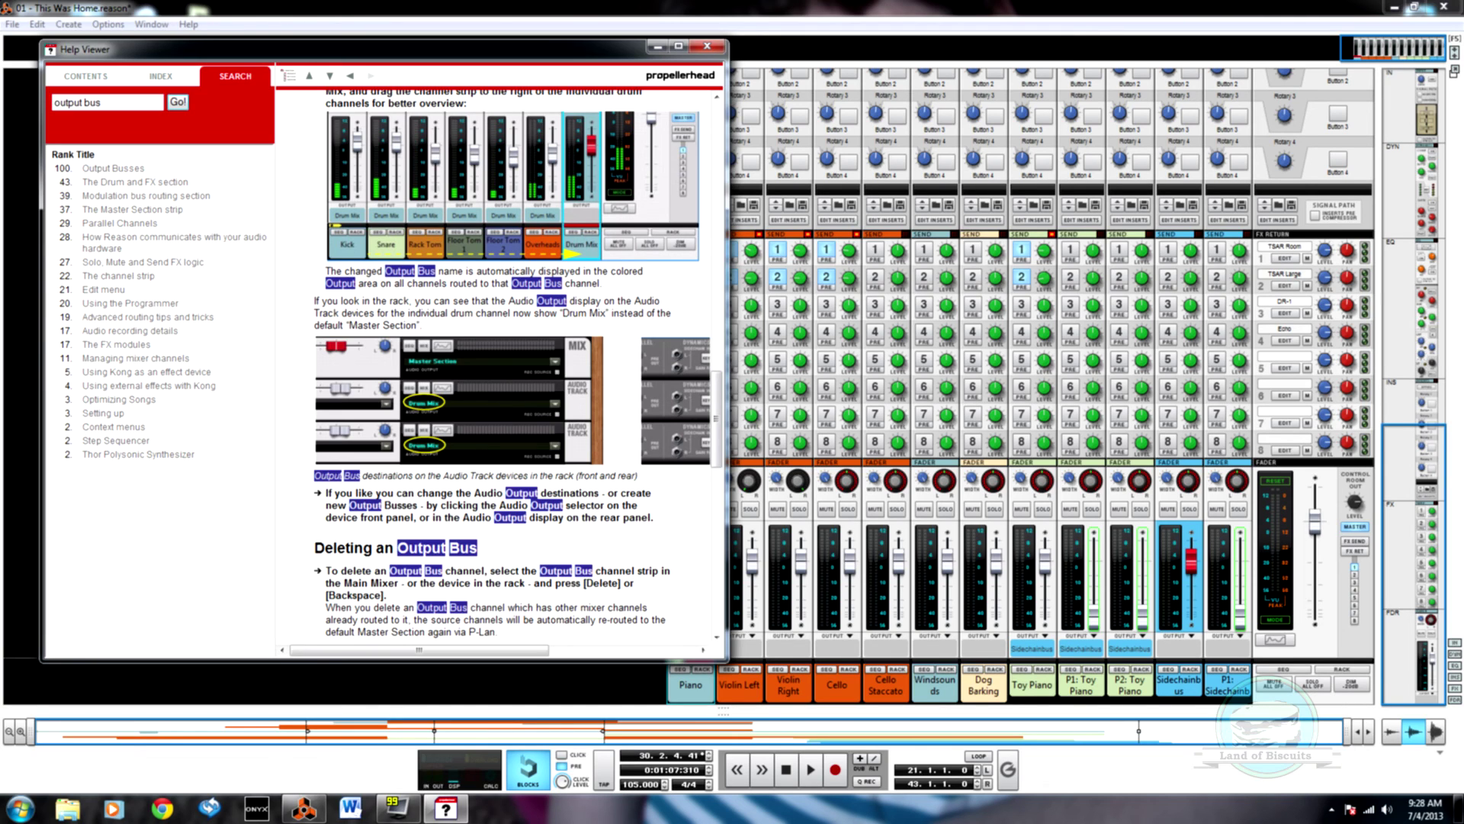
{"action": "right_click", "coordinate": [689, 691]}
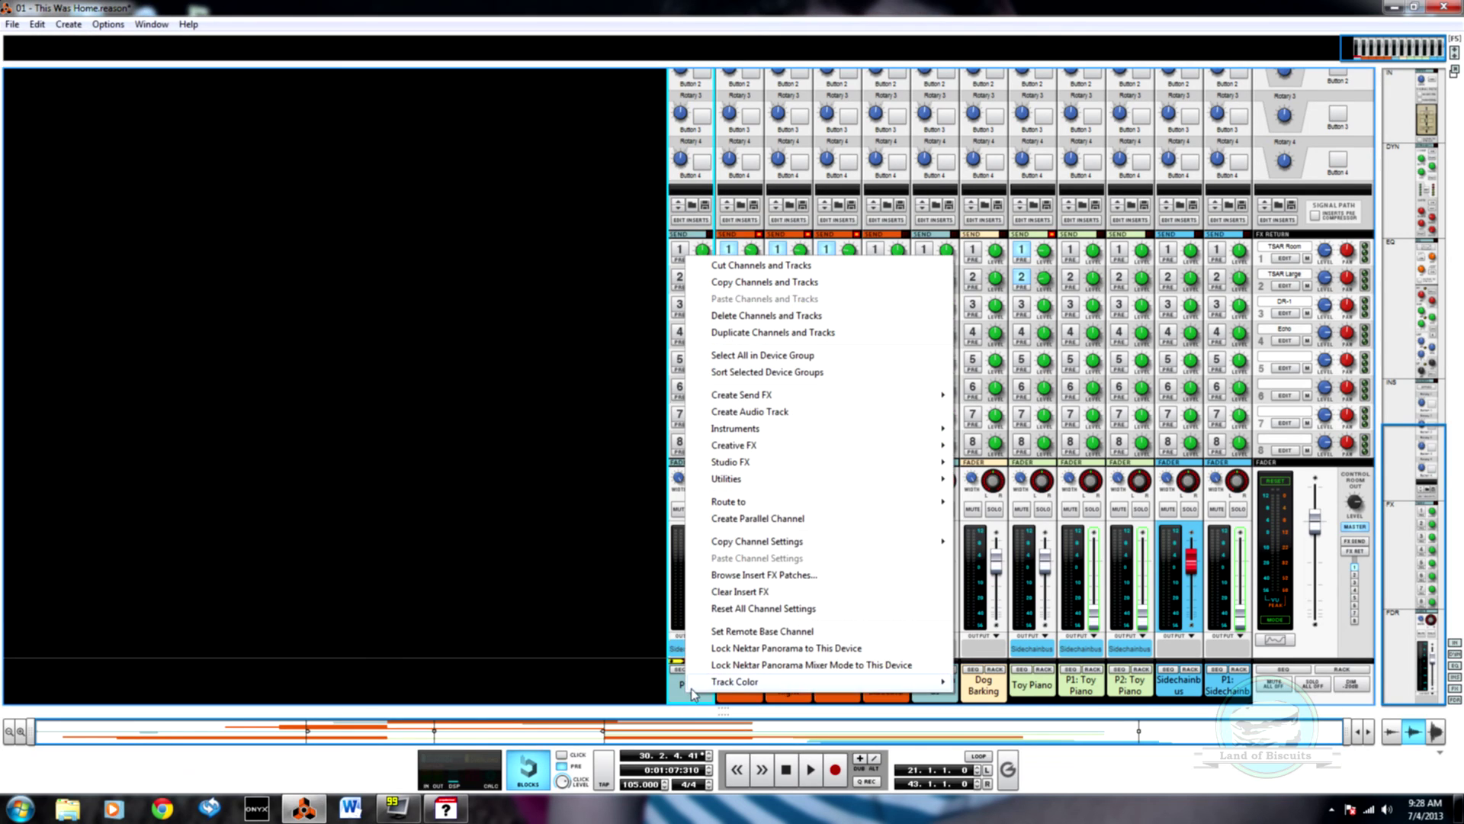
{"action": "mouse_move", "coordinate": [901, 508]}
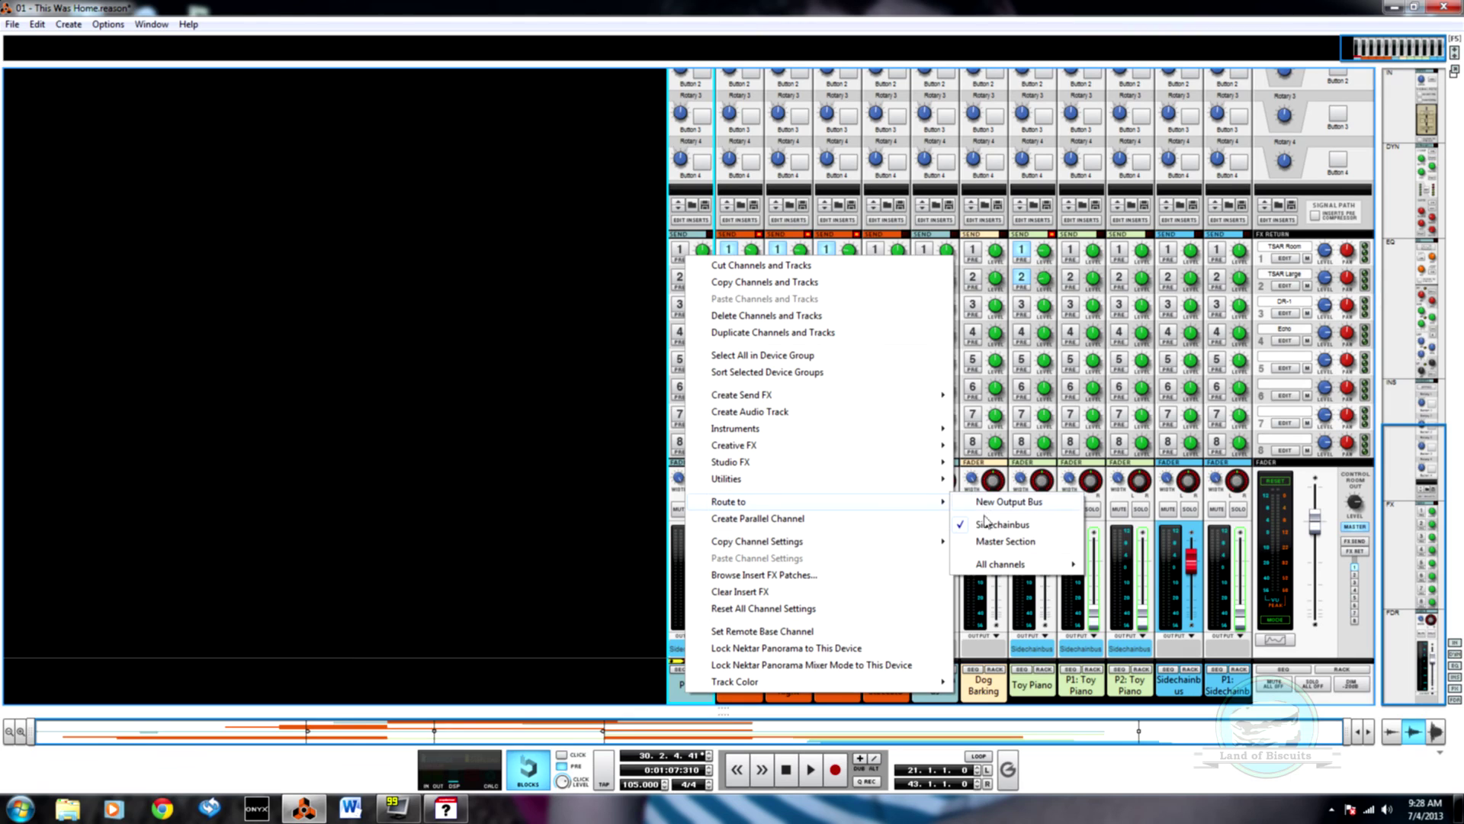
{"action": "left_click", "coordinate": [997, 542]}
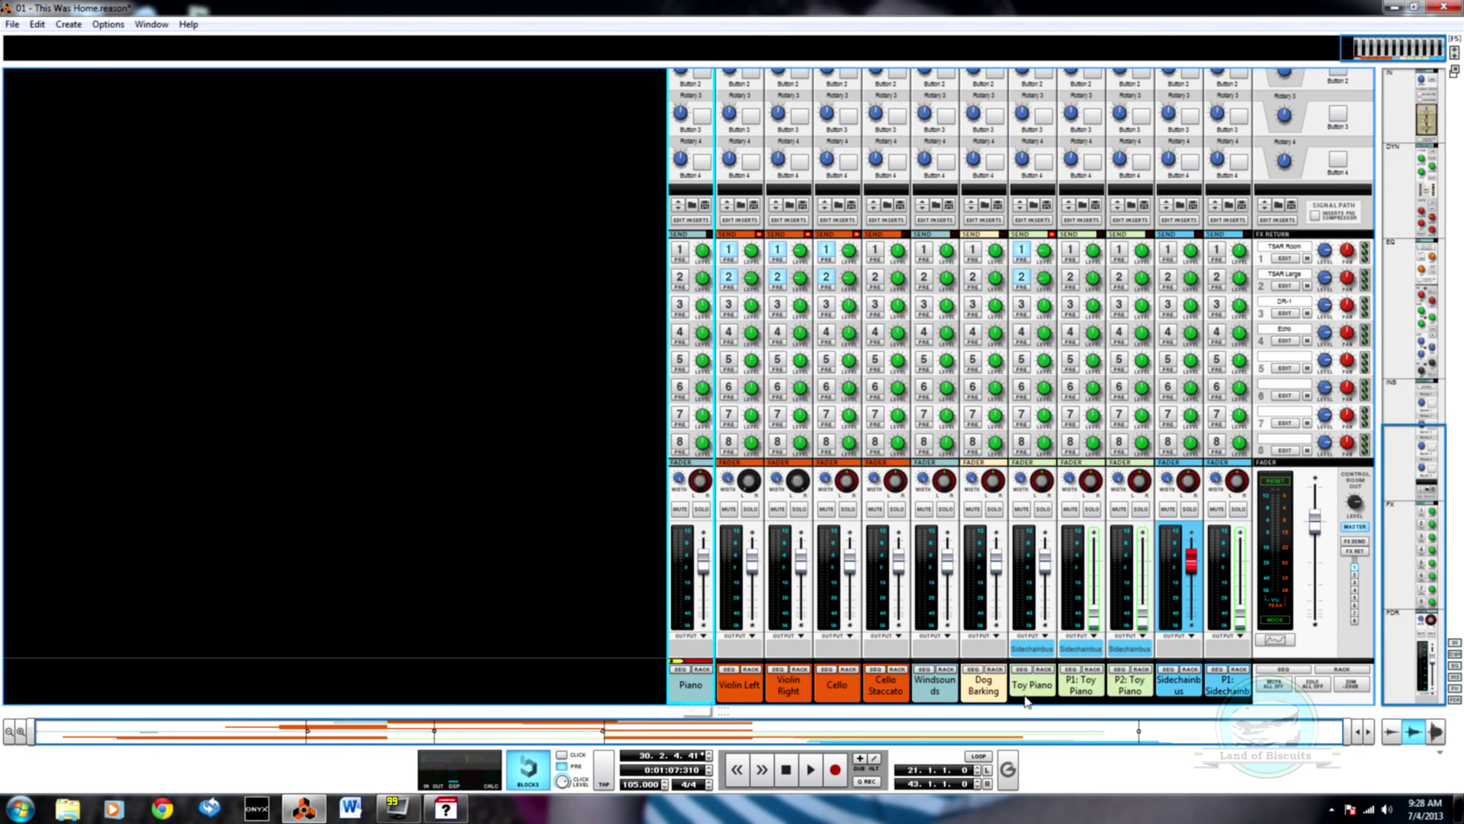
Close the Help Viewer and route Violin Left through Cello Staccato to a new output bus
{"action": "key", "text": "alt+Tab"}
{"action": "left_click", "coordinate": [707, 46]}
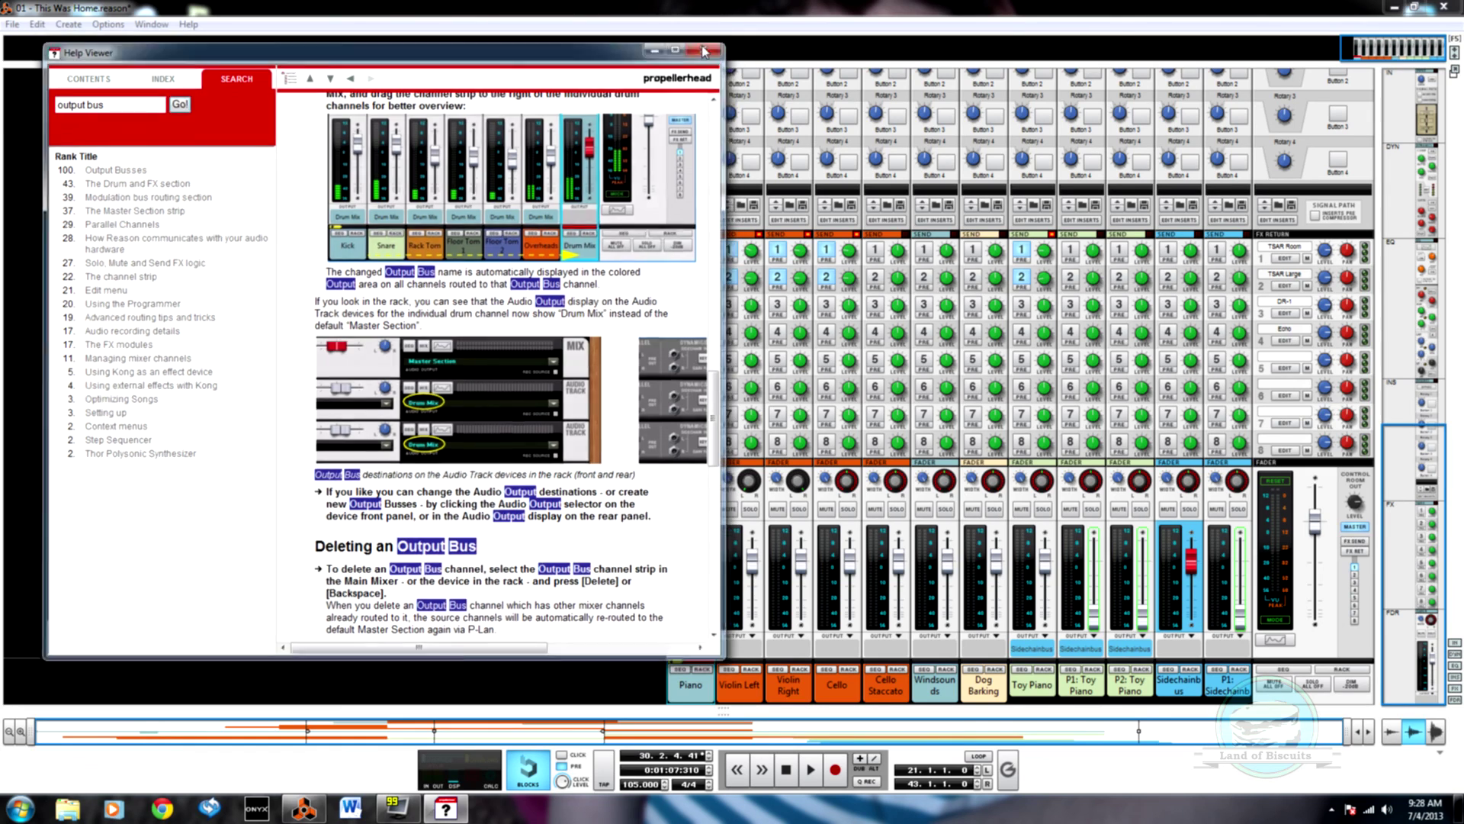
{"action": "left_click", "coordinate": [736, 688]}
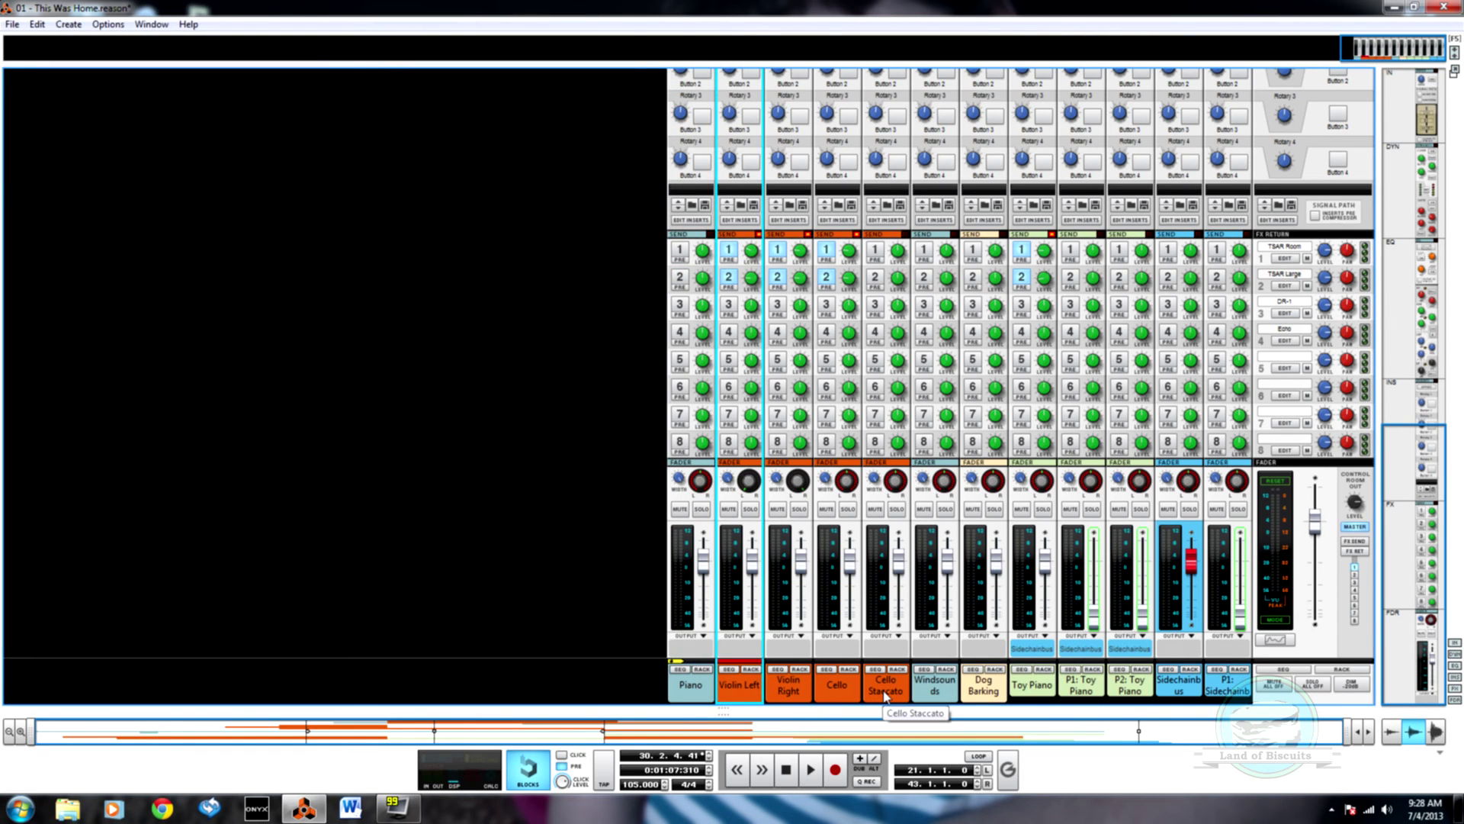
{"action": "left_click", "coordinate": [884, 694], "text": "shift"}
{"action": "right_click", "coordinate": [885, 694]}
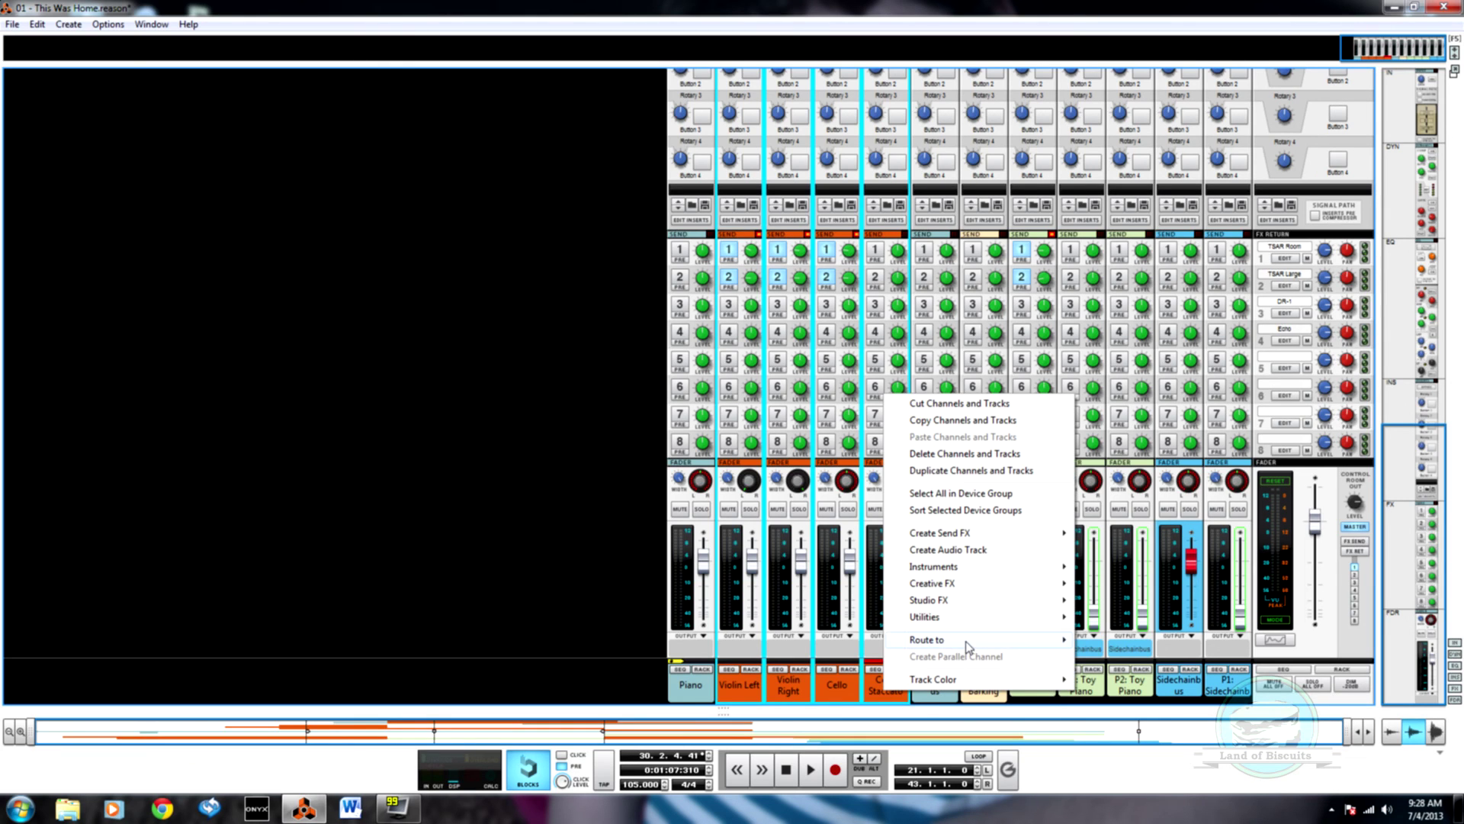
{"action": "mouse_move", "coordinate": [967, 642]}
{"action": "left_click", "coordinate": [1110, 639]}
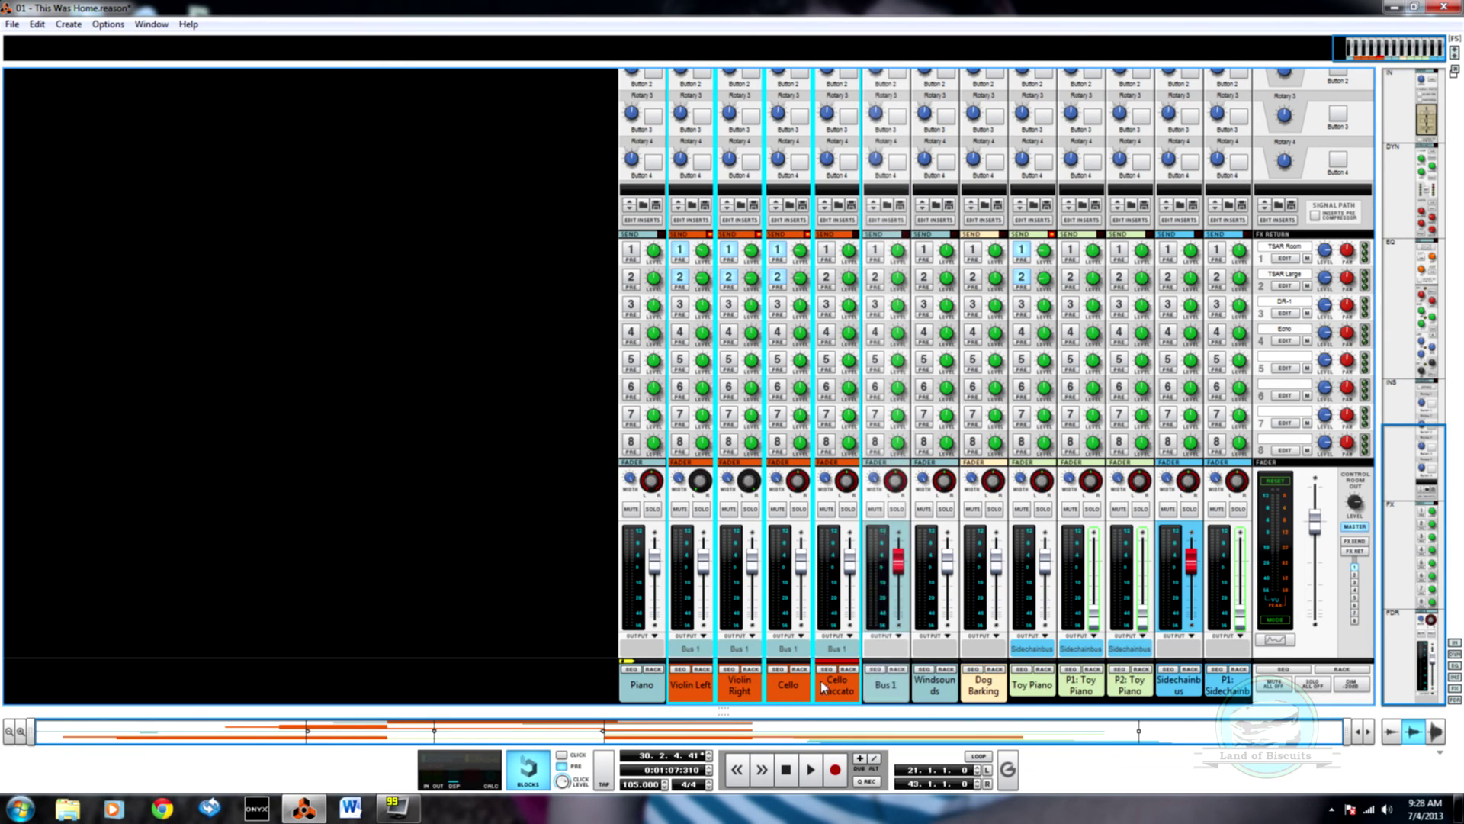
Rename the new Bus 1 channel to 'Strings'
{"action": "double_click", "coordinate": [880, 680]}
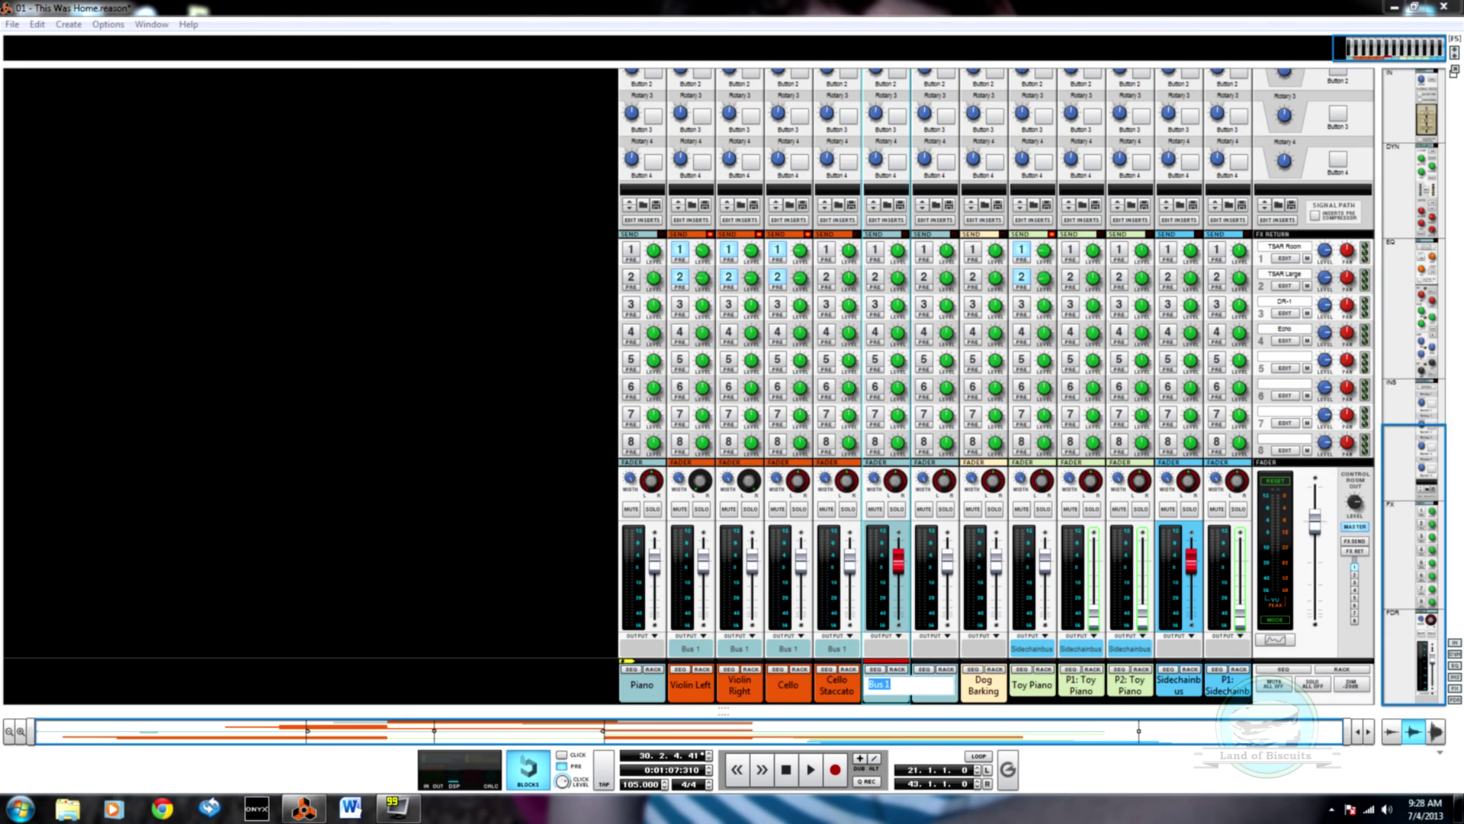
{"action": "type", "text": "Strings"}
{"action": "key", "text": "Return"}
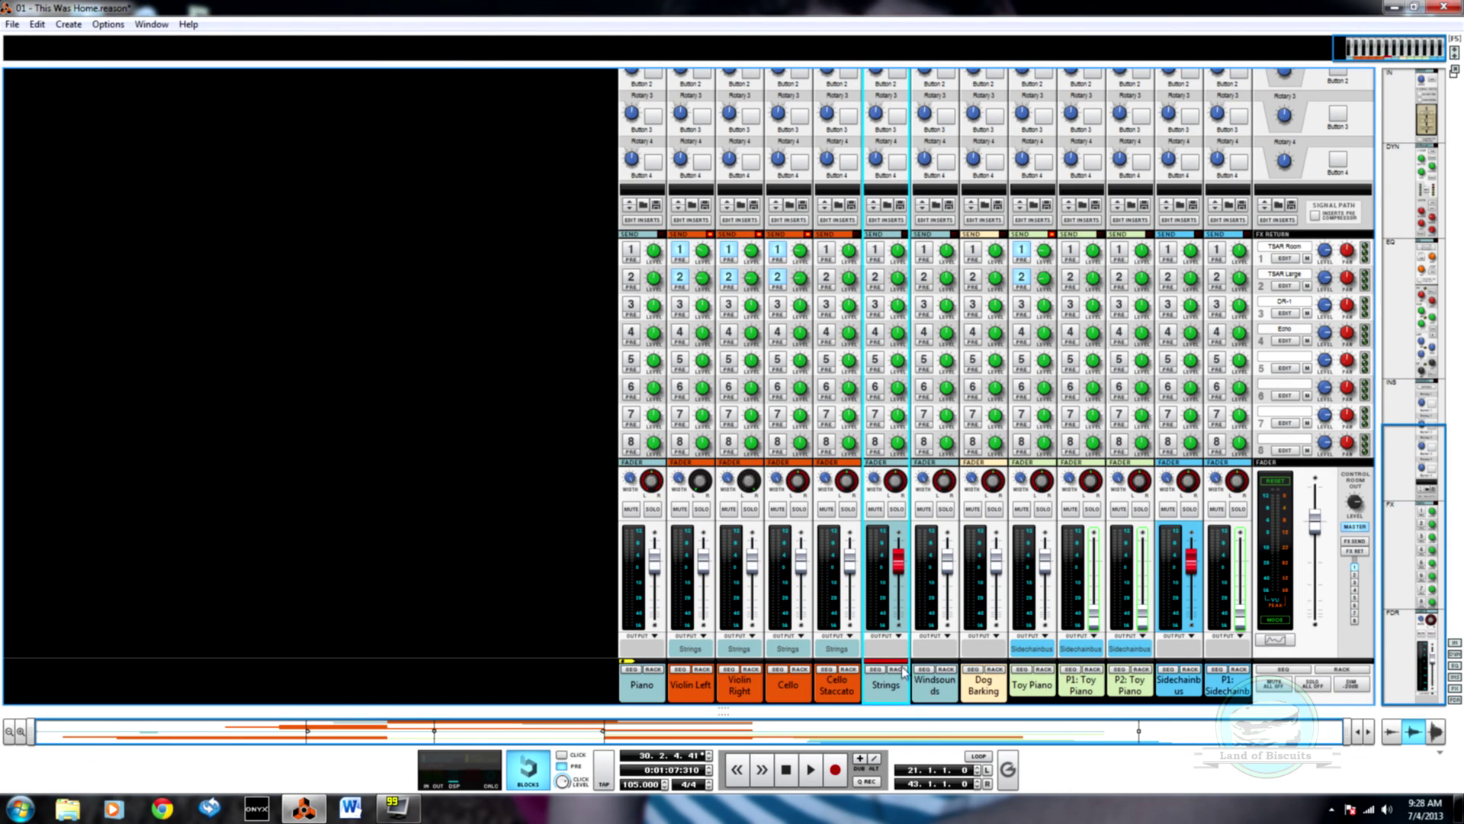
Give the Strings bus channel the Orange track colour
{"action": "right_click", "coordinate": [892, 701]}
{"action": "mouse_move", "coordinate": [946, 688]}
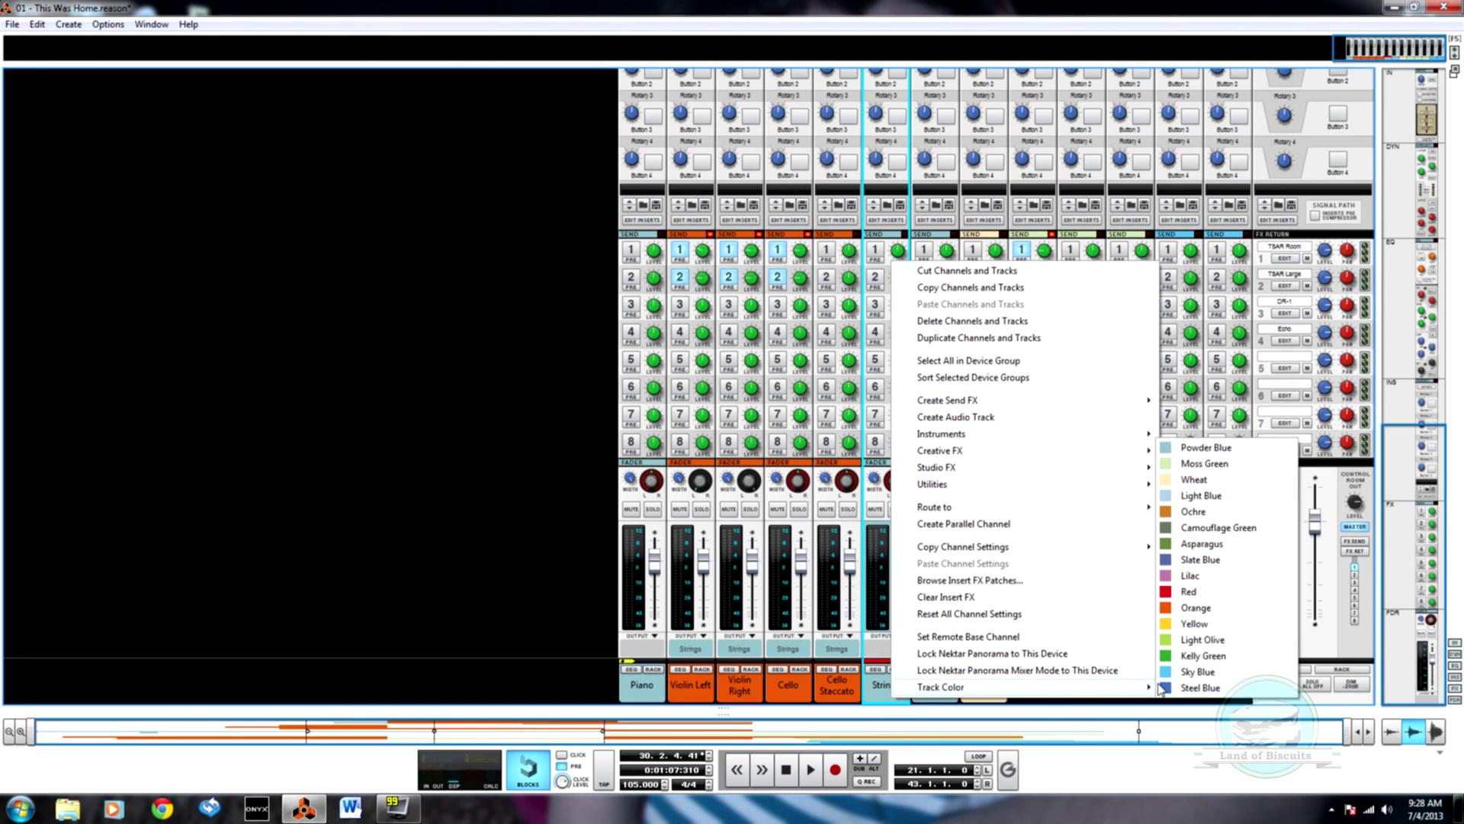
{"action": "left_click", "coordinate": [1197, 607]}
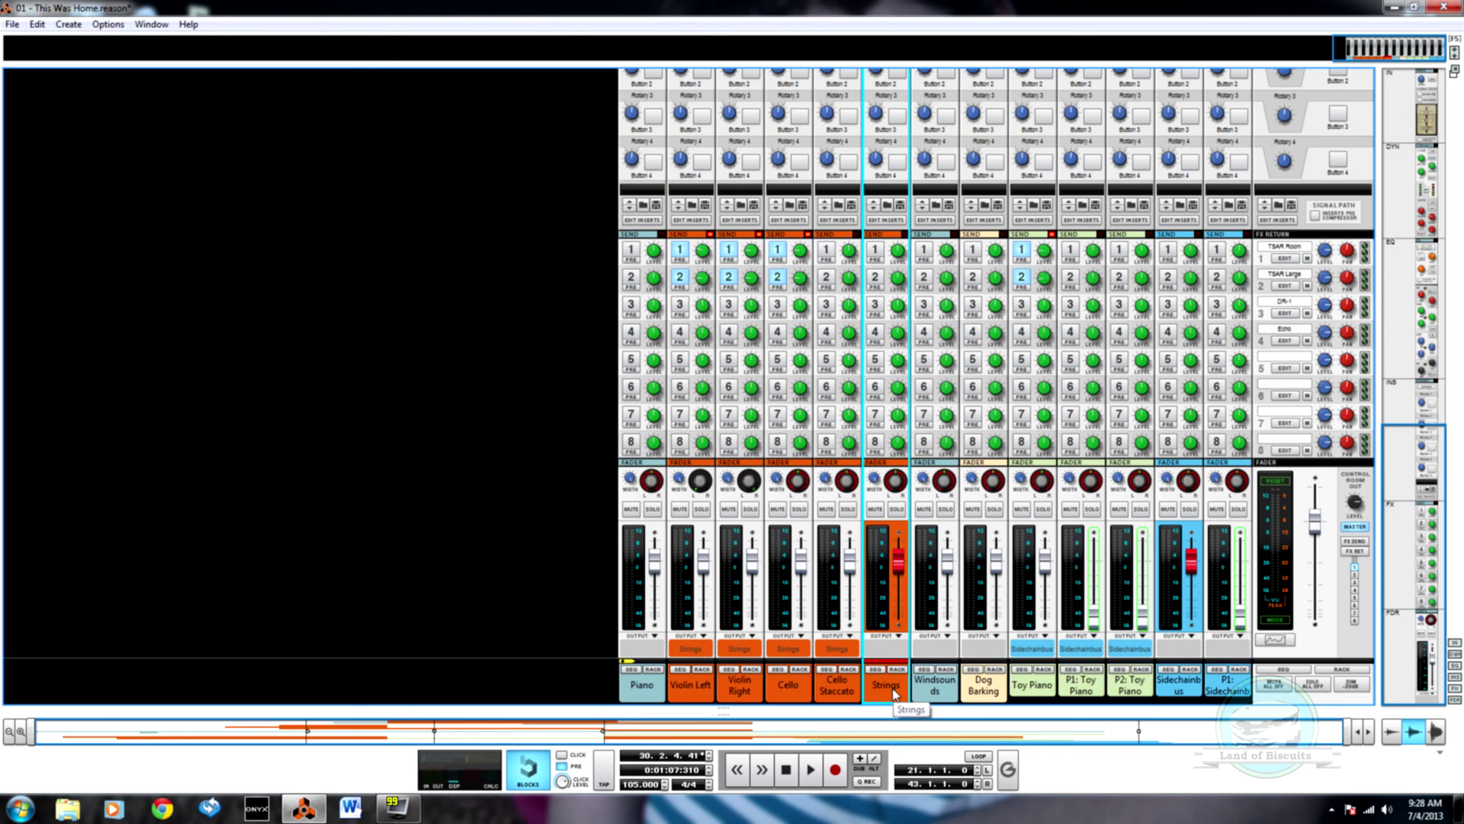
{"action": "right_click", "coordinate": [894, 692]}
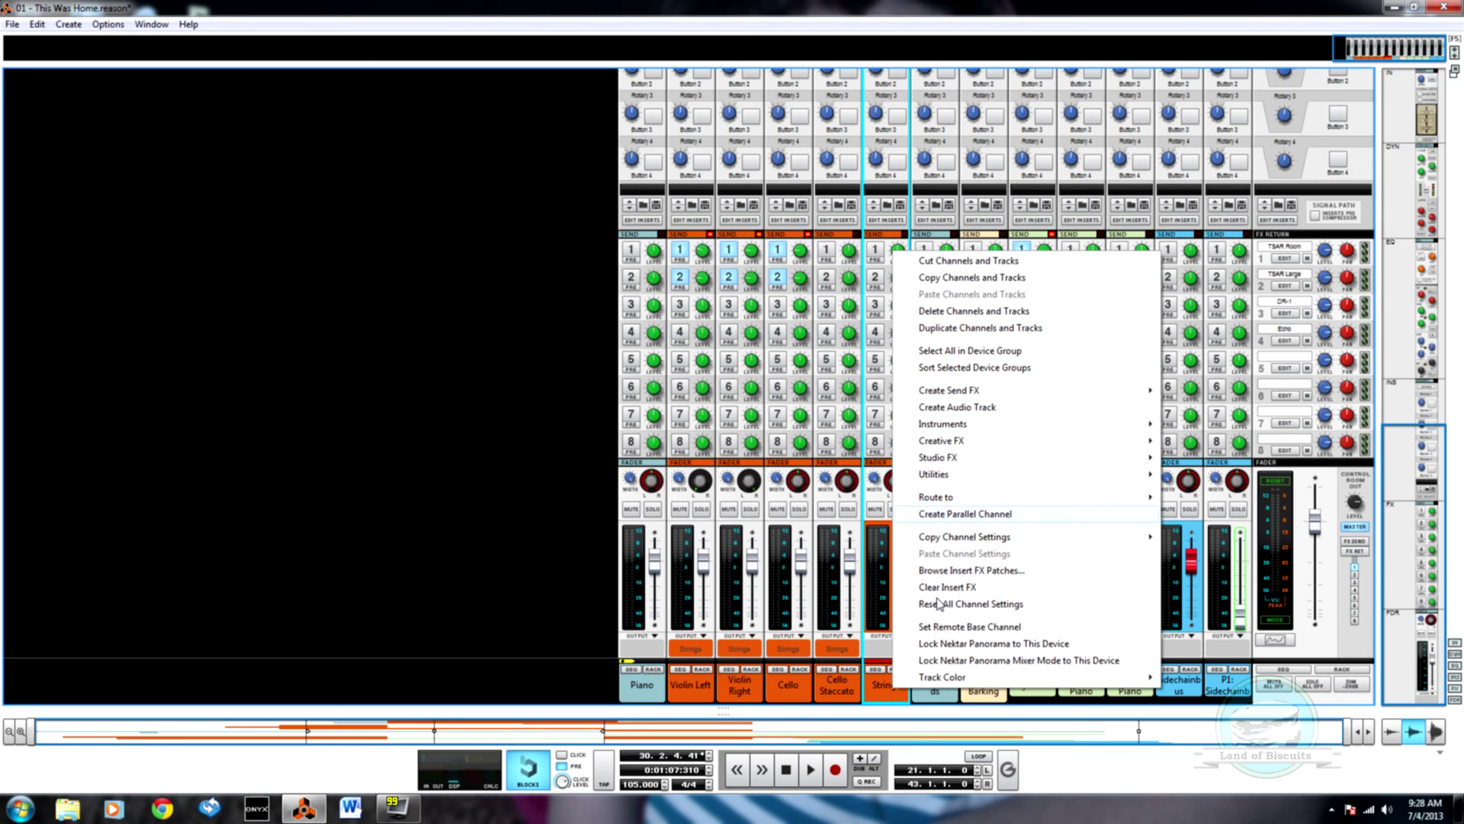
{"action": "left_click", "coordinate": [882, 702]}
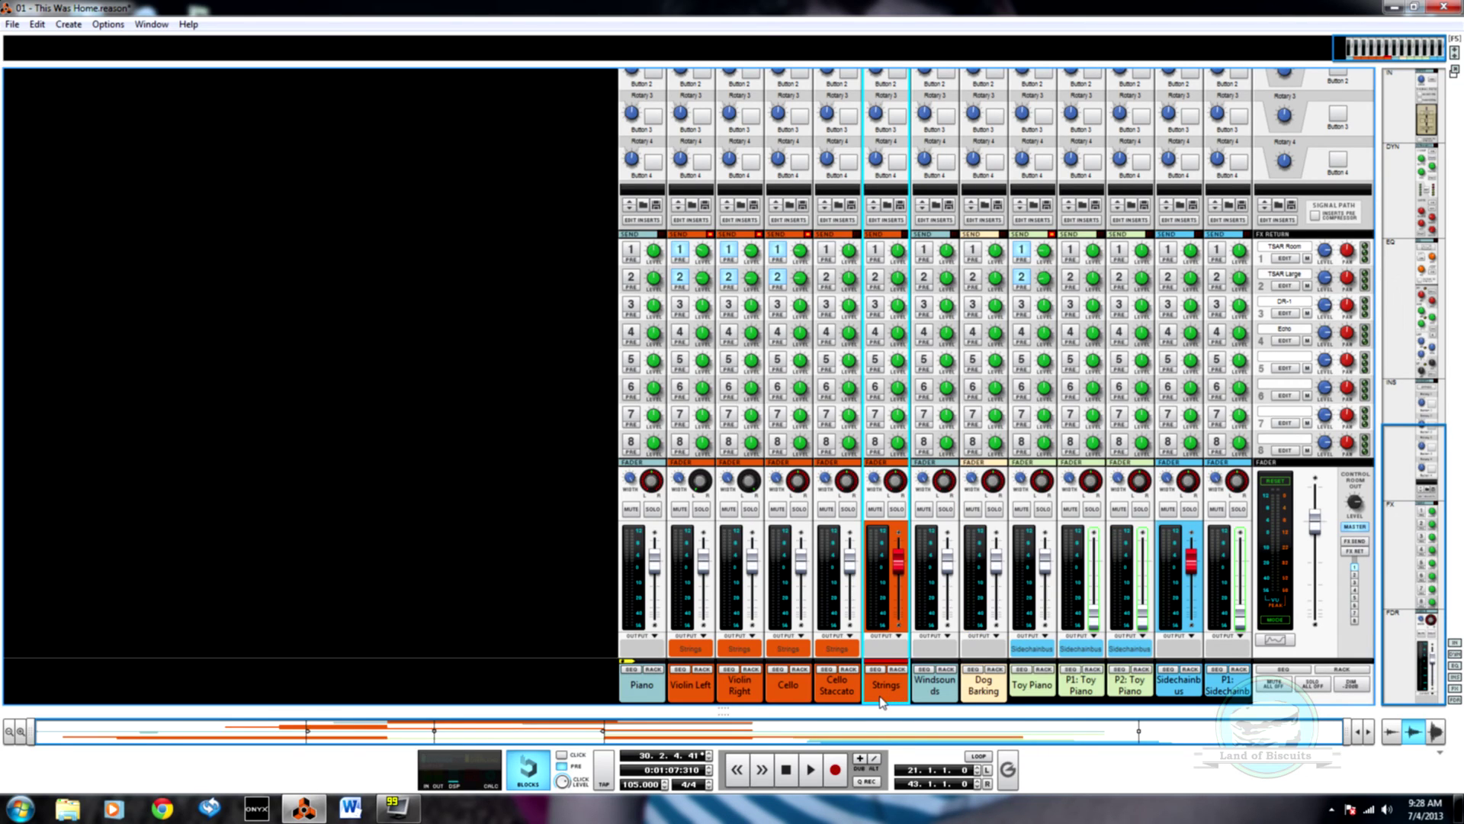
Route the Strings bus output to the Sidechainbus instead of the Master Section
{"action": "right_click", "coordinate": [884, 702]}
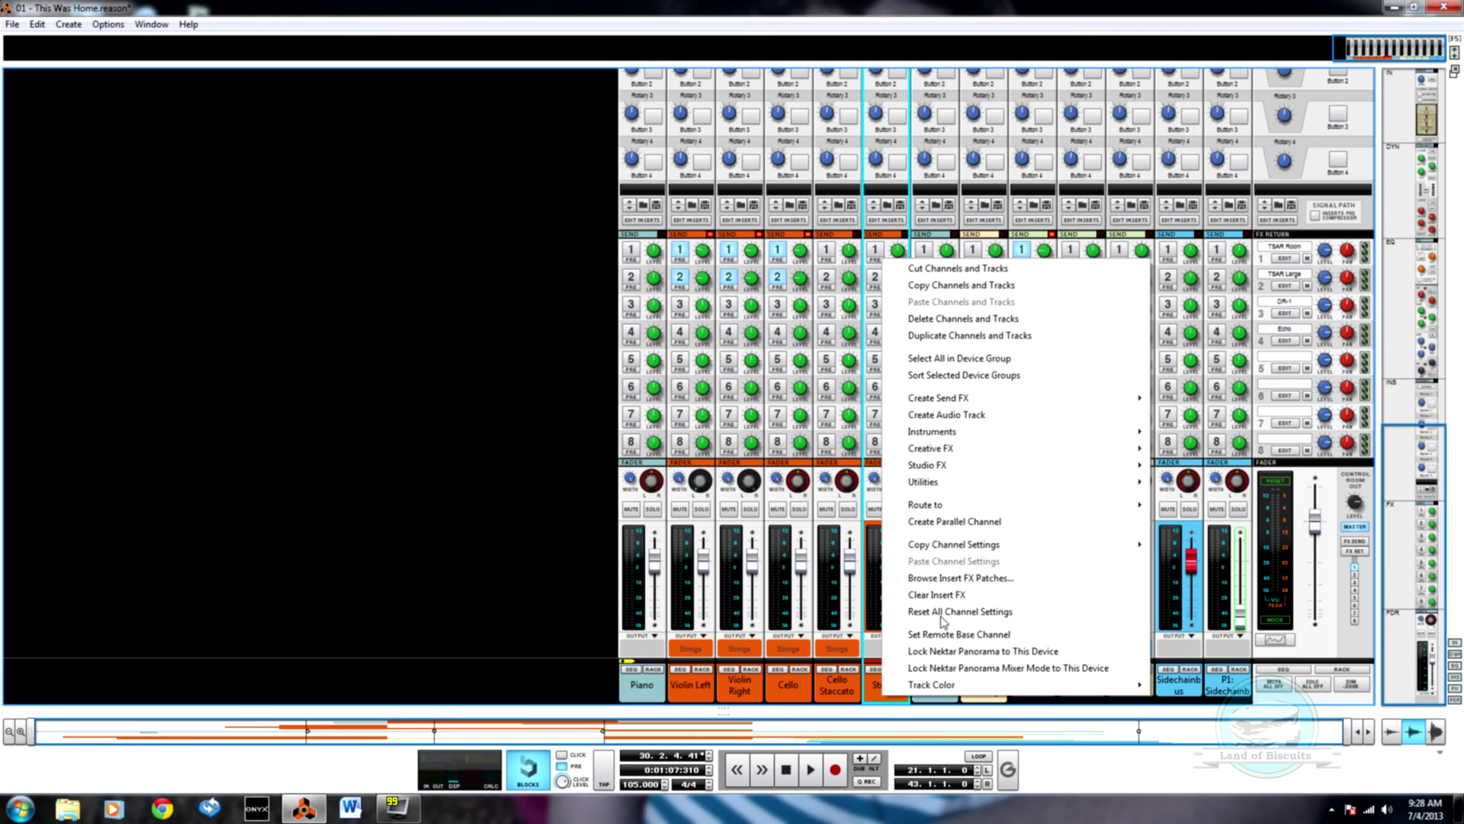
{"action": "mouse_move", "coordinate": [1046, 486]}
{"action": "mouse_move", "coordinate": [945, 506]}
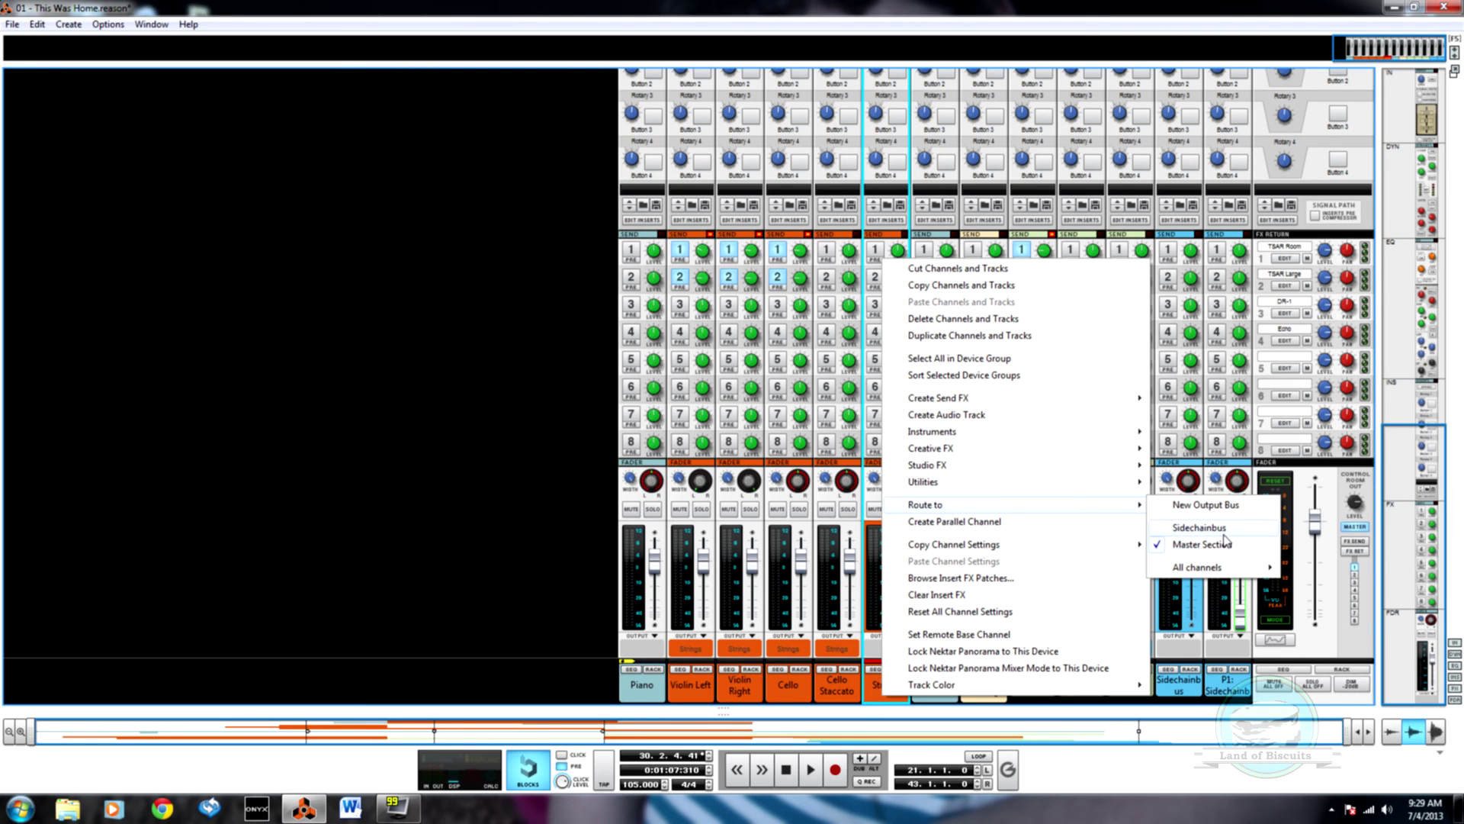
{"action": "left_click", "coordinate": [1209, 528]}
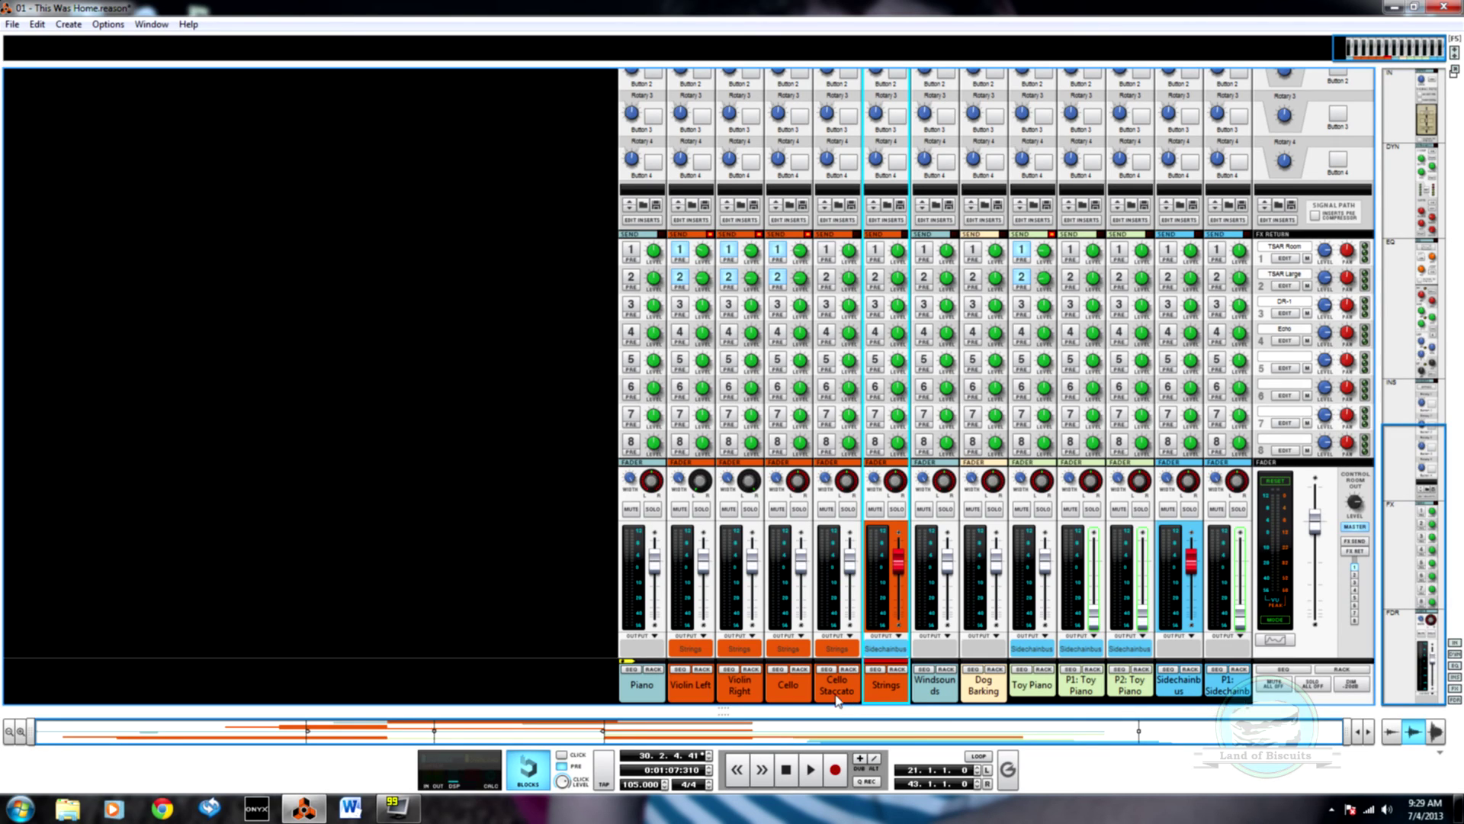
Route the Piano channel to a new output bus named 'SC Compressed'
{"action": "right_click", "coordinate": [647, 699]}
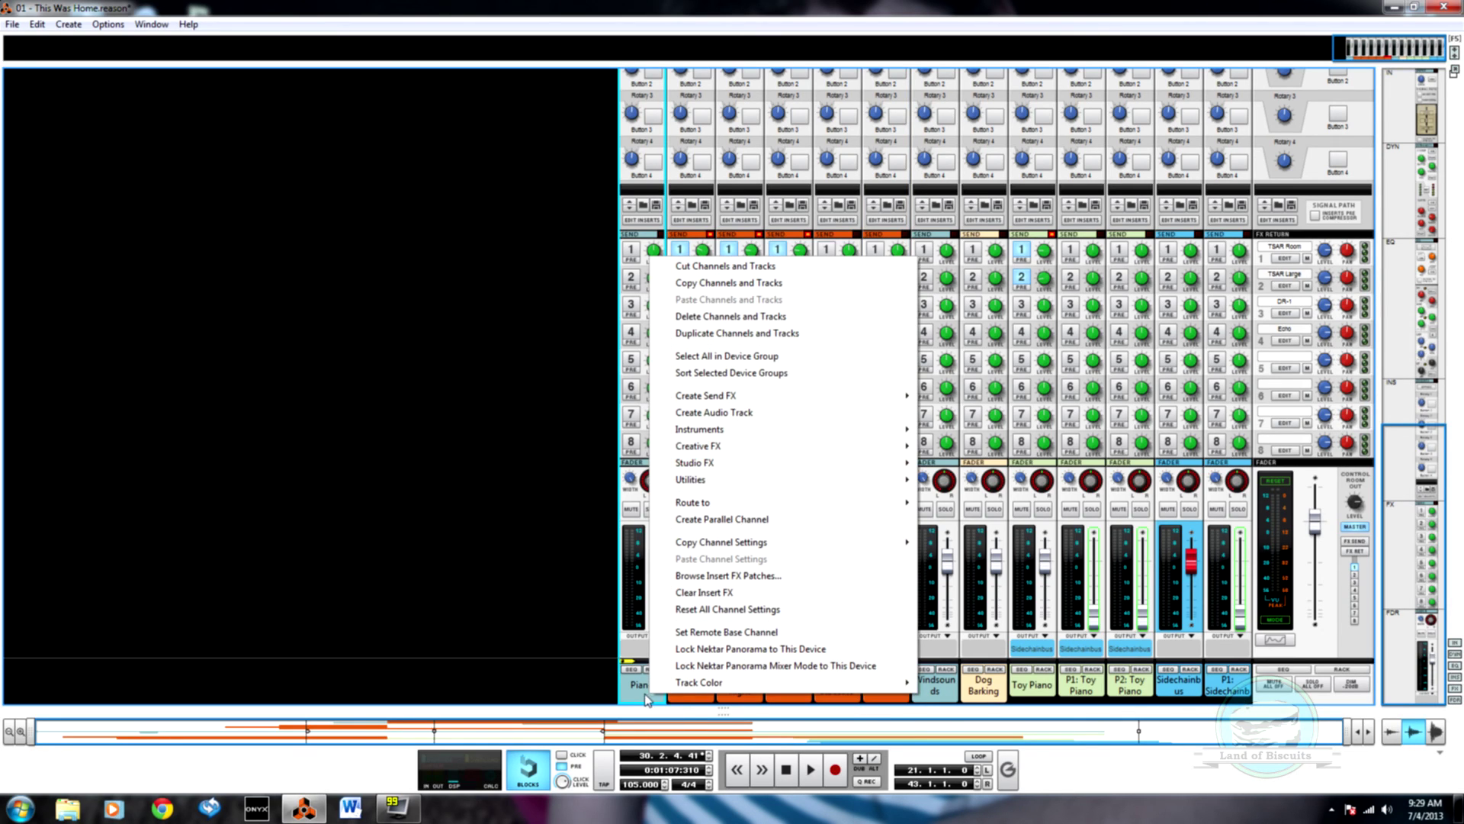
{"action": "mouse_move", "coordinate": [857, 510]}
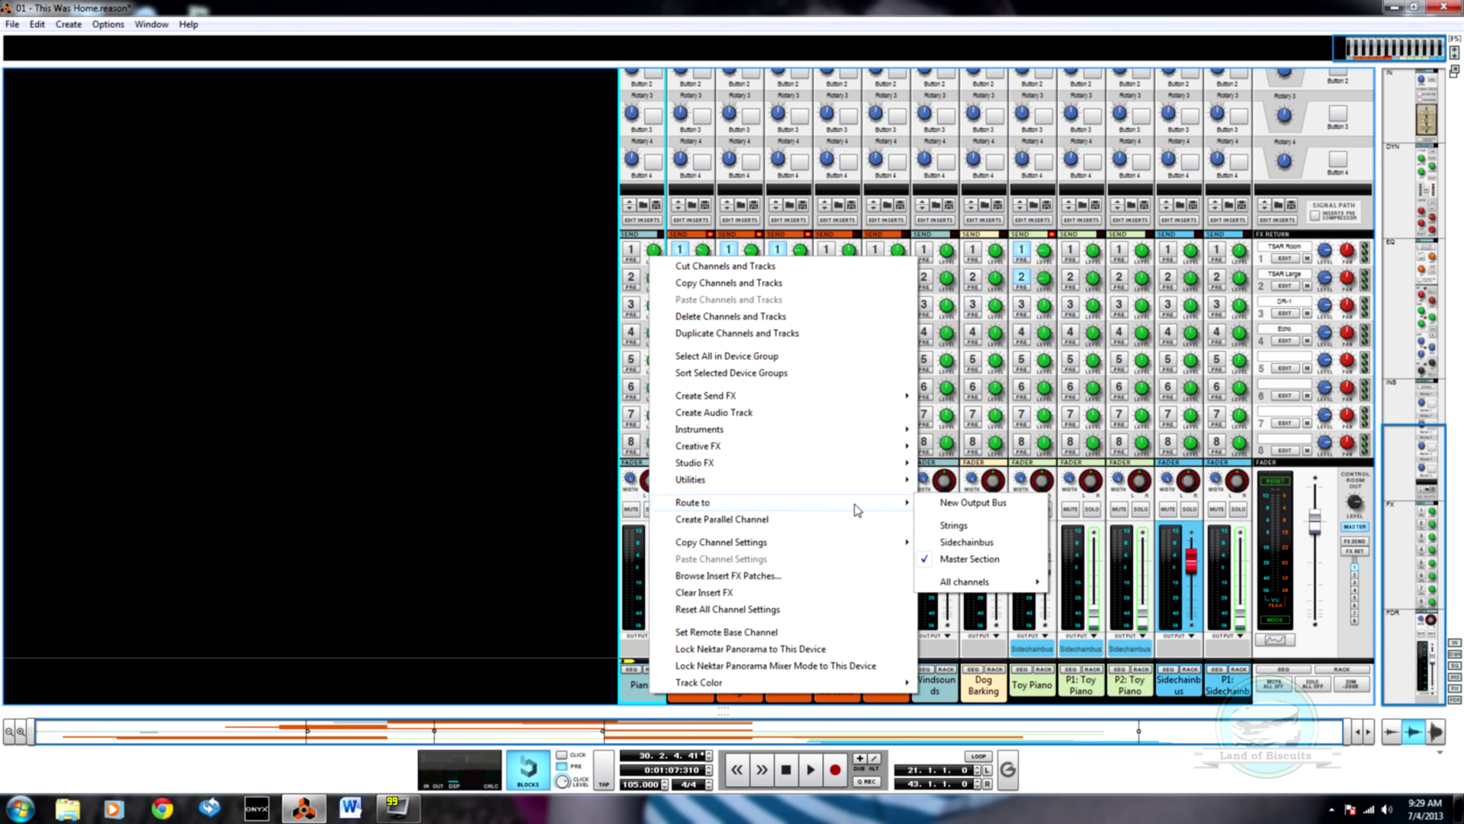
{"action": "left_click", "coordinate": [953, 503]}
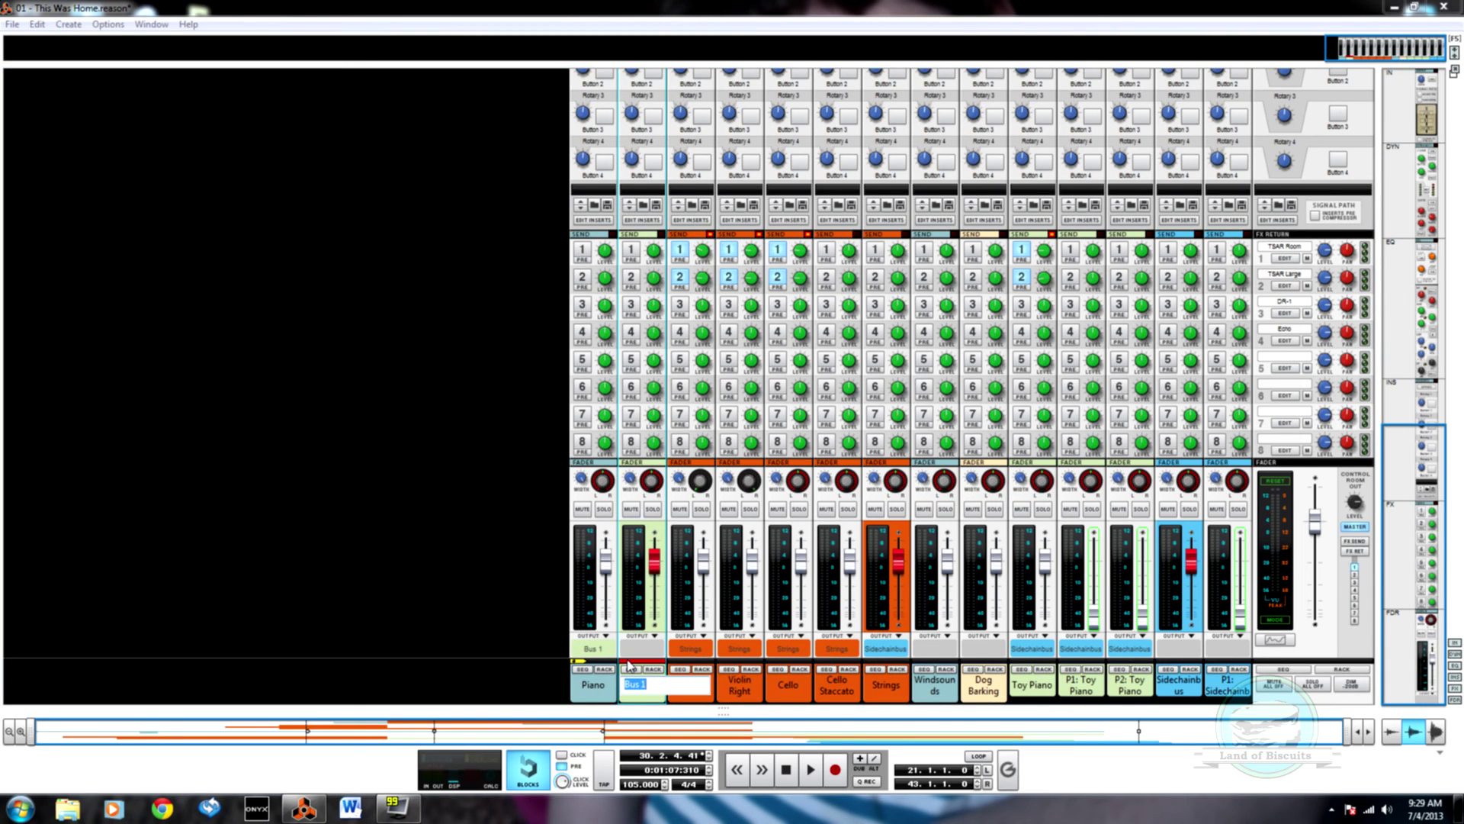
{"action": "type", "text": "SC Compressed"}
{"action": "key", "text": "Return"}
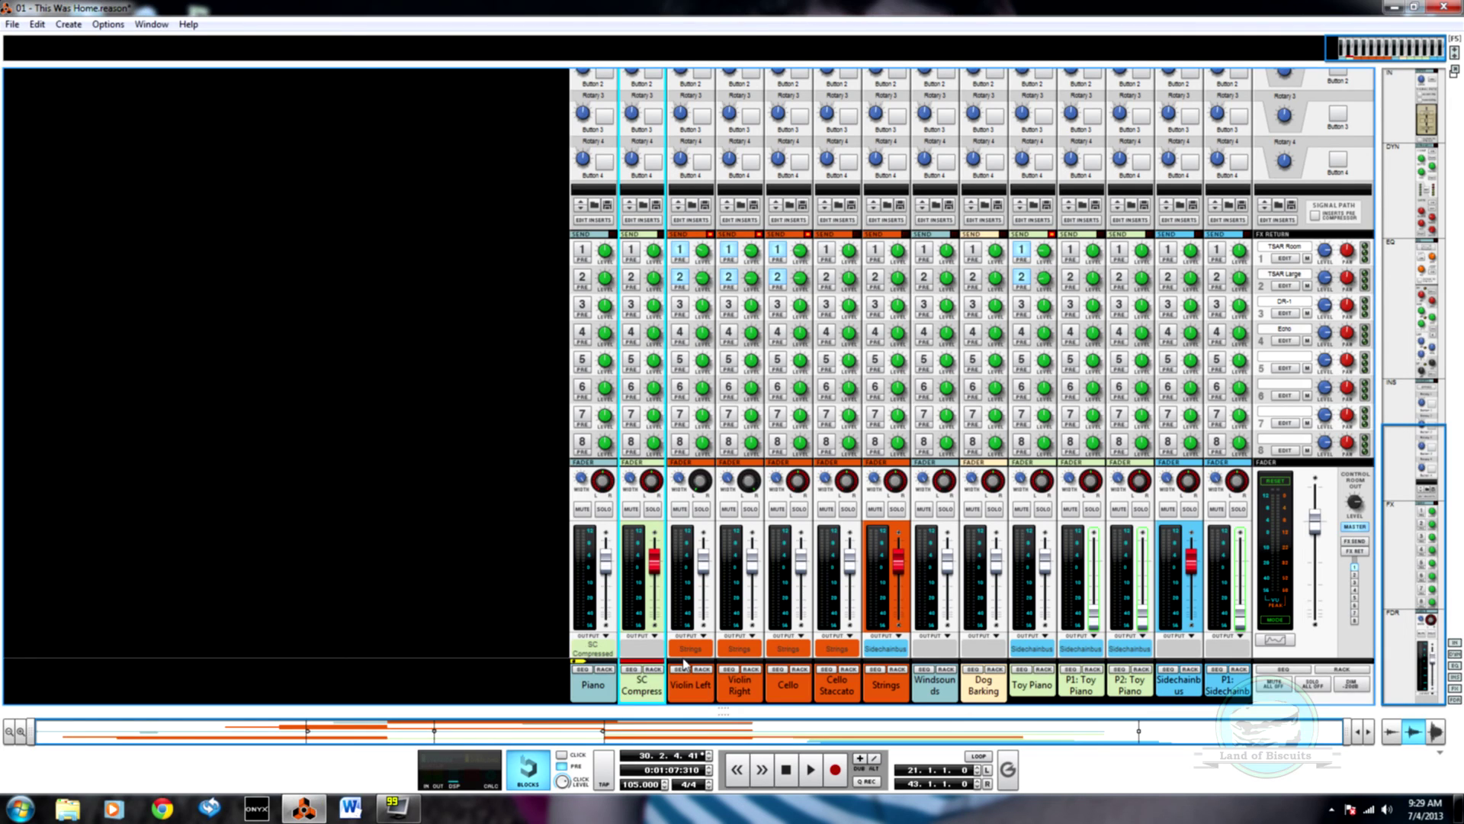
{"action": "right_click", "coordinate": [923, 695]}
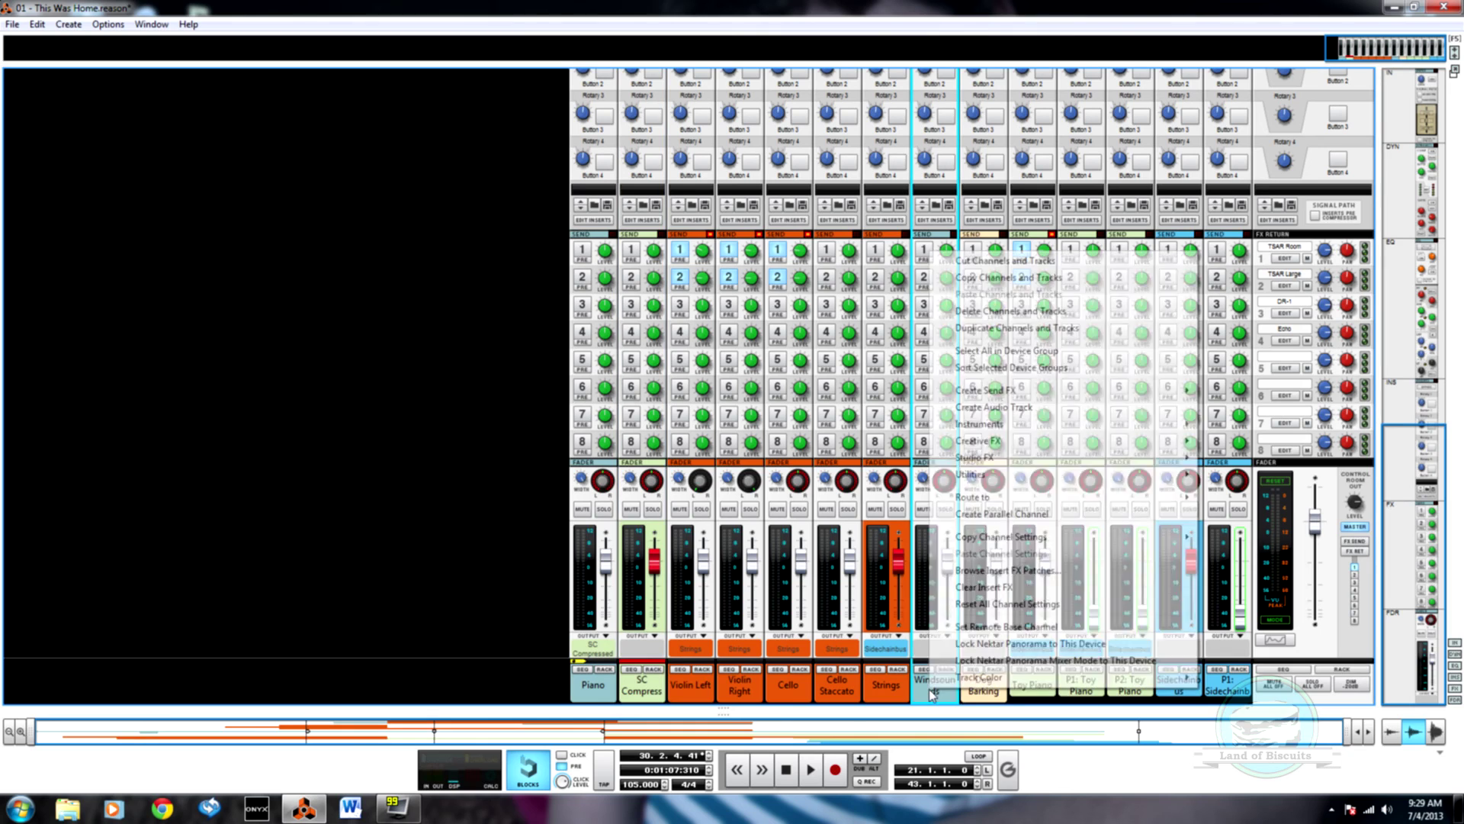
Route Windsounds to the SC Compressed bus and move it to the mixer's start, before Piano
{"action": "mouse_move", "coordinate": [1143, 496]}
{"action": "right_click", "coordinate": [957, 694]}
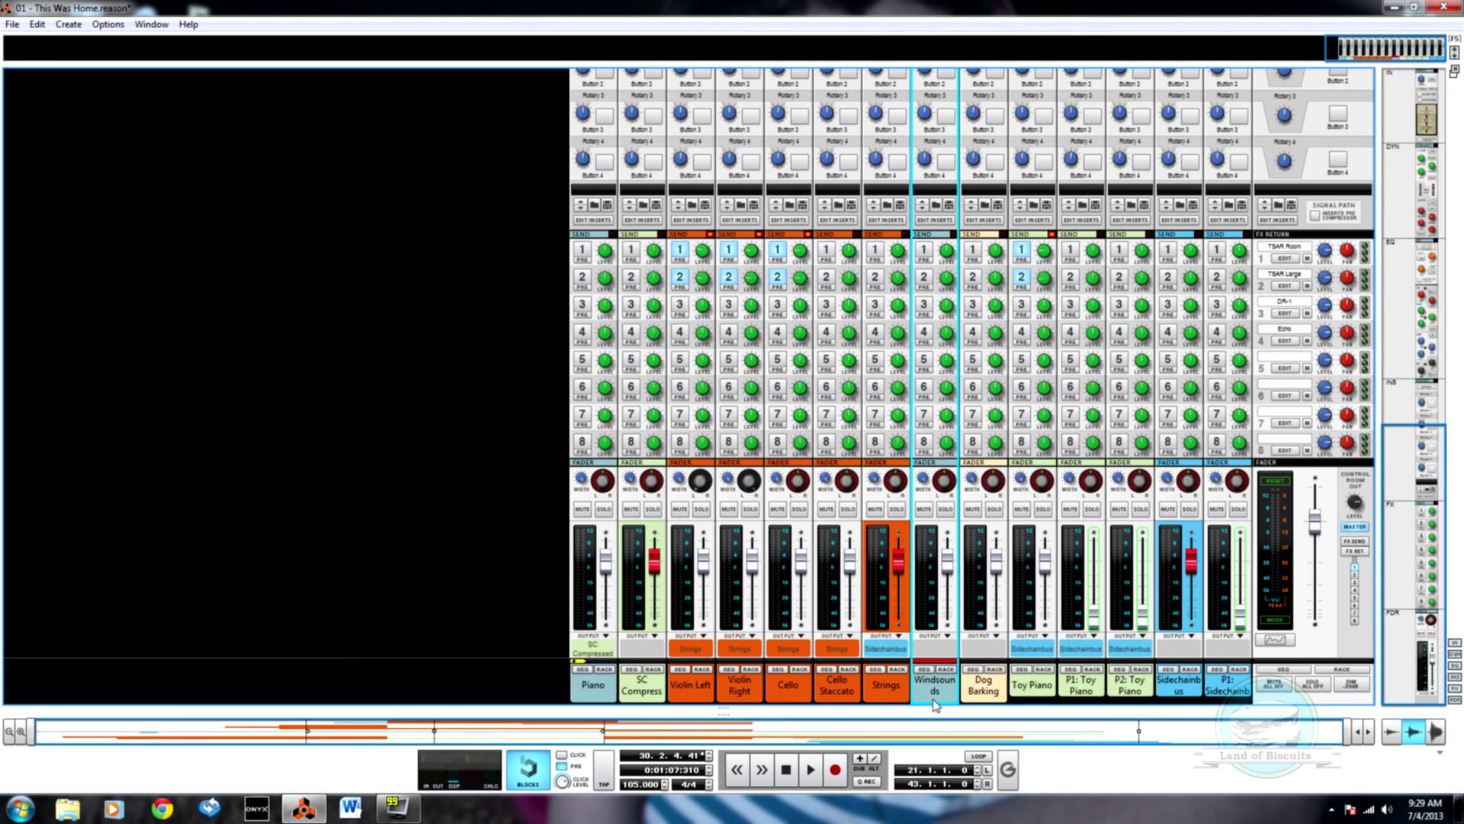
{"action": "right_click", "coordinate": [959, 694]}
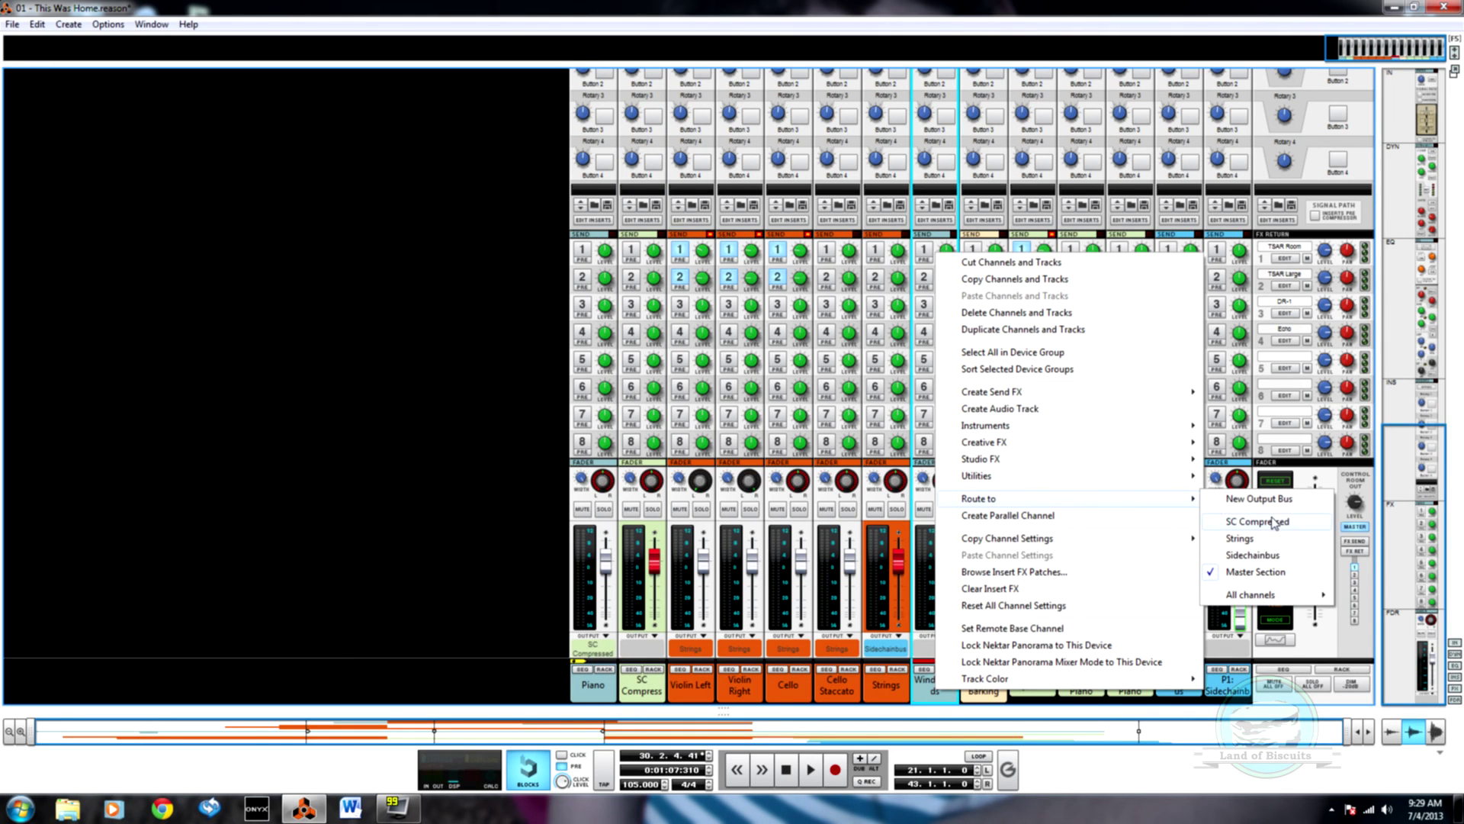
{"action": "left_click", "coordinate": [1272, 521]}
{"action": "left_click_drag", "start_coordinate": [931, 687], "coordinate": [627, 695]}
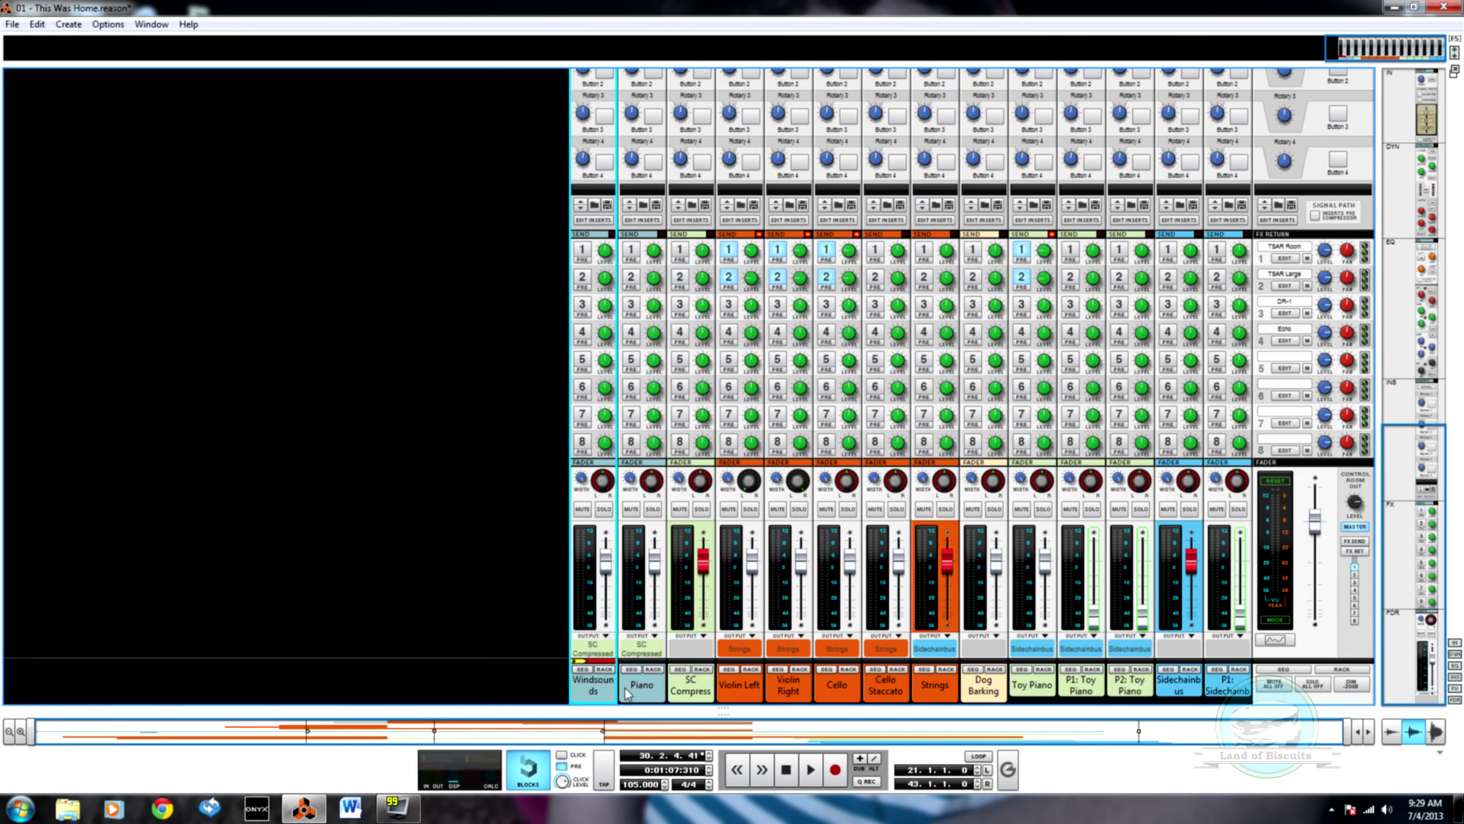
Give the Windsounds, Piano and SC Compressed strips a new track colour
{"action": "left_click", "coordinate": [684, 692], "text": "shift"}
{"action": "right_click", "coordinate": [683, 692]}
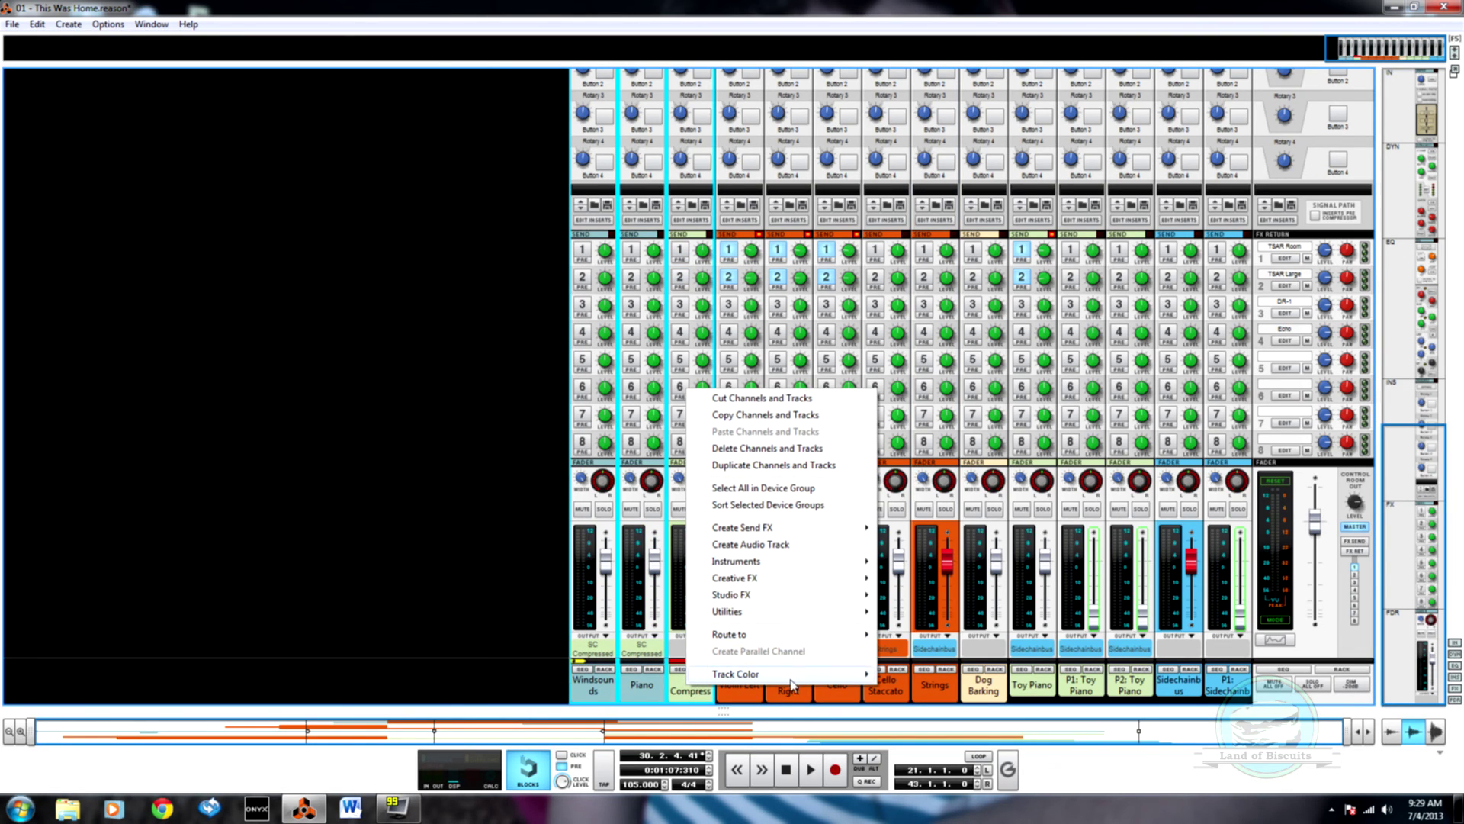
{"action": "mouse_move", "coordinate": [793, 673]}
{"action": "left_click", "coordinate": [954, 442]}
{"action": "left_click", "coordinate": [659, 695]}
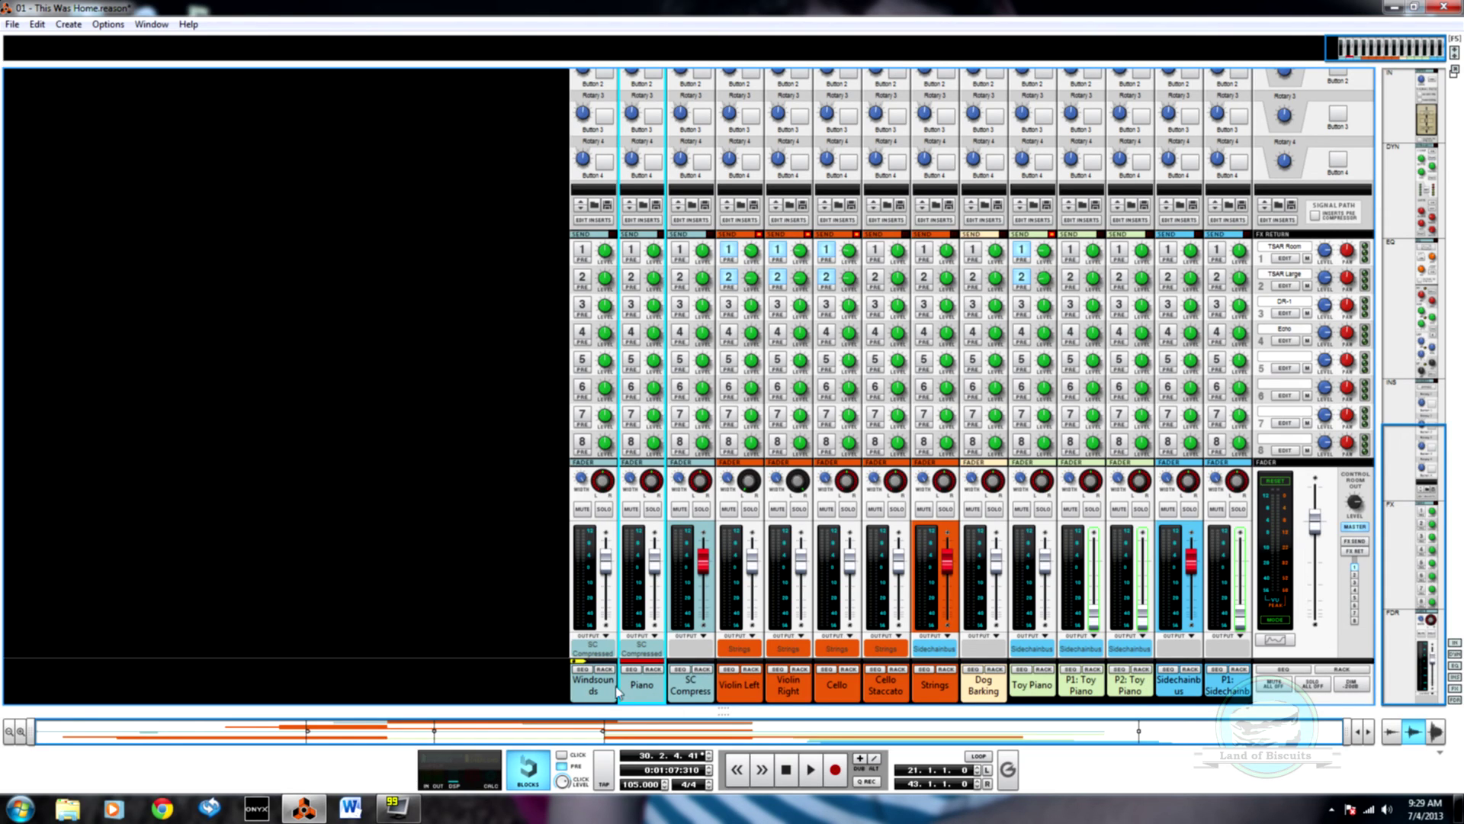
{"action": "key", "text": "alt+Tab"}
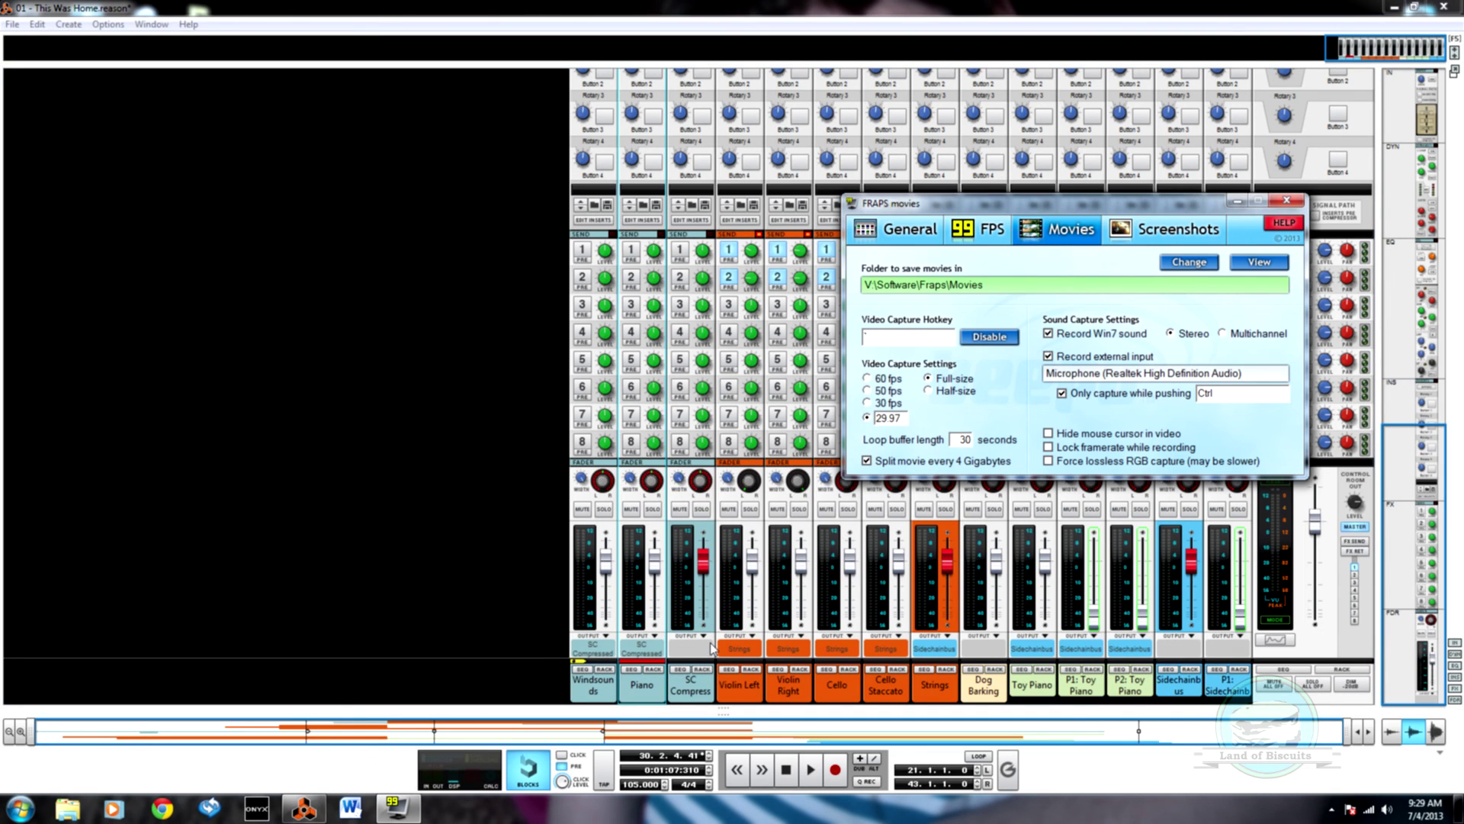
{"action": "key", "text": "alt+Tab"}
Show the device rack, scroll to Windsounds, and flip it to the rear cabling view
{"action": "key", "text": "F6"}
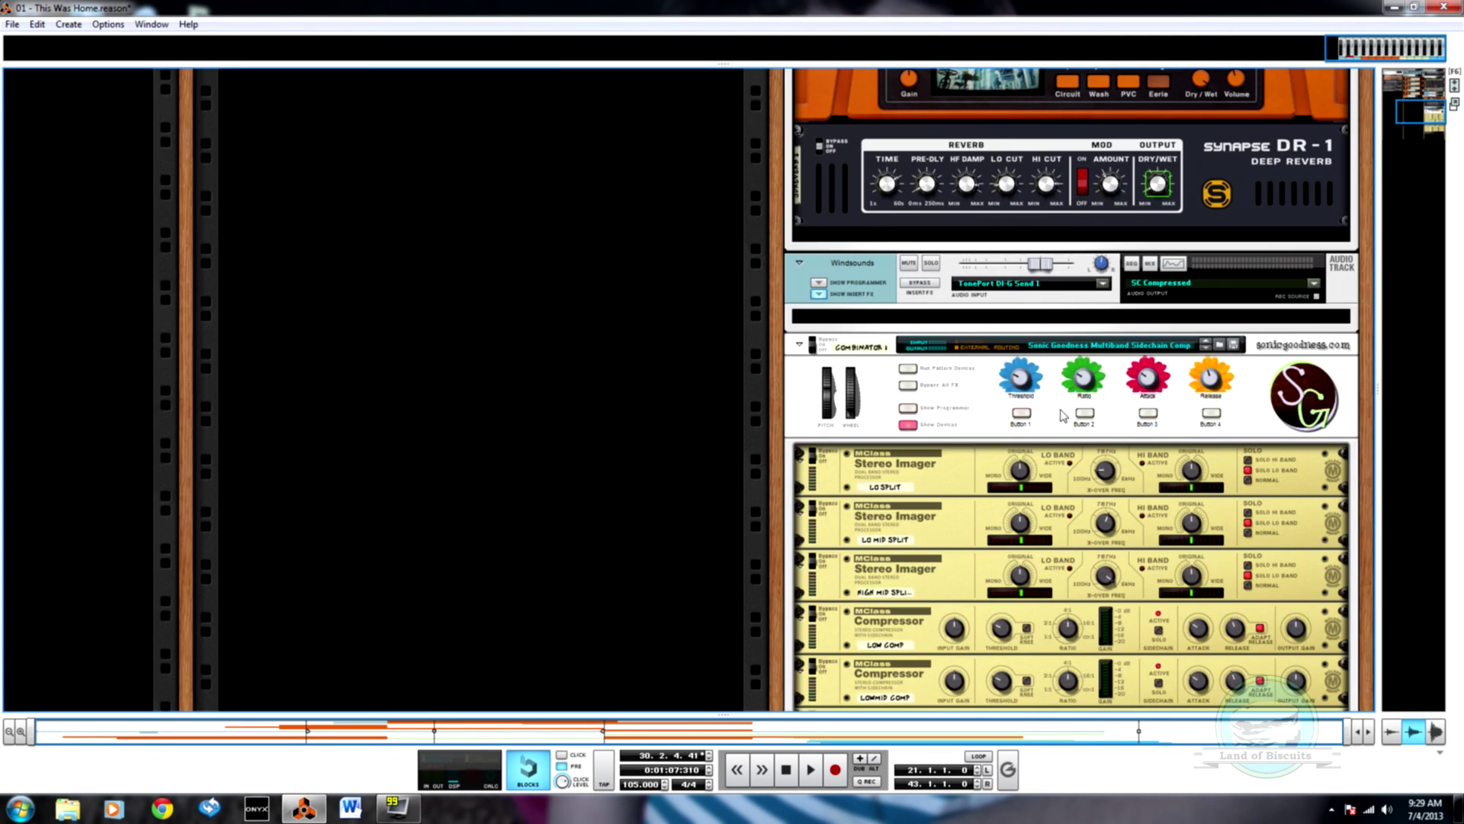
{"action": "scroll", "coordinate": [1069, 473], "scroll_direction": "up", "scroll_amount": 10}
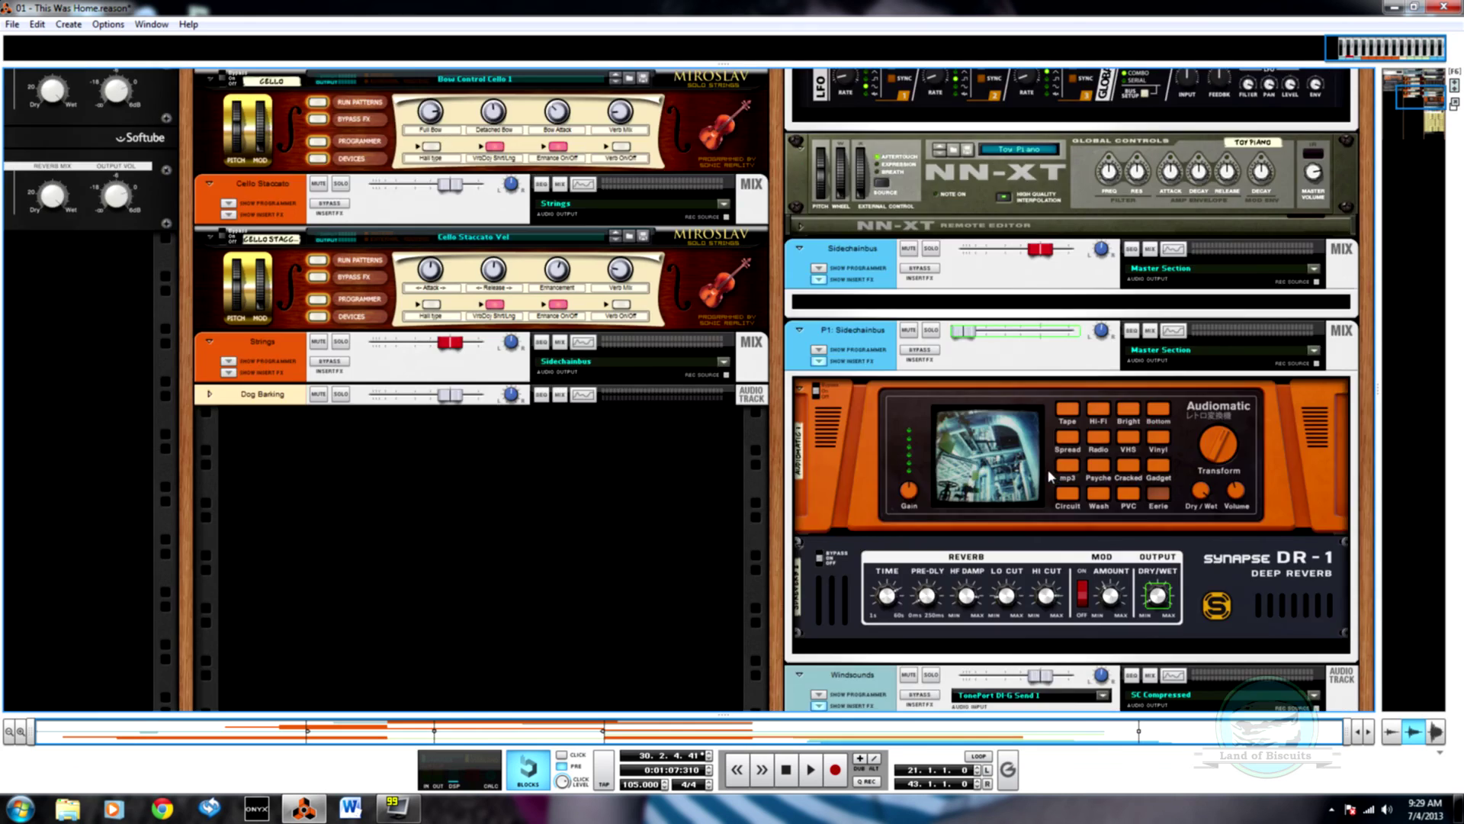
{"action": "scroll", "coordinate": [810, 495], "scroll_direction": "up", "scroll_amount": 5}
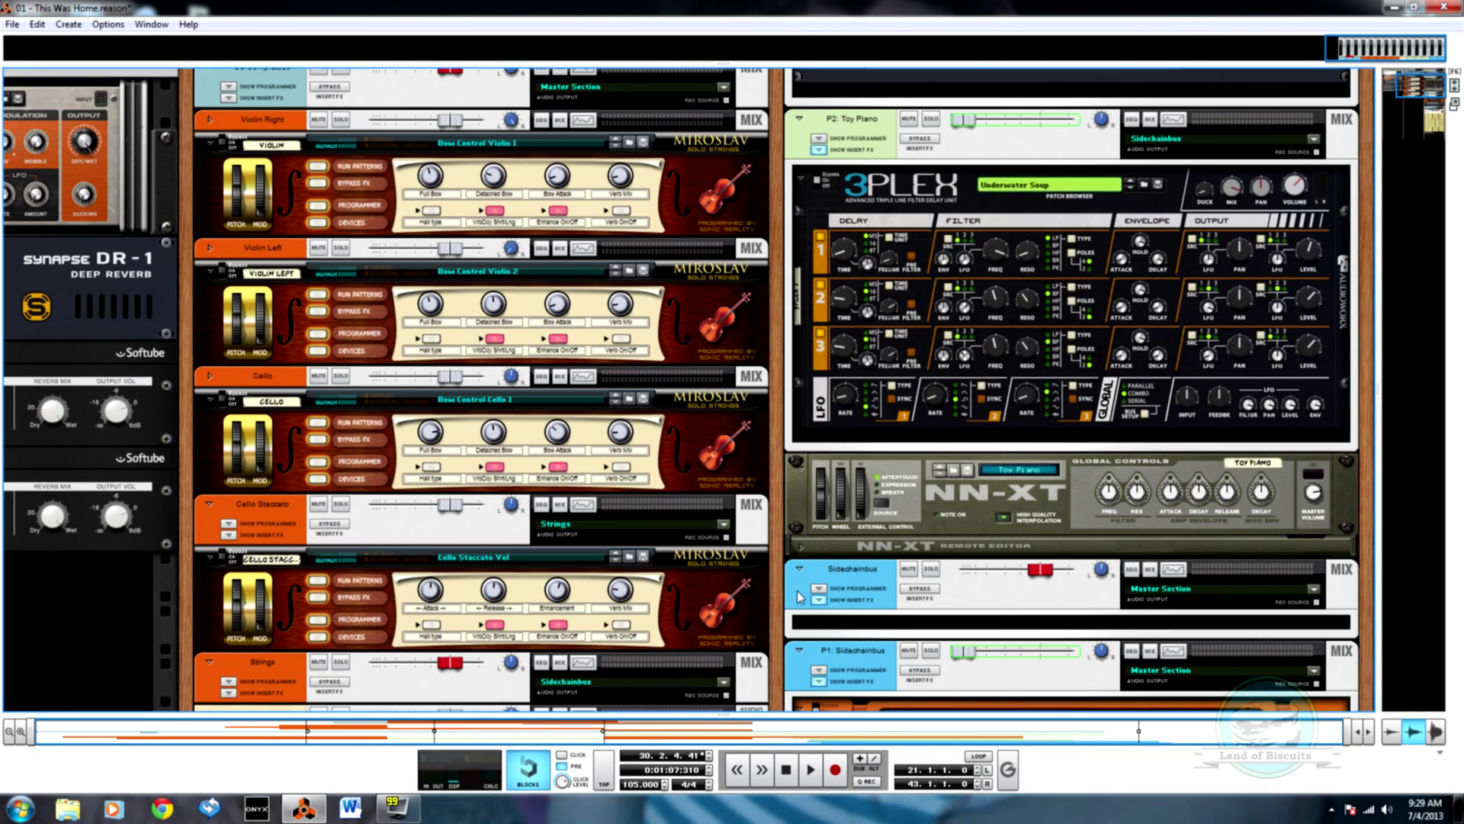
{"action": "key", "text": "Tab"}
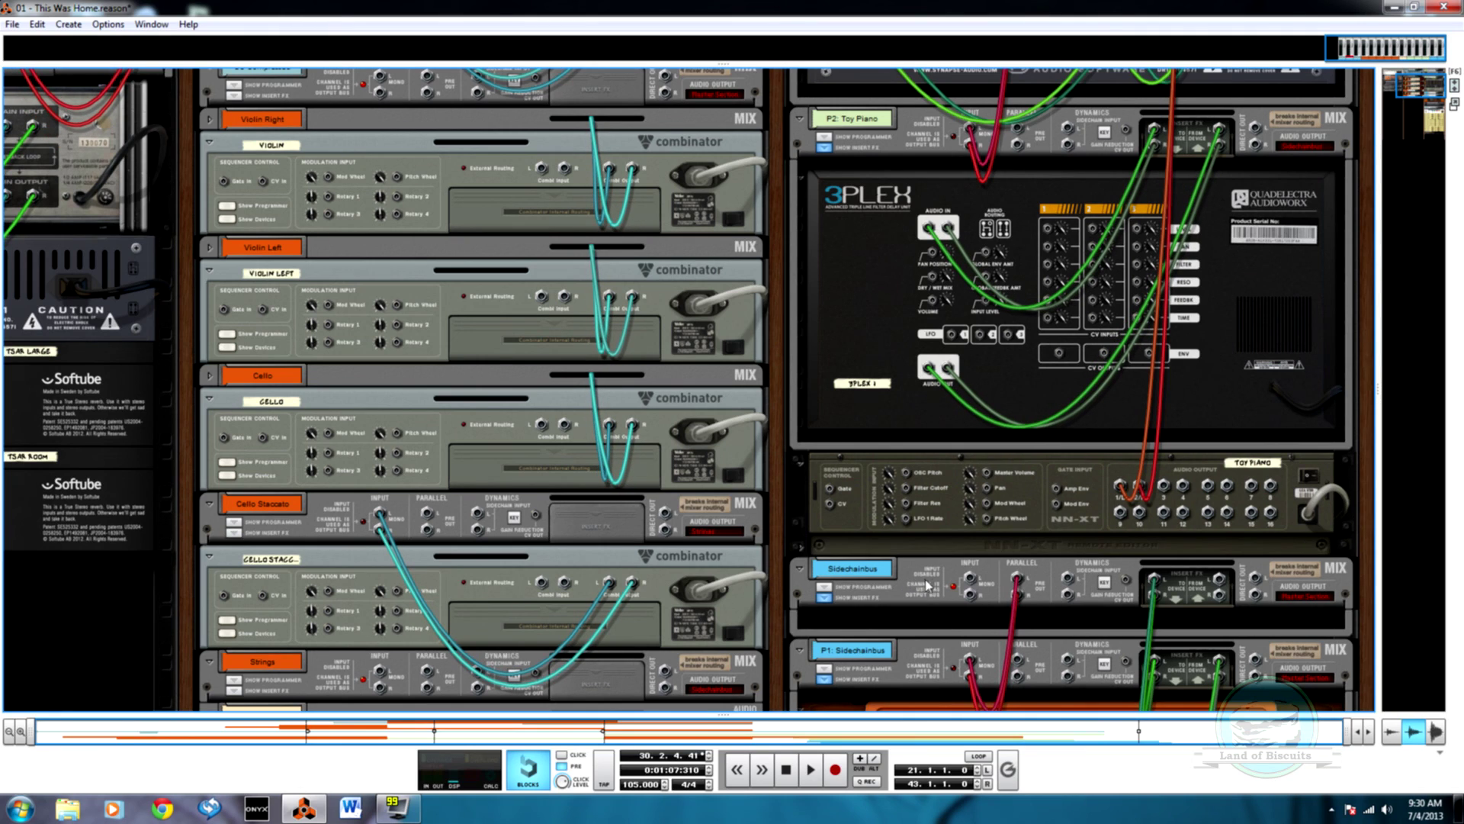
{"action": "scroll", "coordinate": [1086, 581], "scroll_direction": "down", "scroll_amount": 15}
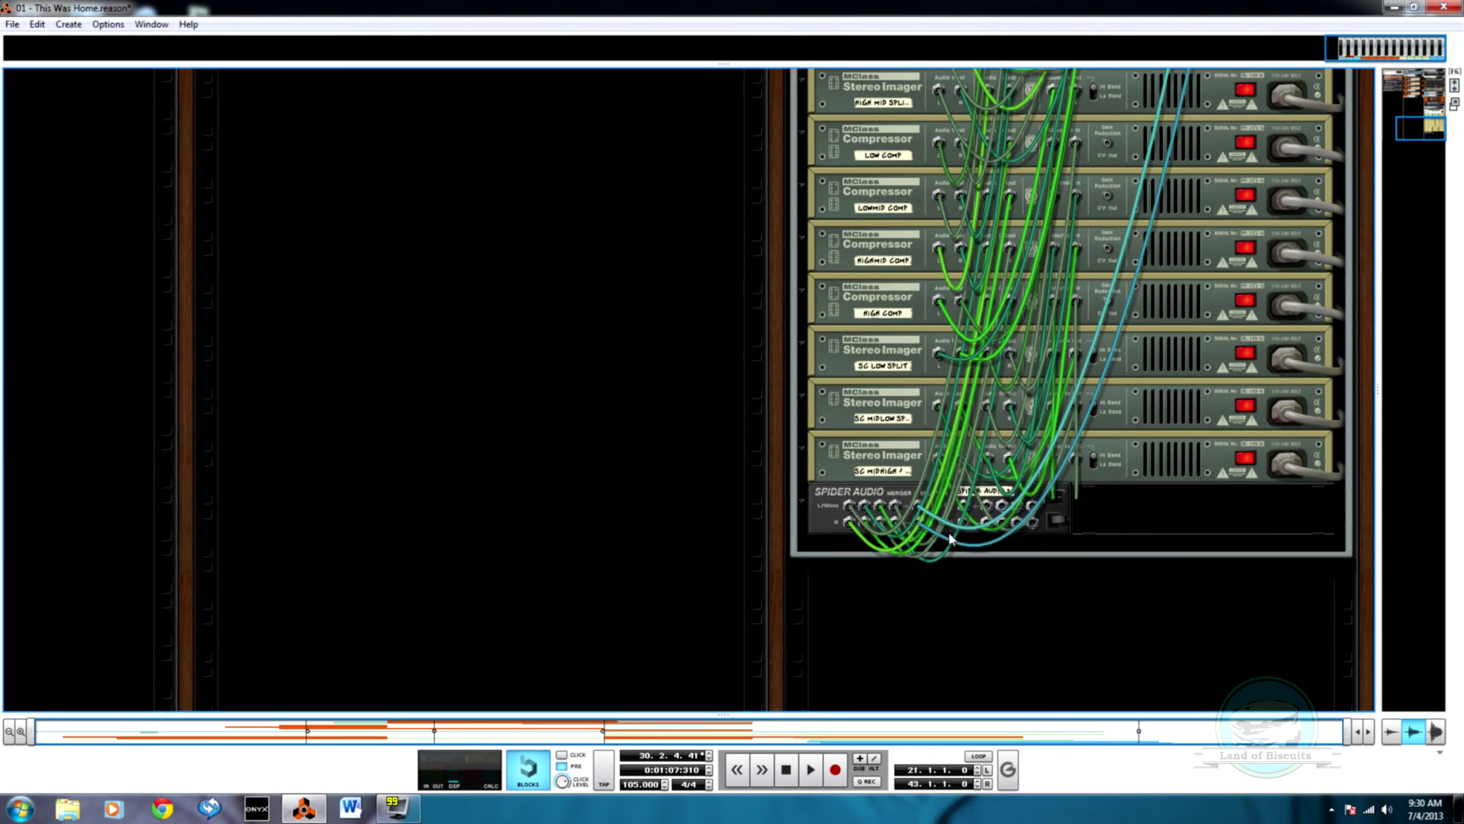
{"action": "key", "text": "Tab"}
{"action": "scroll", "coordinate": [889, 454], "scroll_direction": "up", "scroll_amount": 5}
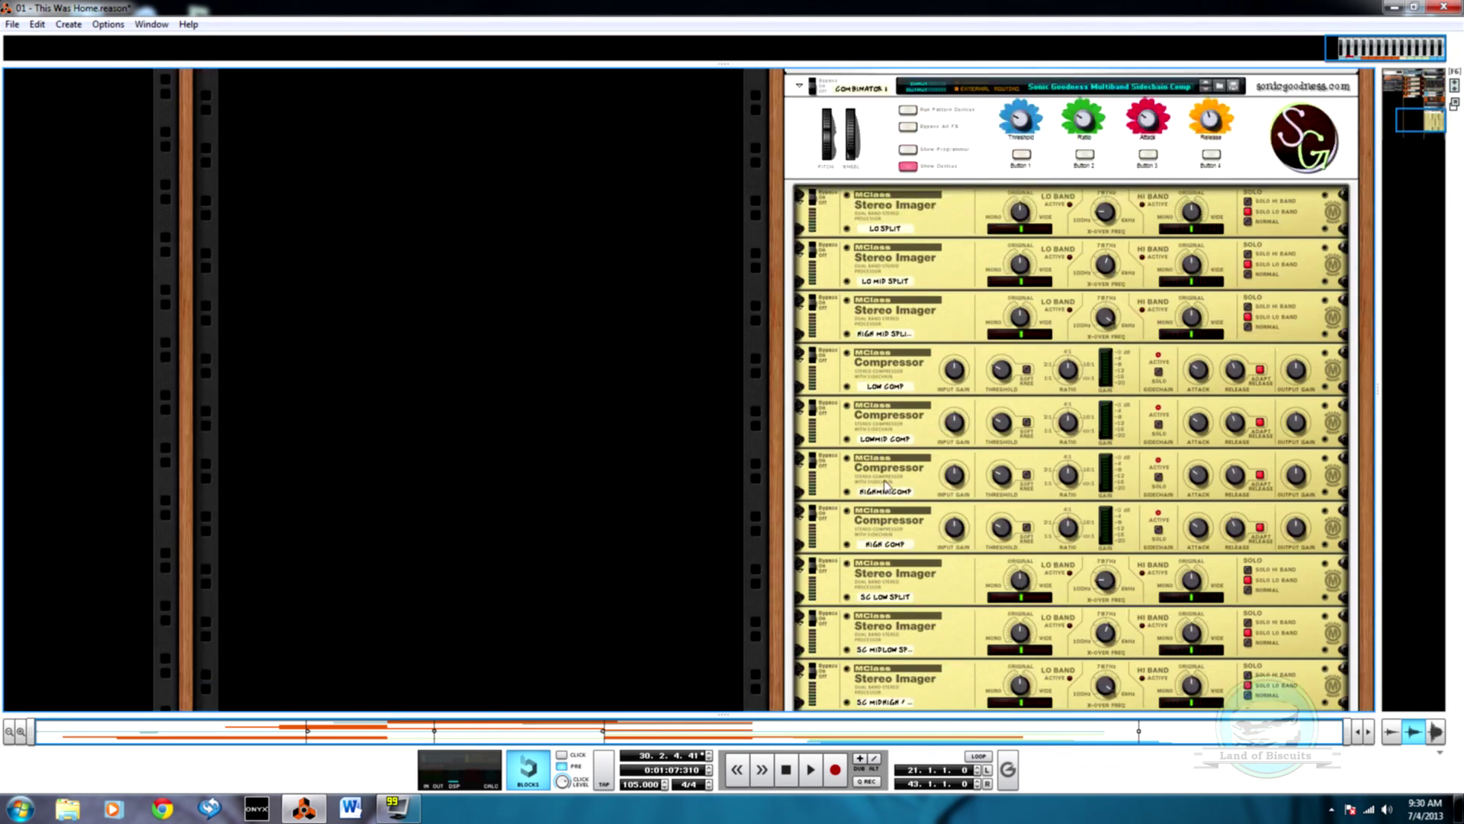
{"action": "scroll", "coordinate": [1010, 472], "scroll_direction": "up", "scroll_amount": 3}
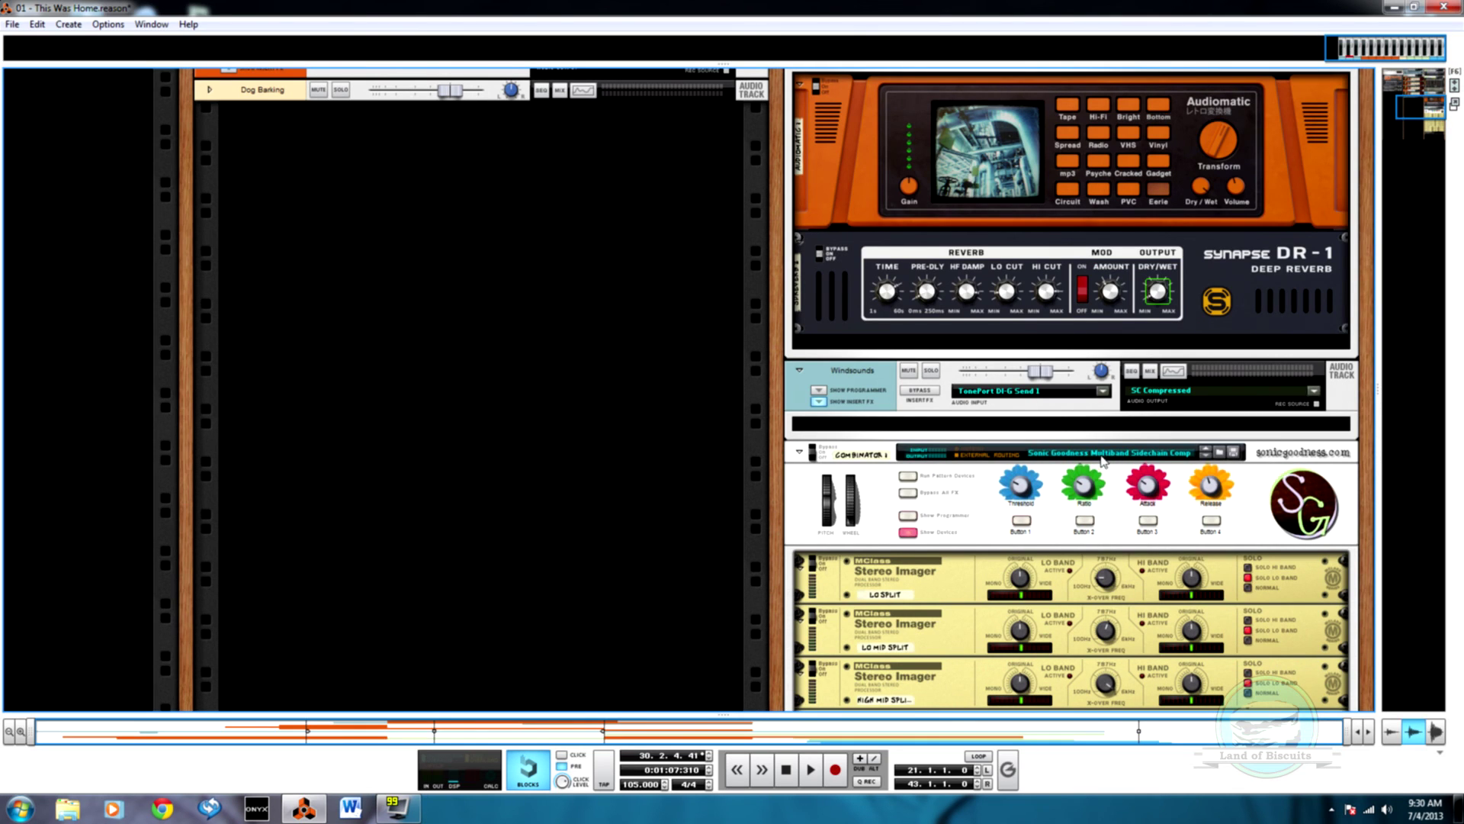
{"action": "scroll", "coordinate": [1022, 504], "scroll_direction": "up", "scroll_amount": 1}
{"action": "key", "text": "Tab"}
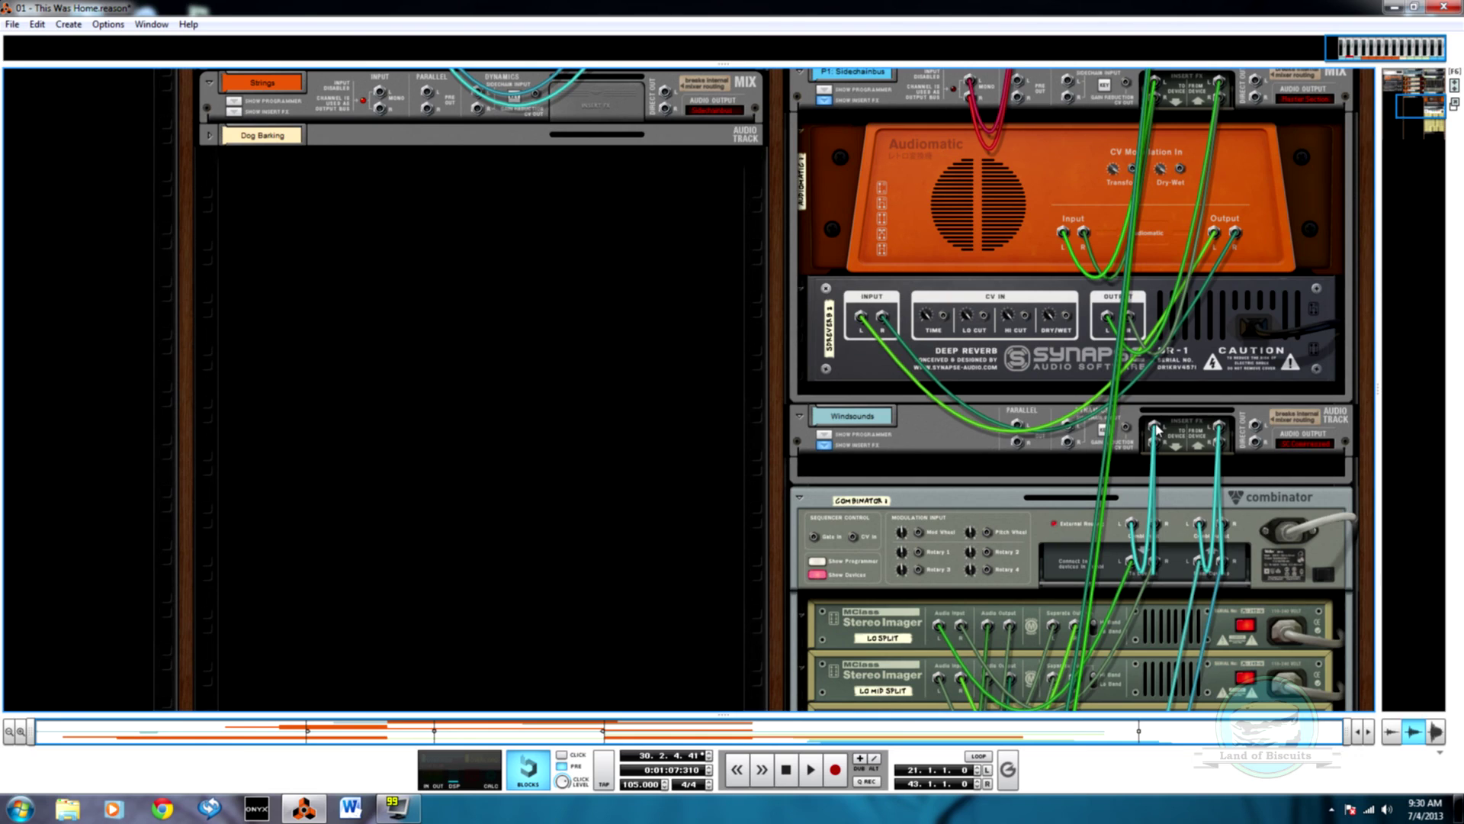
Unplug the Windsounds insert cables from the Combinator and move Windsounds above Piano
{"action": "left_click_drag", "start_coordinate": [1154, 431], "coordinate": [1117, 467]}
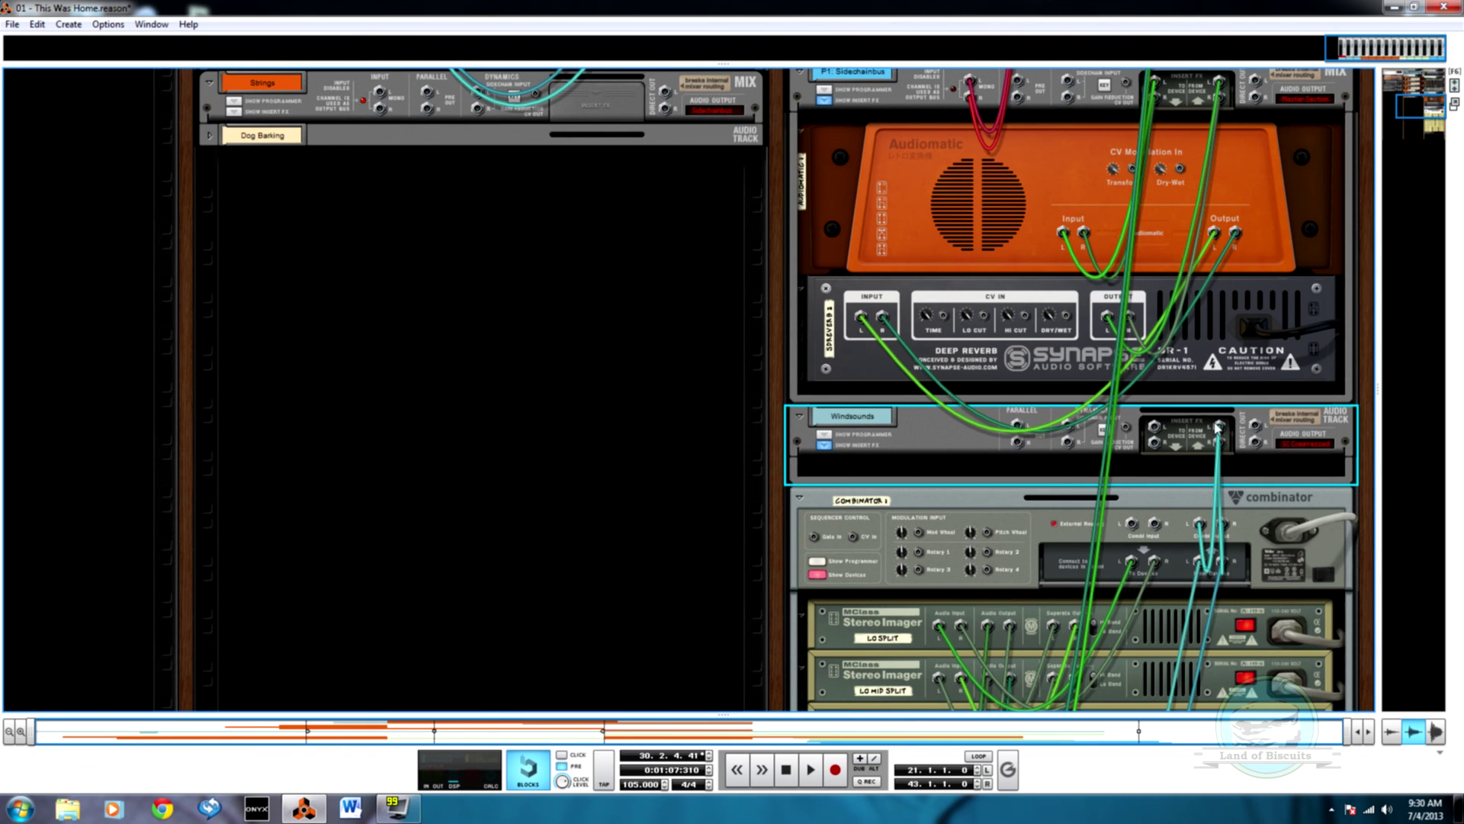
{"action": "left_click_drag", "start_coordinate": [1220, 431], "coordinate": [1072, 492]}
{"action": "scroll", "coordinate": [876, 503], "scroll_direction": "up", "scroll_amount": 6}
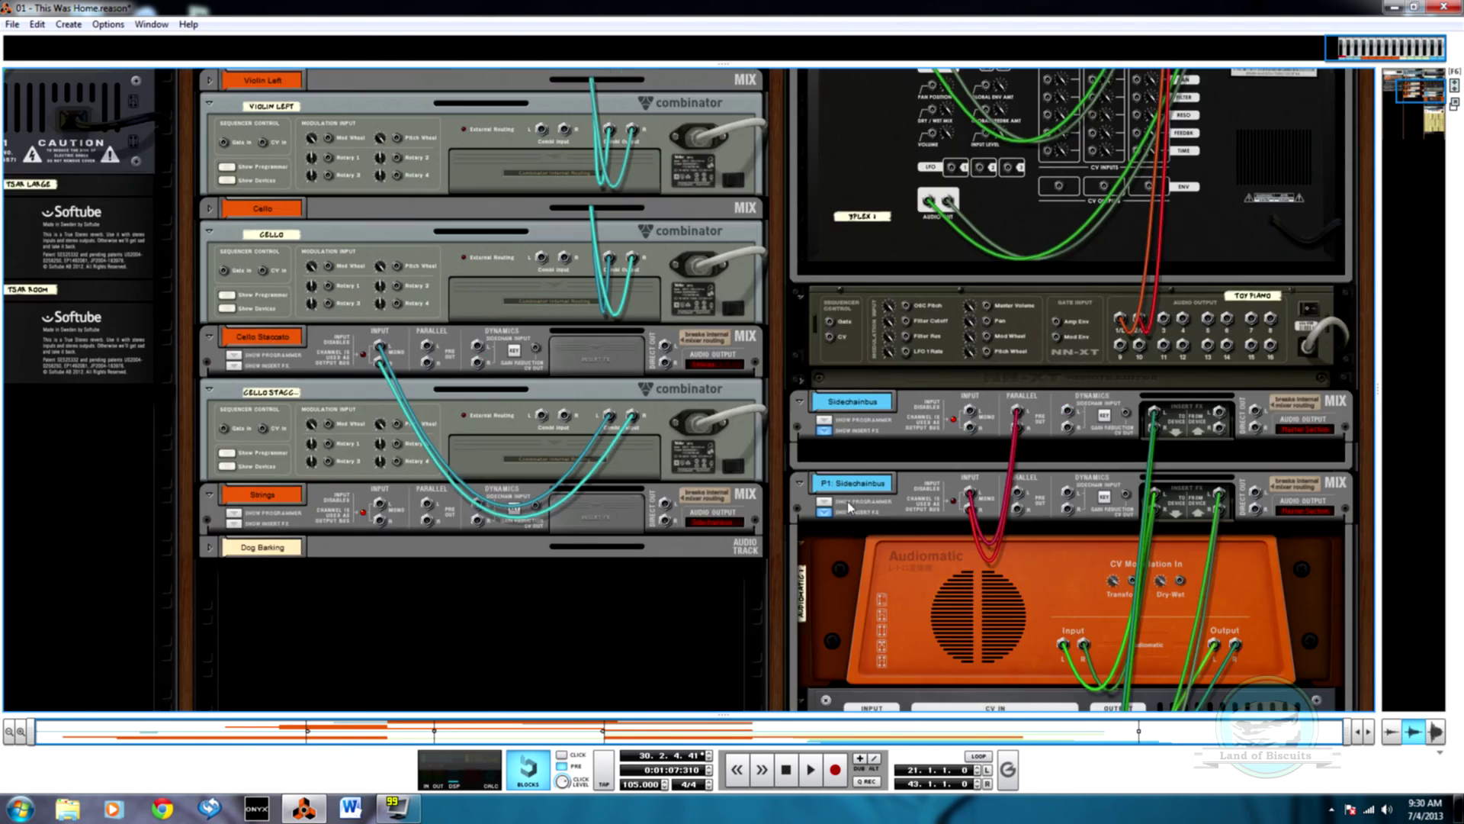
{"action": "scroll", "coordinate": [544, 541], "scroll_direction": "up", "scroll_amount": 3}
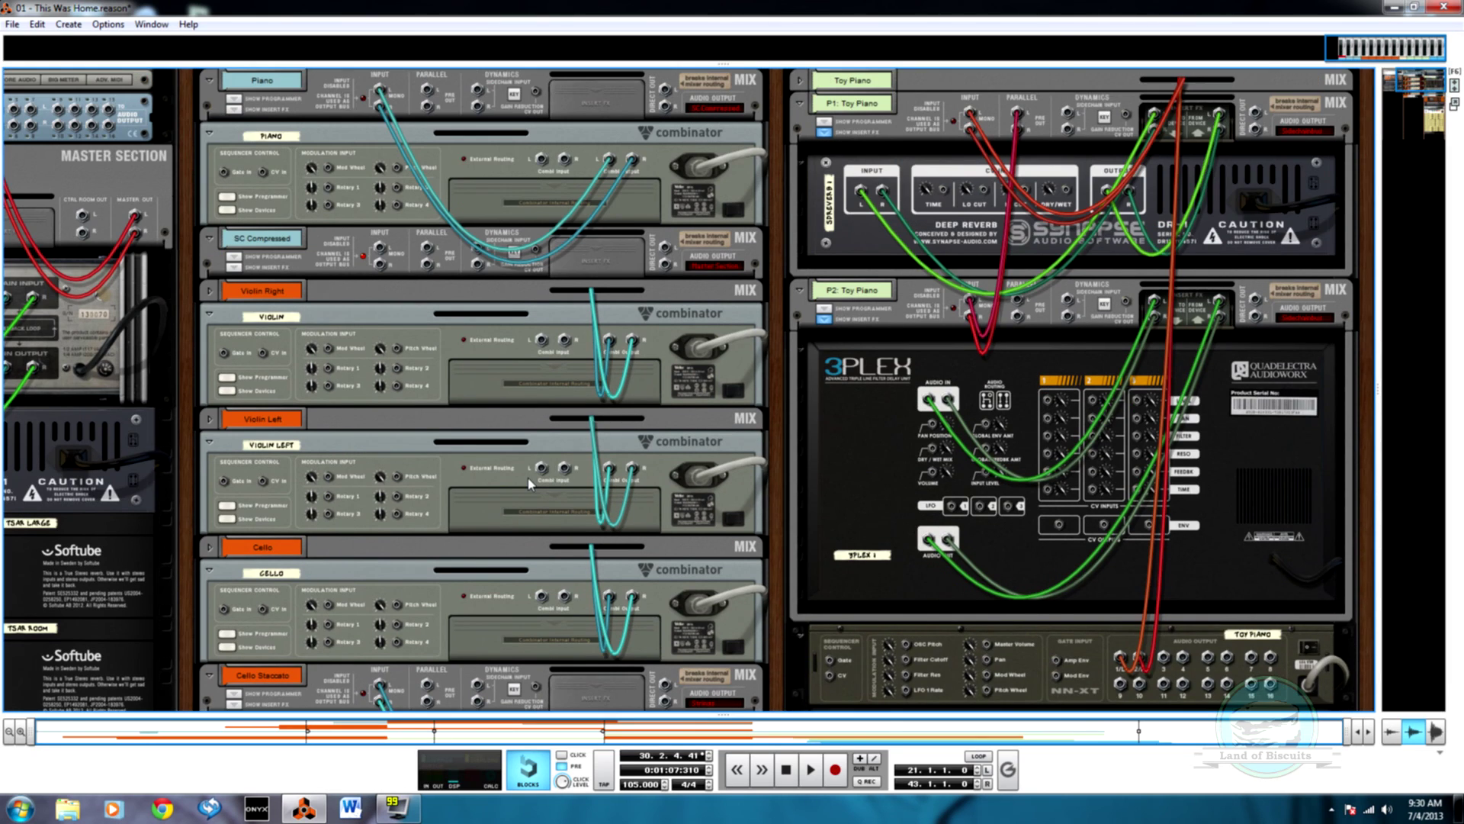
{"action": "scroll", "coordinate": [488, 336], "scroll_direction": "down", "scroll_amount": 15}
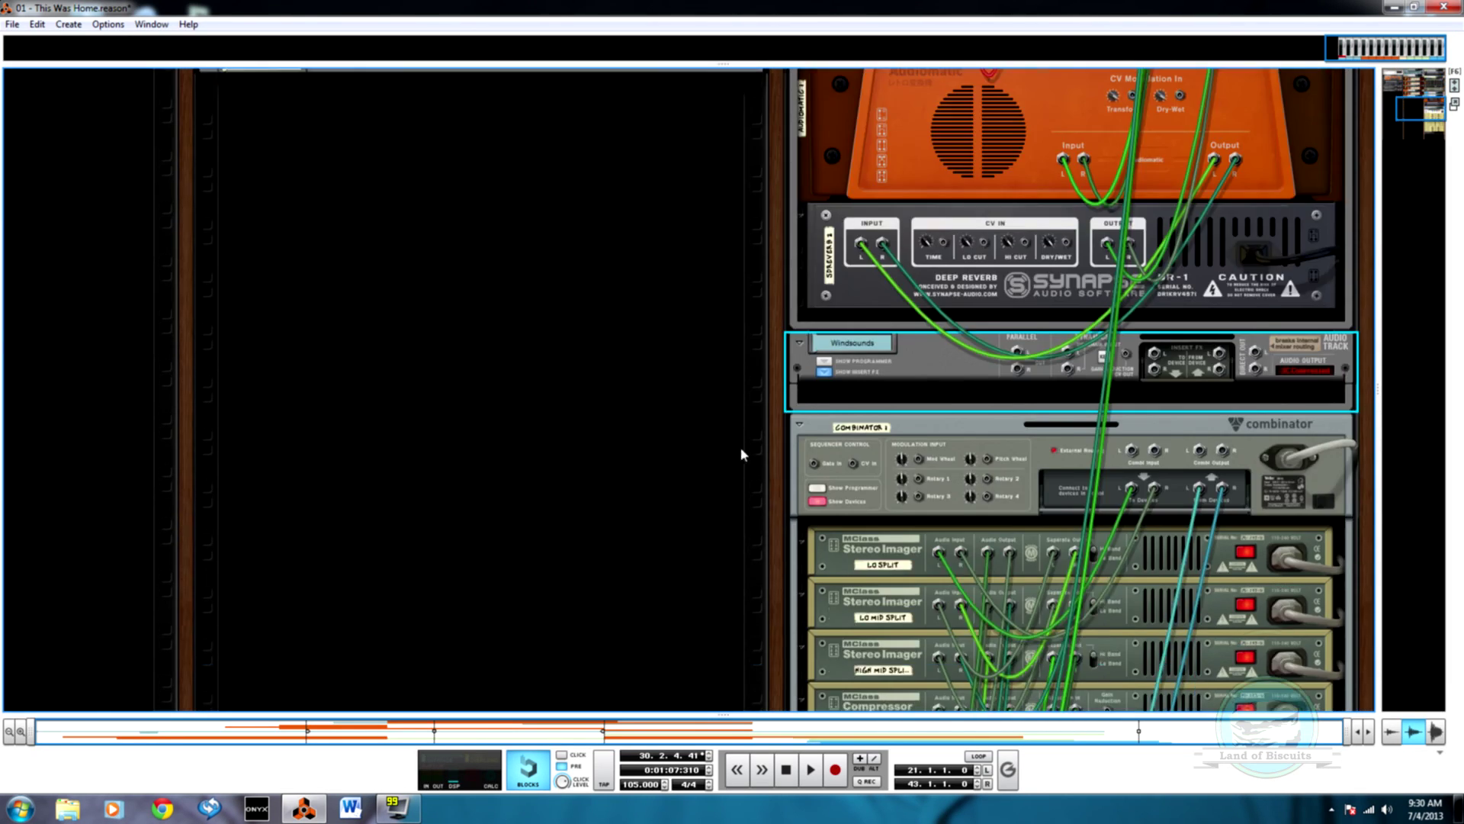
{"action": "scroll", "coordinate": [794, 452], "scroll_direction": "up", "scroll_amount": 2}
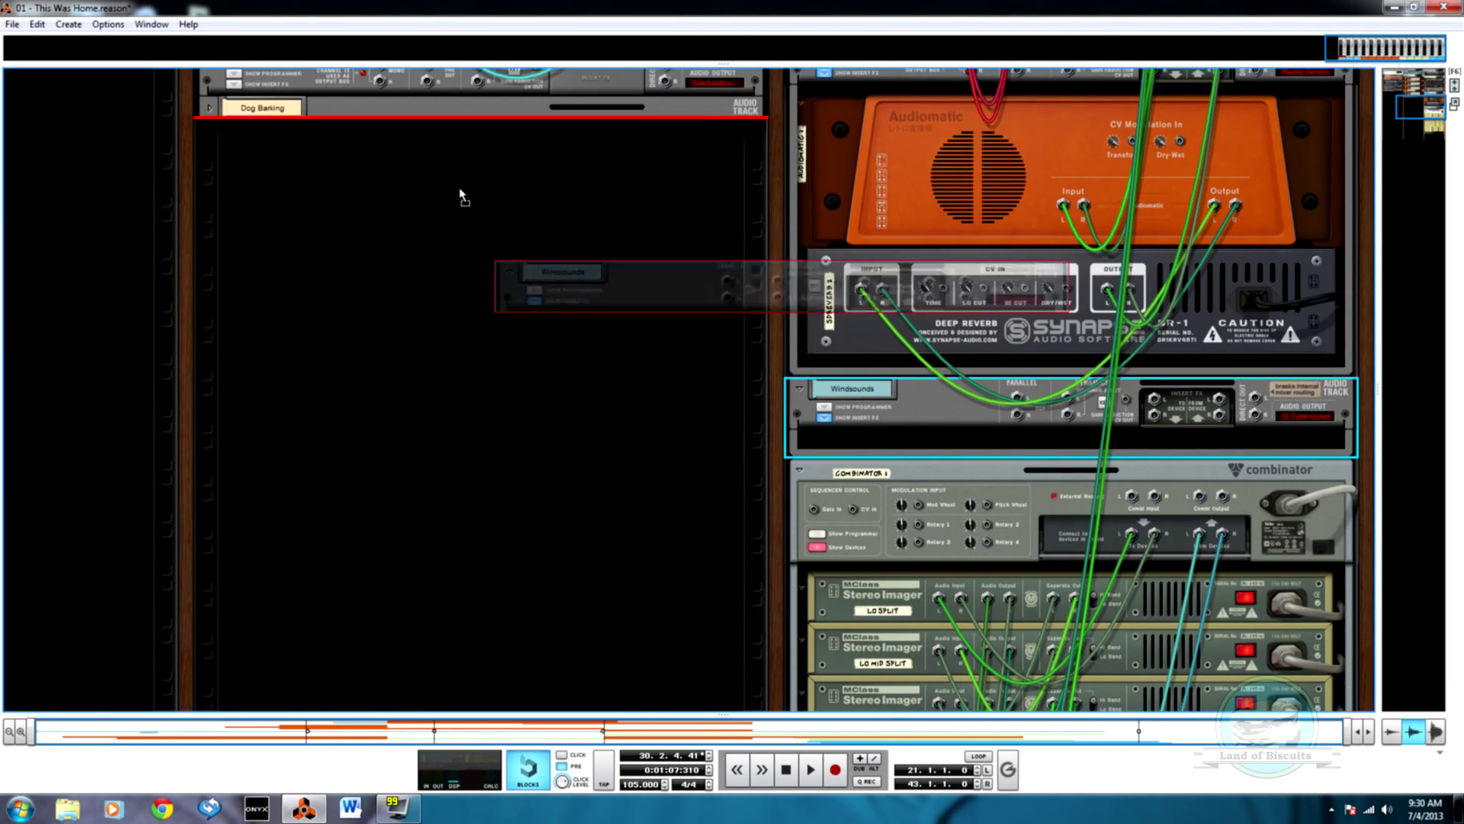
{"action": "scroll", "coordinate": [458, 196], "scroll_direction": "up", "scroll_amount": 2}
{"action": "scroll", "coordinate": [410, 8], "scroll_direction": "up", "scroll_amount": 5}
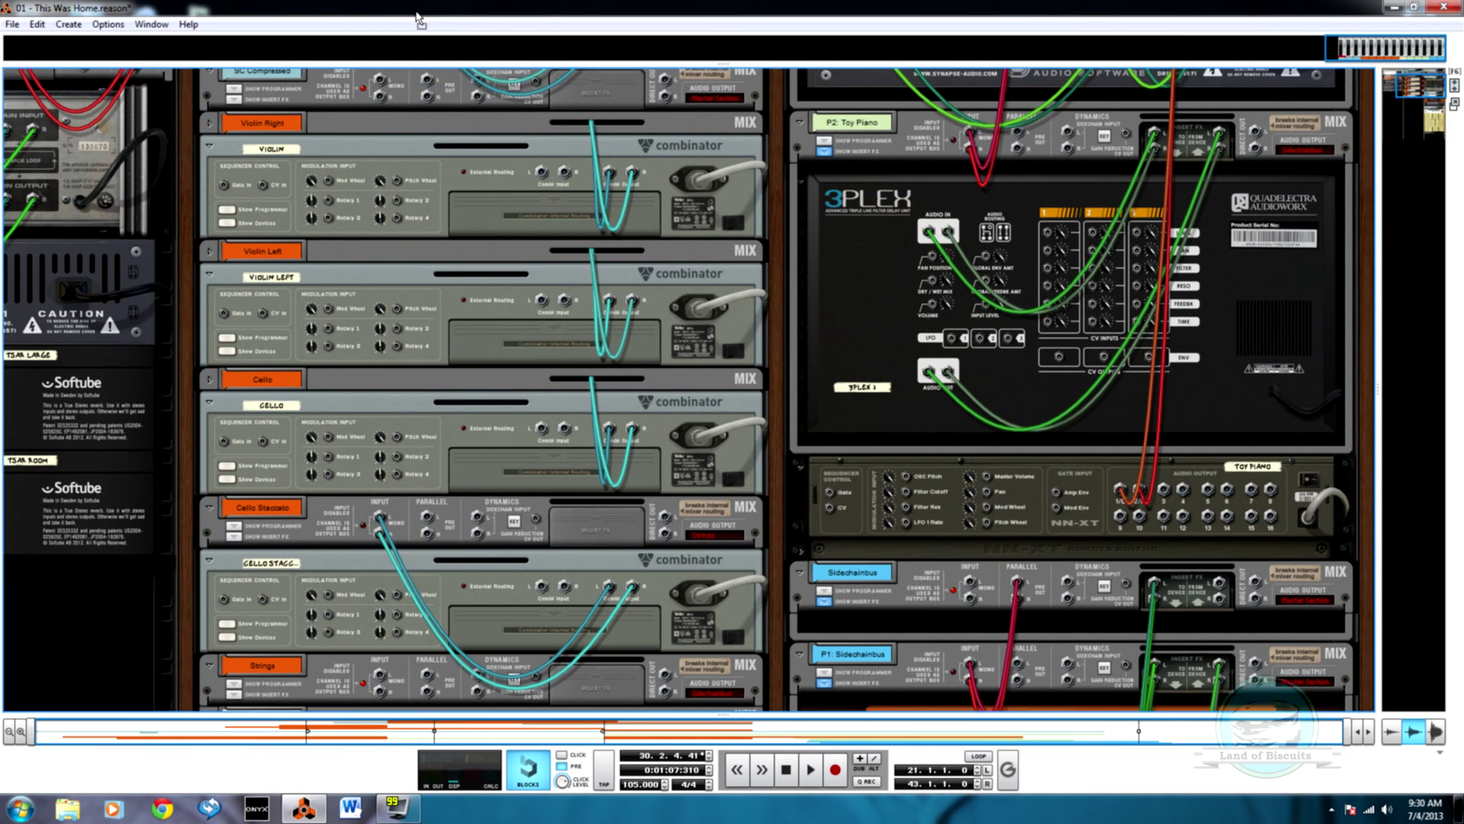
{"action": "left_click_drag", "start_coordinate": [418, 17], "coordinate": [376, 91]}
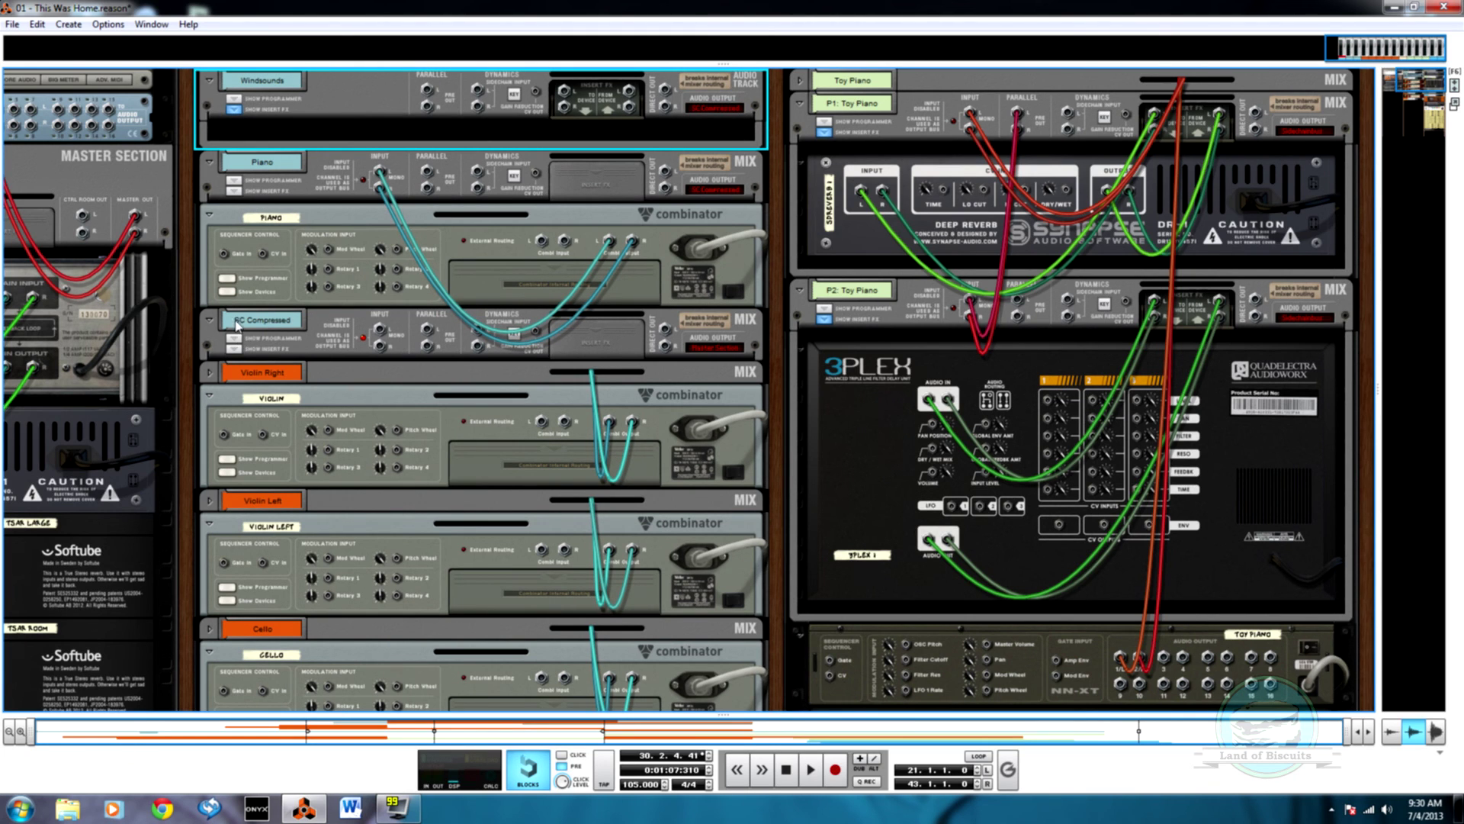
{"action": "scroll", "coordinate": [672, 488], "scroll_direction": "down", "scroll_amount": 9}
Move Combinator 1 into the left column, directly beneath SC Compressed's insert effects
{"action": "scroll", "coordinate": [885, 444], "scroll_direction": "up", "scroll_amount": 3}
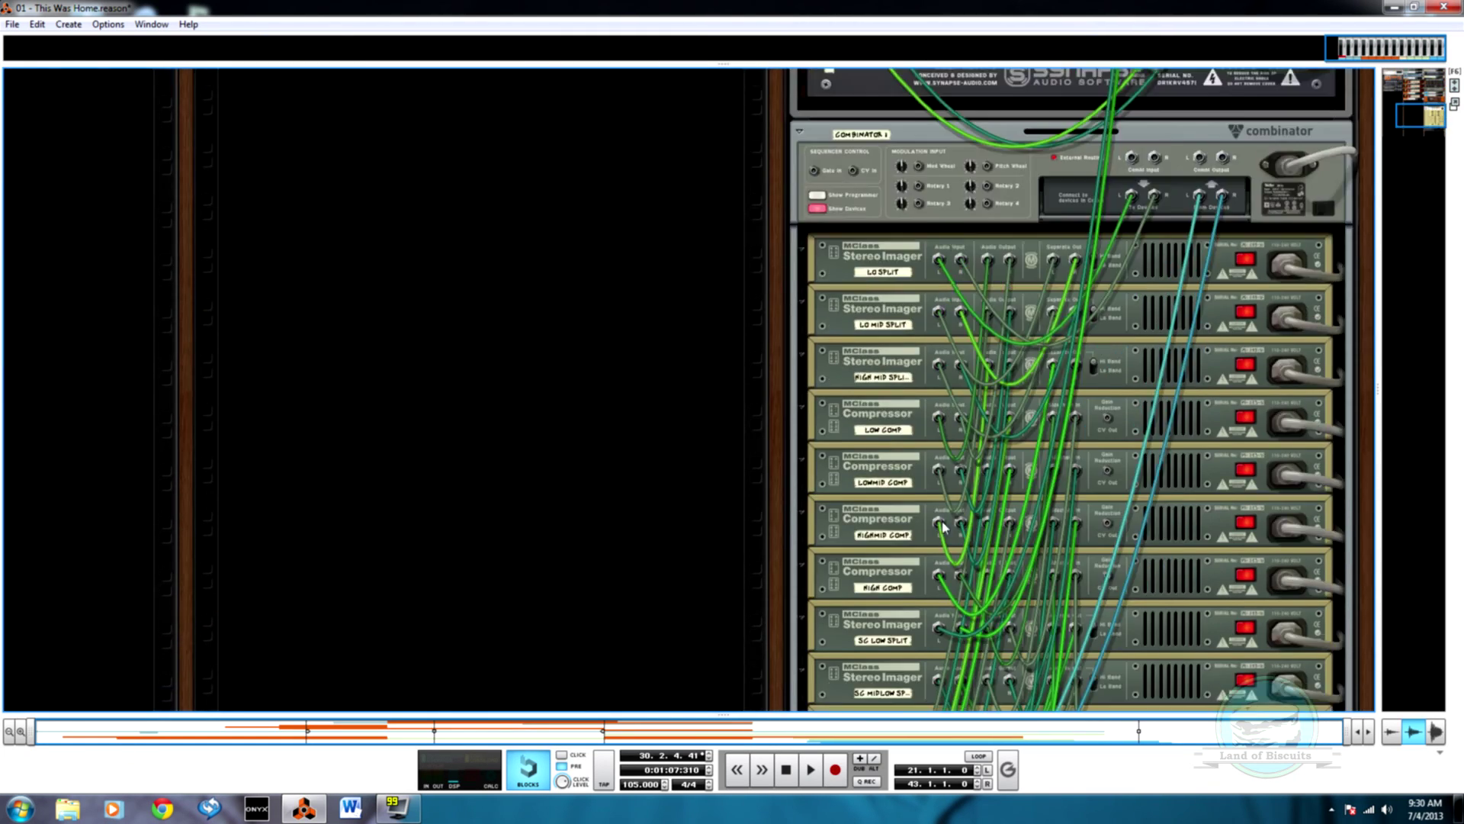
{"action": "left_click_drag", "start_coordinate": [902, 417], "coordinate": [318, 310]}
{"action": "scroll", "coordinate": [447, 330], "scroll_direction": "up", "scroll_amount": 3}
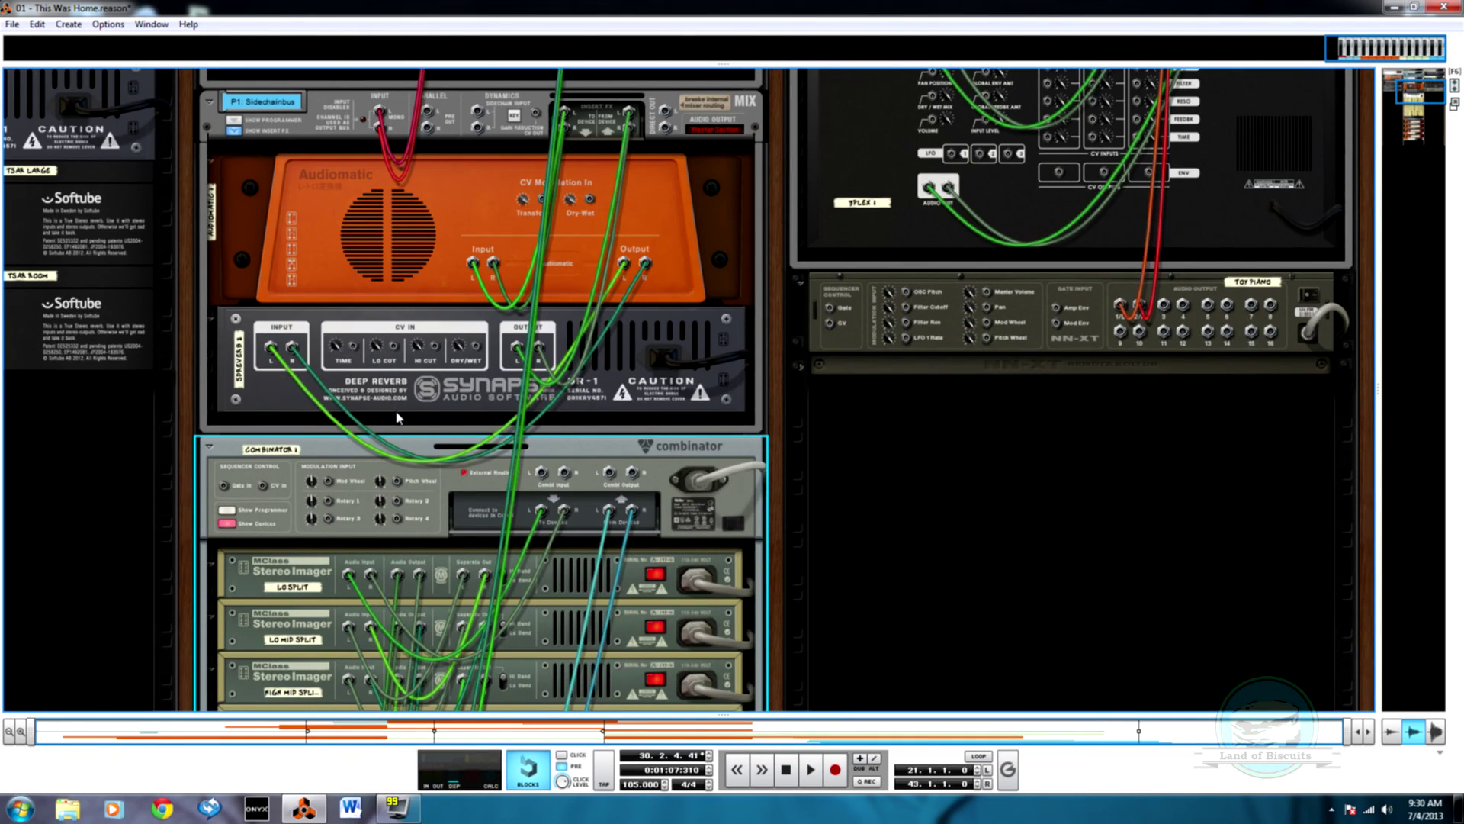
{"action": "scroll", "coordinate": [284, 497], "scroll_direction": "up", "scroll_amount": 3}
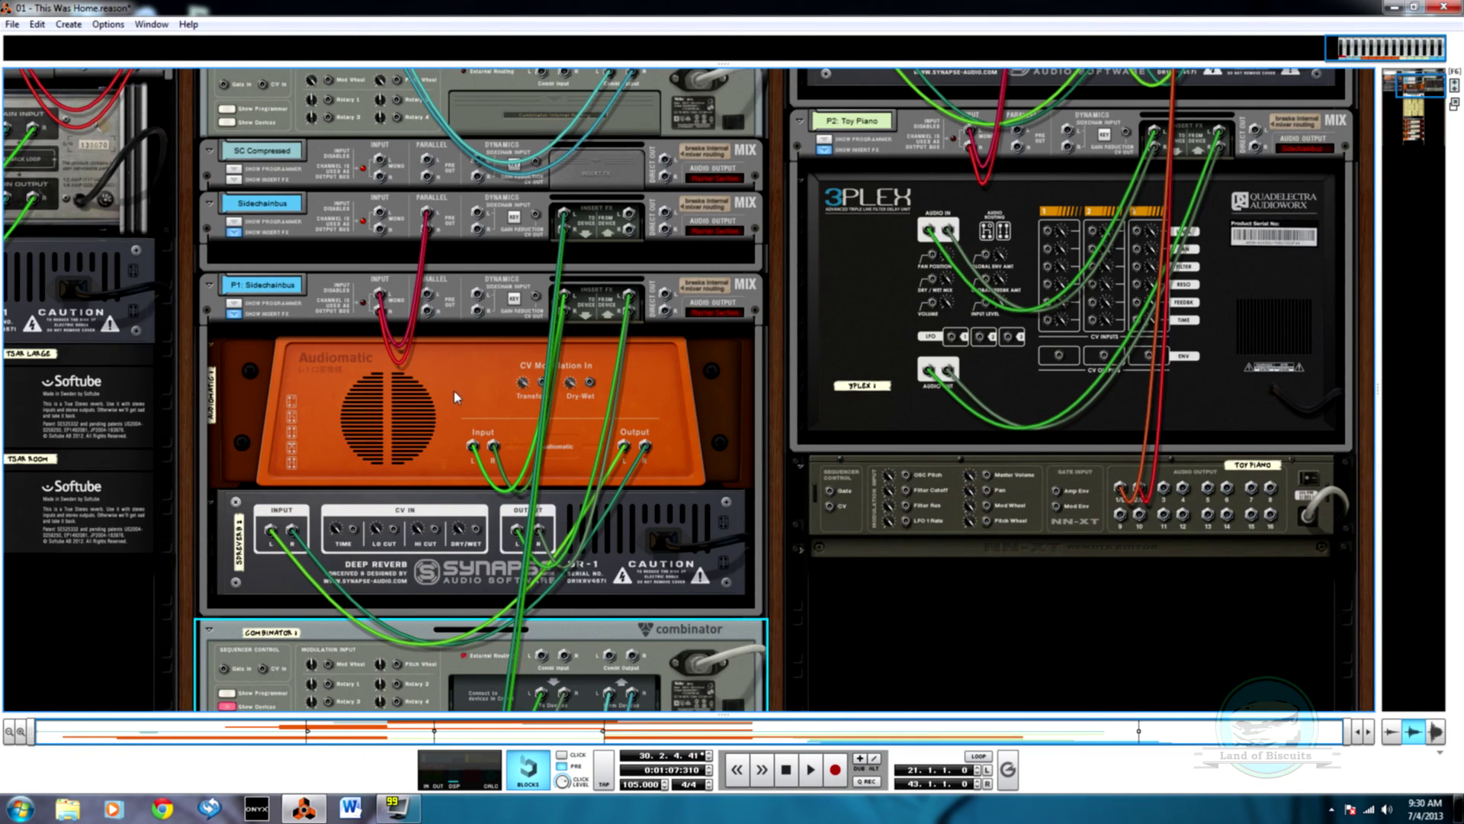
{"action": "left_click", "coordinate": [232, 180]}
{"action": "left_click_drag", "start_coordinate": [563, 163], "coordinate": [628, 84]}
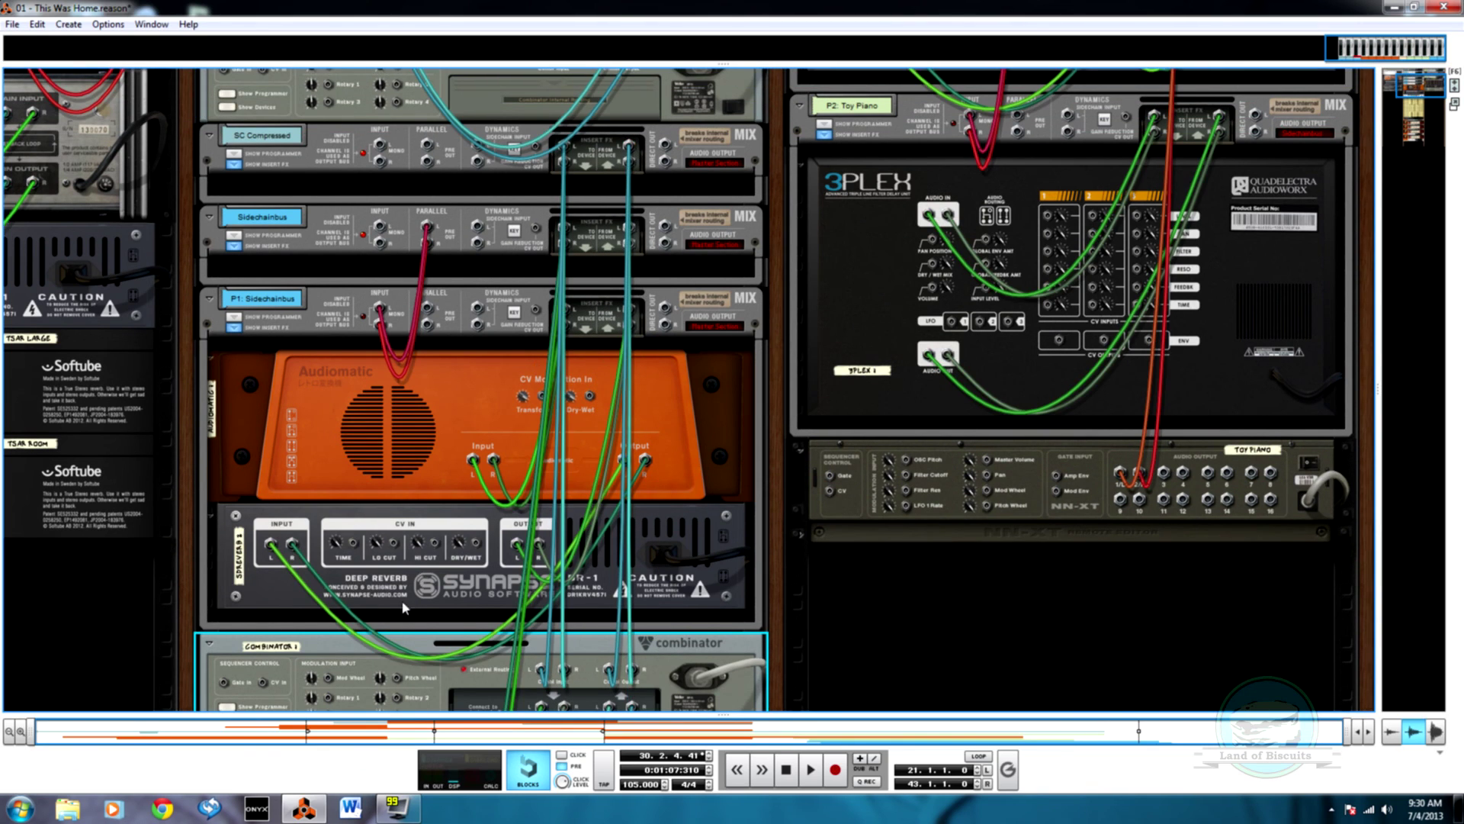
{"action": "left_click_drag", "start_coordinate": [373, 655], "coordinate": [411, 222]}
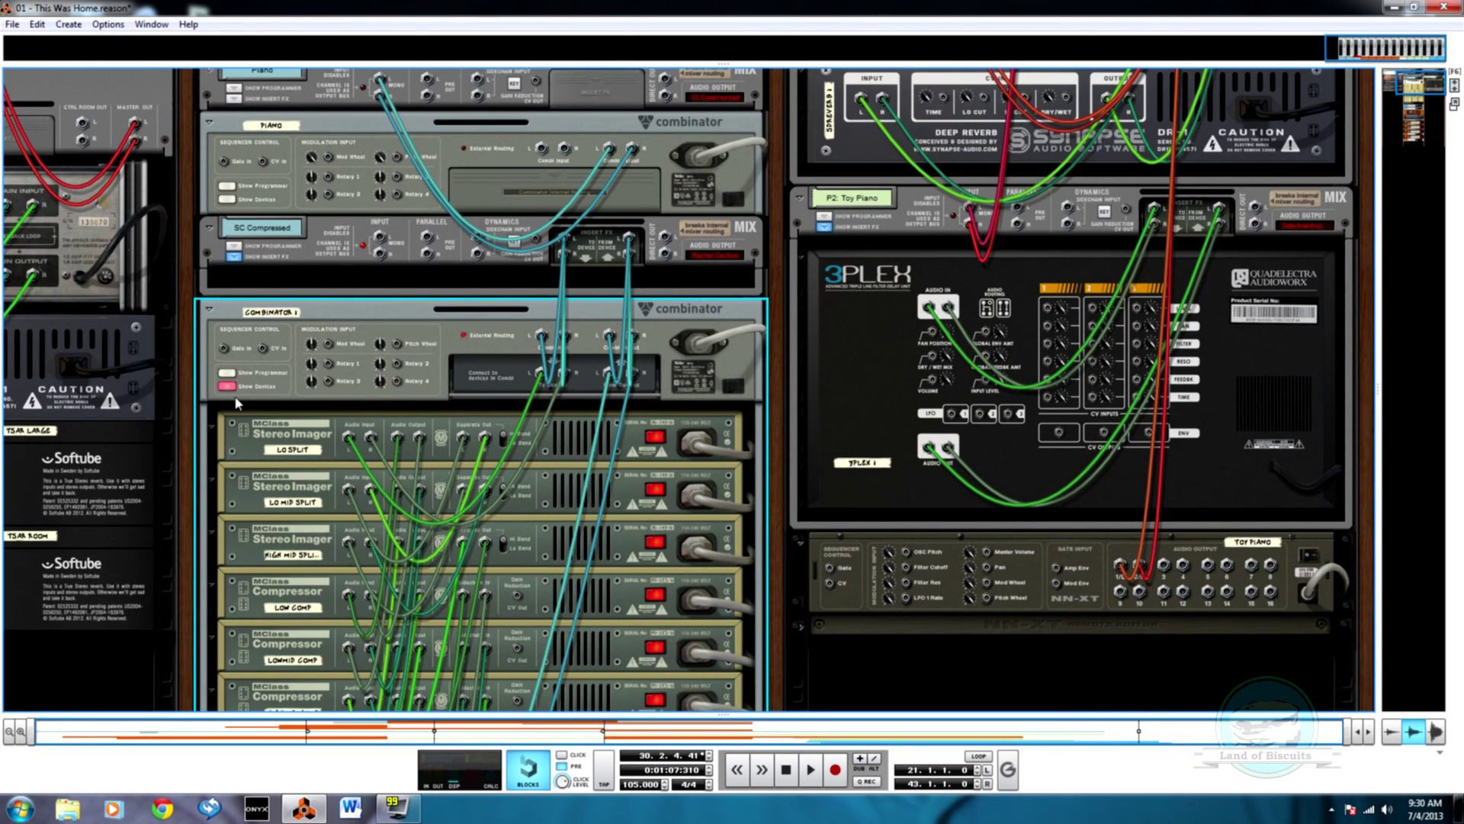
Collapse the Combinator and P1 Sidechainbus device lists, flip the rack front, and show the sequencer
{"action": "scroll", "coordinate": [237, 402], "scroll_direction": "down", "scroll_amount": 5}
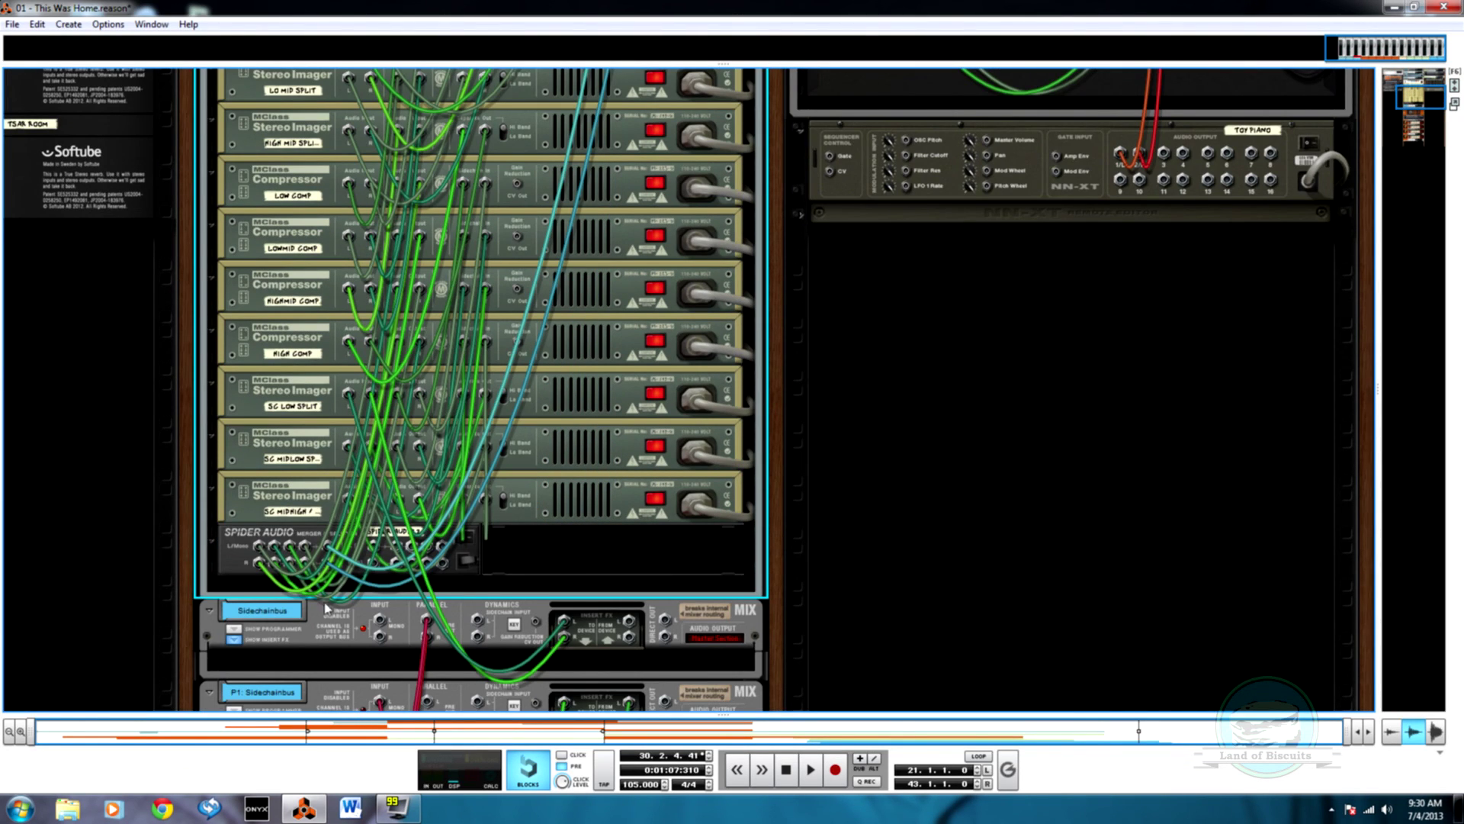
{"action": "scroll", "coordinate": [322, 640], "scroll_direction": "down", "scroll_amount": 6}
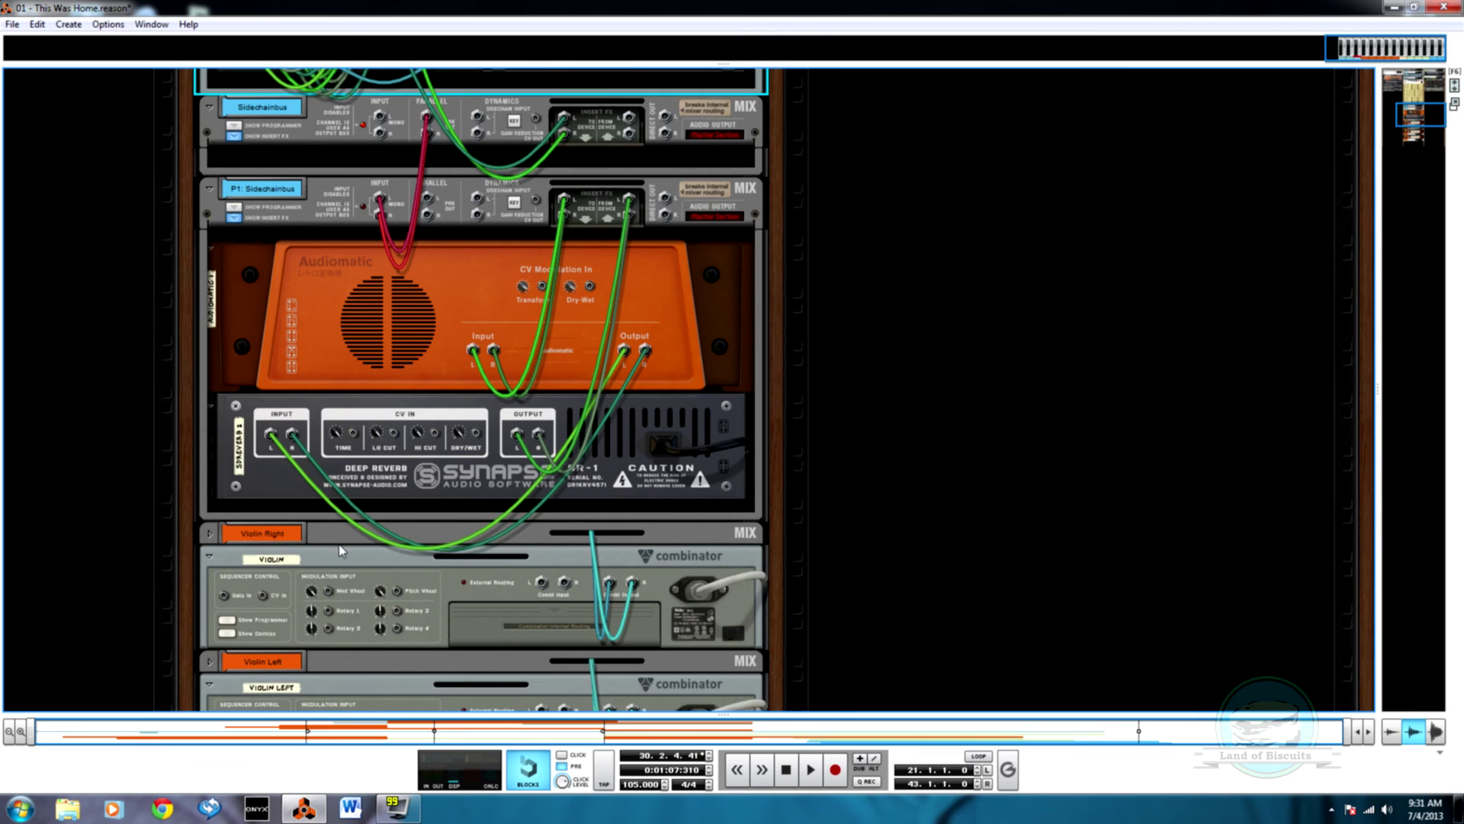
{"action": "scroll", "coordinate": [336, 543], "scroll_direction": "up", "scroll_amount": 3}
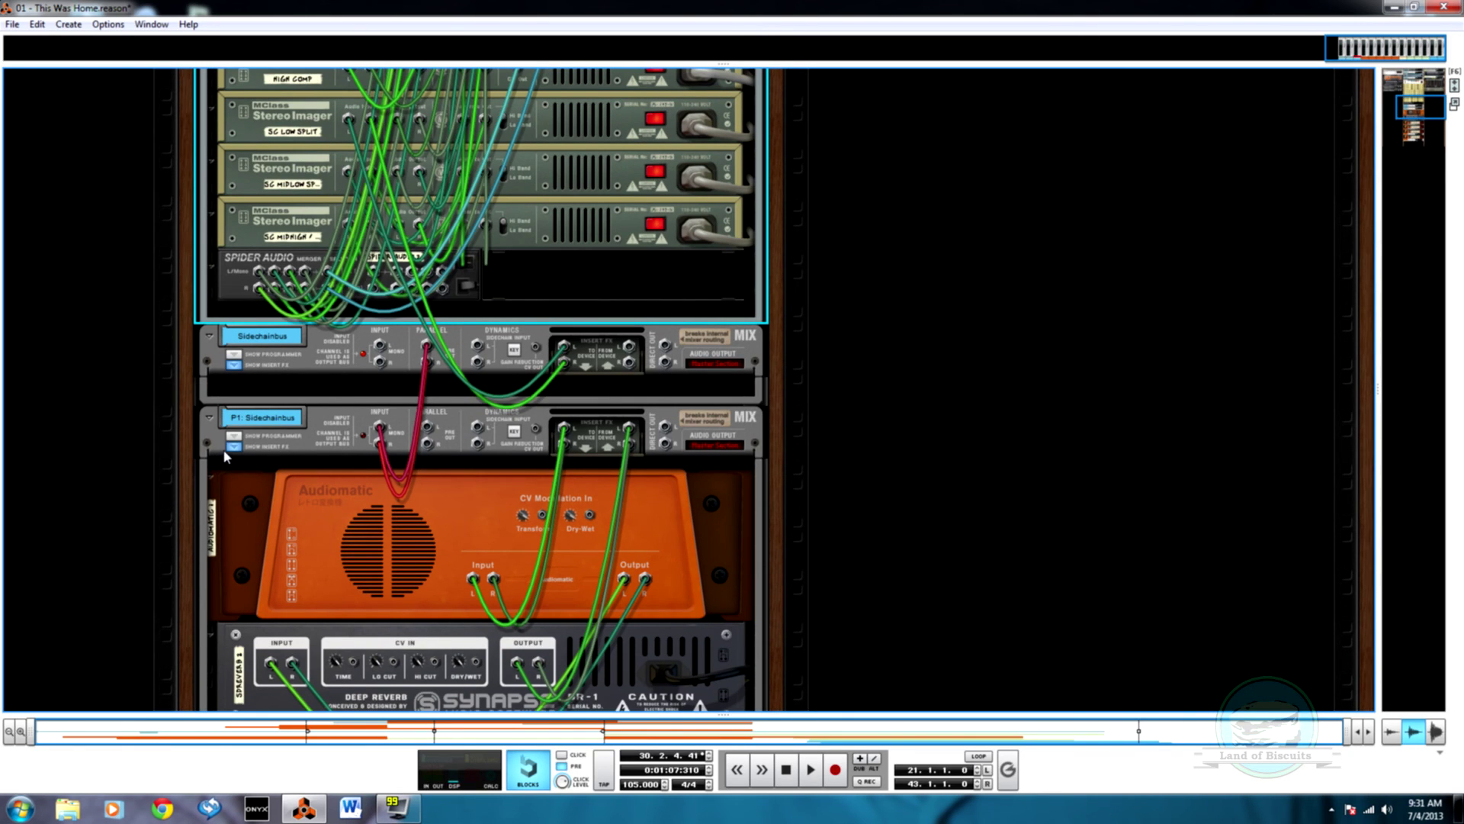
{"action": "scroll", "coordinate": [226, 456], "scroll_direction": "up", "scroll_amount": 10}
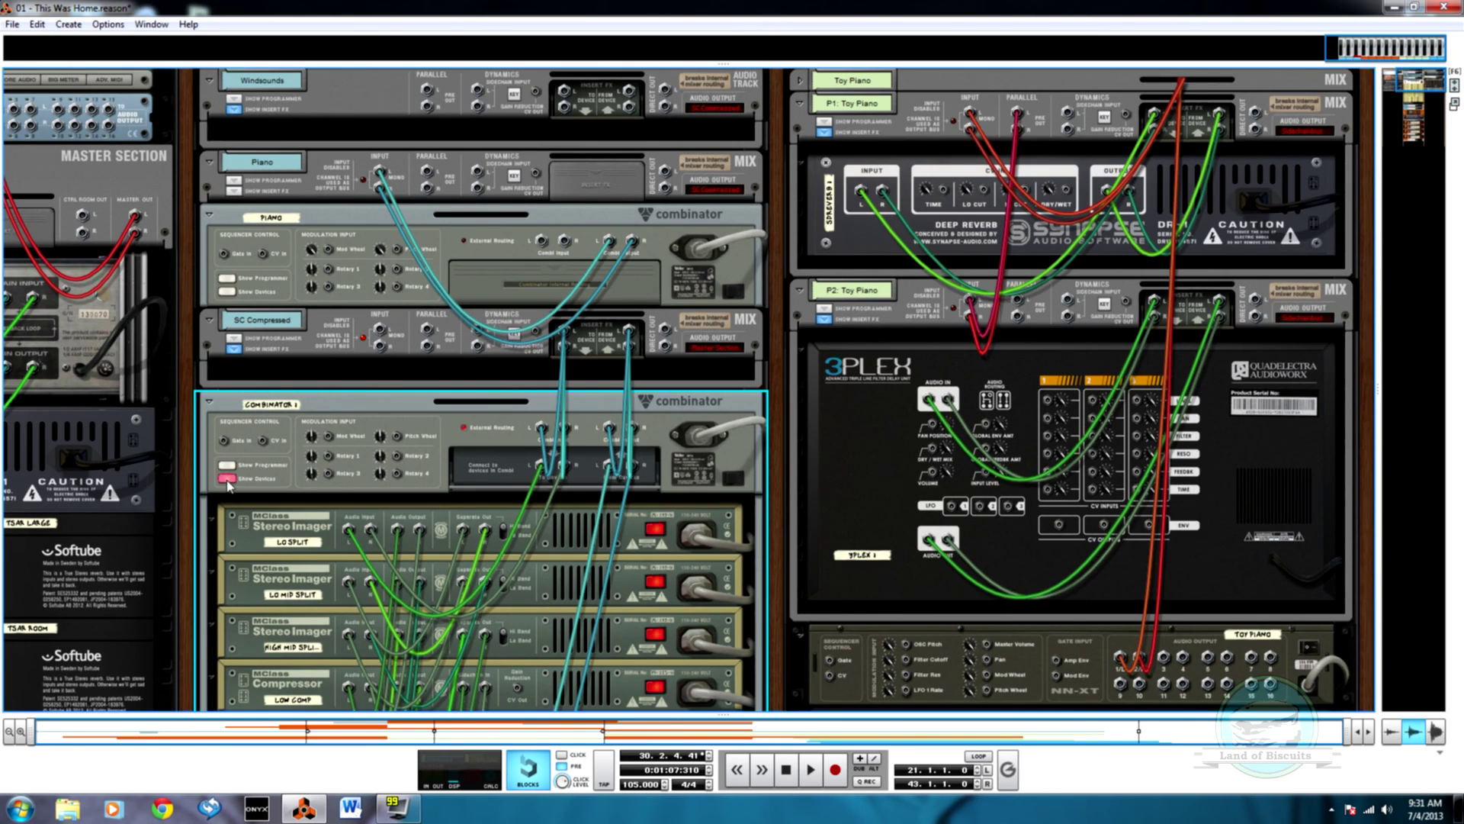
{"action": "left_click", "coordinate": [226, 480]}
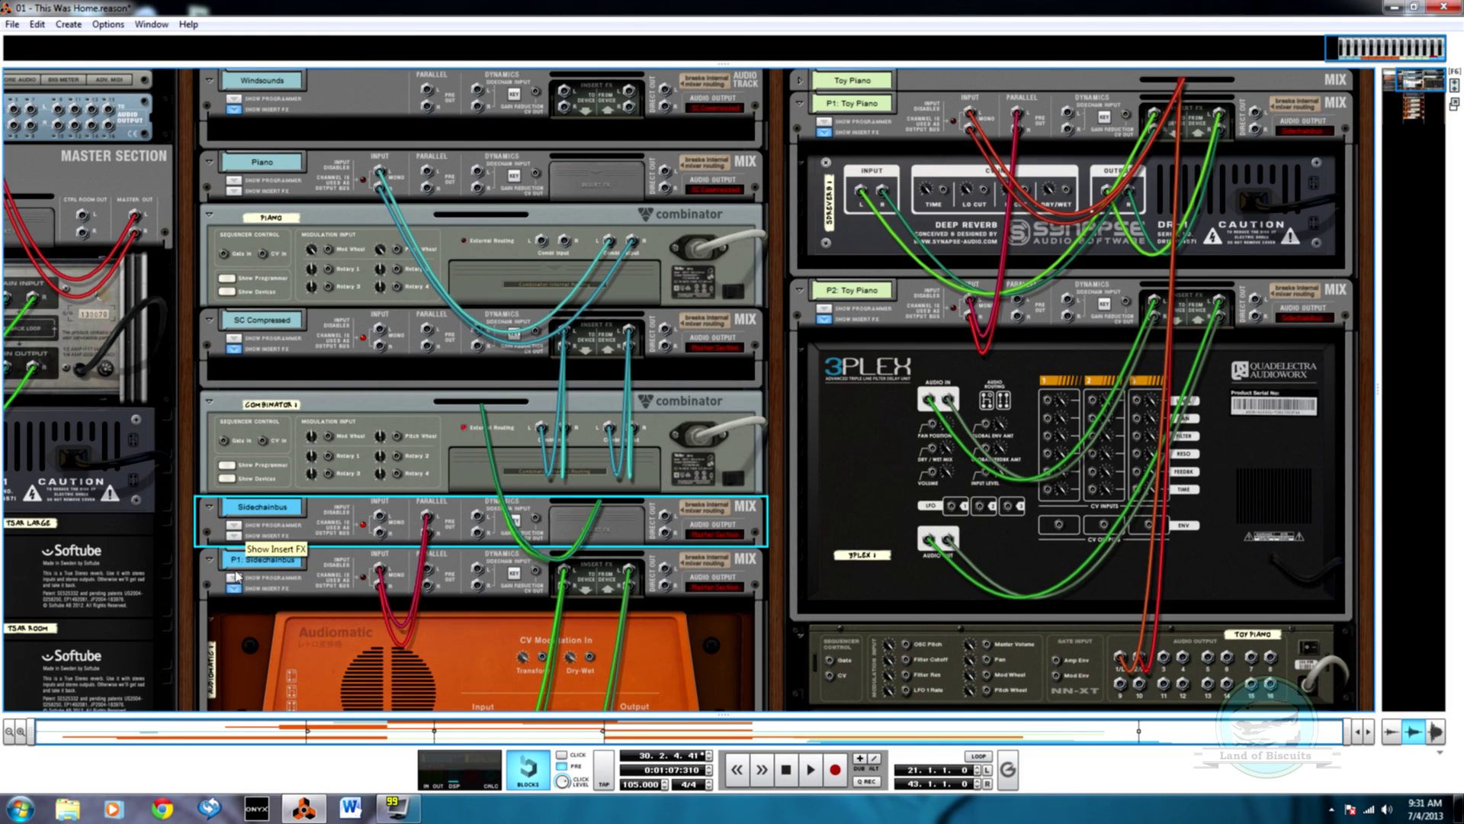
{"action": "left_click", "coordinate": [233, 588]}
{"action": "key", "text": "Tab"}
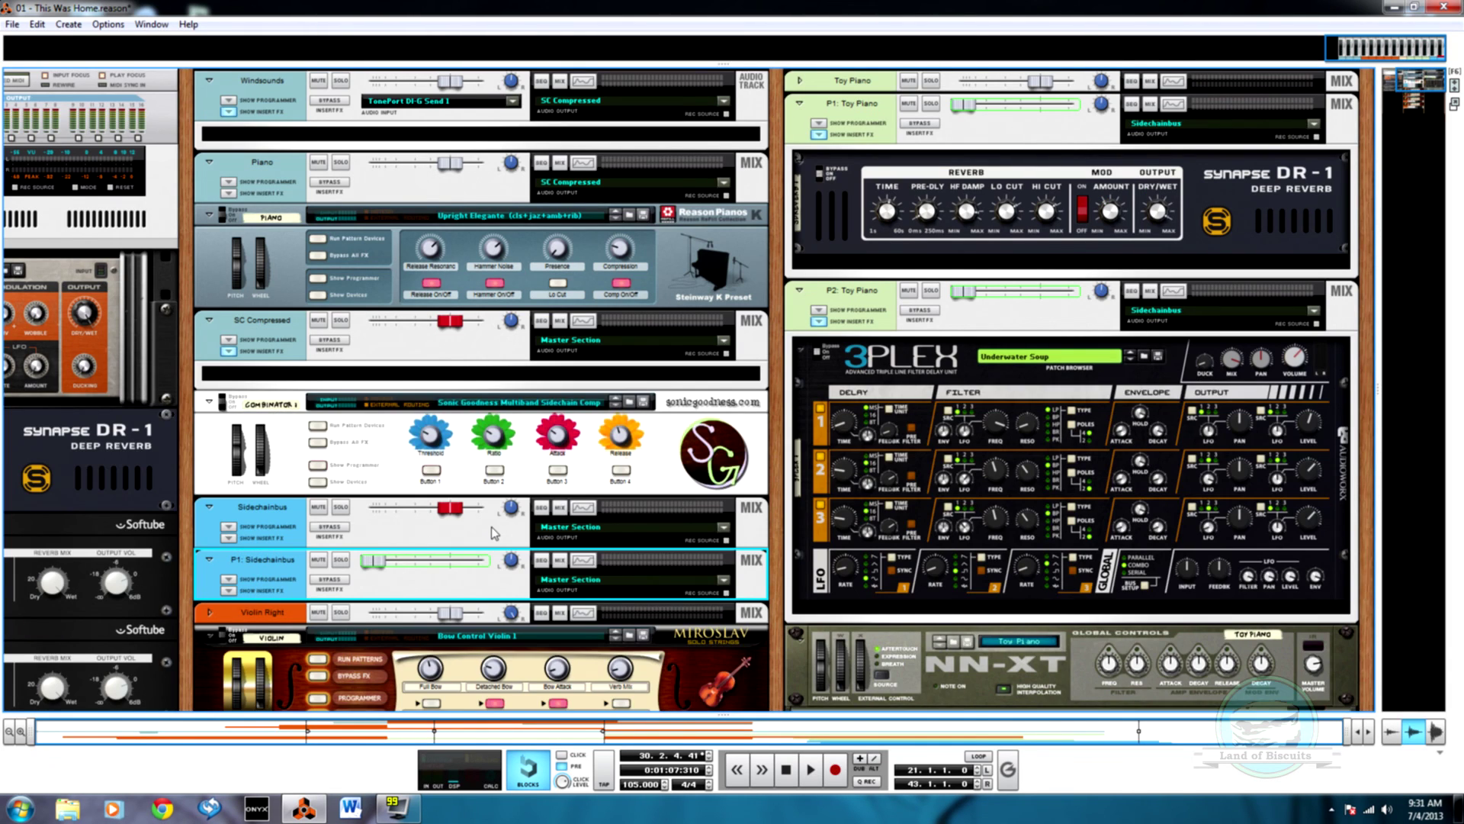
{"action": "key", "text": "F7"}
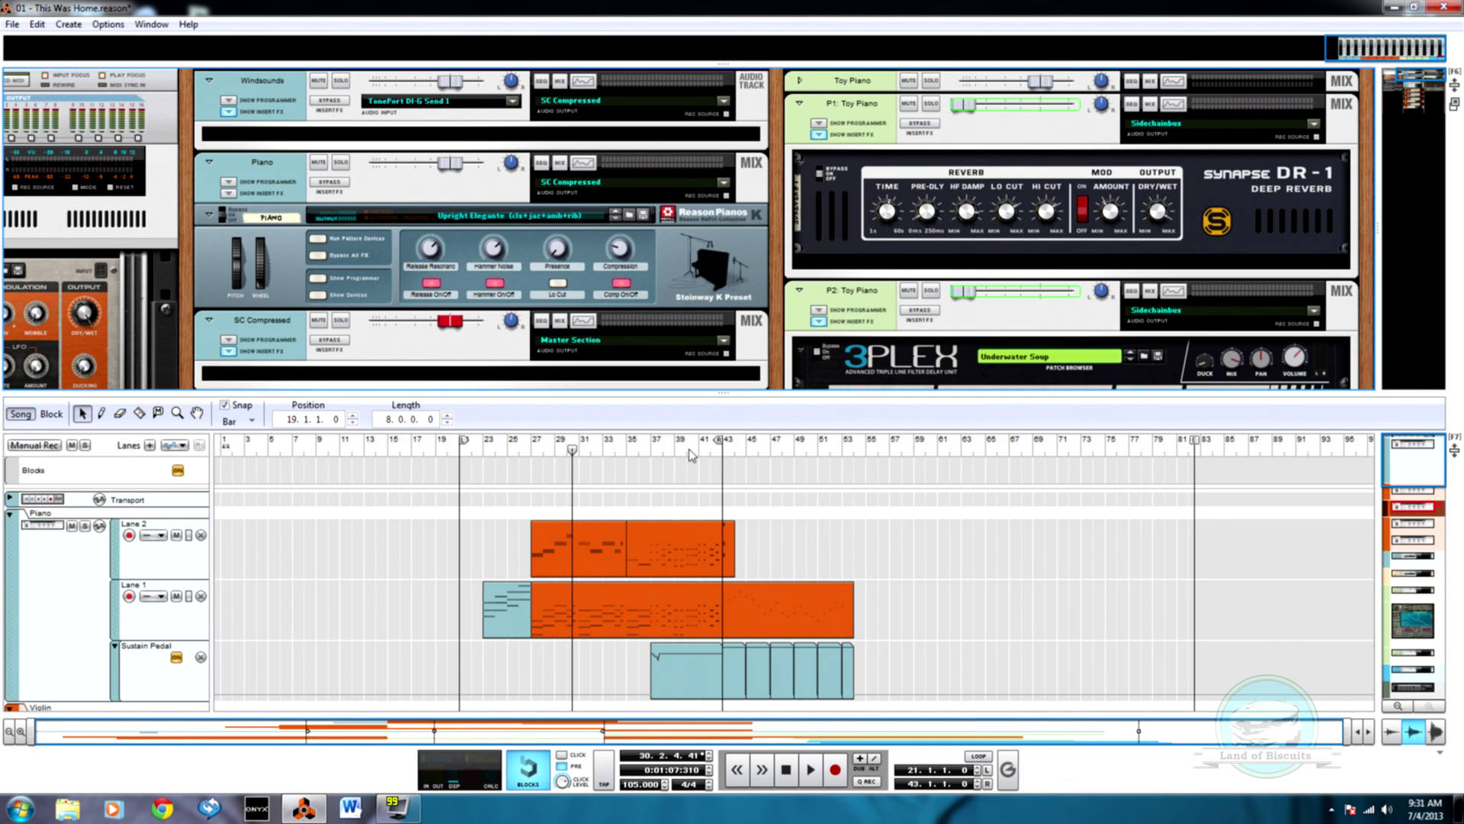
Solo the Piano track, start playback, and bring up the mixer while the song plays
{"action": "left_click", "coordinate": [83, 526]}
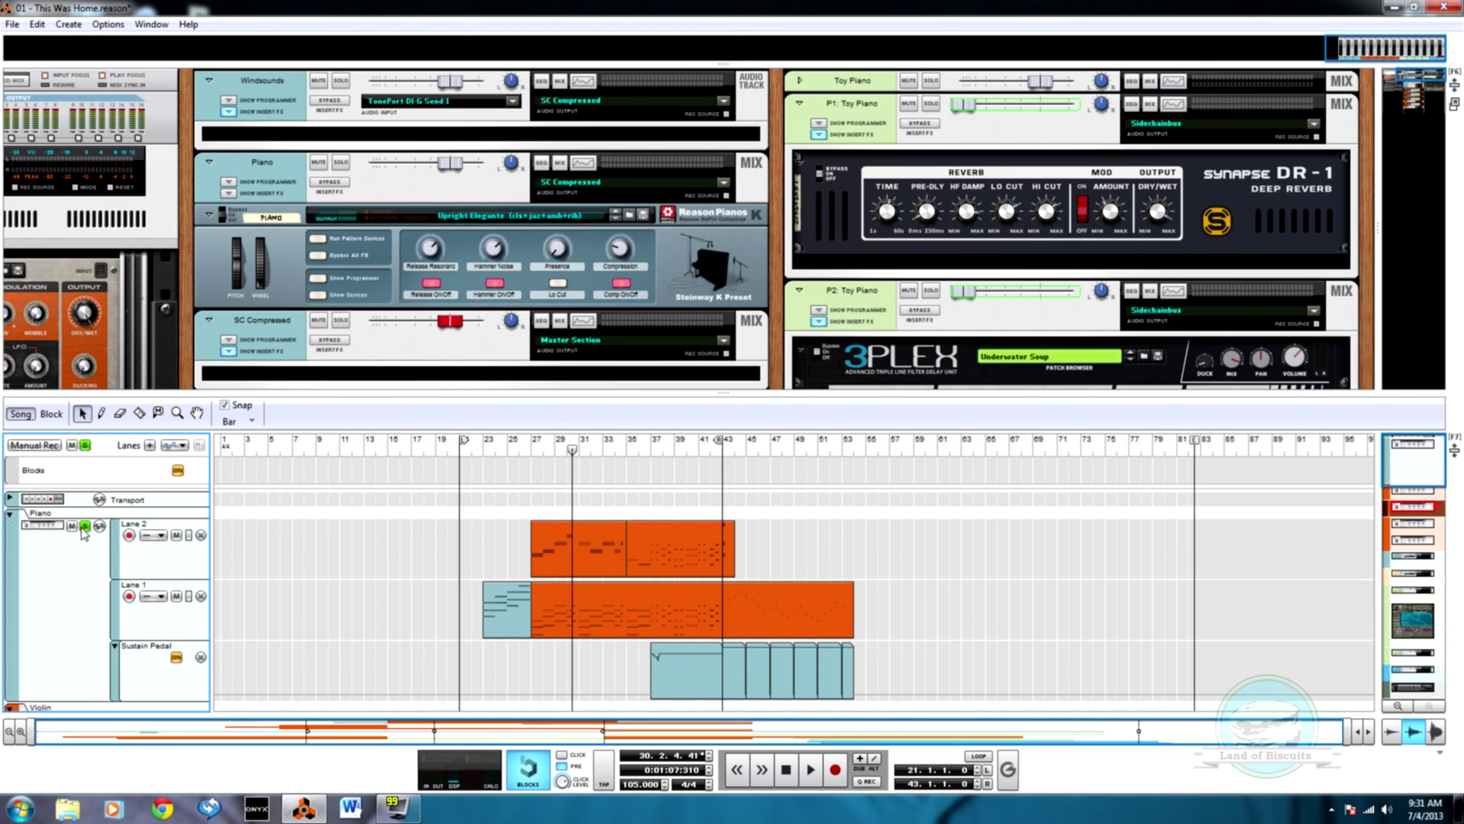
{"action": "key", "text": "space"}
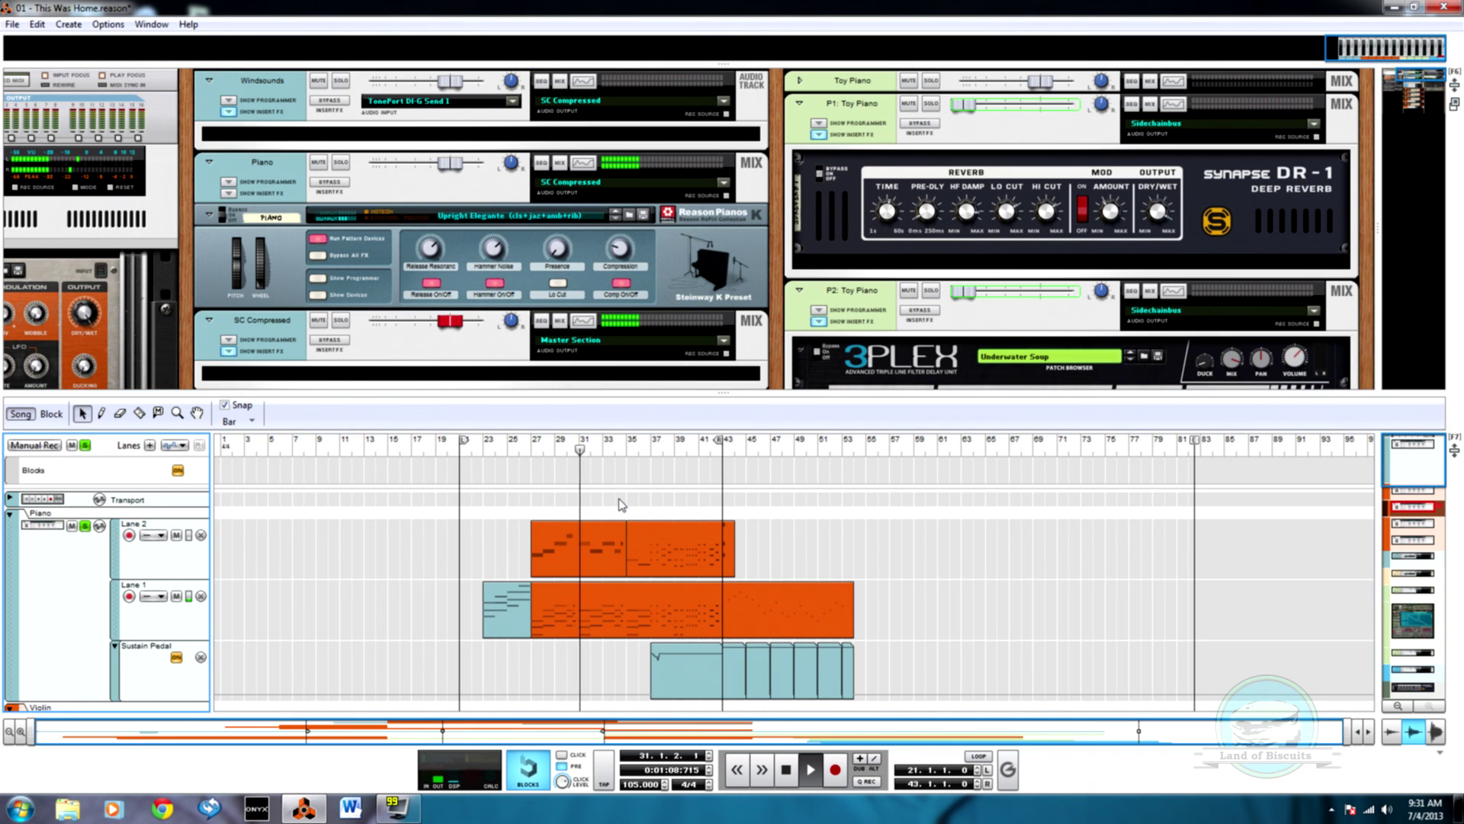
{"action": "scroll", "coordinate": [660, 670], "scroll_direction": "down", "scroll_amount": 5}
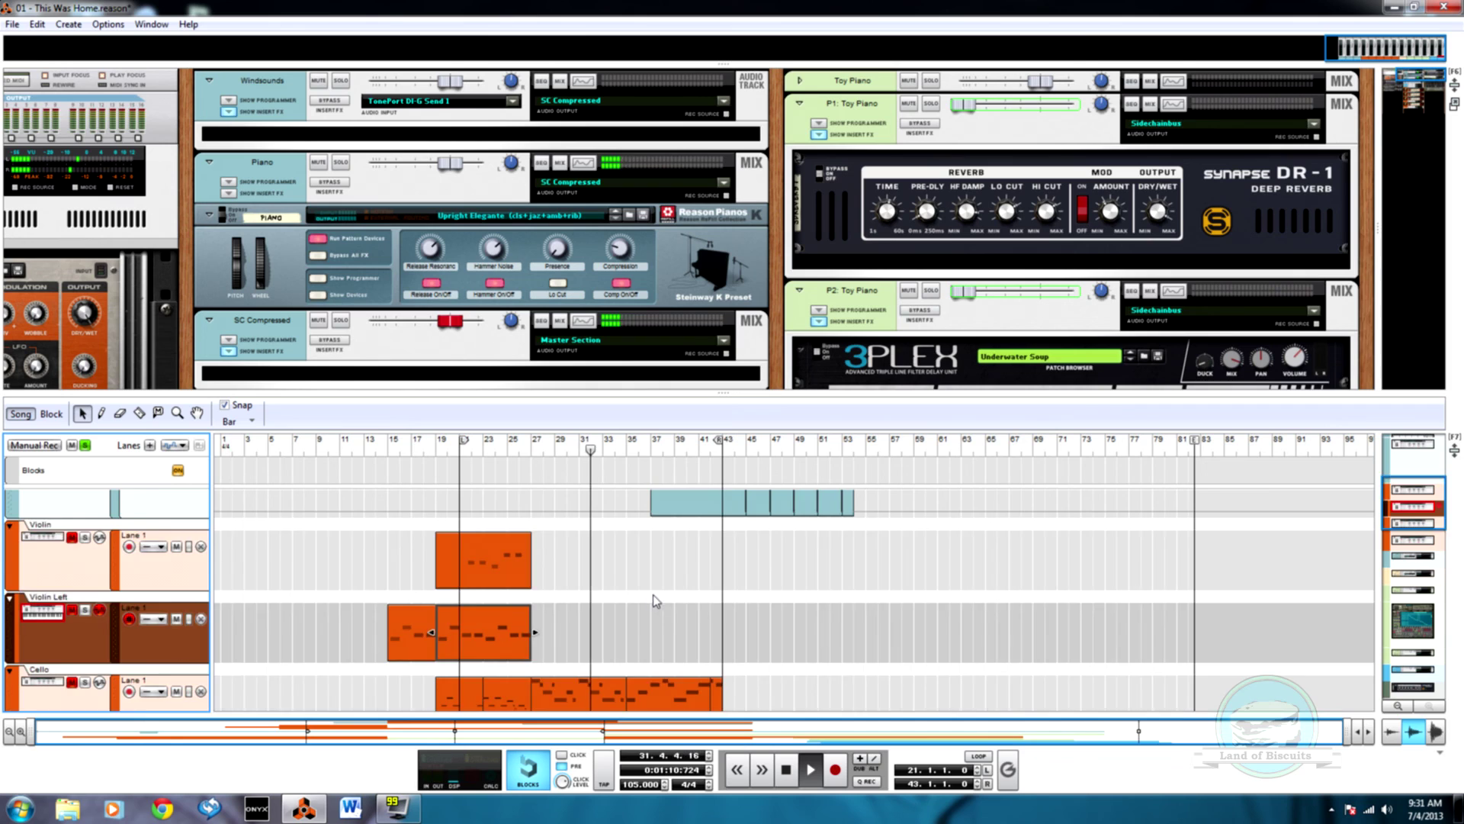
{"action": "scroll", "coordinate": [663, 598], "scroll_direction": "up", "scroll_amount": 3}
{"action": "scroll", "coordinate": [665, 596], "scroll_direction": "up", "scroll_amount": 1}
{"action": "scroll", "coordinate": [664, 595], "scroll_direction": "down", "scroll_amount": 1}
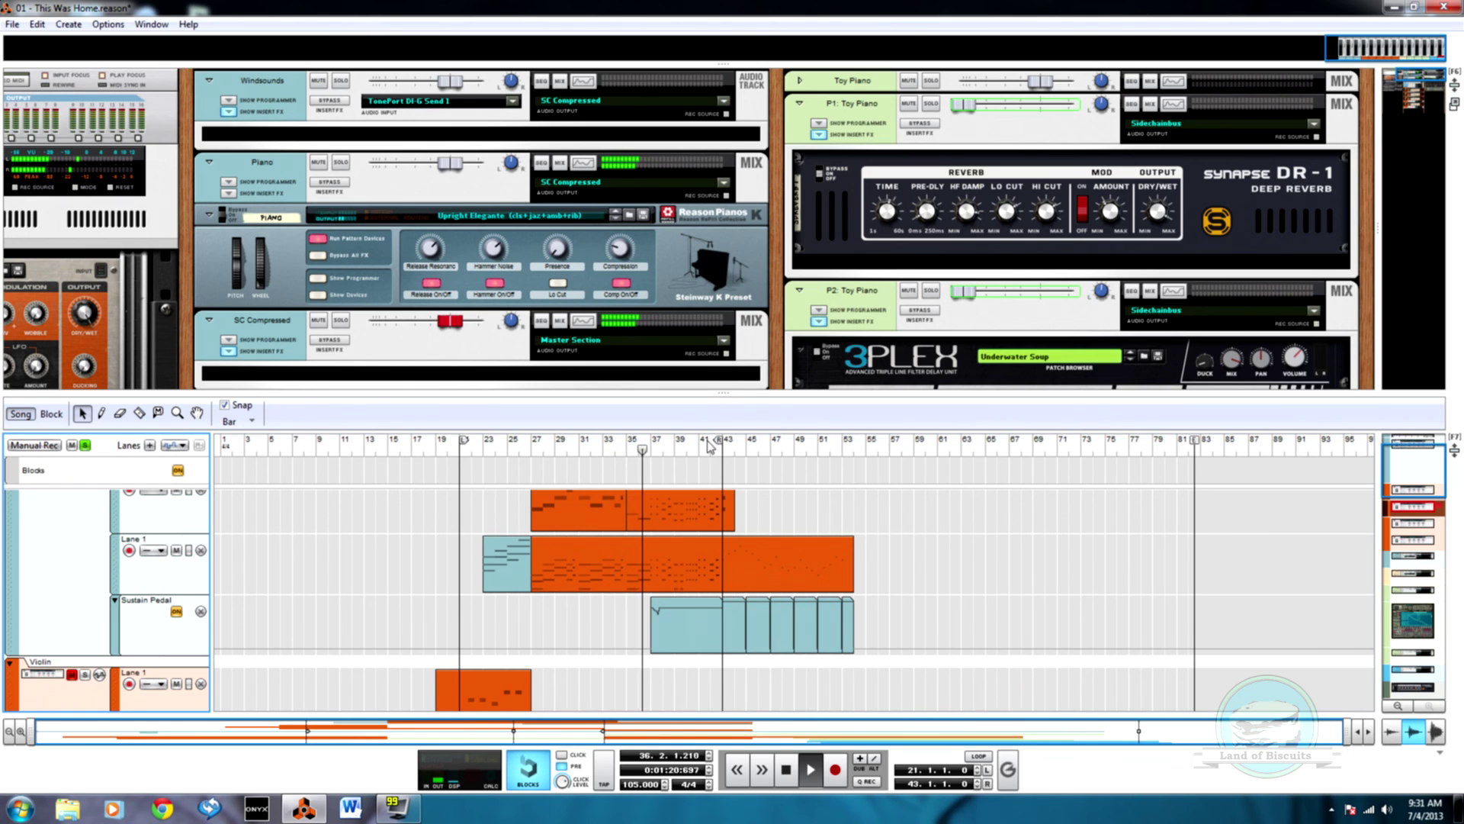
{"action": "key", "text": "F7"}
{"action": "key", "text": "F5"}
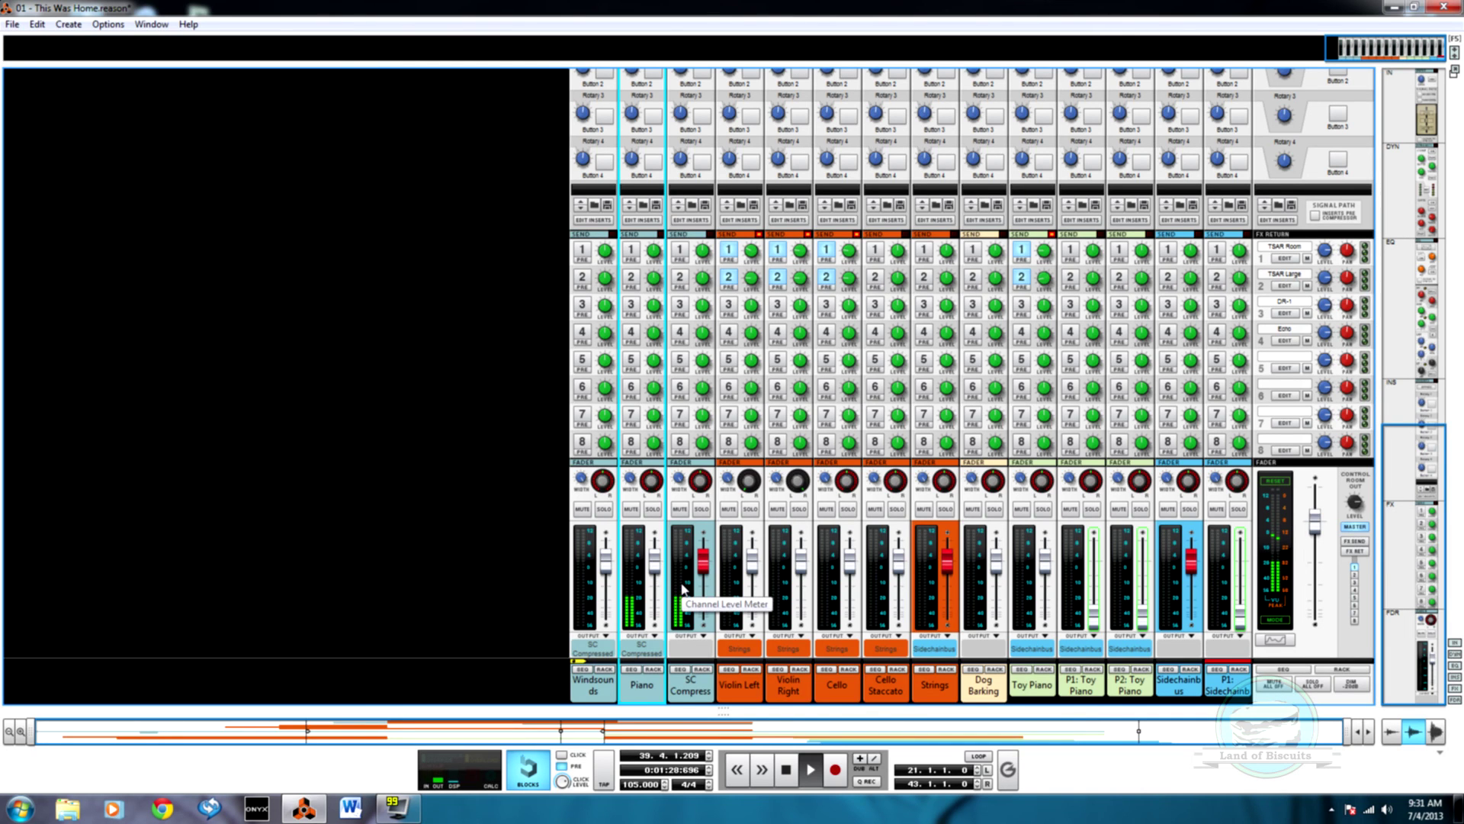
Switch on the Piano channel strip's compressor in the mixer, with threshold at -25.80 dB
{"action": "key", "text": "F7"}
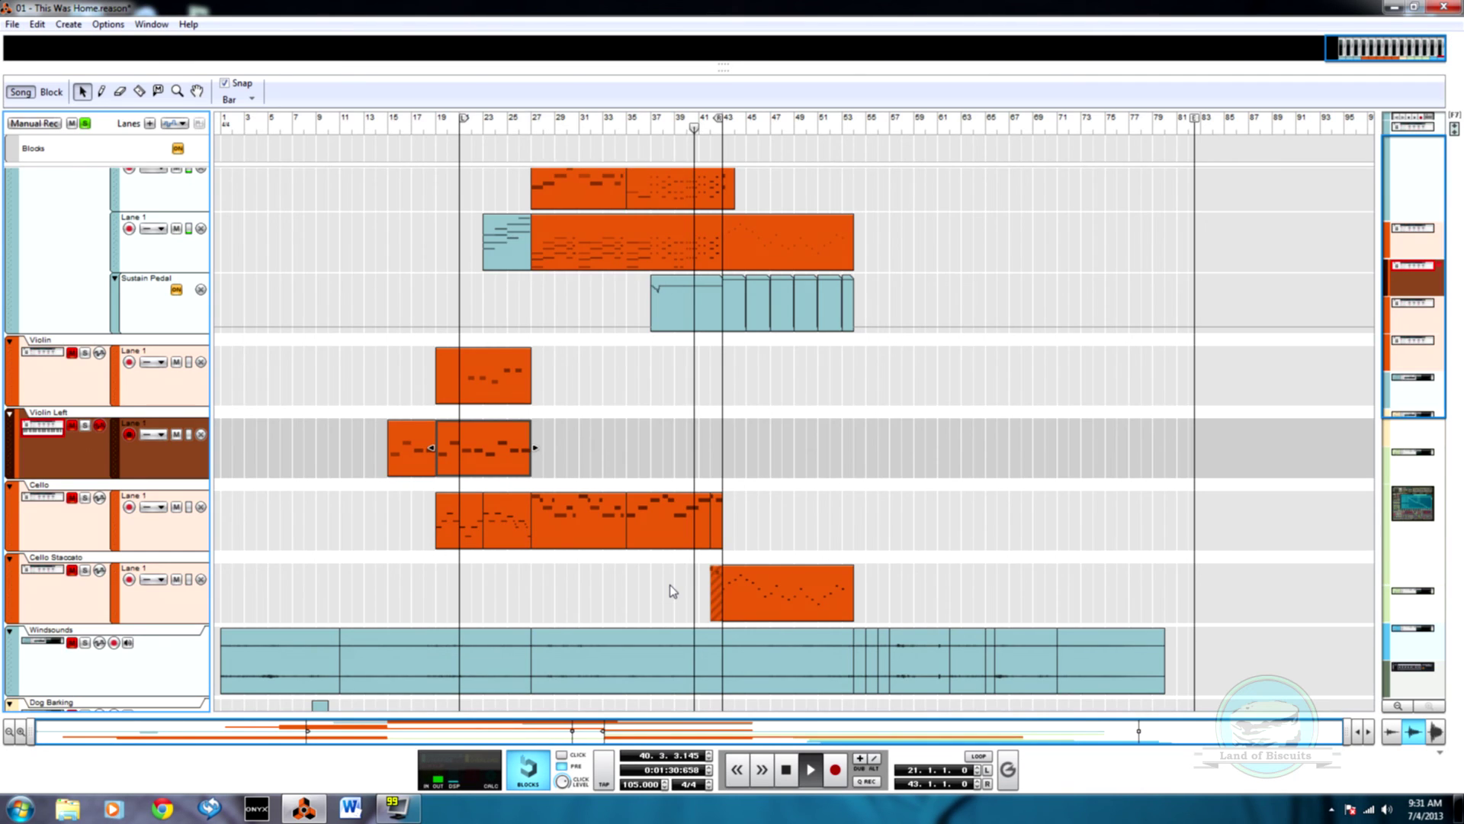
{"action": "key", "text": "F6"}
{"action": "key", "text": "F5"}
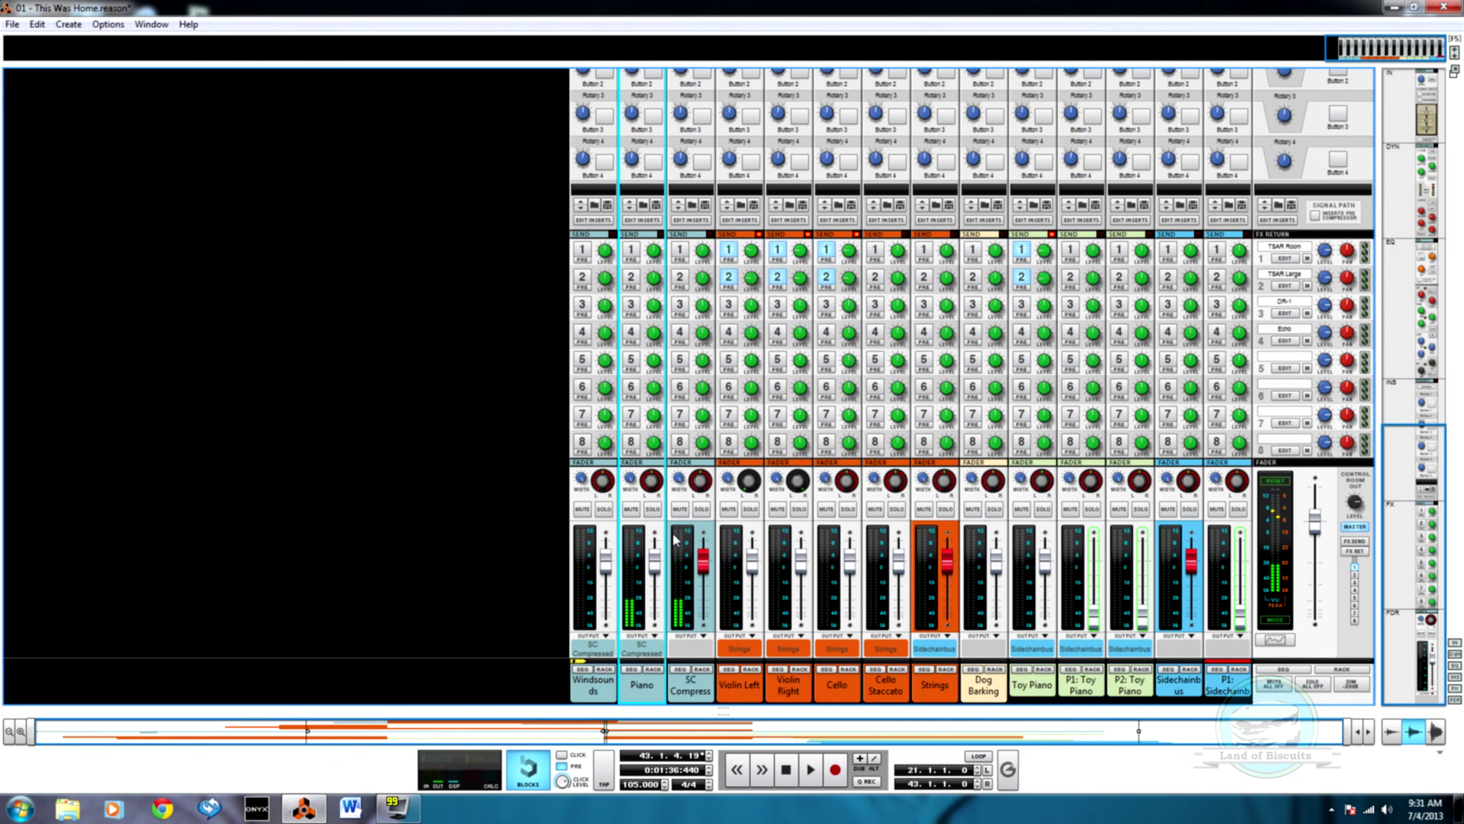
{"action": "scroll", "coordinate": [673, 539], "scroll_direction": "up", "scroll_amount": 5}
{"action": "scroll", "coordinate": [657, 475], "scroll_direction": "up", "scroll_amount": 2}
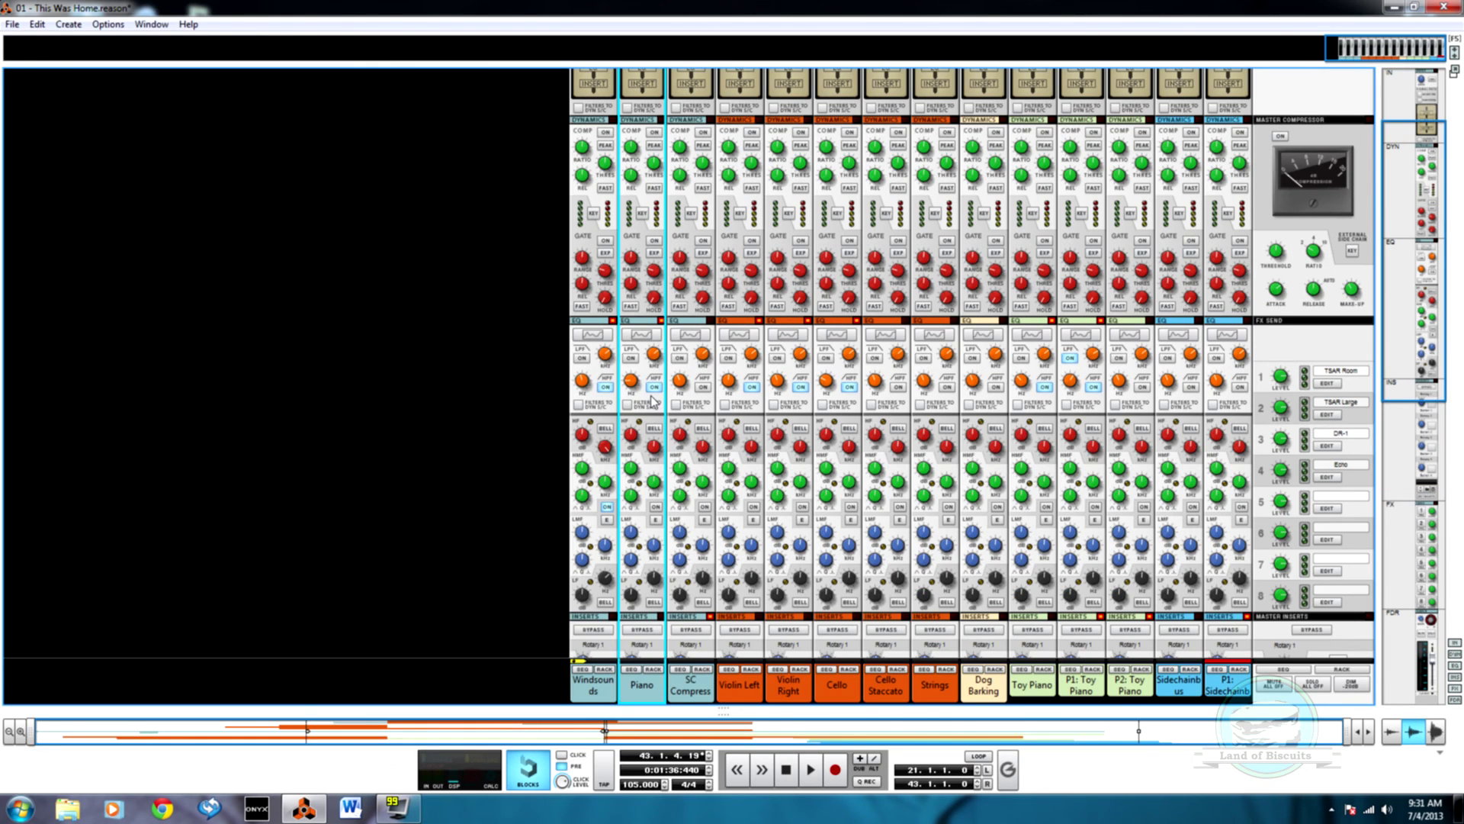
{"action": "scroll", "coordinate": [656, 390], "scroll_direction": "up", "scroll_amount": 1}
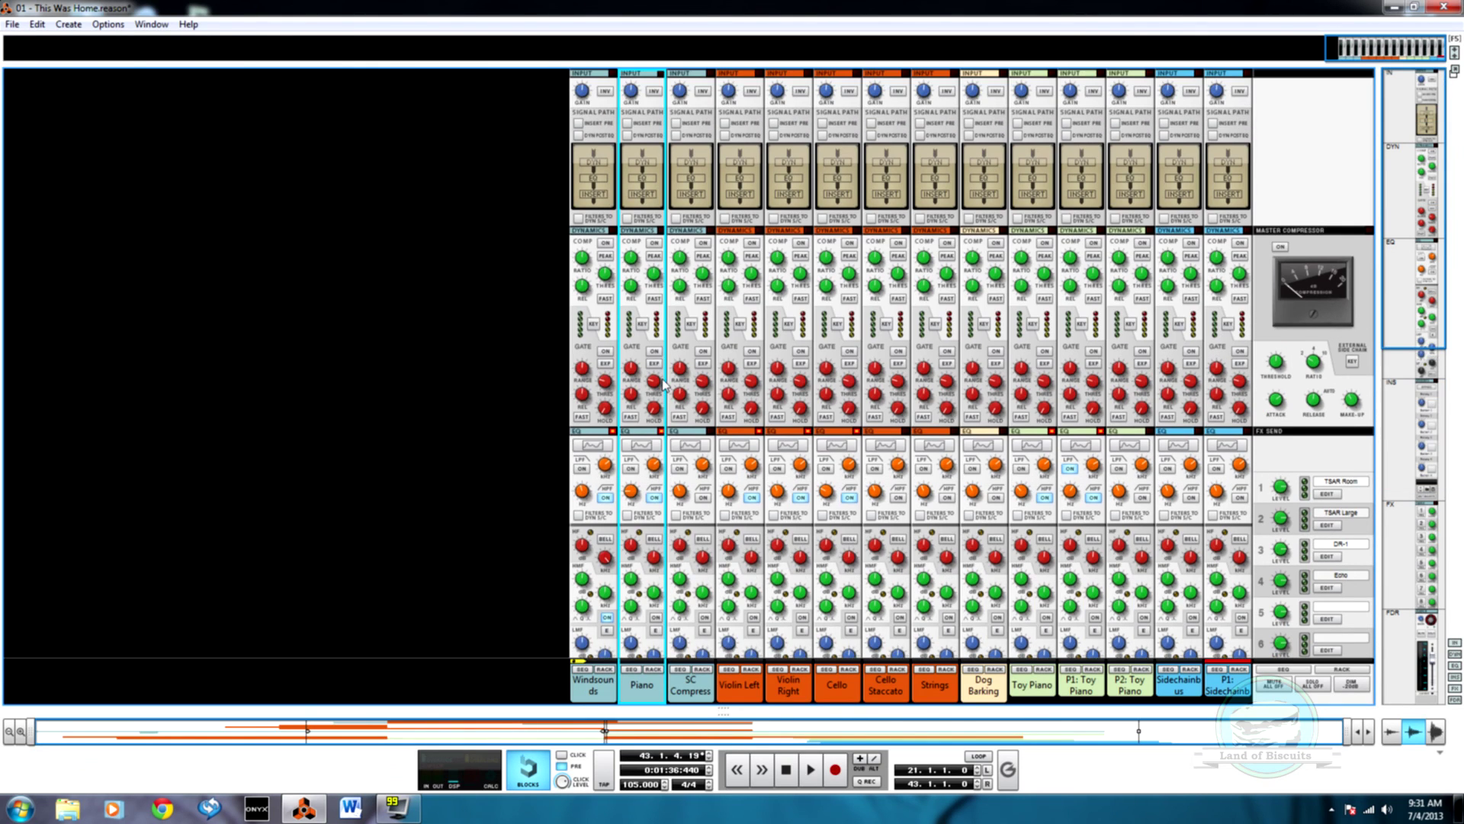
{"action": "left_click", "coordinate": [655, 243]}
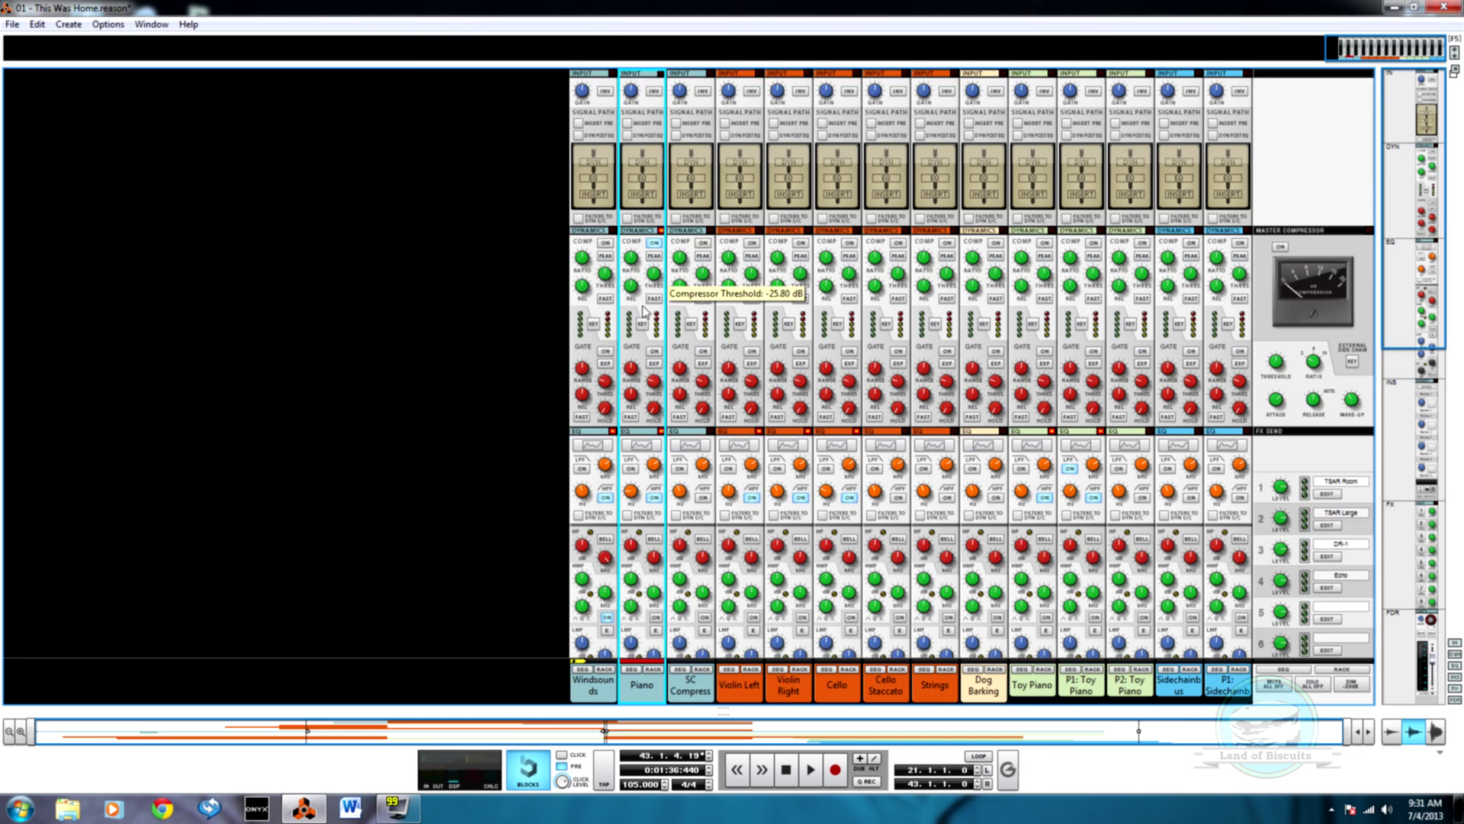
{"action": "scroll", "coordinate": [643, 310], "scroll_direction": "down", "scroll_amount": 6}
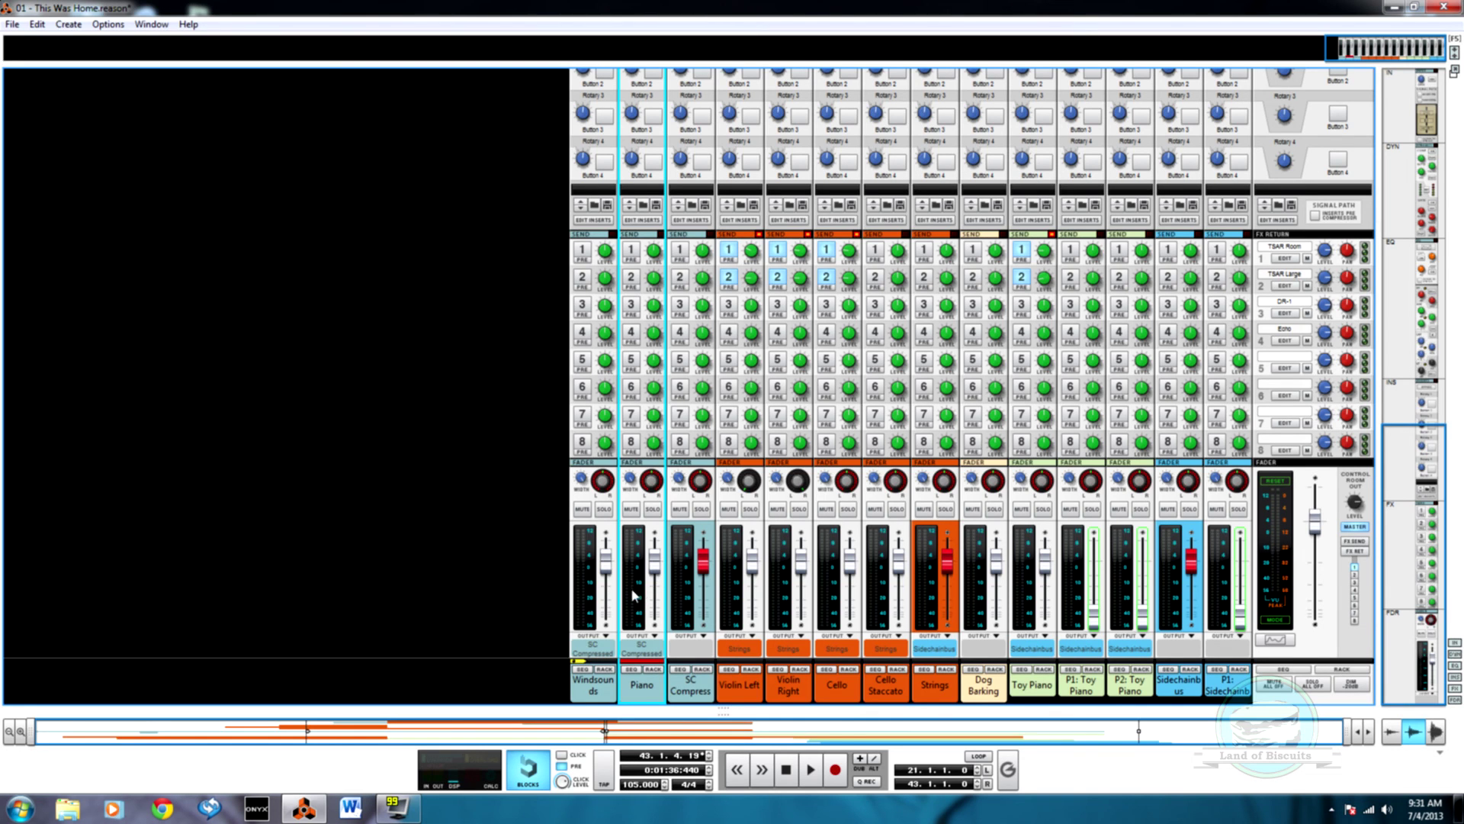
{"action": "scroll", "coordinate": [694, 440], "scroll_direction": "up", "scroll_amount": 6}
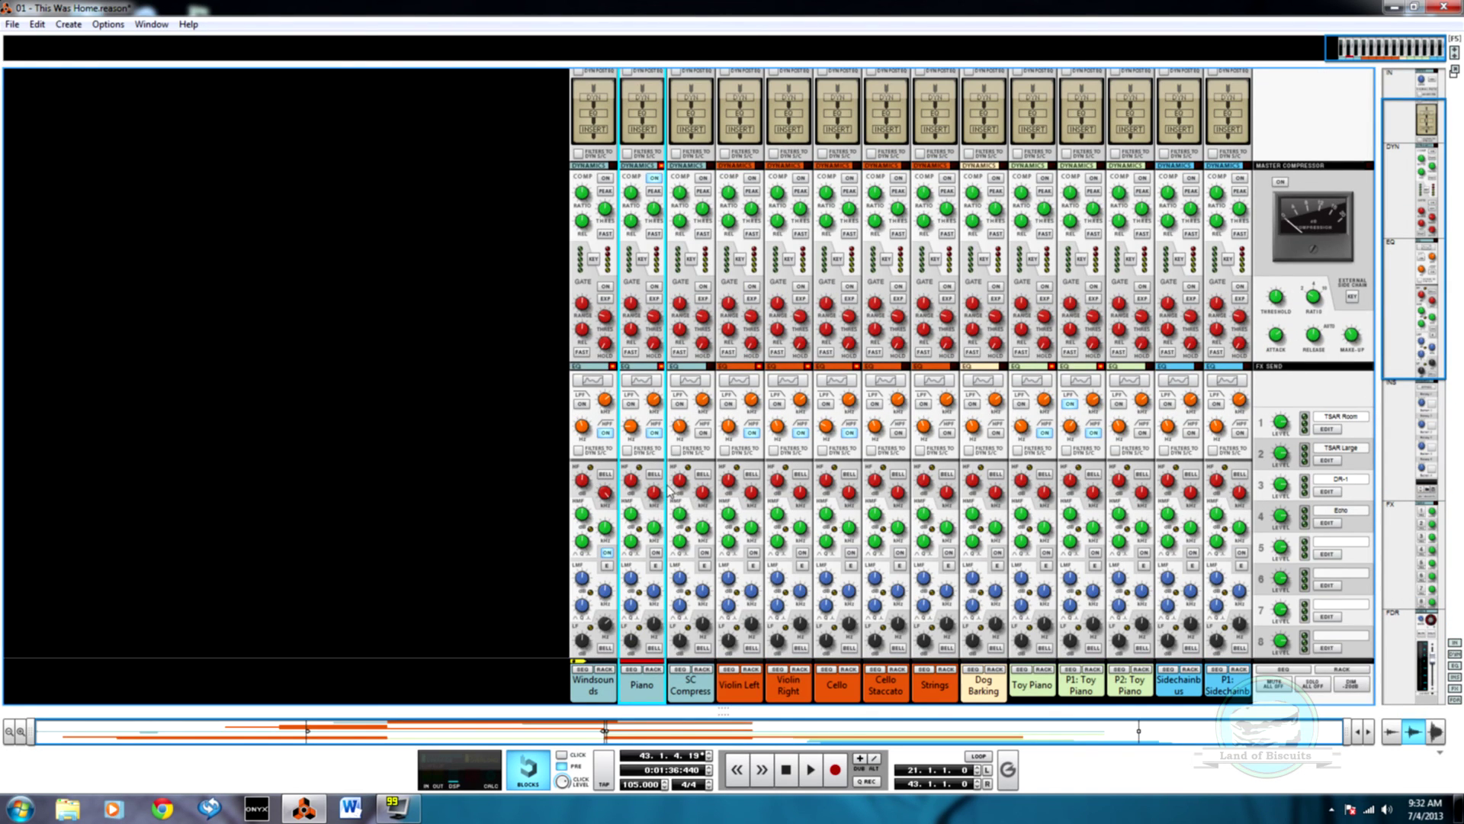
{"action": "scroll", "coordinate": [654, 457], "scroll_direction": "up", "scroll_amount": 2}
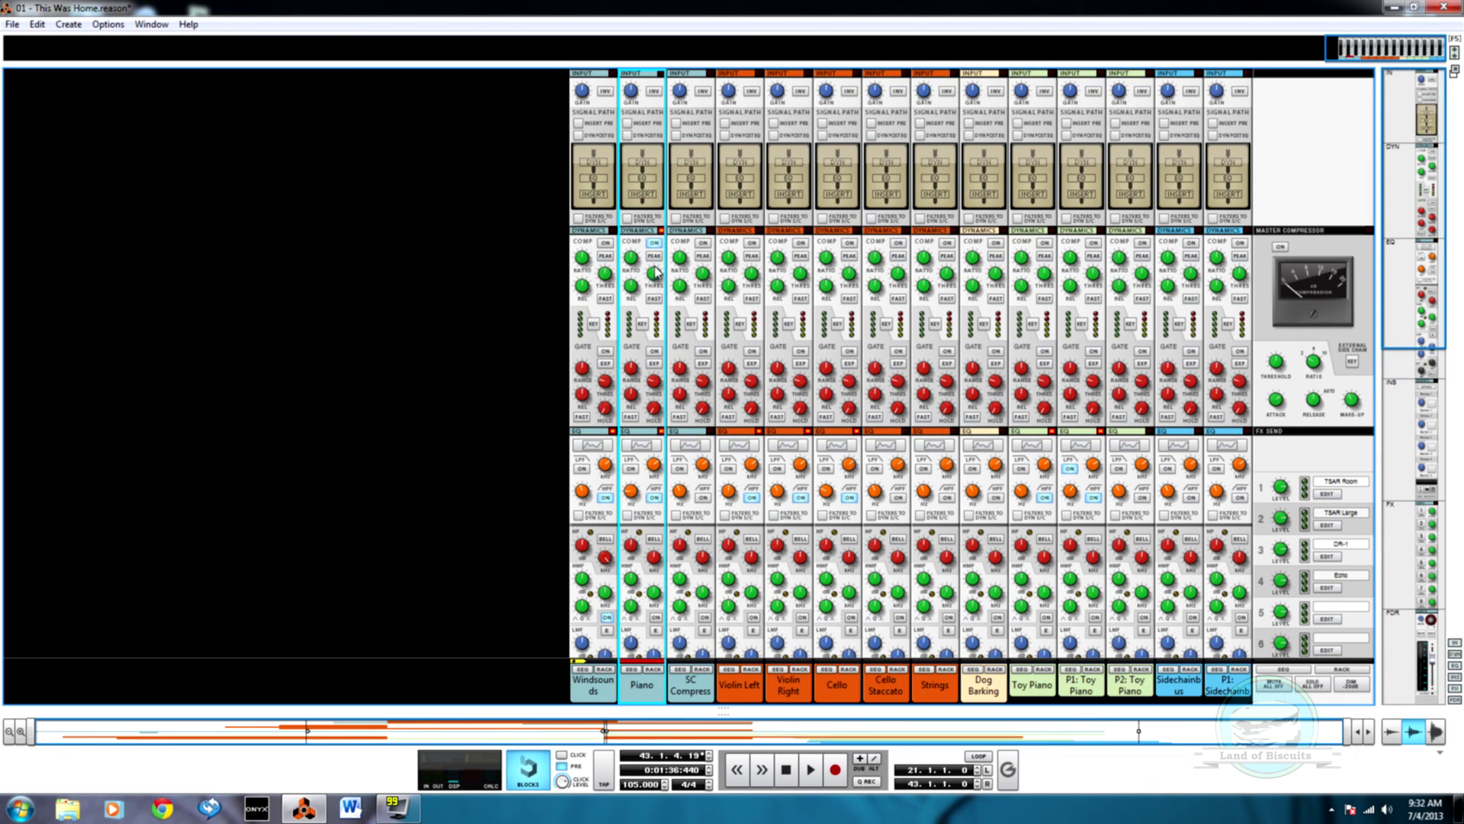
{"action": "mouse_move", "coordinate": [652, 280]}
{"action": "scroll", "coordinate": [642, 339], "scroll_direction": "down", "scroll_amount": 3}
Unsolo the Piano track and start playback from bar 23
{"action": "key", "text": "F6"}
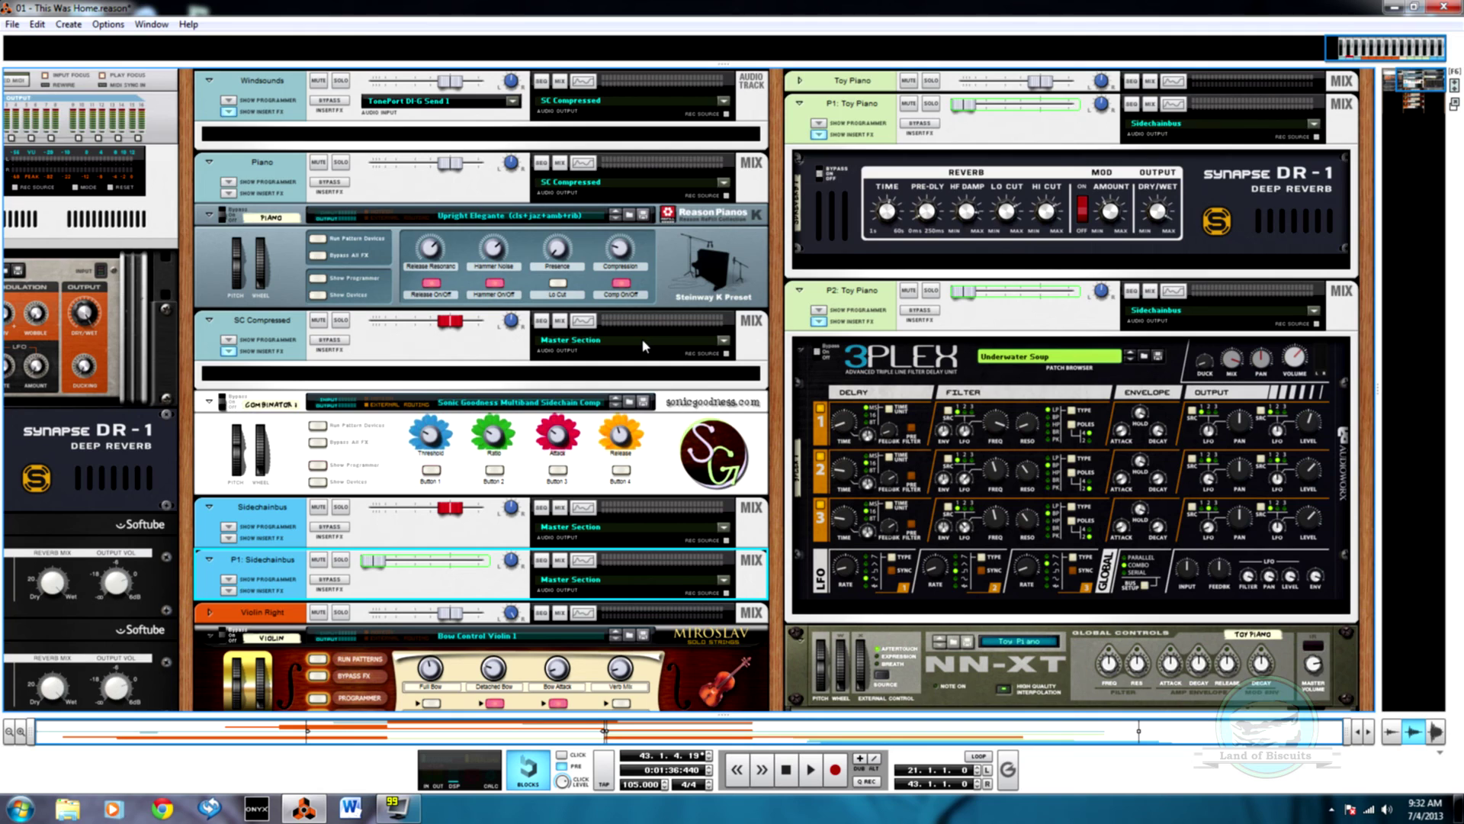
{"action": "scroll", "coordinate": [642, 337], "scroll_direction": "down", "scroll_amount": 3}
{"action": "scroll", "coordinate": [639, 336], "scroll_direction": "up", "scroll_amount": 3}
{"action": "key", "text": "F7"}
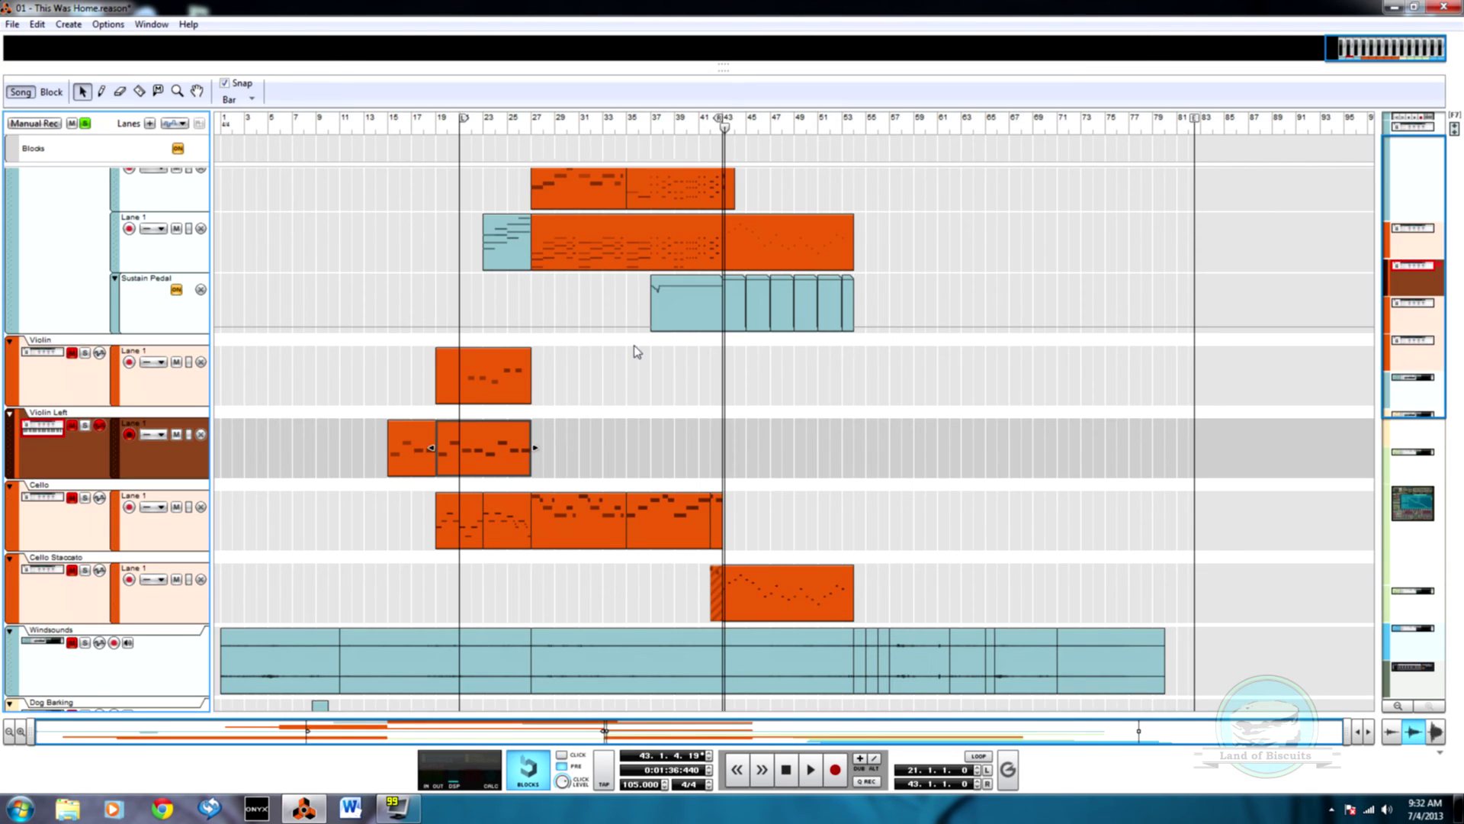
{"action": "scroll", "coordinate": [151, 245], "scroll_direction": "up", "scroll_amount": 2}
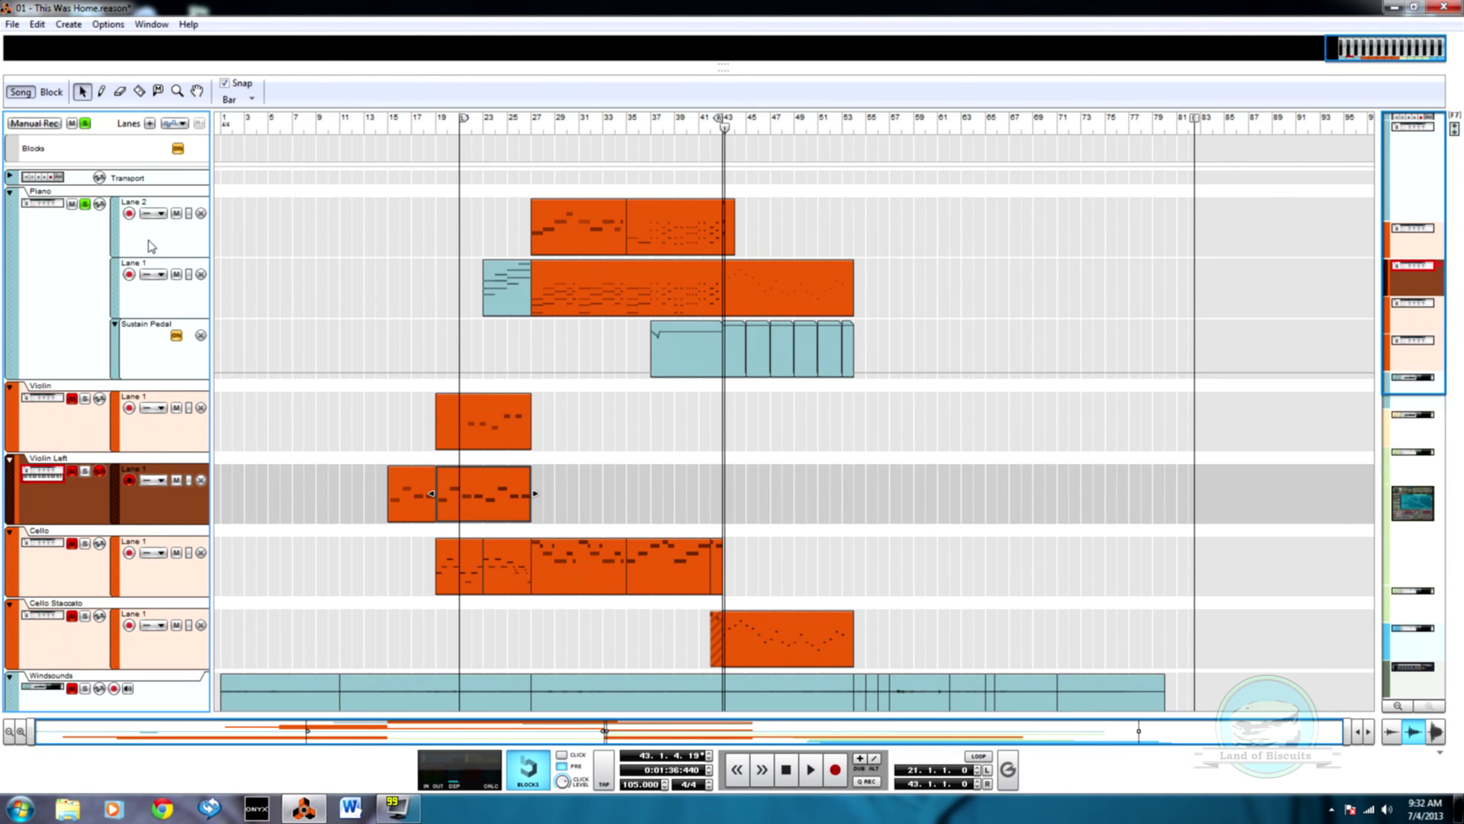
{"action": "left_click", "coordinate": [86, 205]}
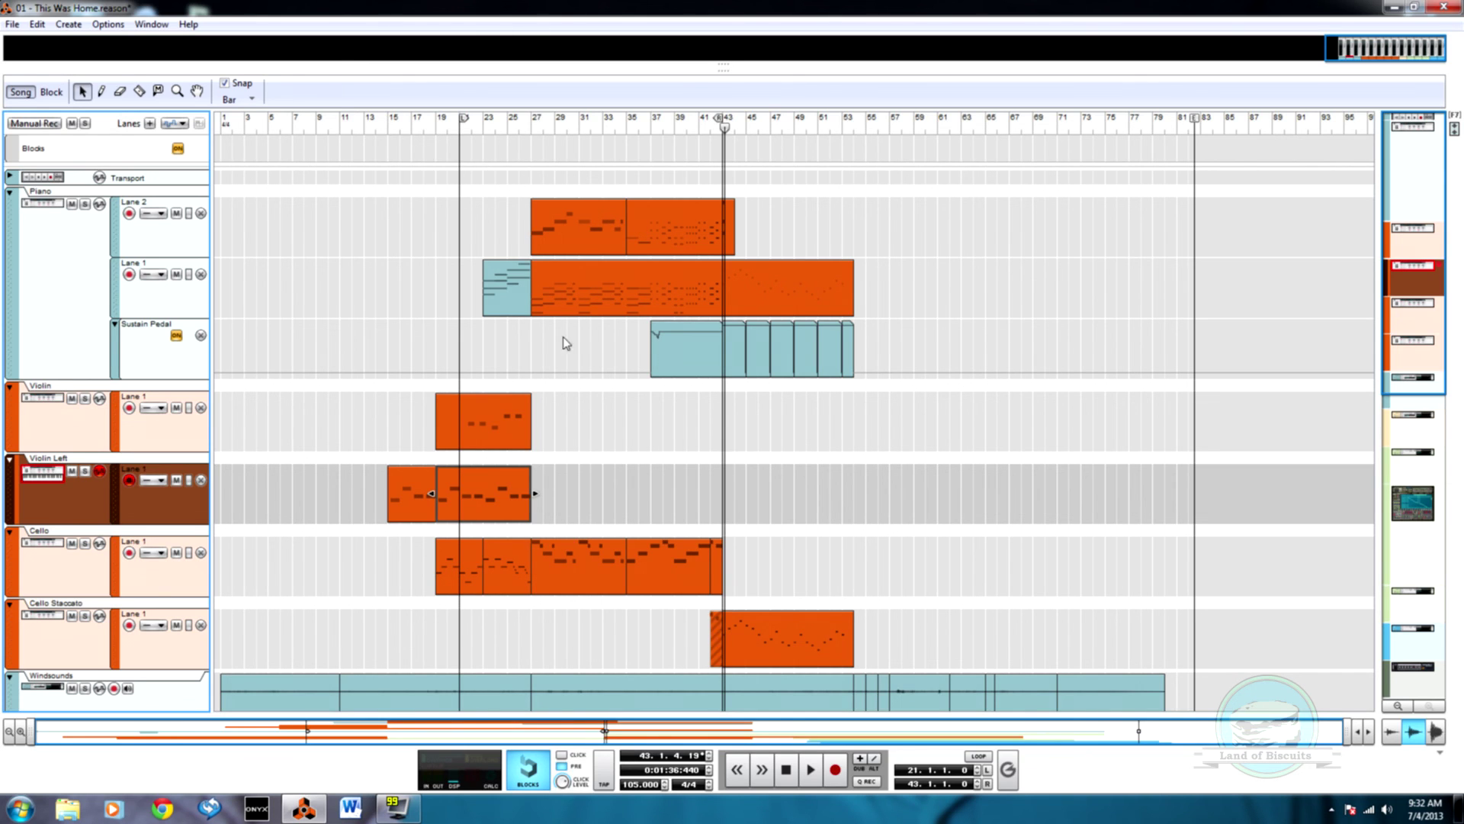
{"action": "left_click", "coordinate": [483, 126]}
{"action": "key", "text": "space"}
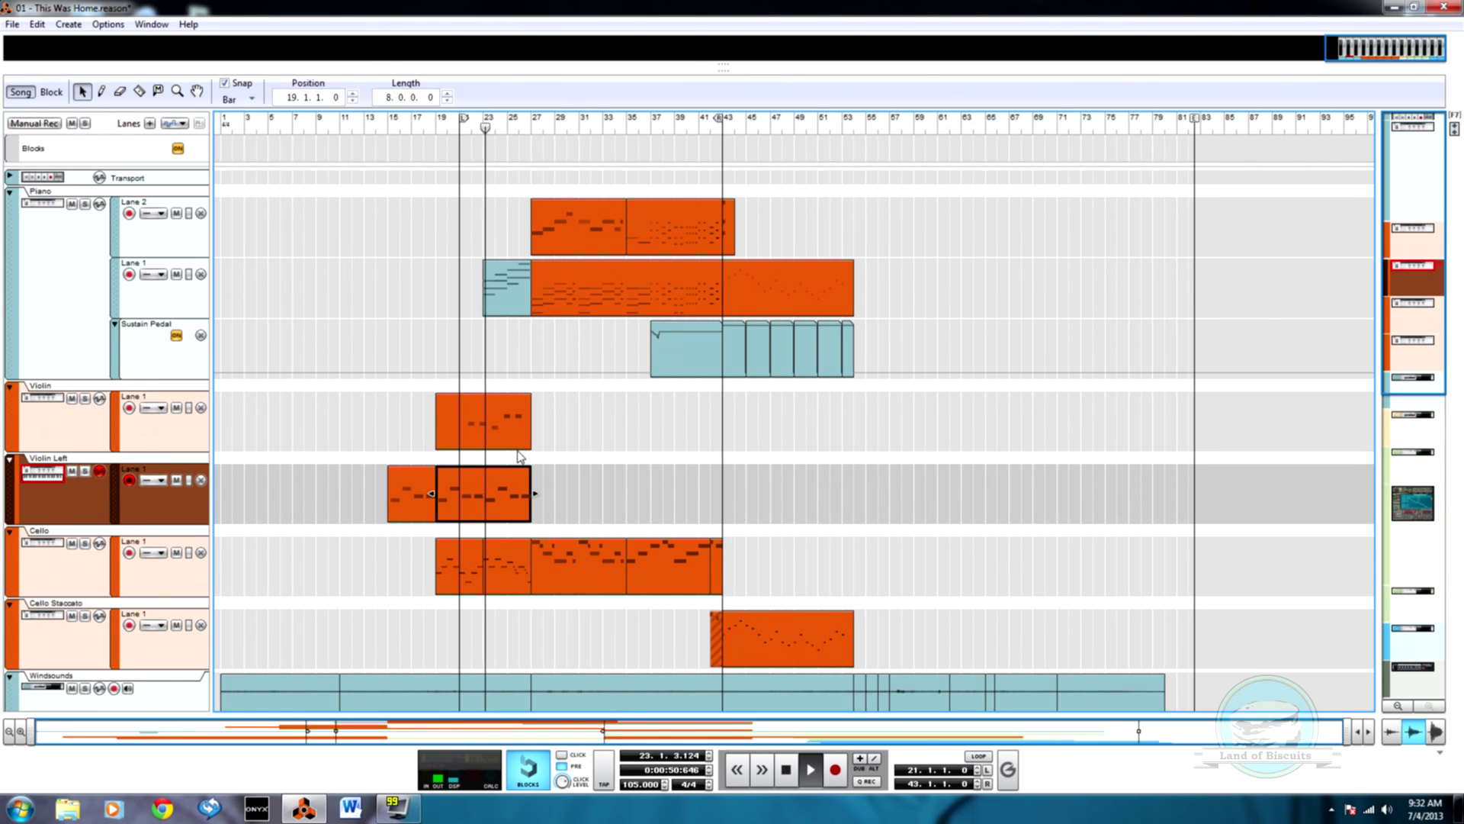
Show the multiband sidechain Combinator's inner devices in the rack, then bring up the mixer
{"action": "key", "text": "F6"}
{"action": "left_click", "coordinate": [315, 438]}
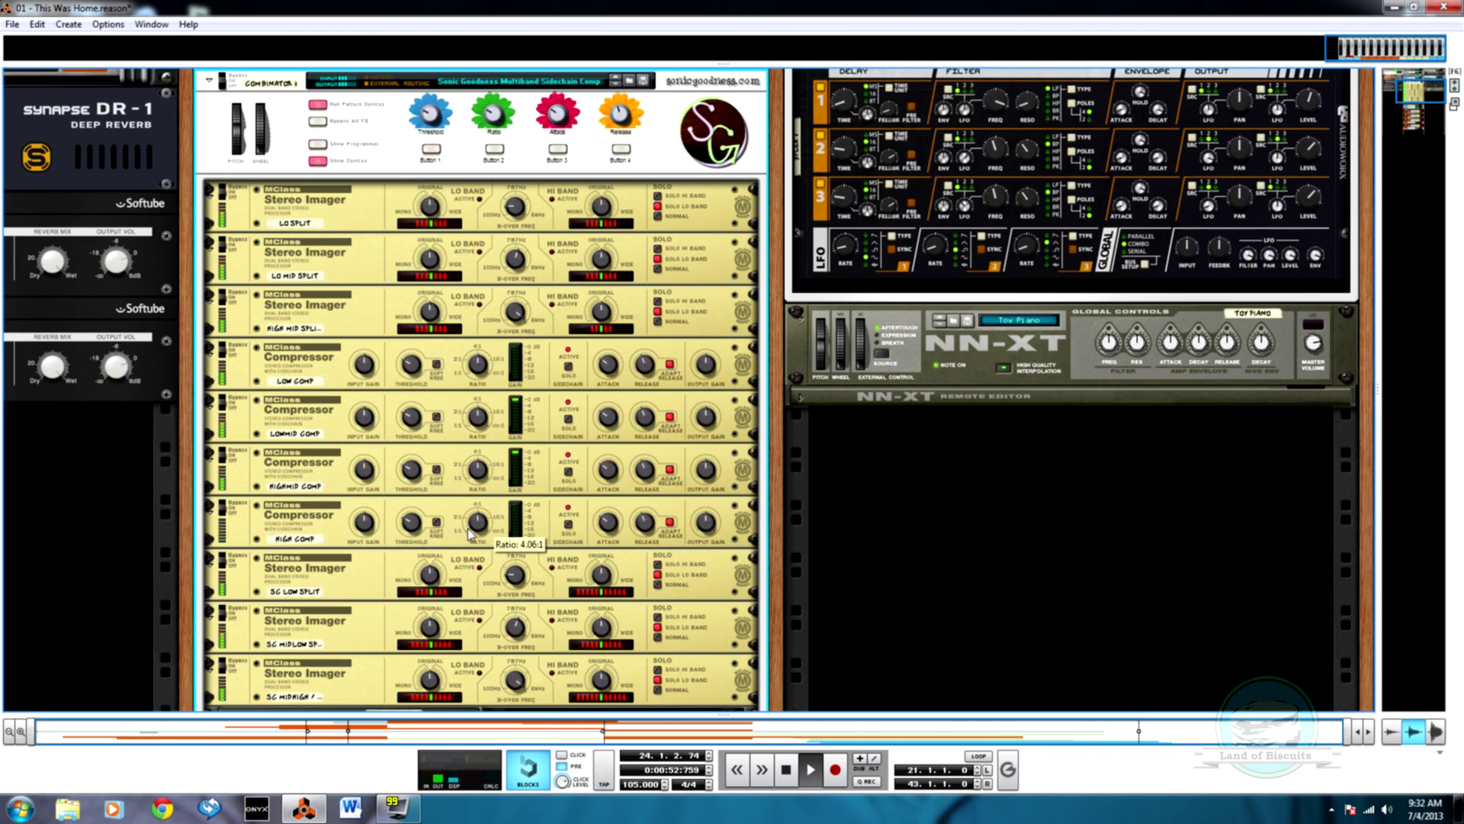
{"action": "scroll", "coordinate": [543, 483], "scroll_direction": "up", "scroll_amount": 3}
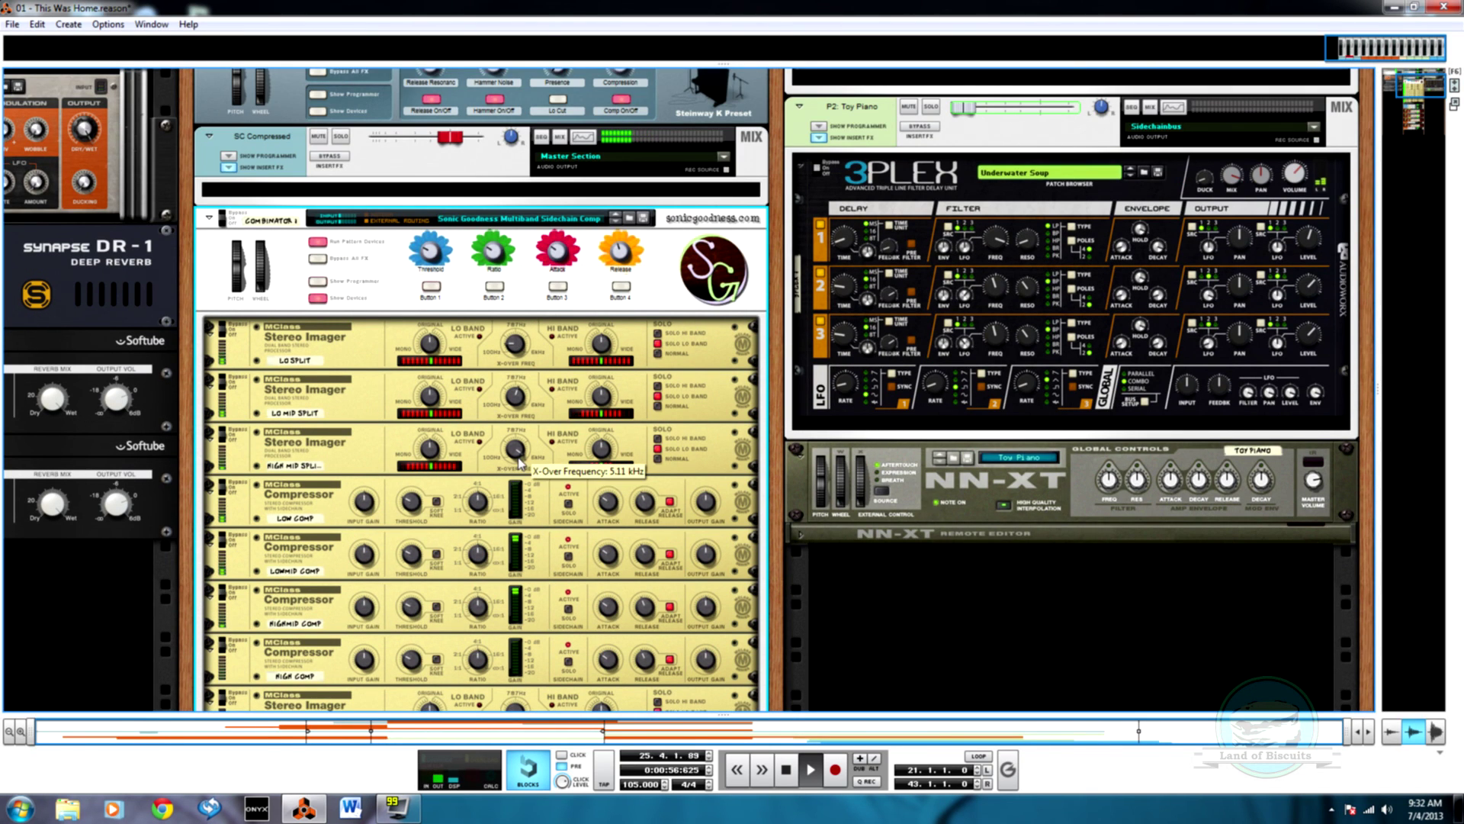
{"action": "key", "text": "F7"}
{"action": "key", "text": "F5"}
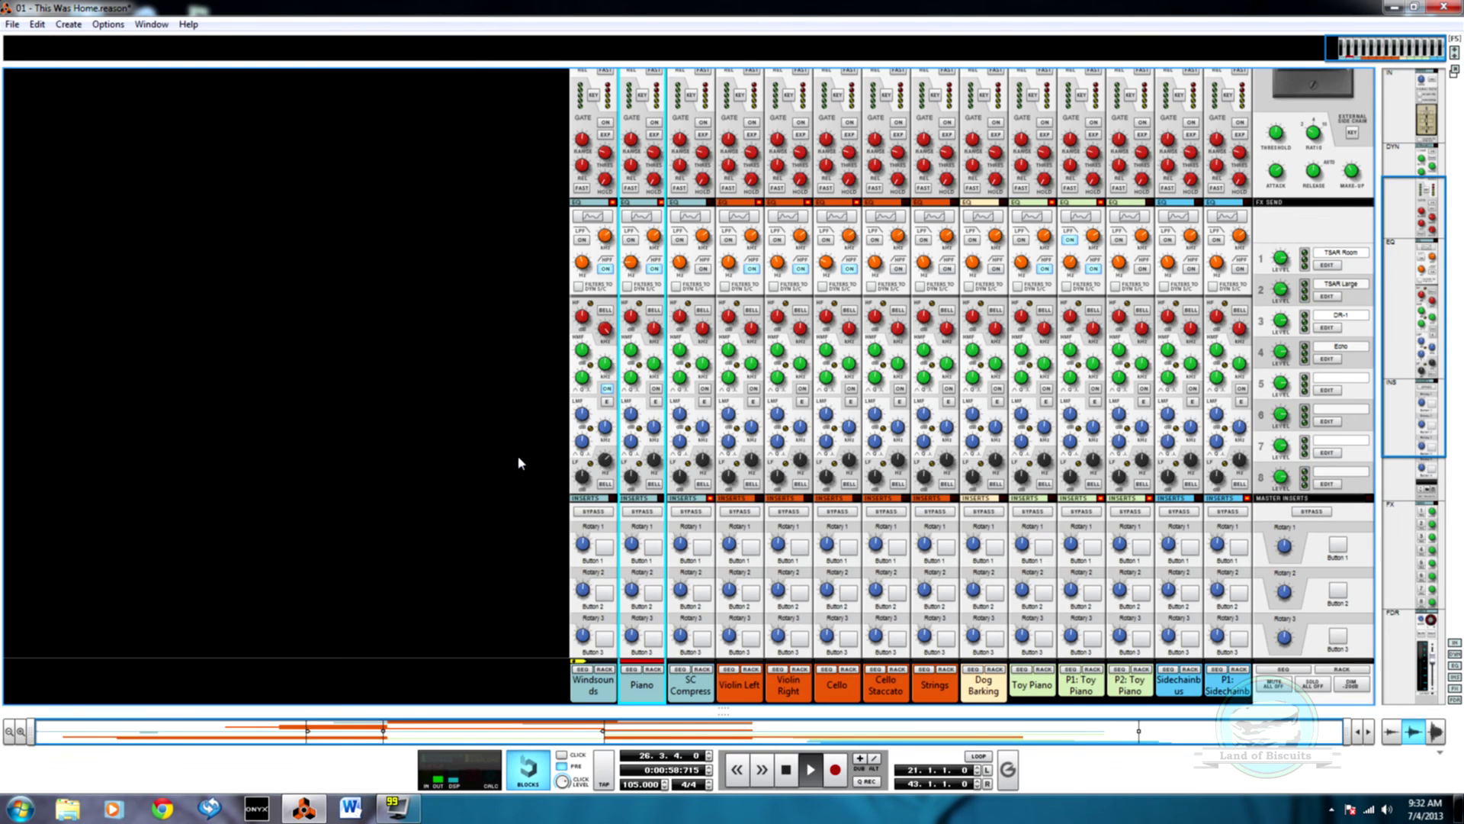
Review the strings' channel outputs in the mixer, then return to the track arrangement
{"action": "scroll", "coordinate": [519, 462], "scroll_direction": "down", "scroll_amount": 6}
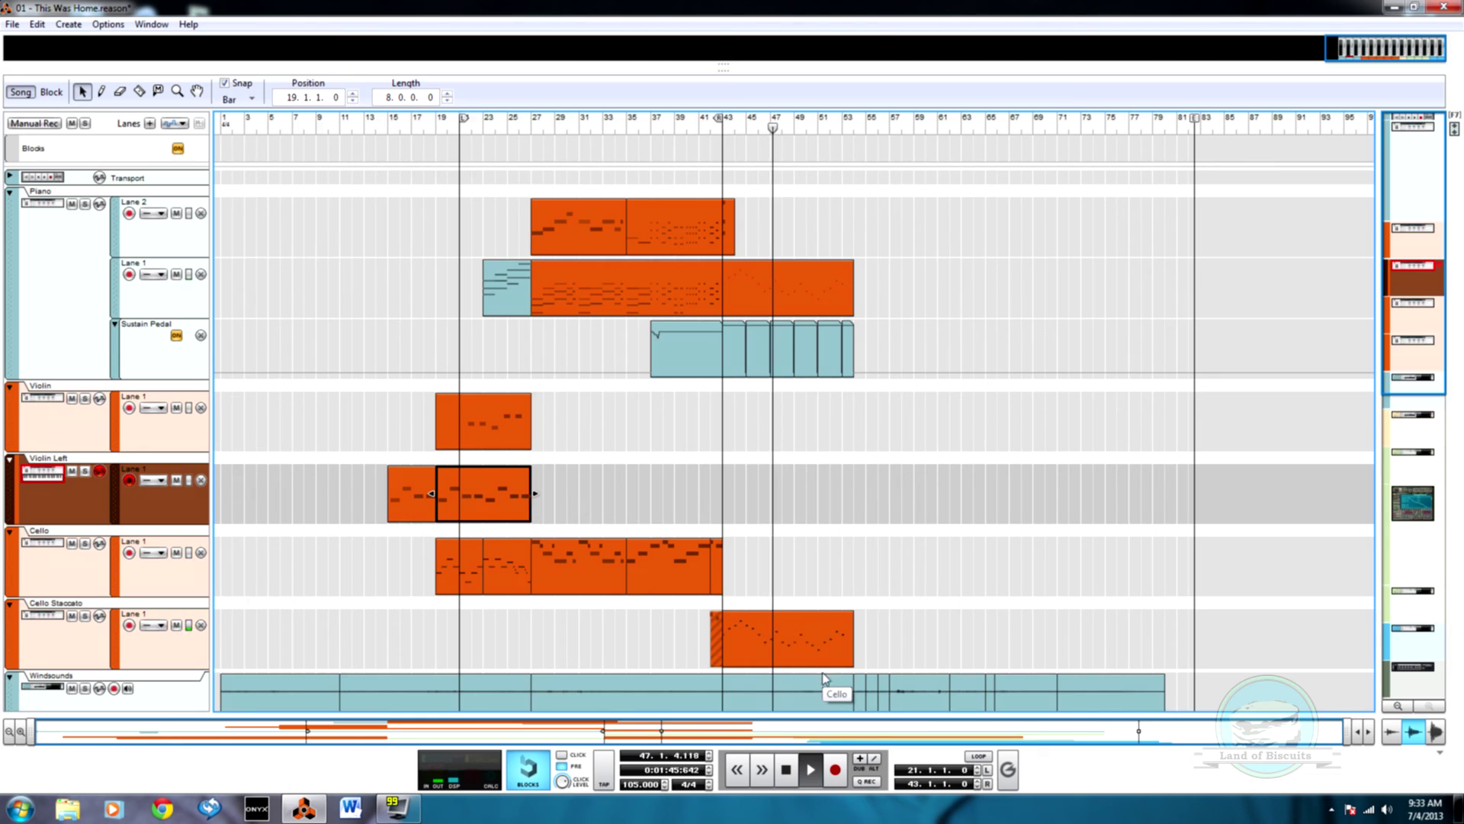
{"action": "left_click", "coordinate": [827, 669]}
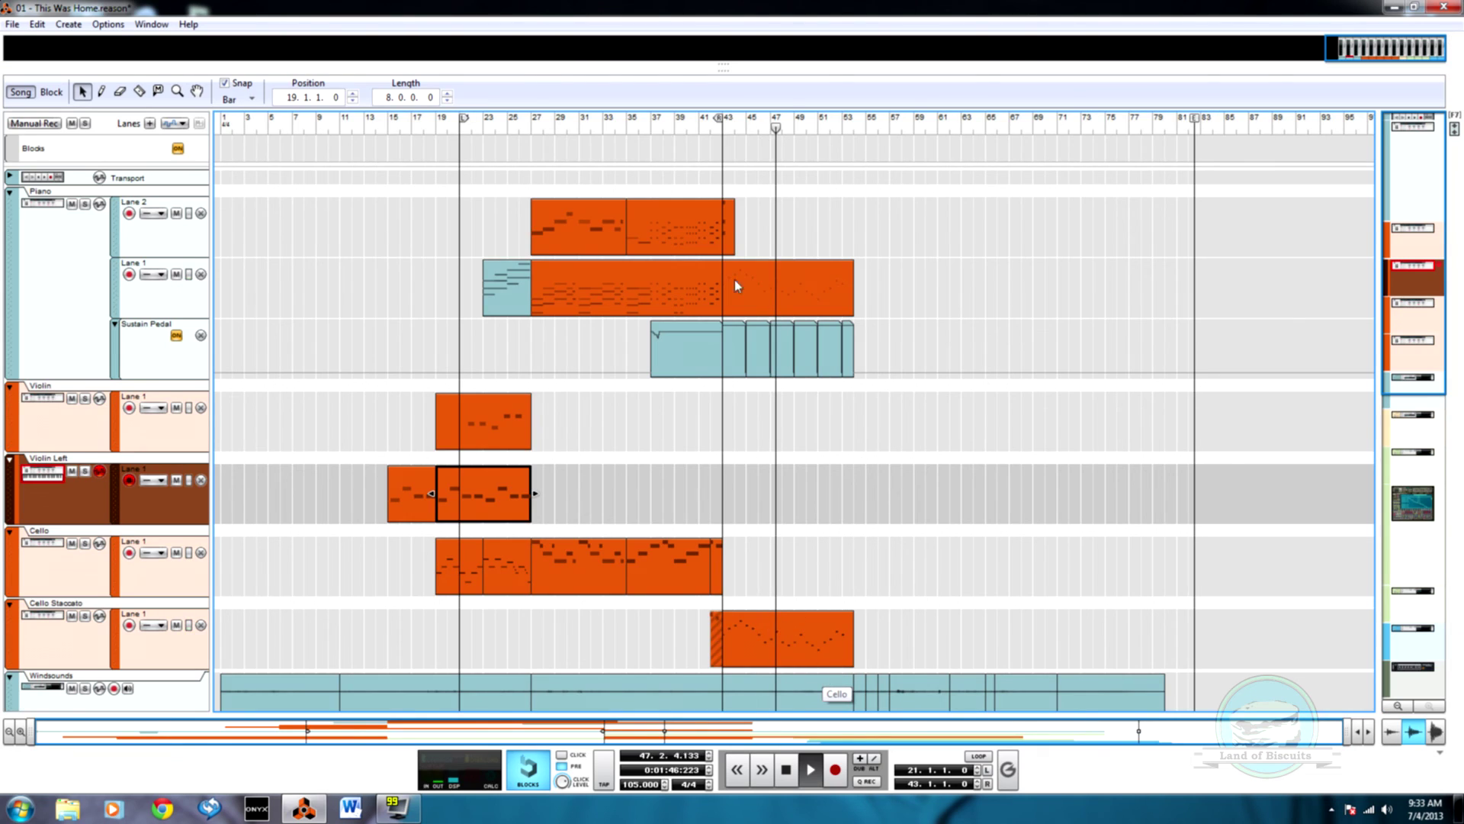
Replay from around bar 39 and raise the Piano compressor ratio to 3.39:1
{"action": "left_click", "coordinate": [675, 134]}
{"action": "key", "text": "F6"}
{"action": "key", "text": "F5"}
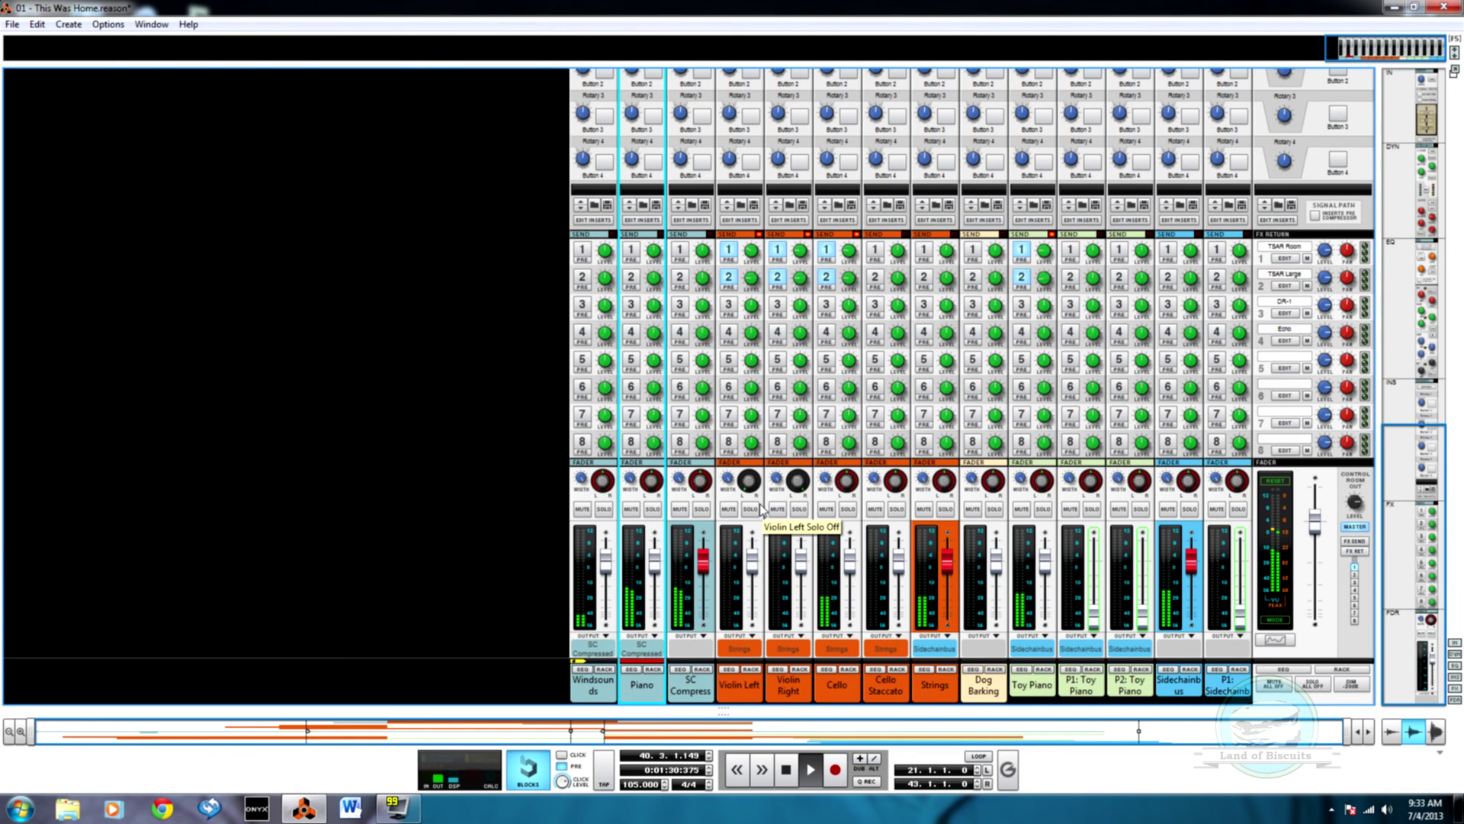
{"action": "scroll", "coordinate": [663, 337], "scroll_direction": "up", "scroll_amount": 10}
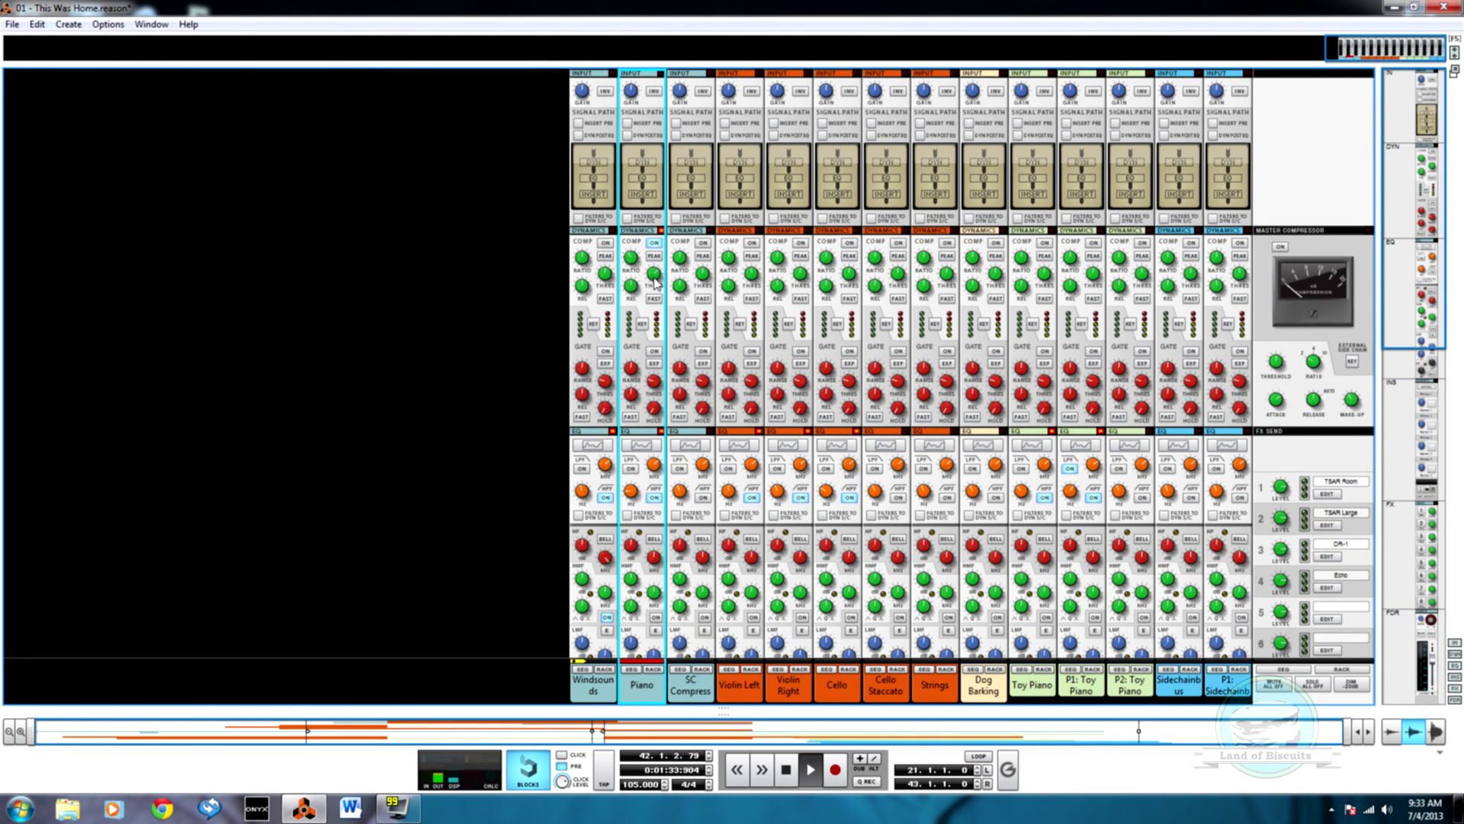
{"action": "mouse_move", "coordinate": [655, 284]}
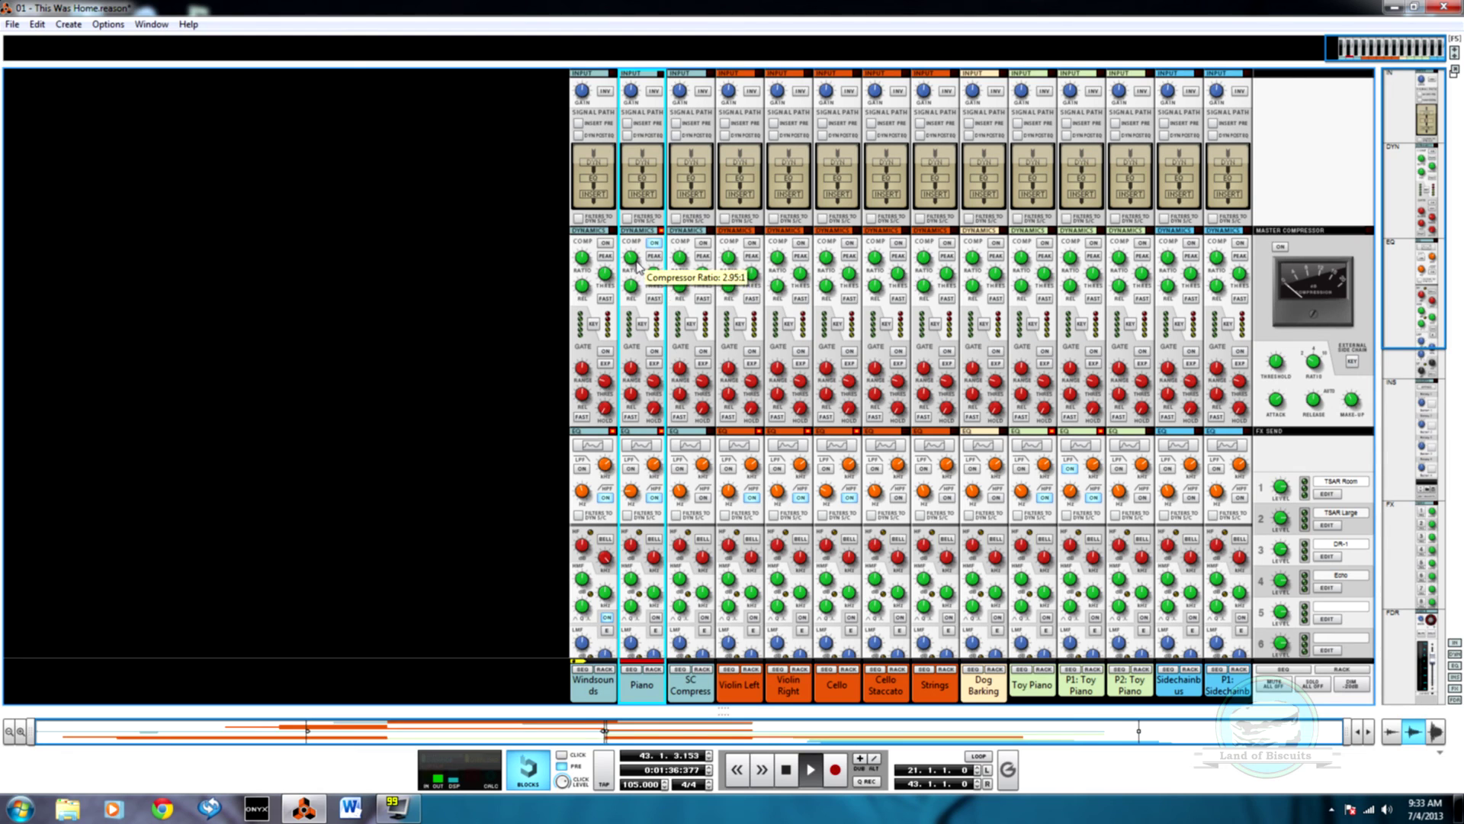
{"action": "left_click_drag", "start_coordinate": [635, 259], "coordinate": [634, 256]}
{"action": "scroll", "coordinate": [642, 404], "scroll_direction": "down", "scroll_amount": 10}
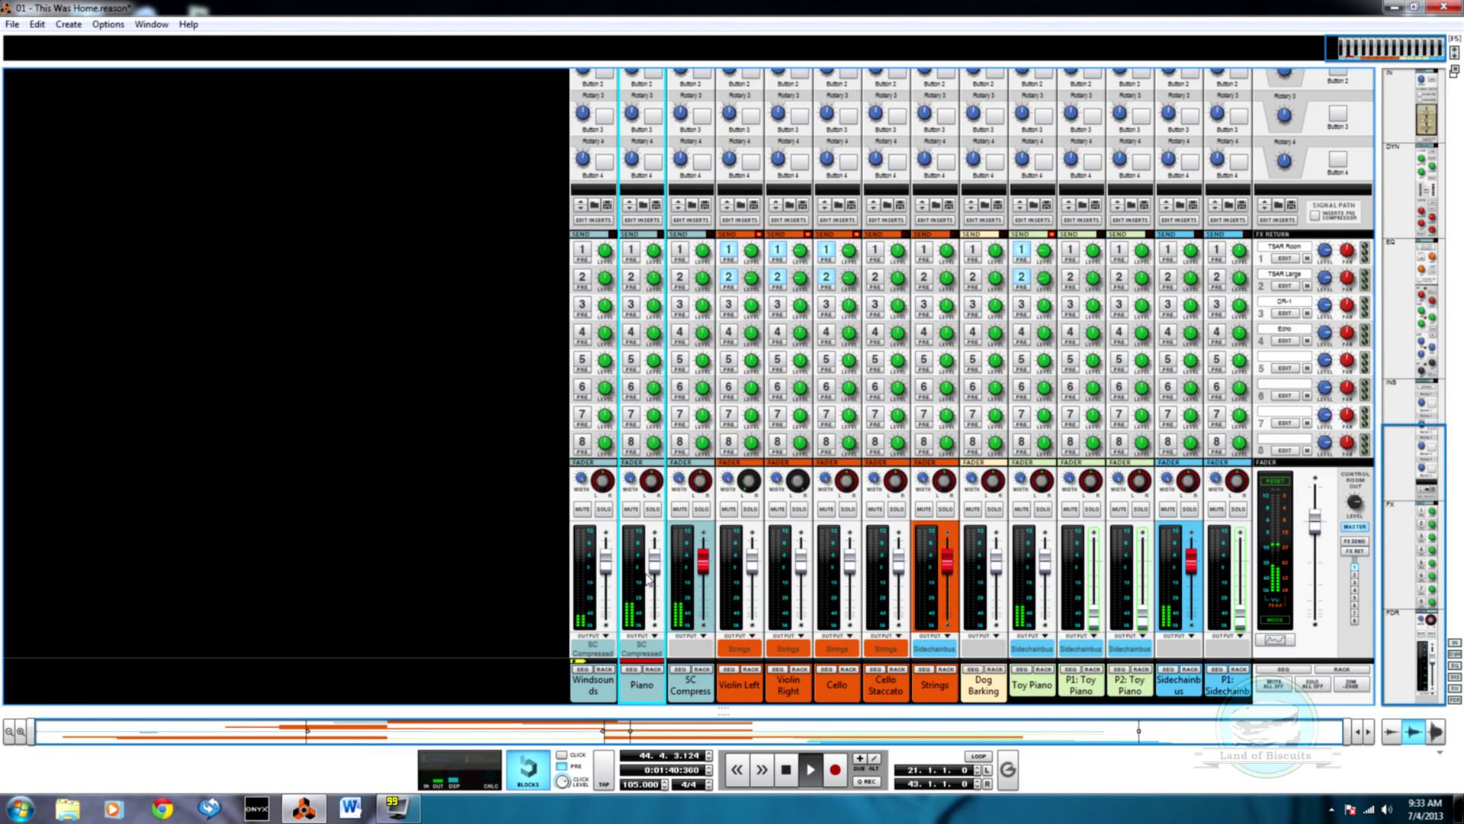
{"action": "scroll", "coordinate": [659, 492], "scroll_direction": "up", "scroll_amount": 10}
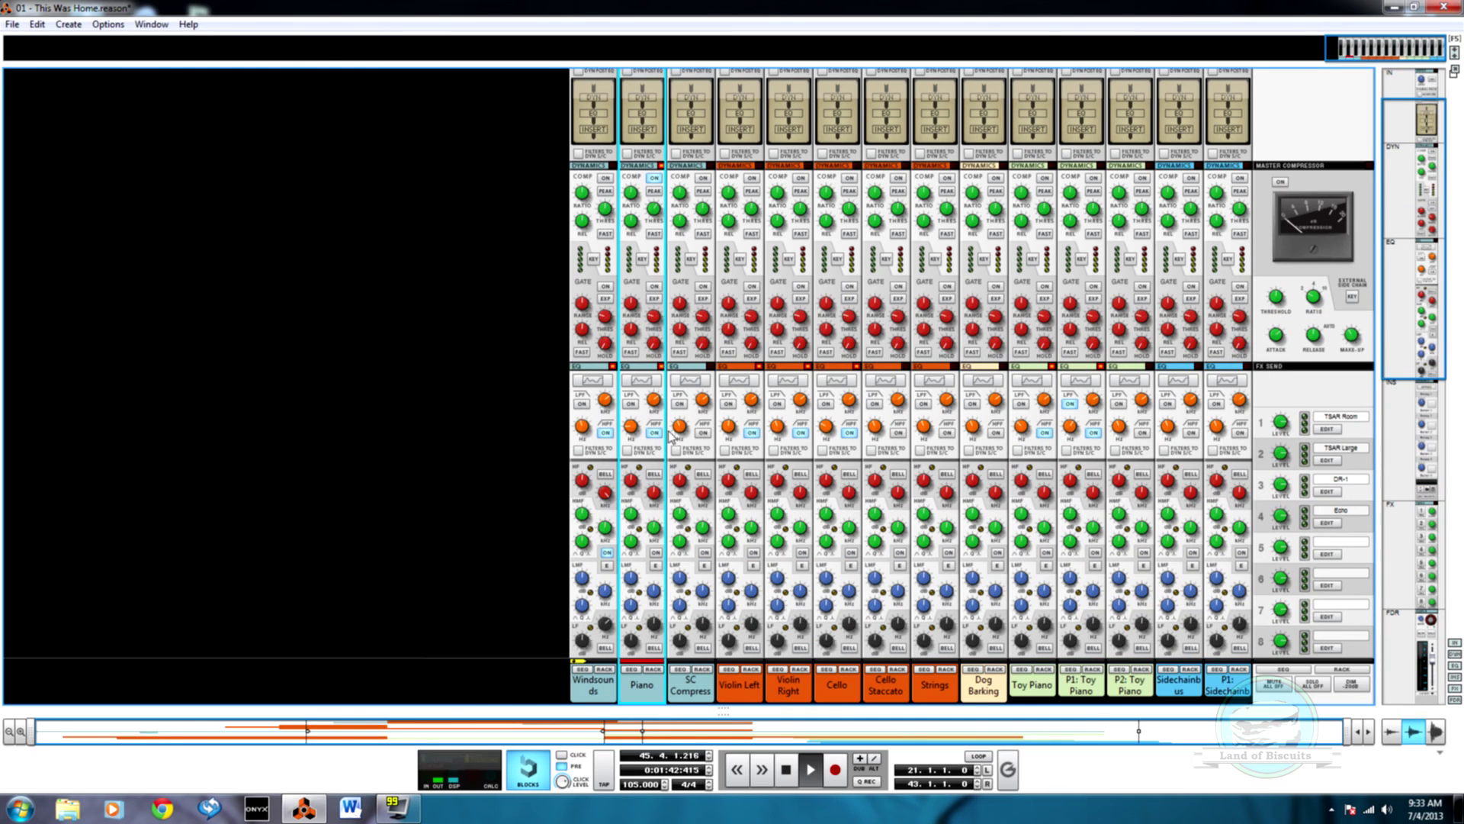
{"action": "mouse_move", "coordinate": [660, 220]}
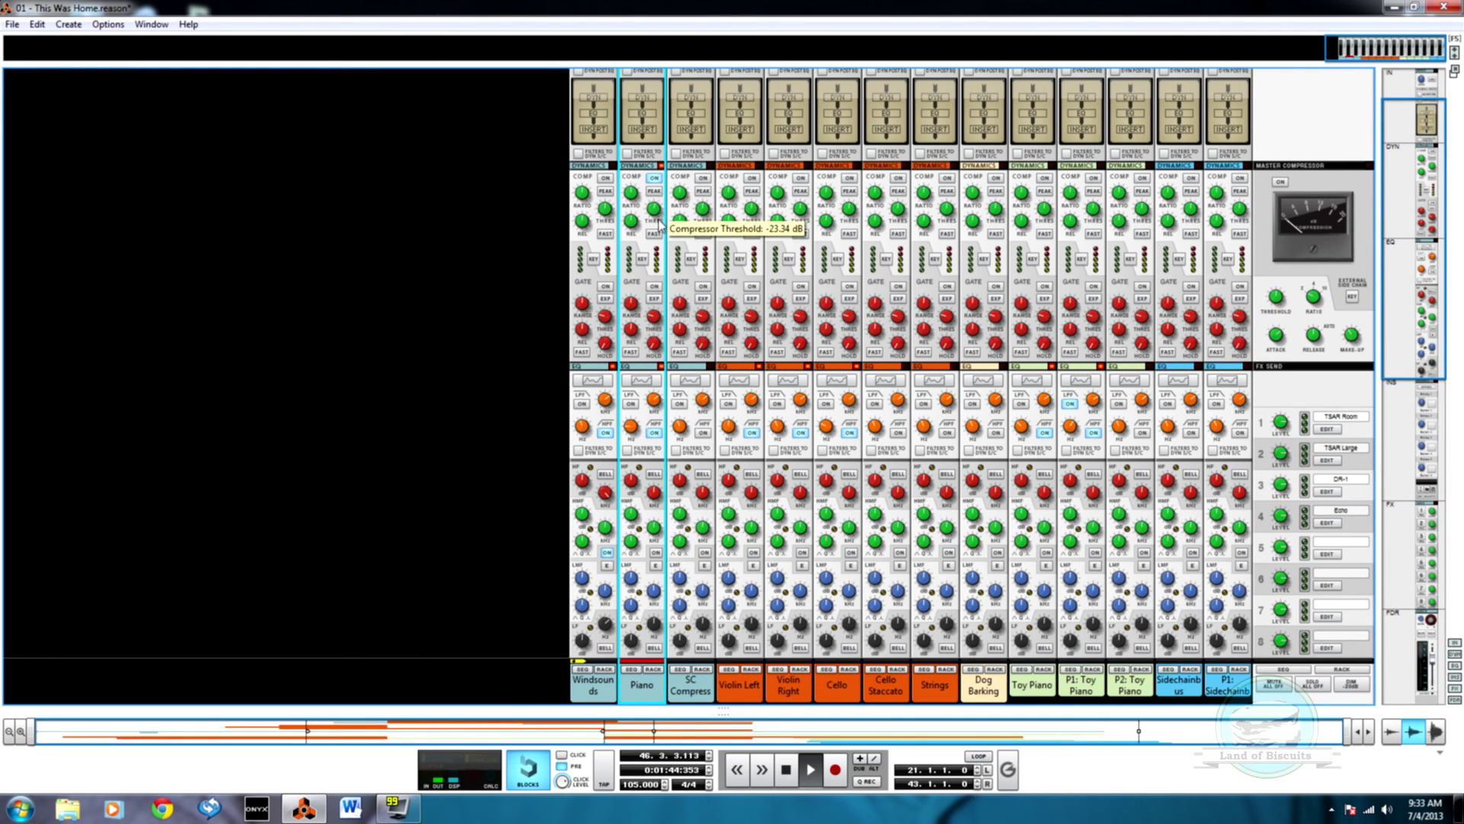
Replay from around bar 21 and open the Cello clip in the note editor
{"action": "key", "text": "F7"}
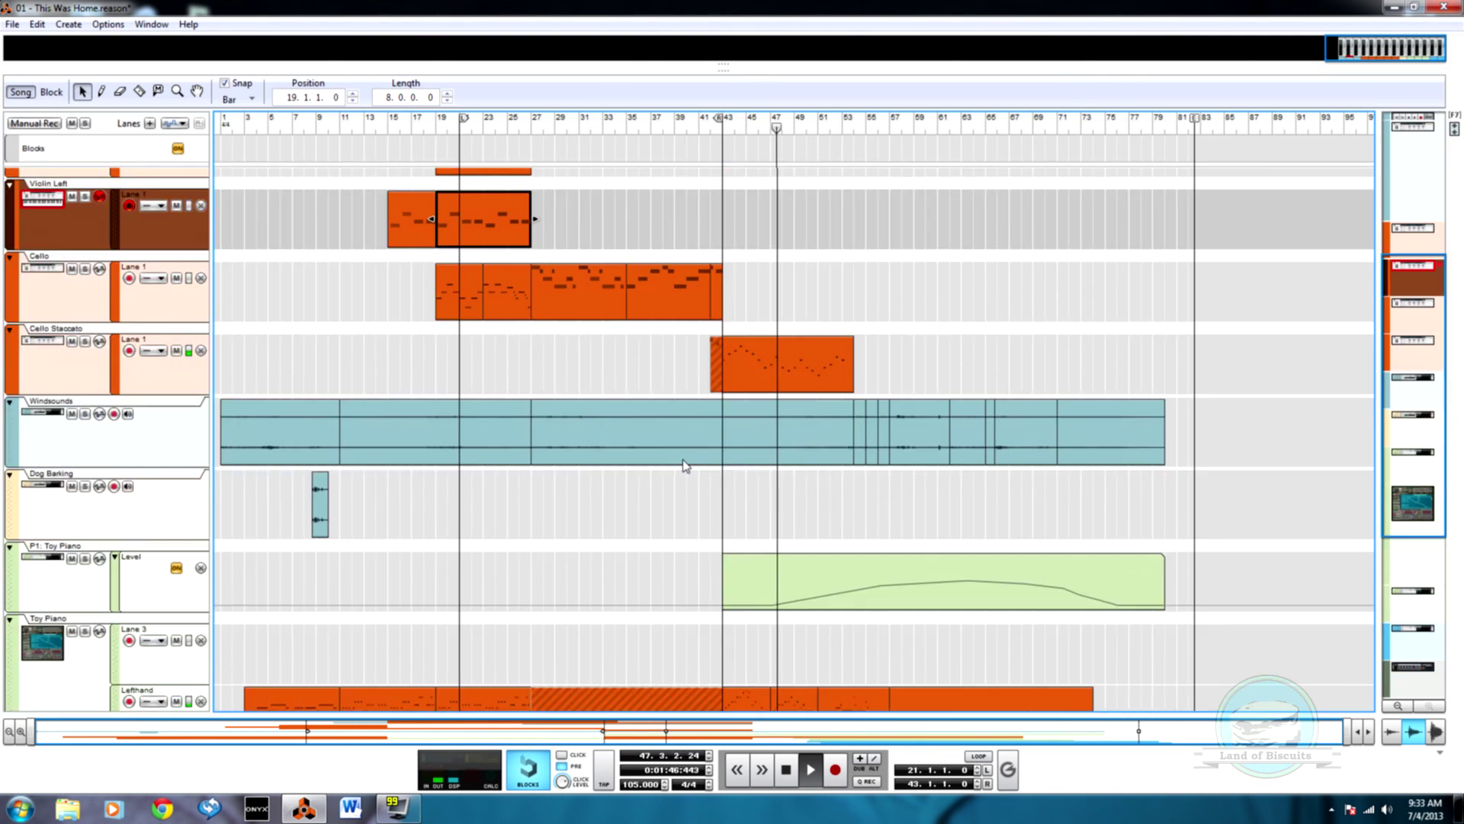
{"action": "left_click", "coordinate": [461, 128]}
{"action": "scroll", "coordinate": [565, 369], "scroll_direction": "up", "scroll_amount": 3}
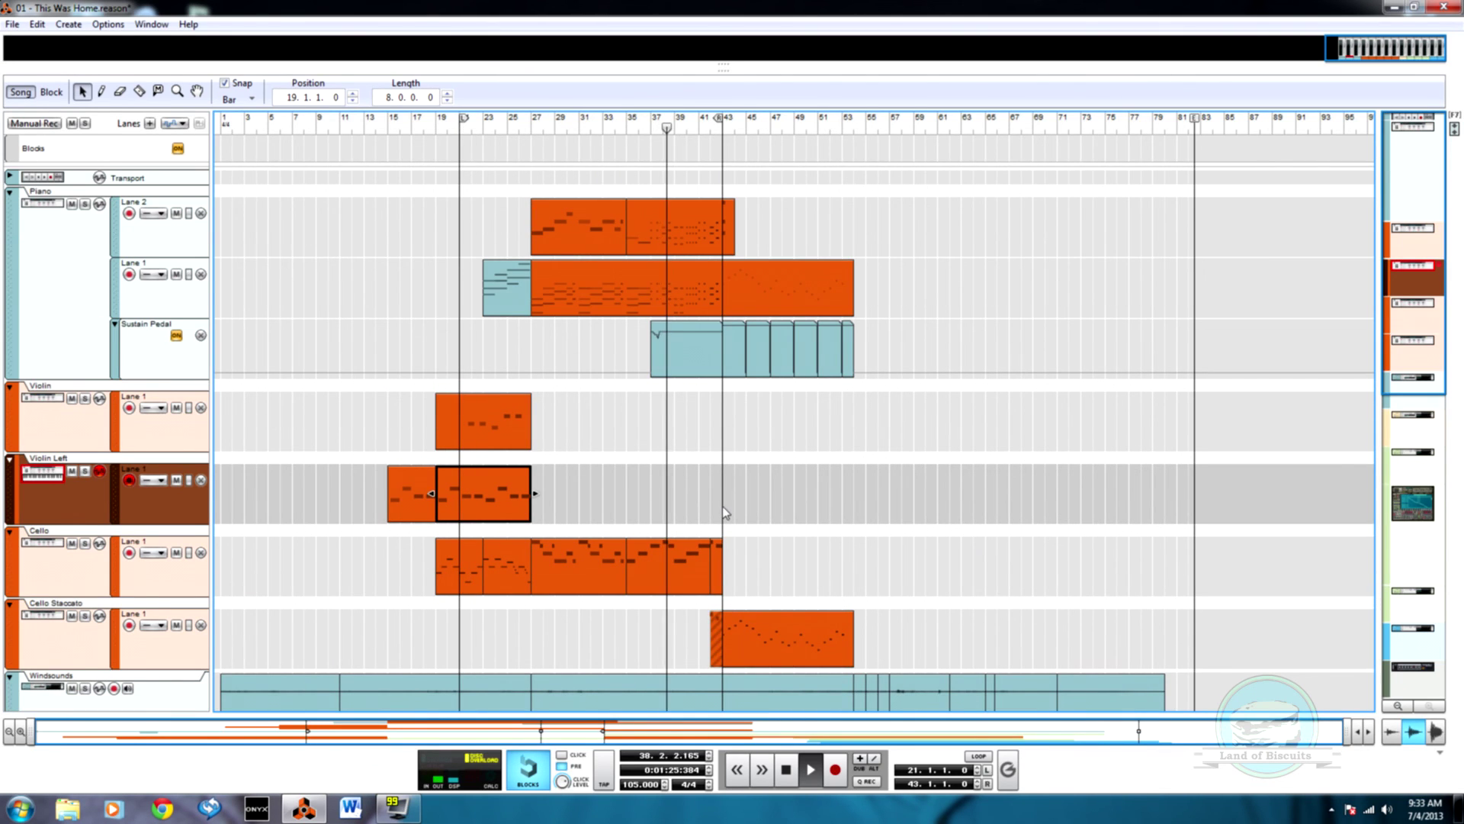
{"action": "key", "text": "F6"}
{"action": "key", "text": "F7"}
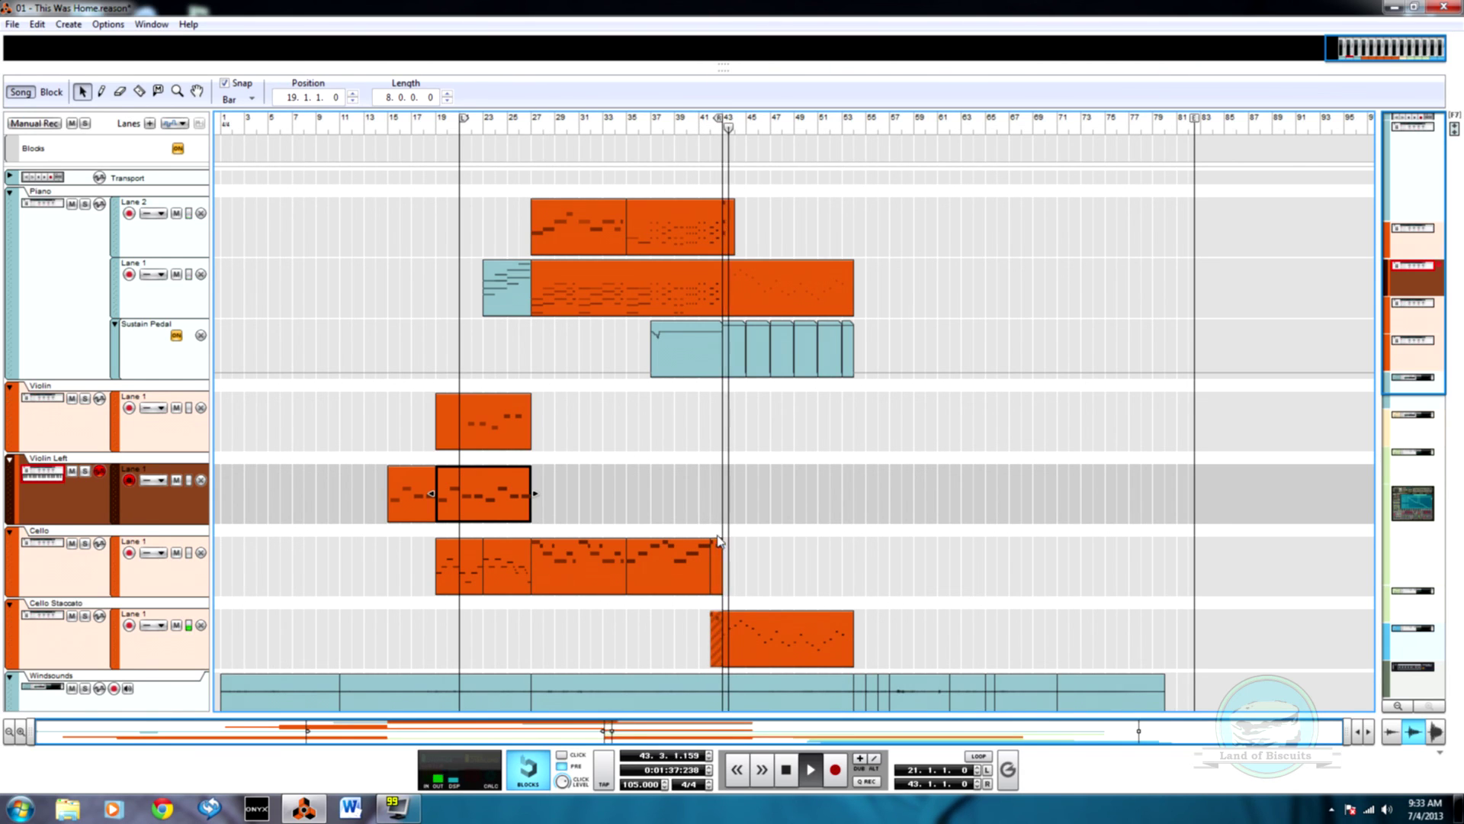
{"action": "double_click", "coordinate": [714, 564]}
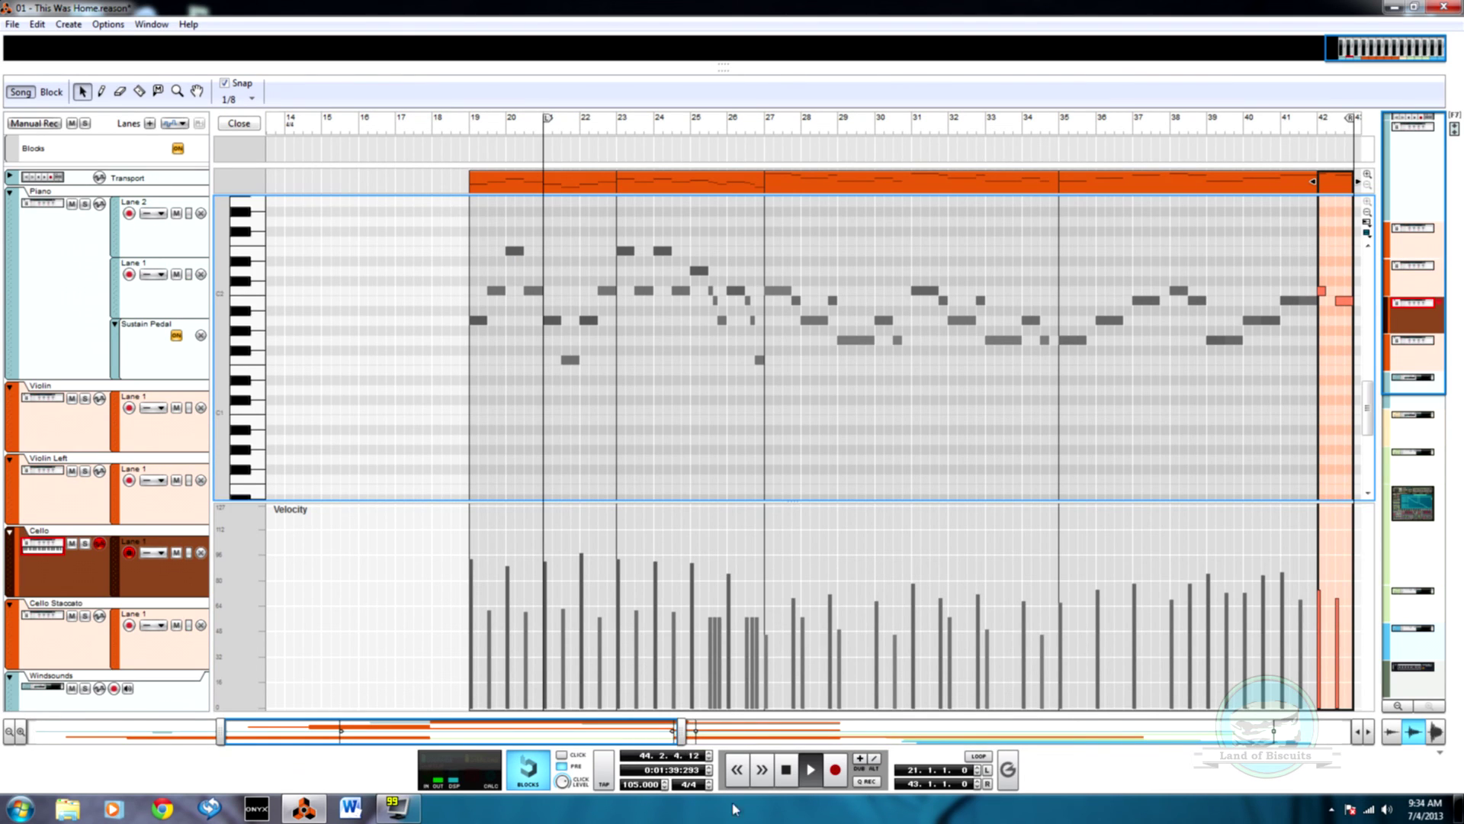
Raise the velocities of the Cello's last two notes in bar 42, then replay from about bar 38
{"action": "left_click_drag", "start_coordinate": [563, 730], "coordinate": [763, 730]}
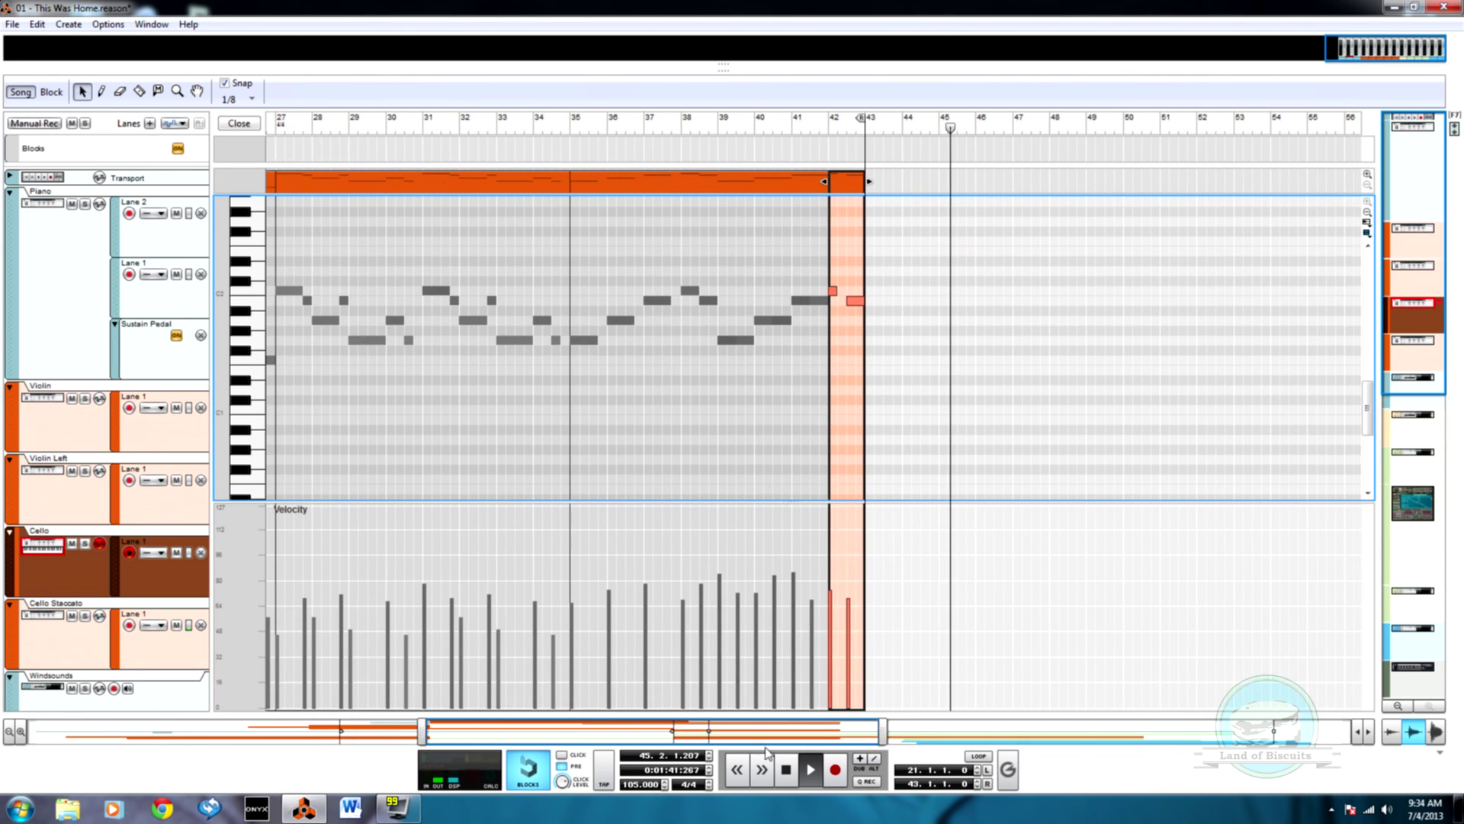
{"action": "key", "text": "w"}
{"action": "mouse_move", "coordinate": [849, 551]}
{"action": "left_mouse_down"}
{"action": "mouse_move", "coordinate": [854, 539]}
{"action": "mouse_move", "coordinate": [831, 561]}
{"action": "left_mouse_up"}
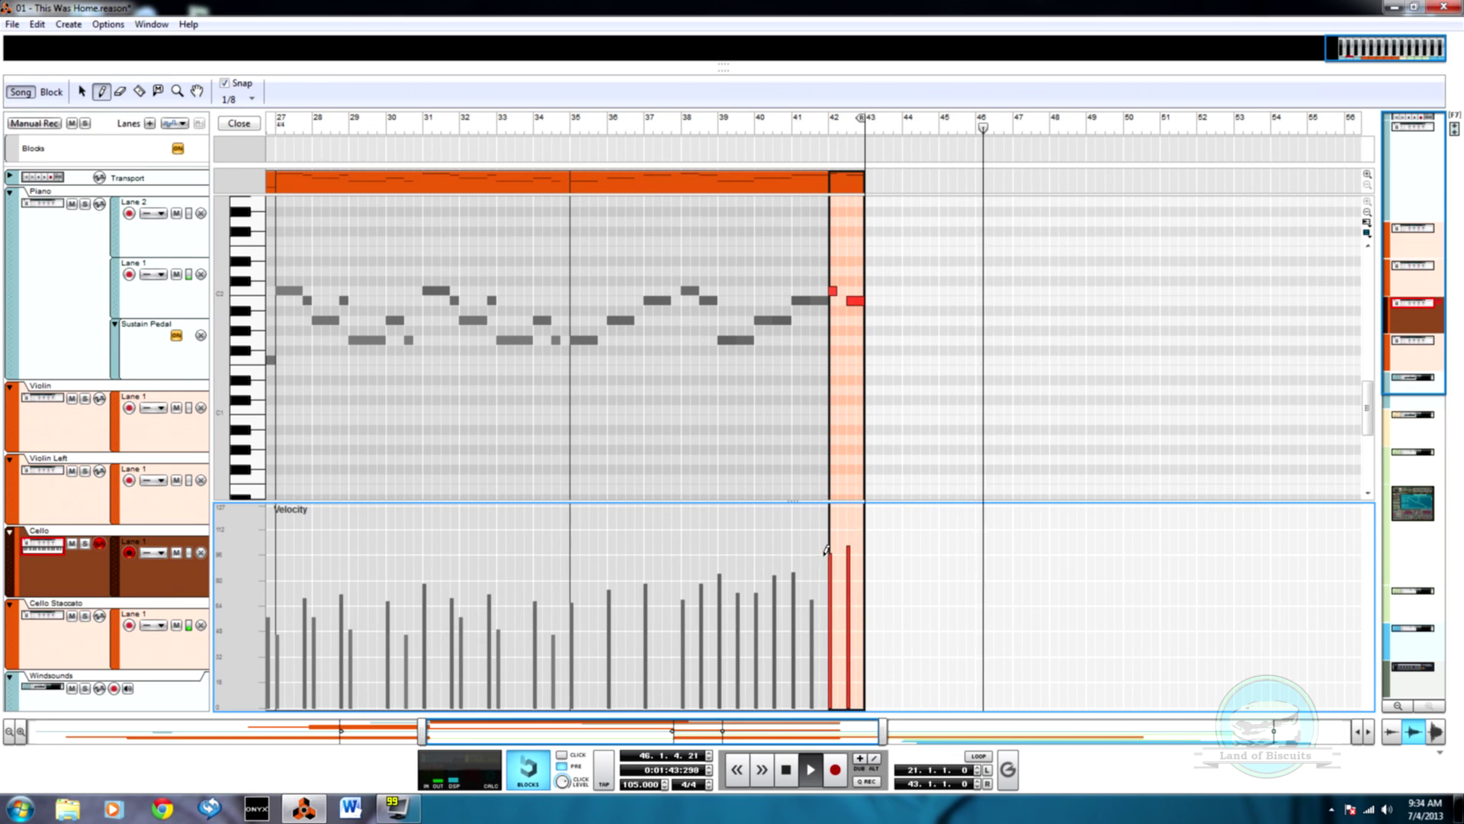
{"action": "key", "text": "q"}
{"action": "left_click", "coordinate": [752, 132]}
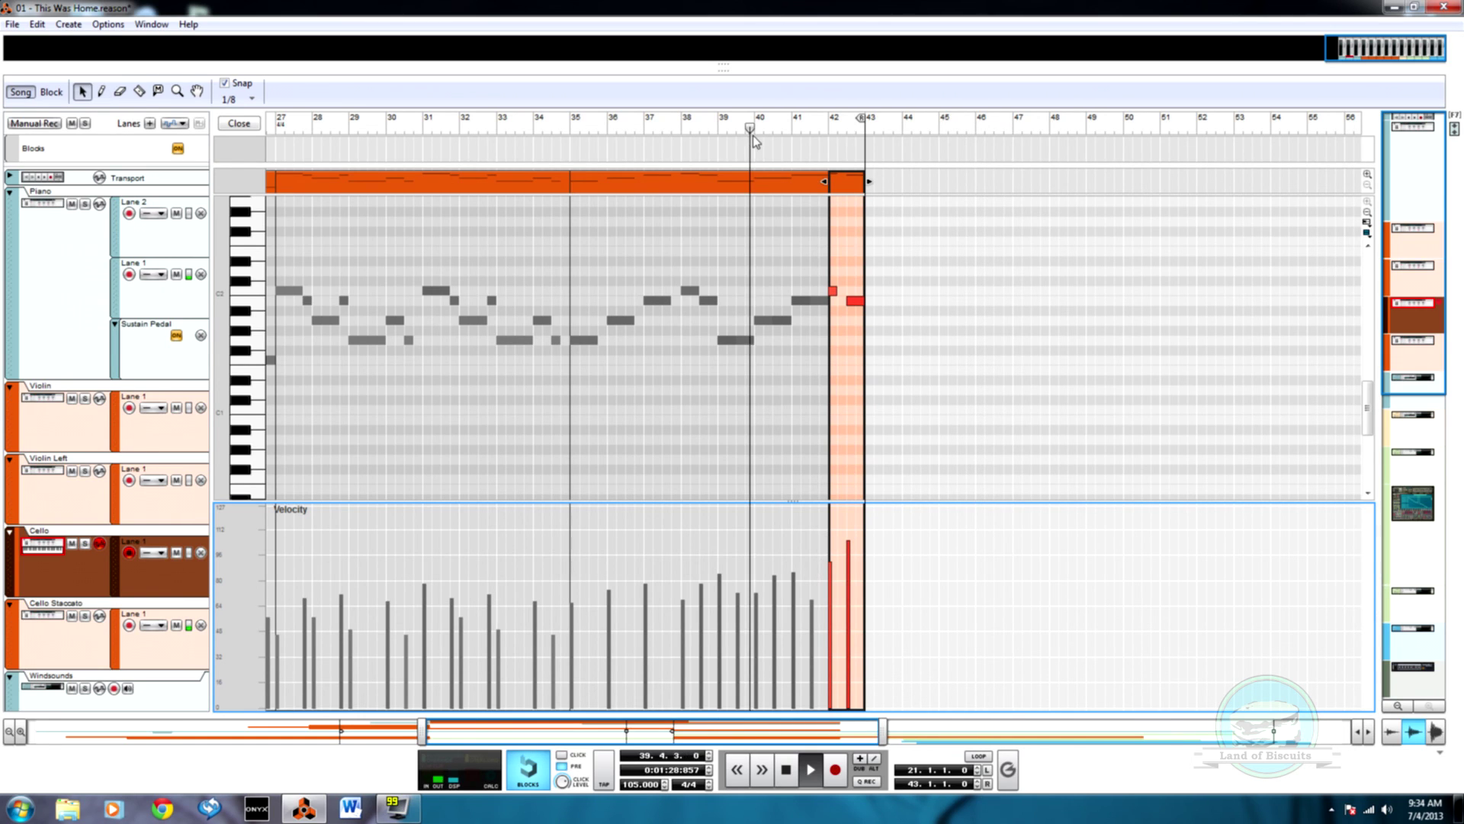
{"action": "left_click", "coordinate": [703, 134]}
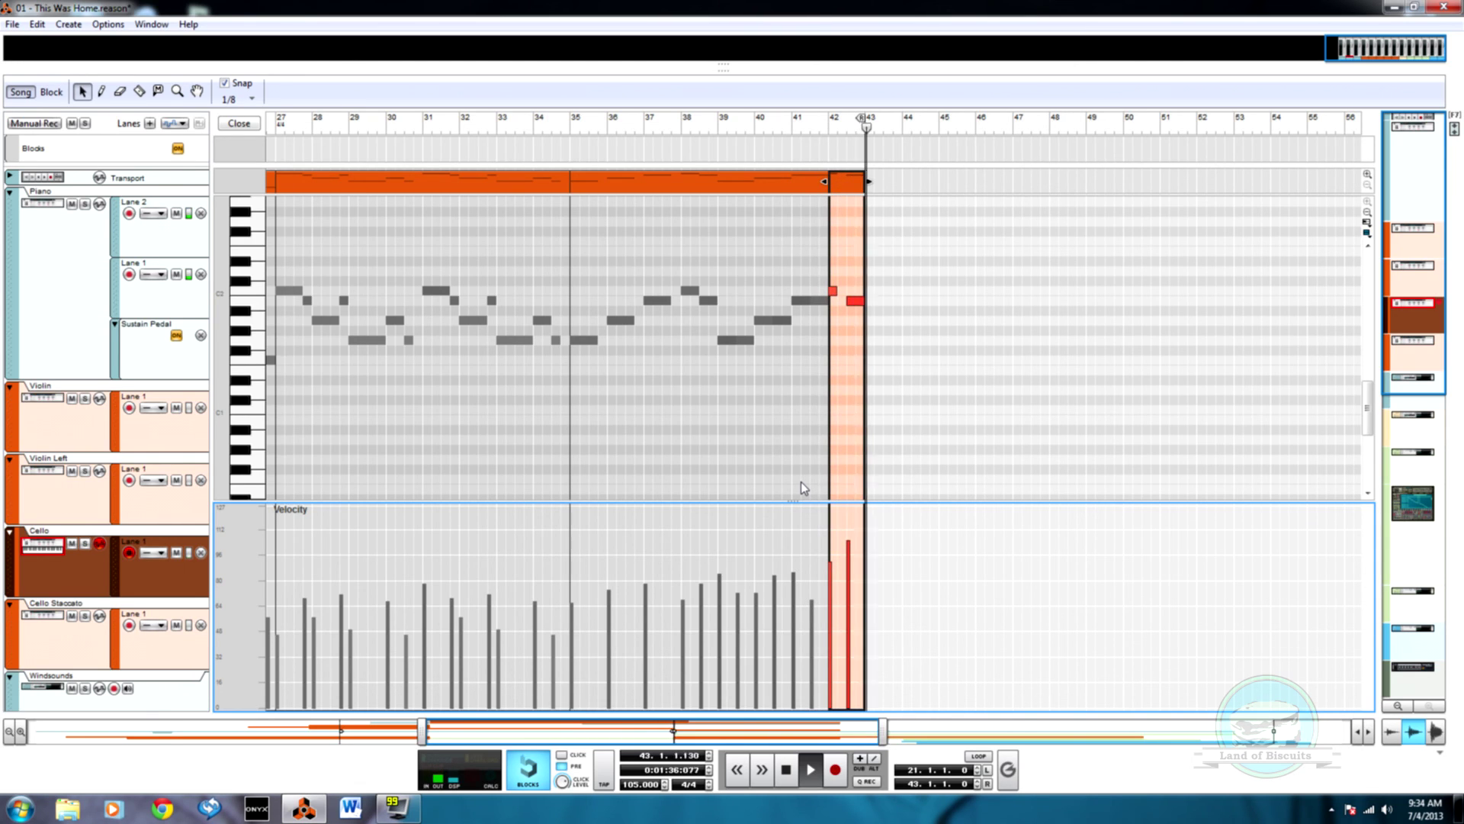
Stop playback and lower the LowMid Comp threshold to -26.9 dB in the rack
{"action": "key", "text": "F6"}
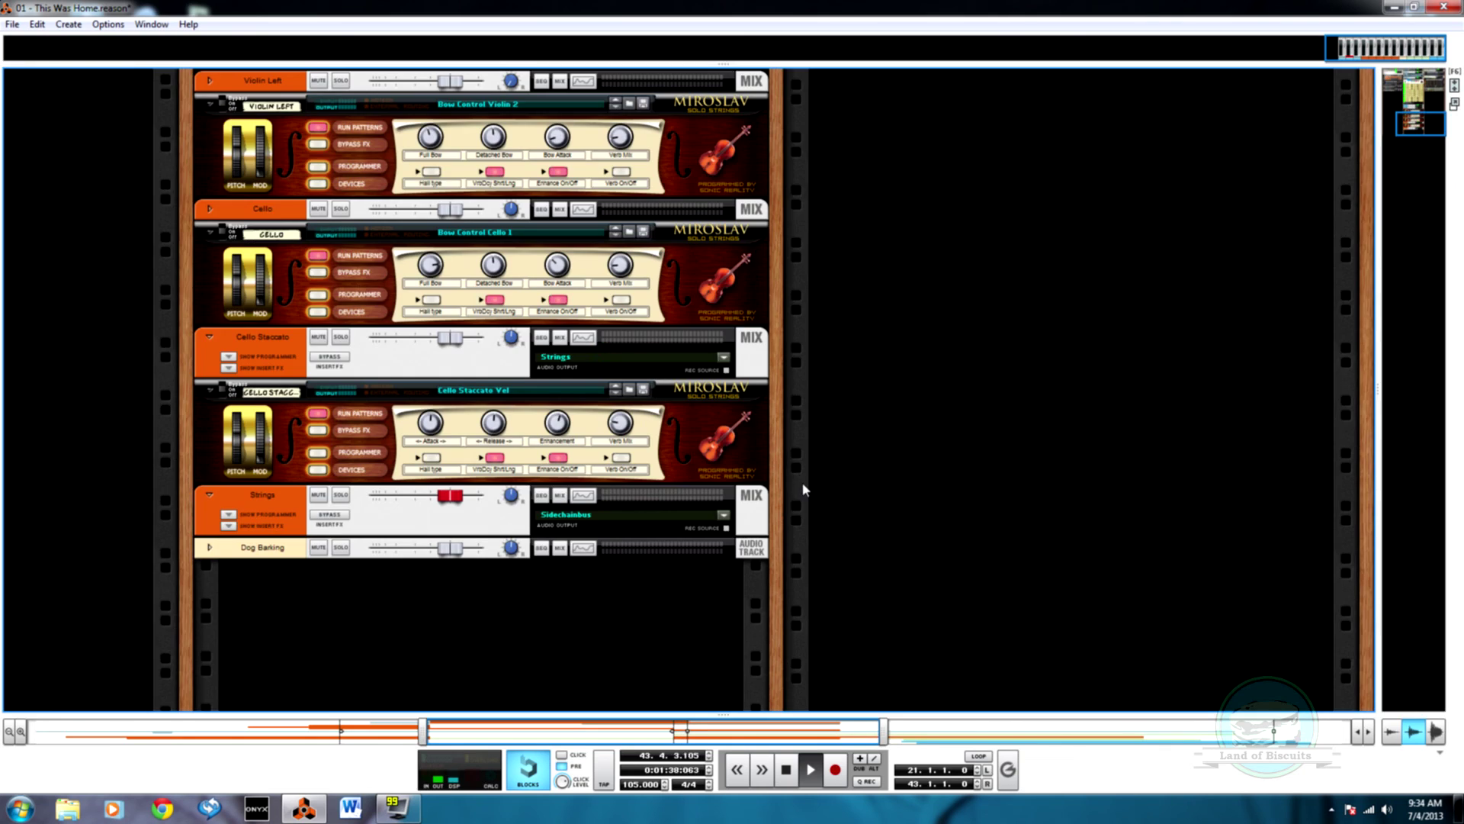
{"action": "scroll", "coordinate": [532, 486], "scroll_direction": "up", "scroll_amount": 5}
{"action": "scroll", "coordinate": [531, 486], "scroll_direction": "up", "scroll_amount": 5}
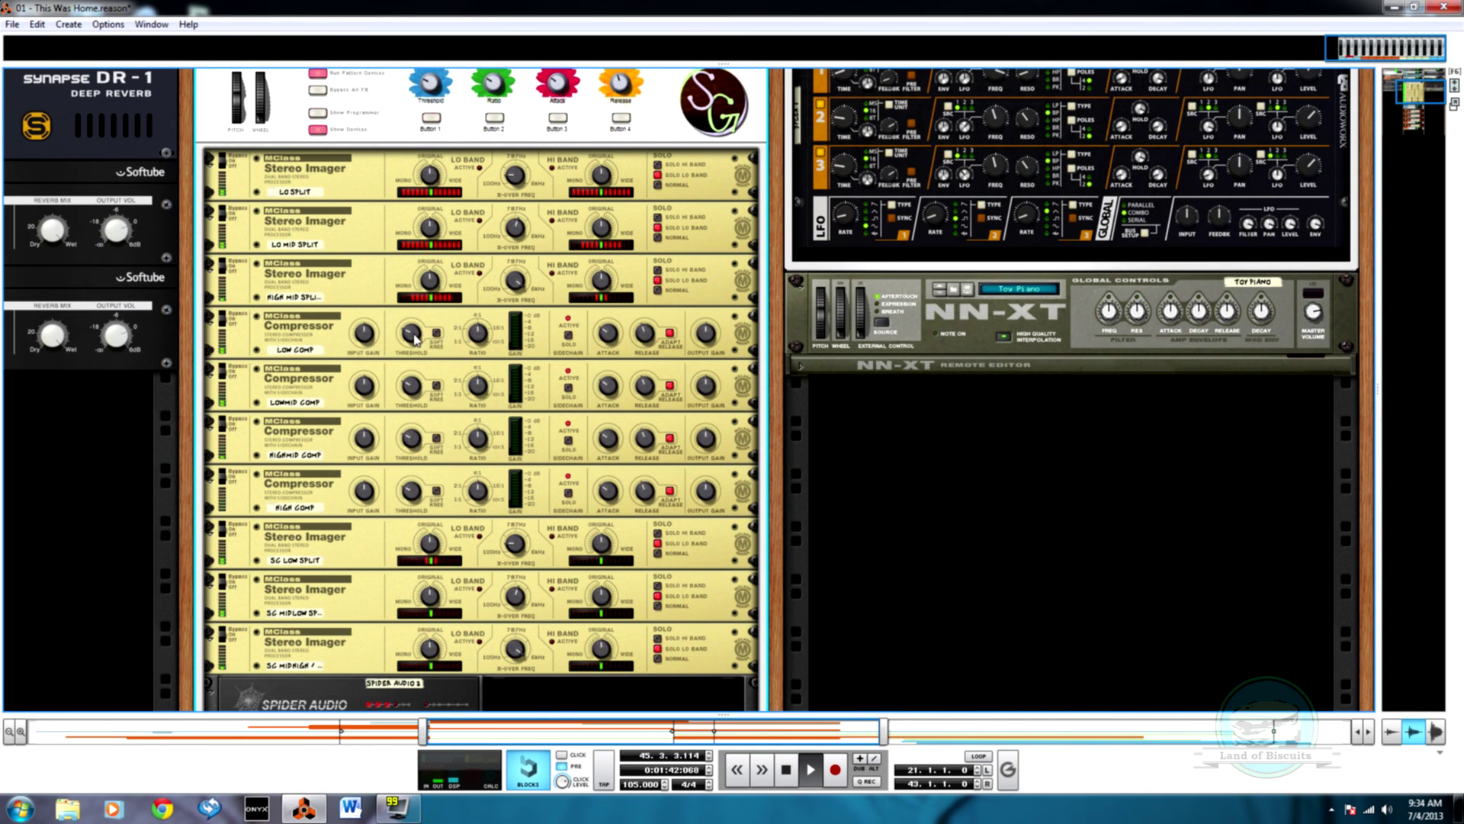
{"action": "key", "text": "space"}
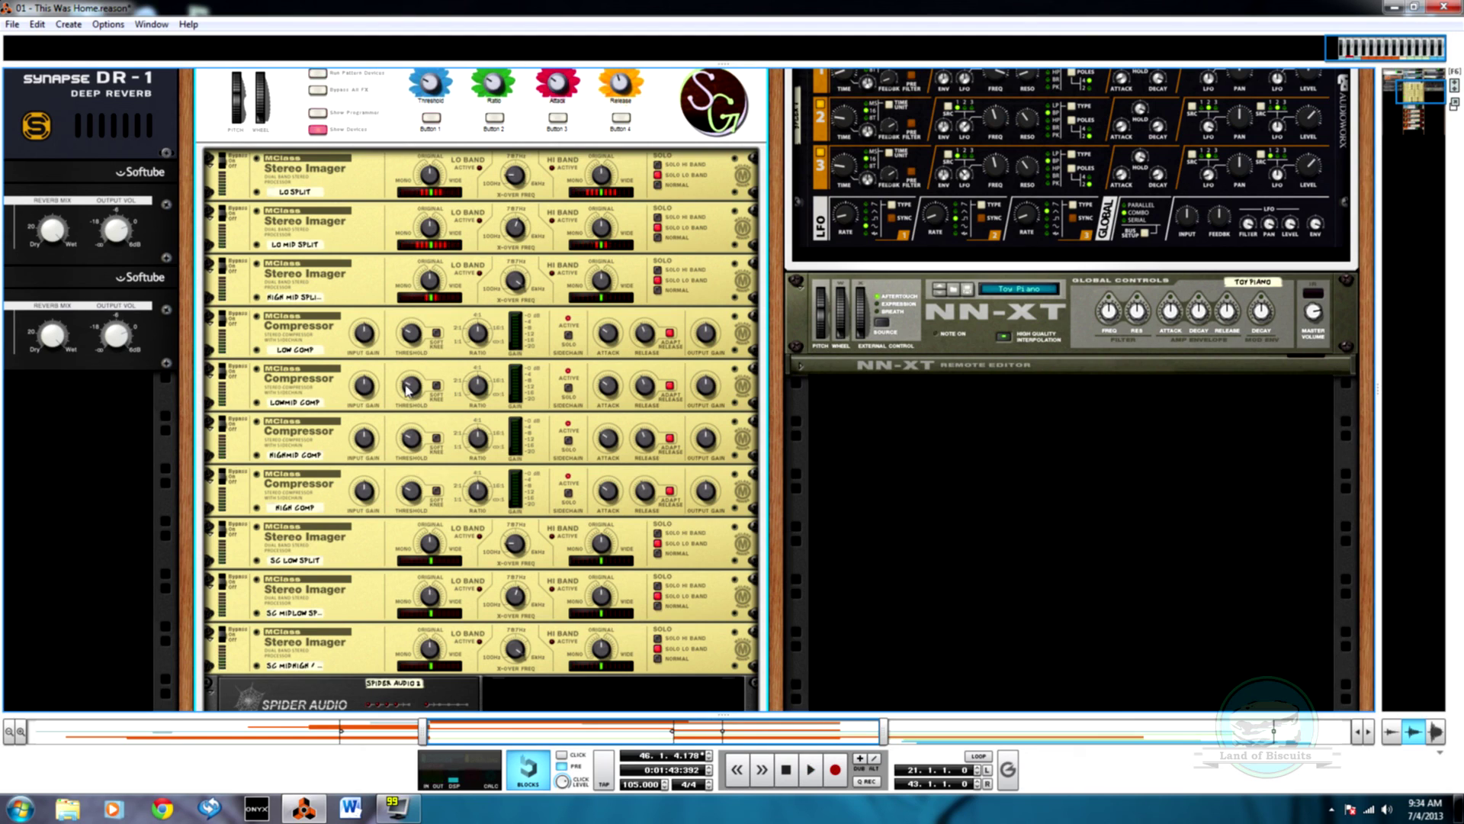
{"action": "mouse_move", "coordinate": [412, 393]}
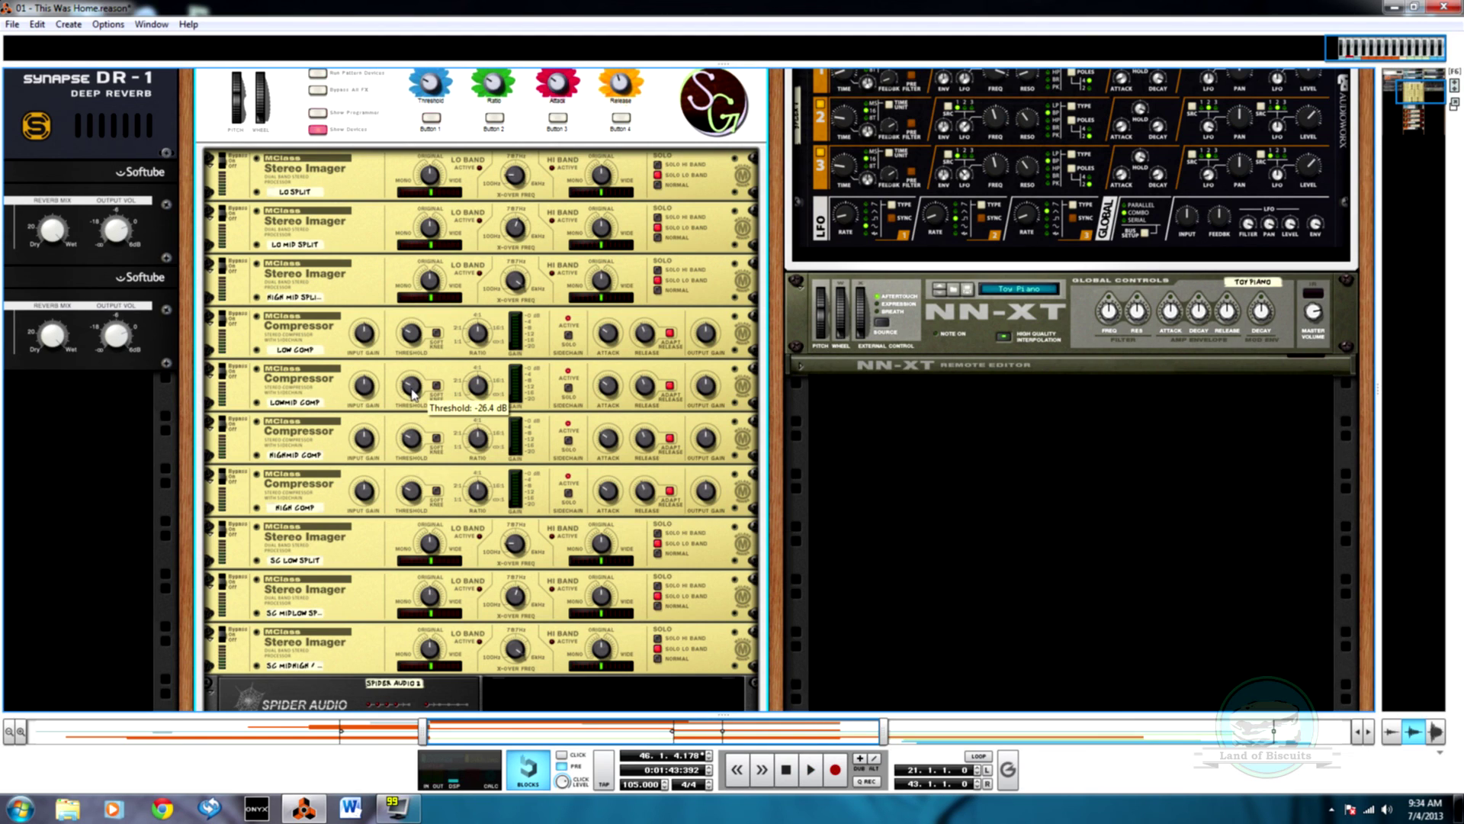
{"action": "left_click_drag", "start_coordinate": [412, 393], "coordinate": [409, 394]}
{"action": "left_click", "coordinate": [470, 343]}
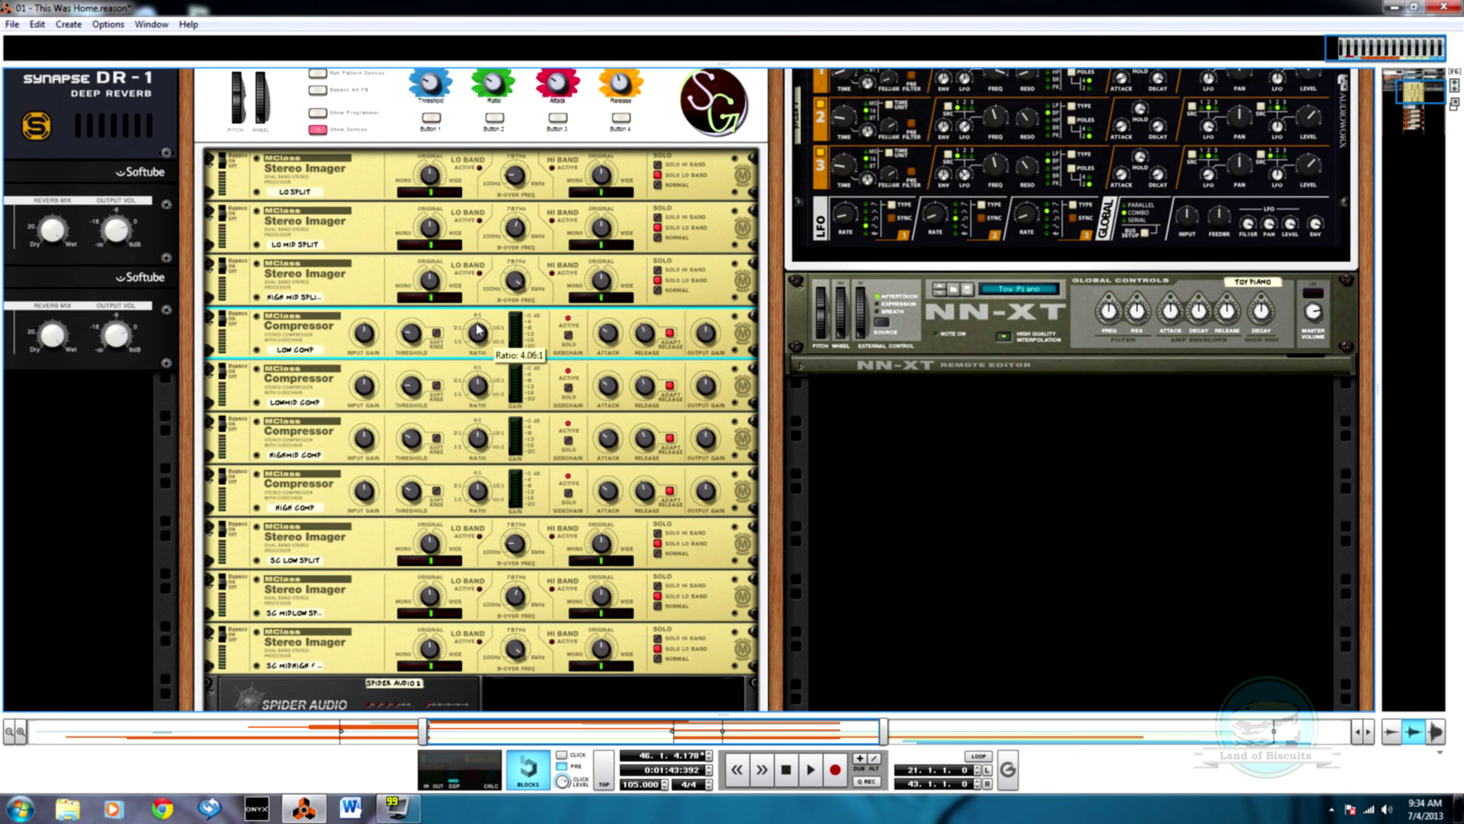
{"action": "mouse_move", "coordinate": [488, 389]}
Return to the Cello note editor and replay from bar 40
{"action": "key", "text": "F7"}
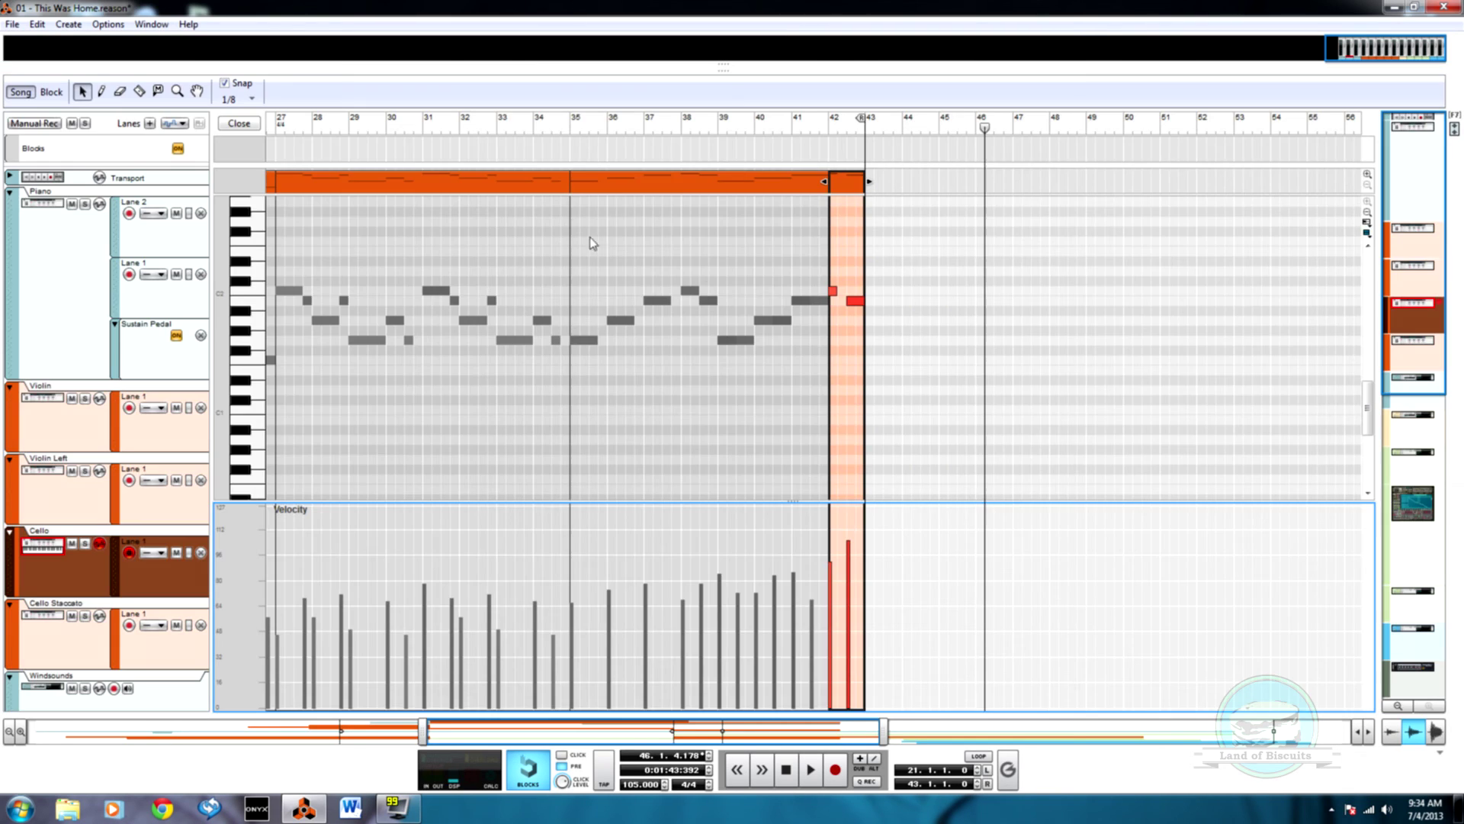
{"action": "left_click", "coordinate": [767, 128]}
{"action": "key", "text": "space"}
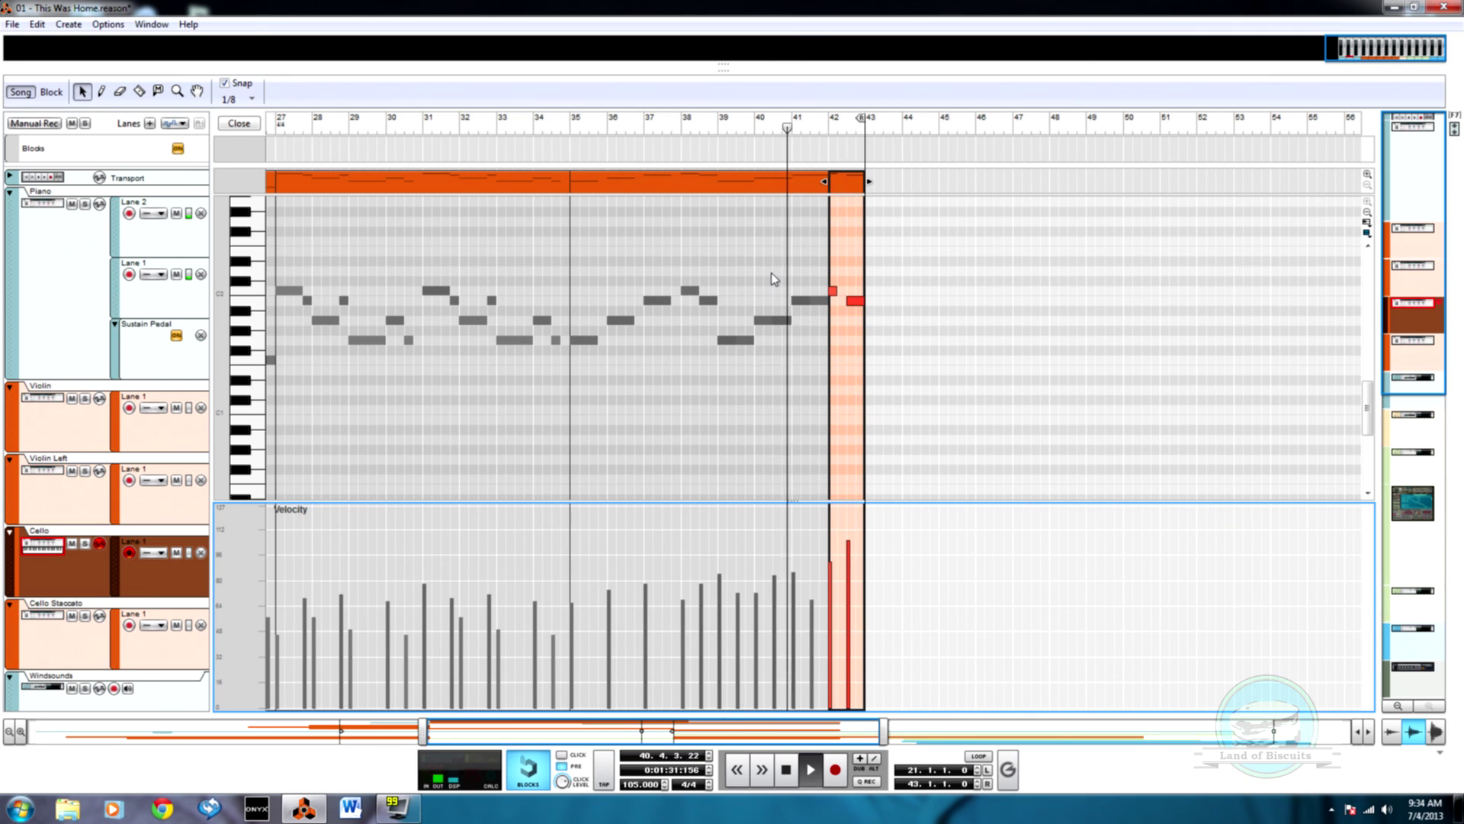
Cycle through the rack, mixer and sequencer, then close the note editor to show the arrangement
{"action": "key", "text": "F6"}
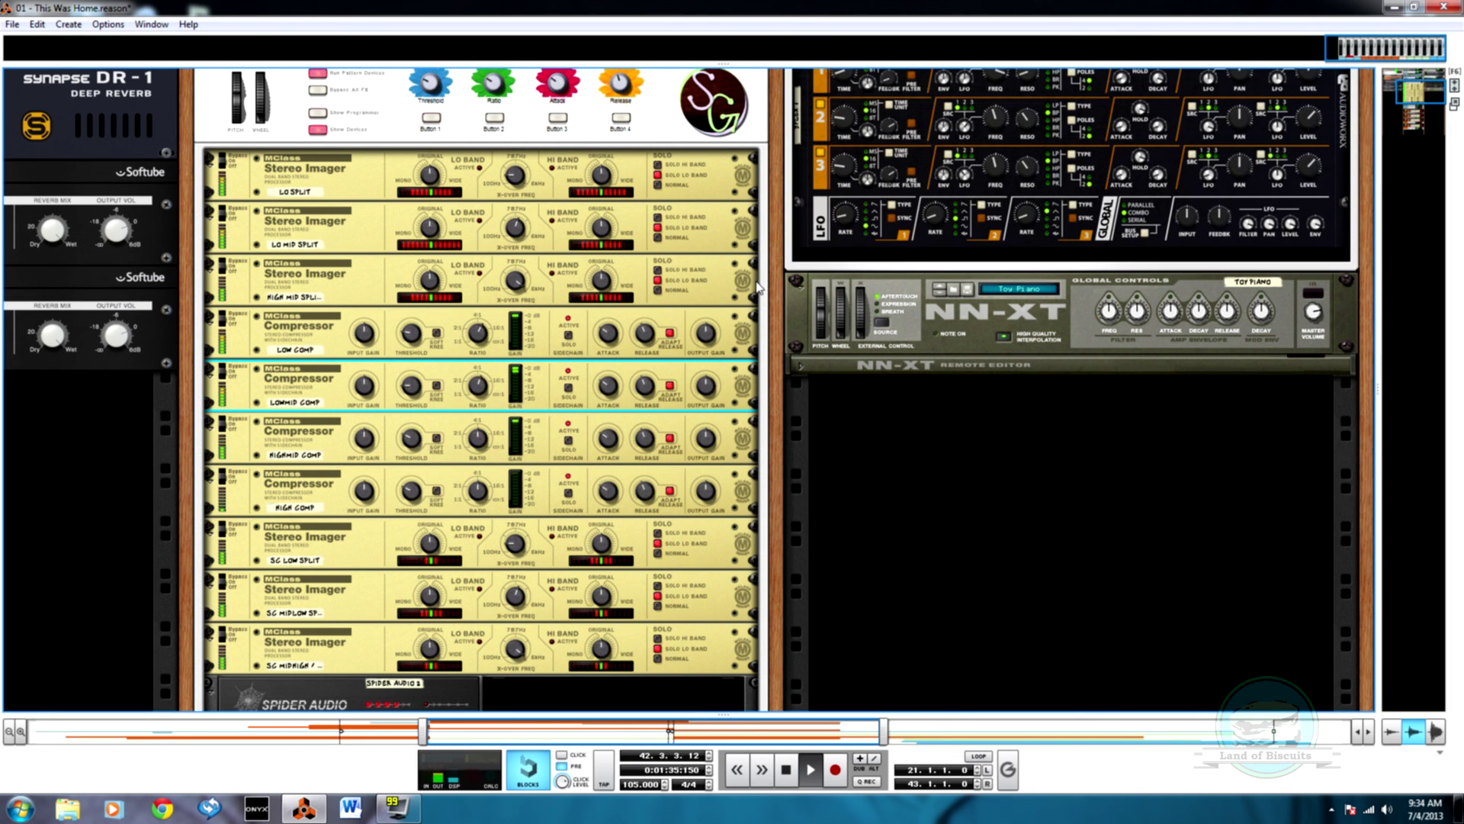
{"action": "key", "text": "F7"}
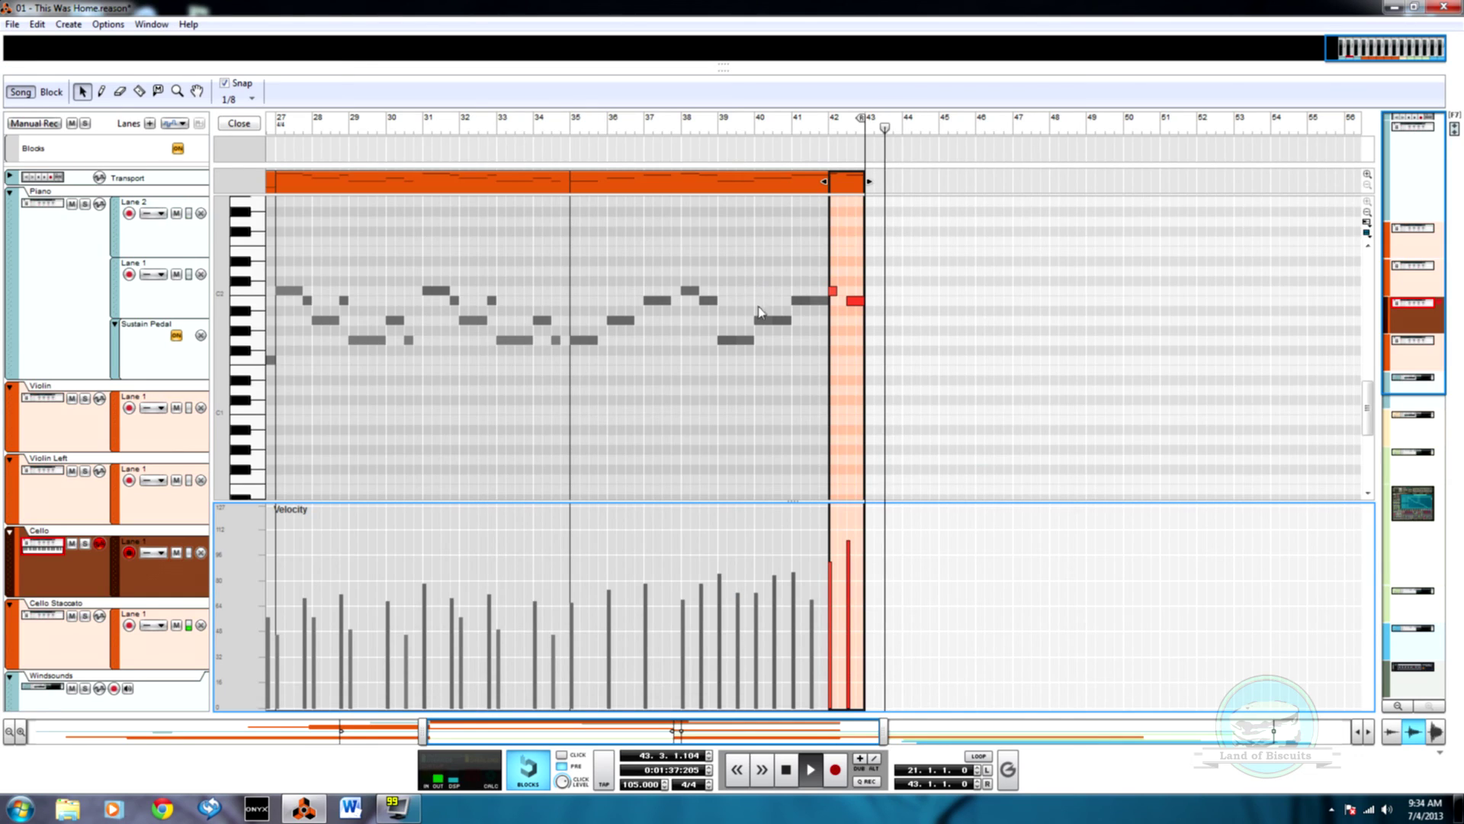
{"action": "key", "text": "F5"}
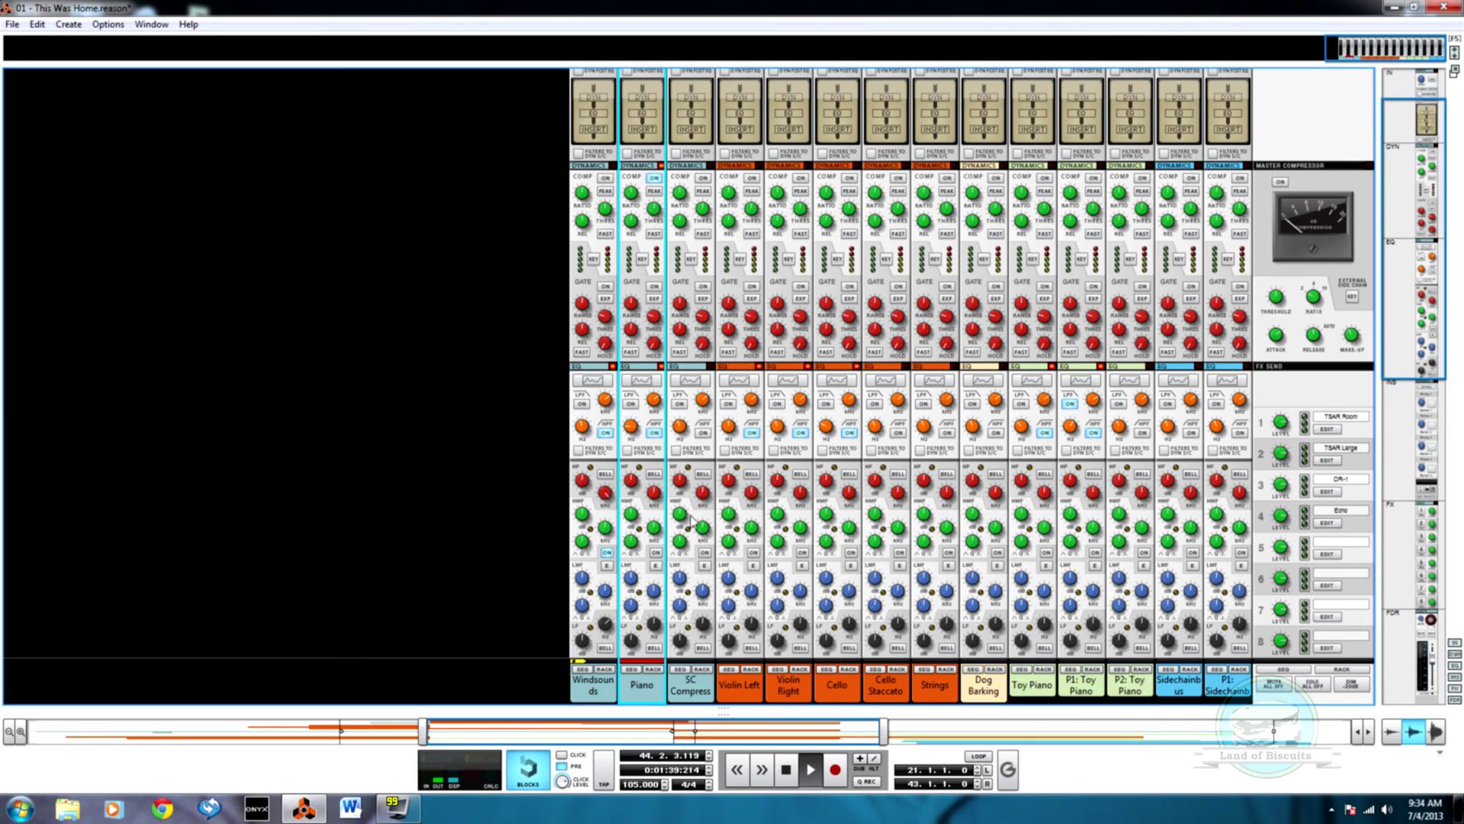
{"action": "scroll", "coordinate": [693, 526], "scroll_direction": "down", "scroll_amount": 10}
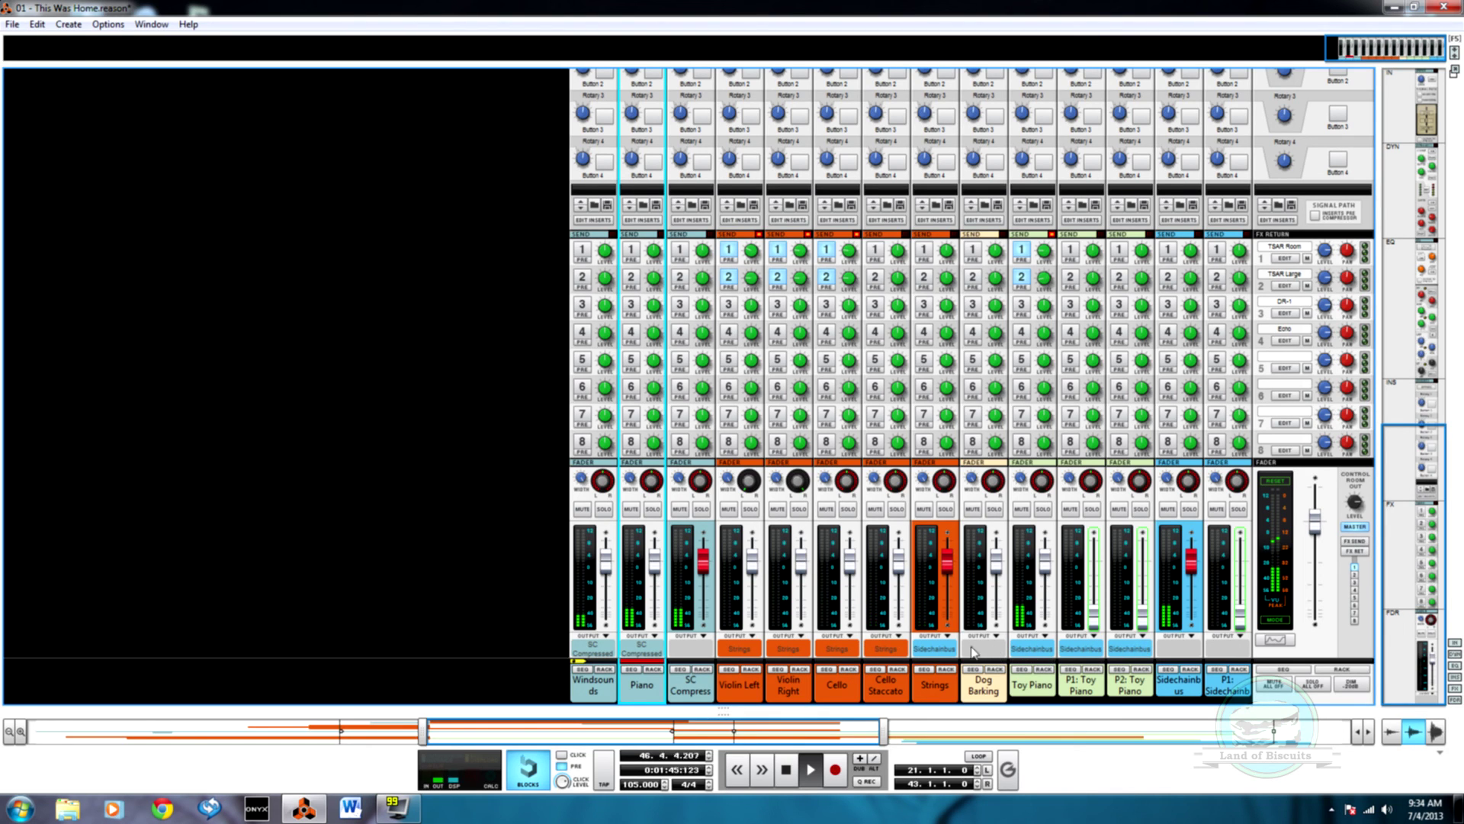
{"action": "key", "text": "F7"}
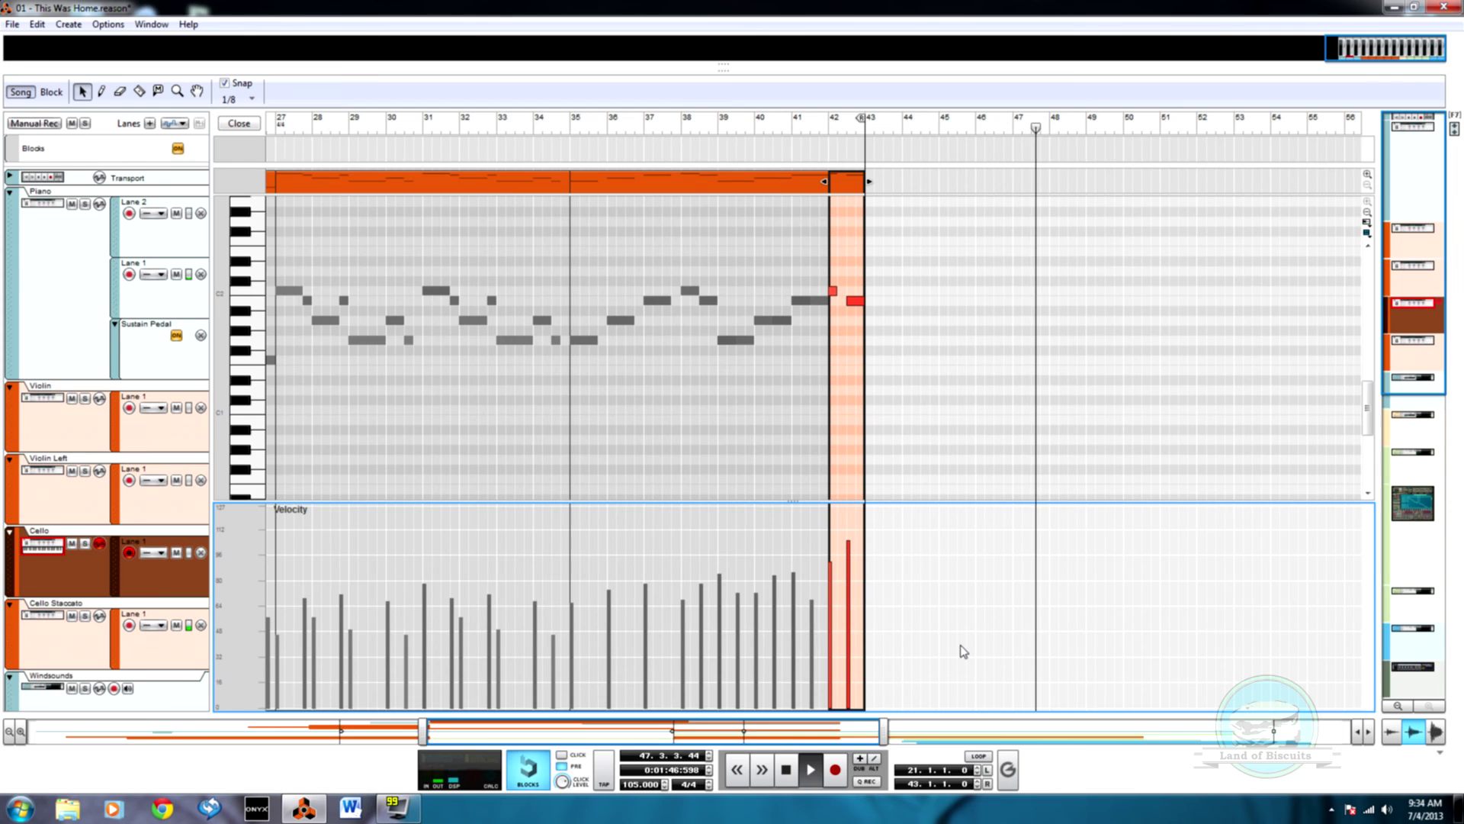
{"action": "left_click", "coordinate": [239, 123]}
Scroll the arrangement down to the Toy Piano tracks, cycle rack, mixer and sequencer during playback, then stop
{"action": "scroll", "coordinate": [877, 515], "scroll_direction": "down", "scroll_amount": 3}
{"action": "scroll", "coordinate": [909, 534], "scroll_direction": "down", "scroll_amount": 5}
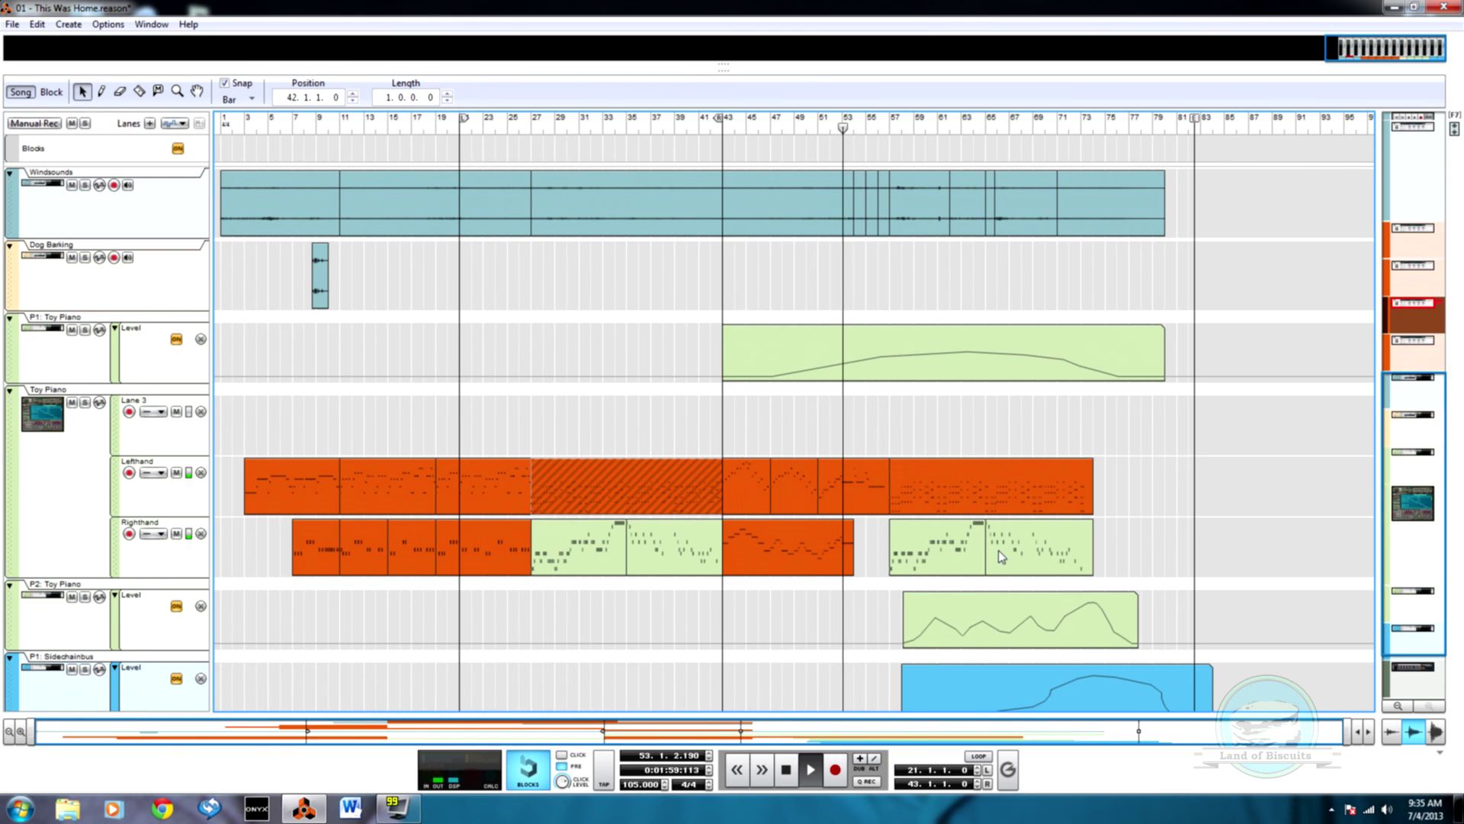
{"action": "key", "text": "F6"}
{"action": "key", "text": "F7"}
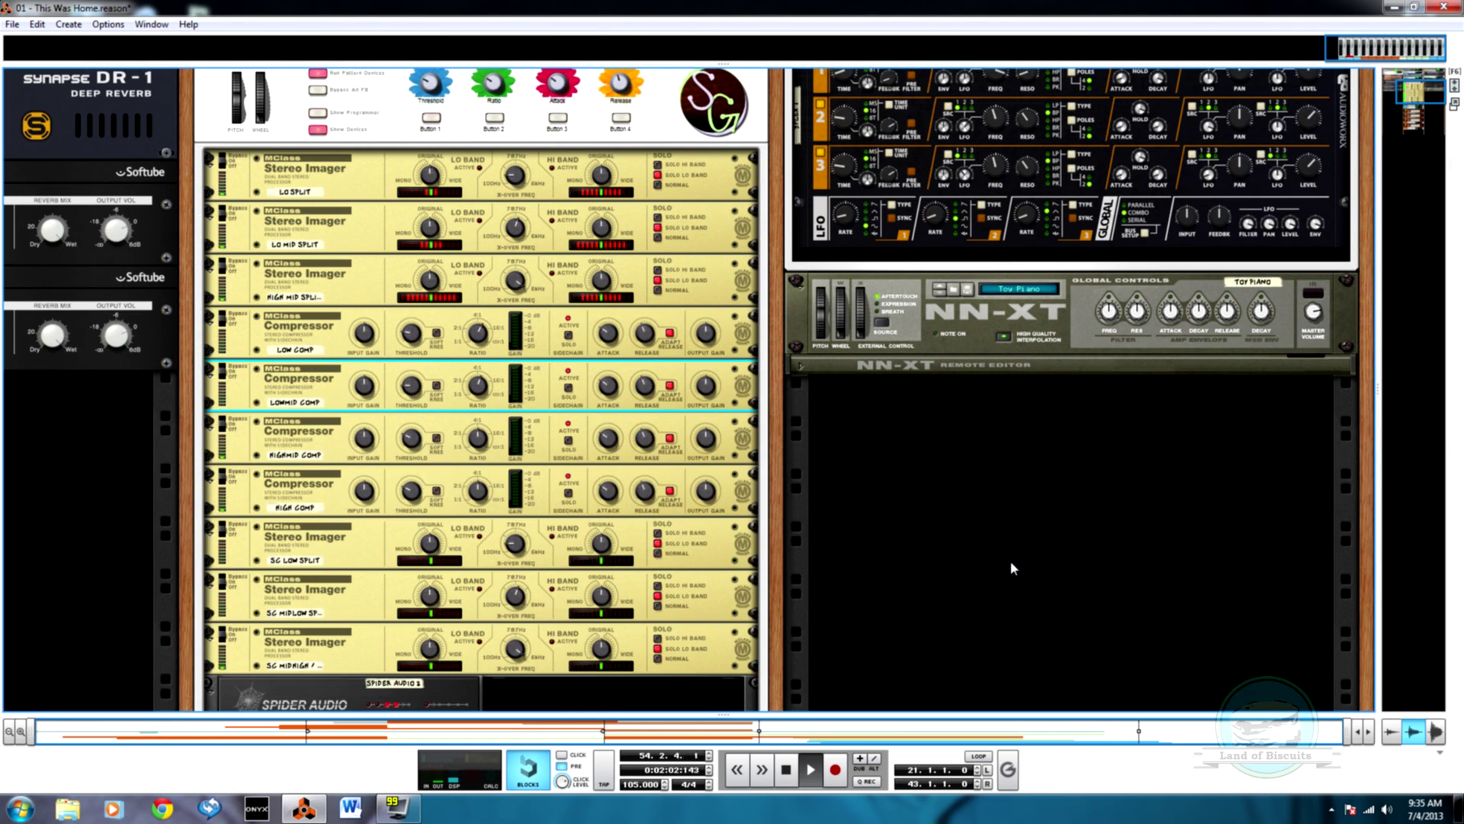
{"action": "key", "text": "F5"}
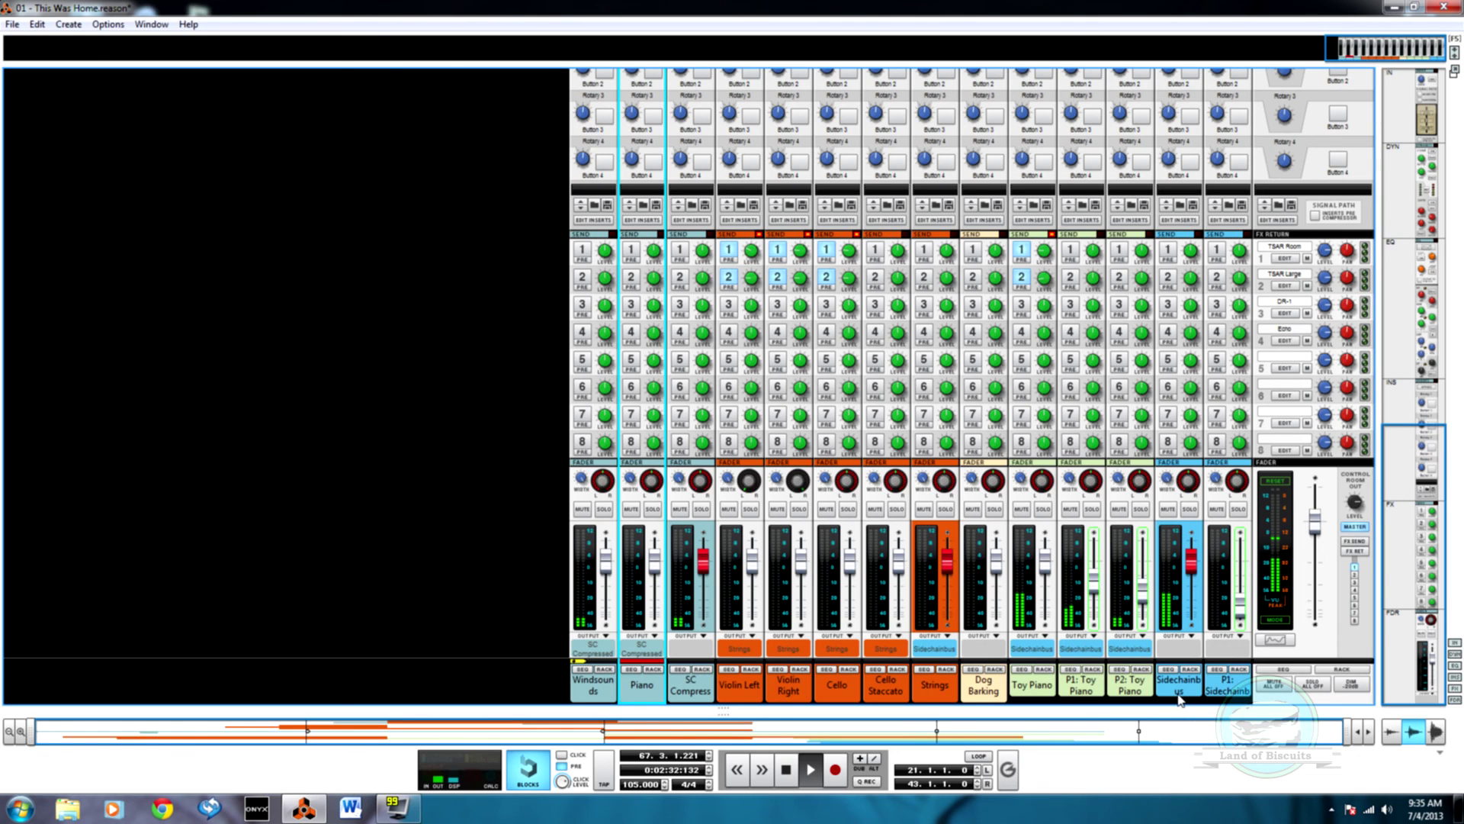
{"action": "key", "text": "F7"}
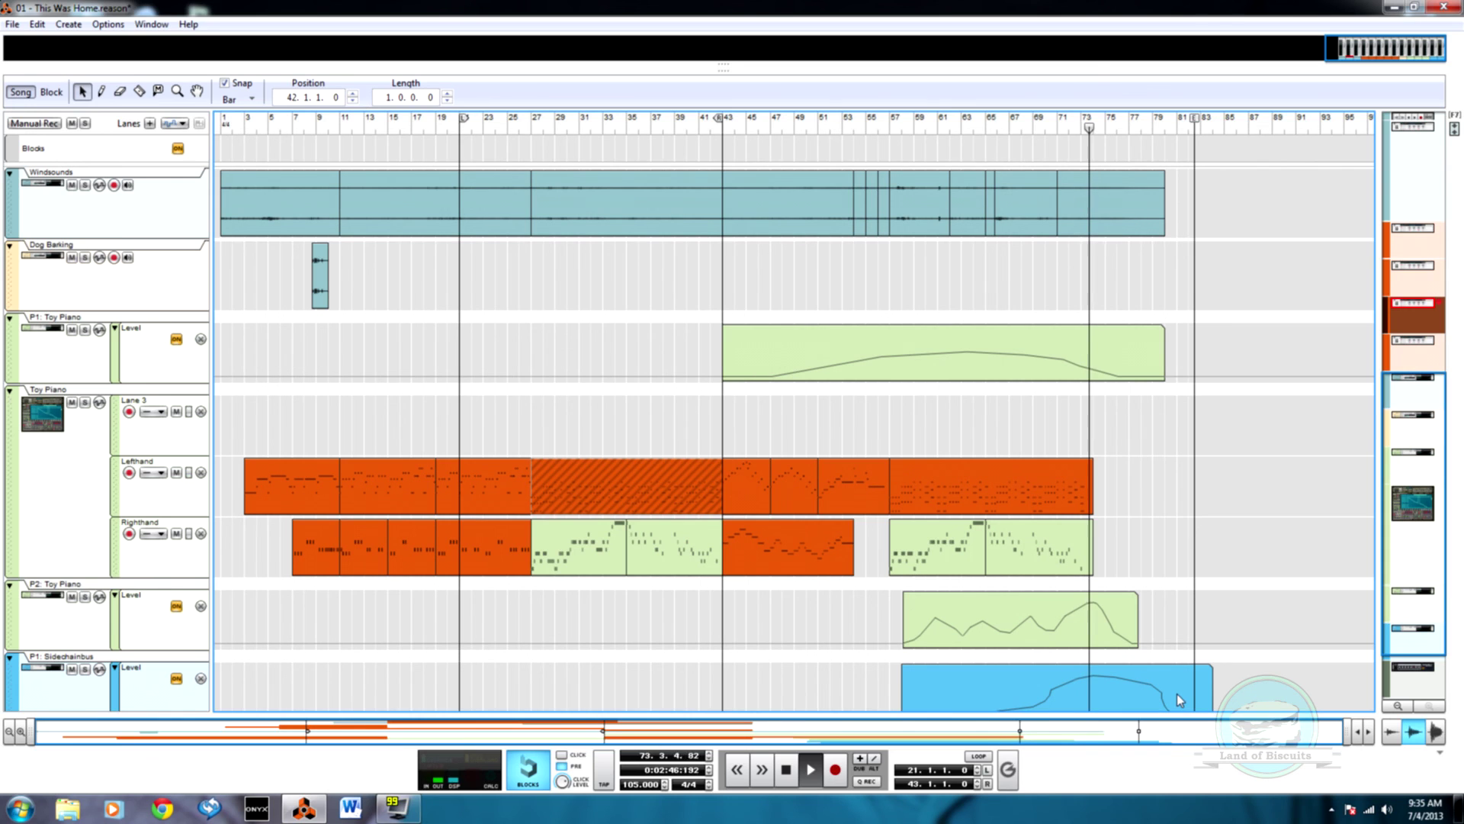
{"action": "key", "text": "space"}
Go to the rack and collapse the multiband sidechain Combinator's devices
{"action": "key", "text": "F6"}
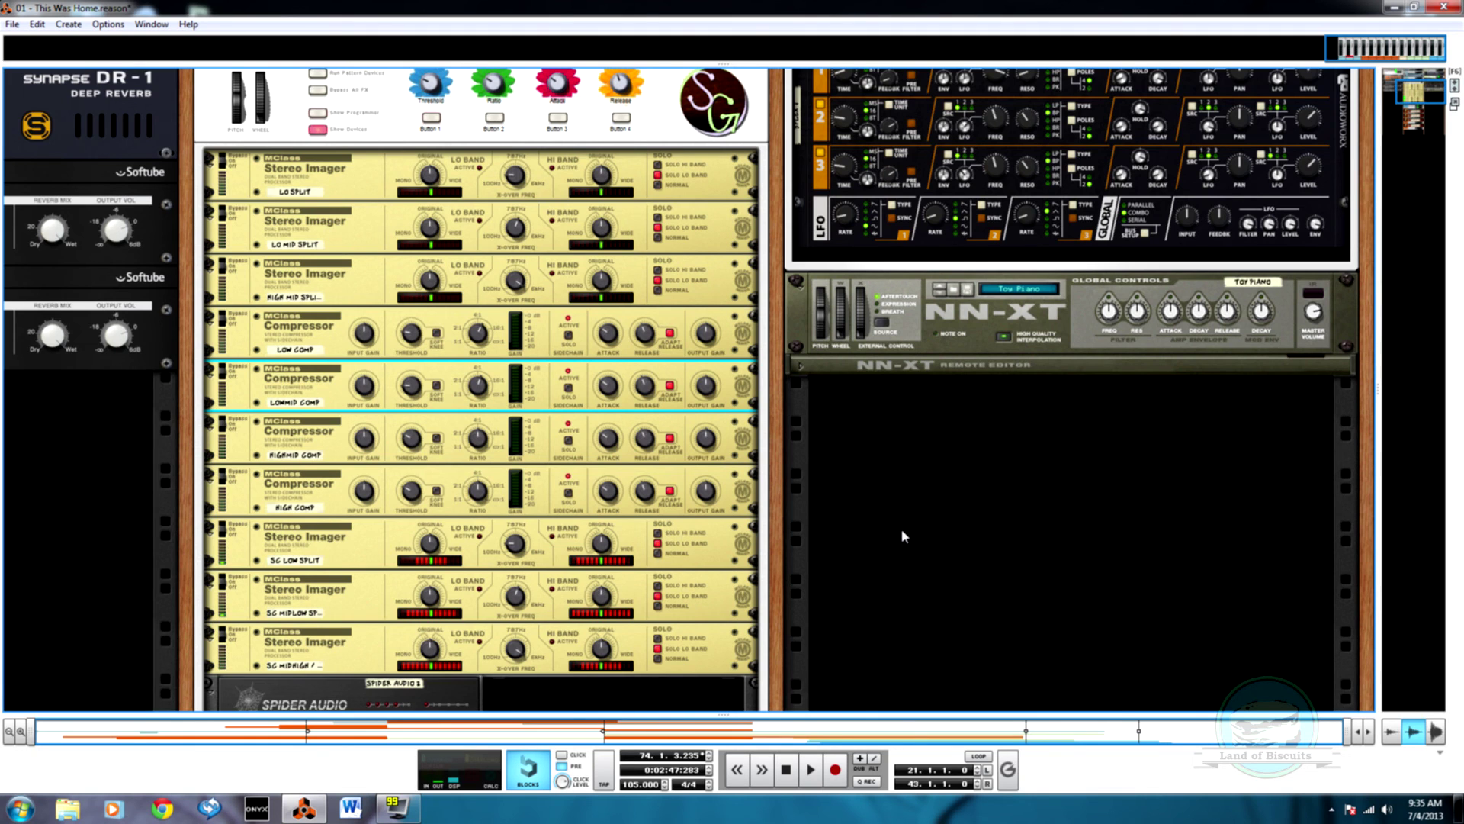
{"action": "key", "text": "F5"}
{"action": "scroll", "coordinate": [1039, 540], "scroll_direction": "up", "scroll_amount": 3}
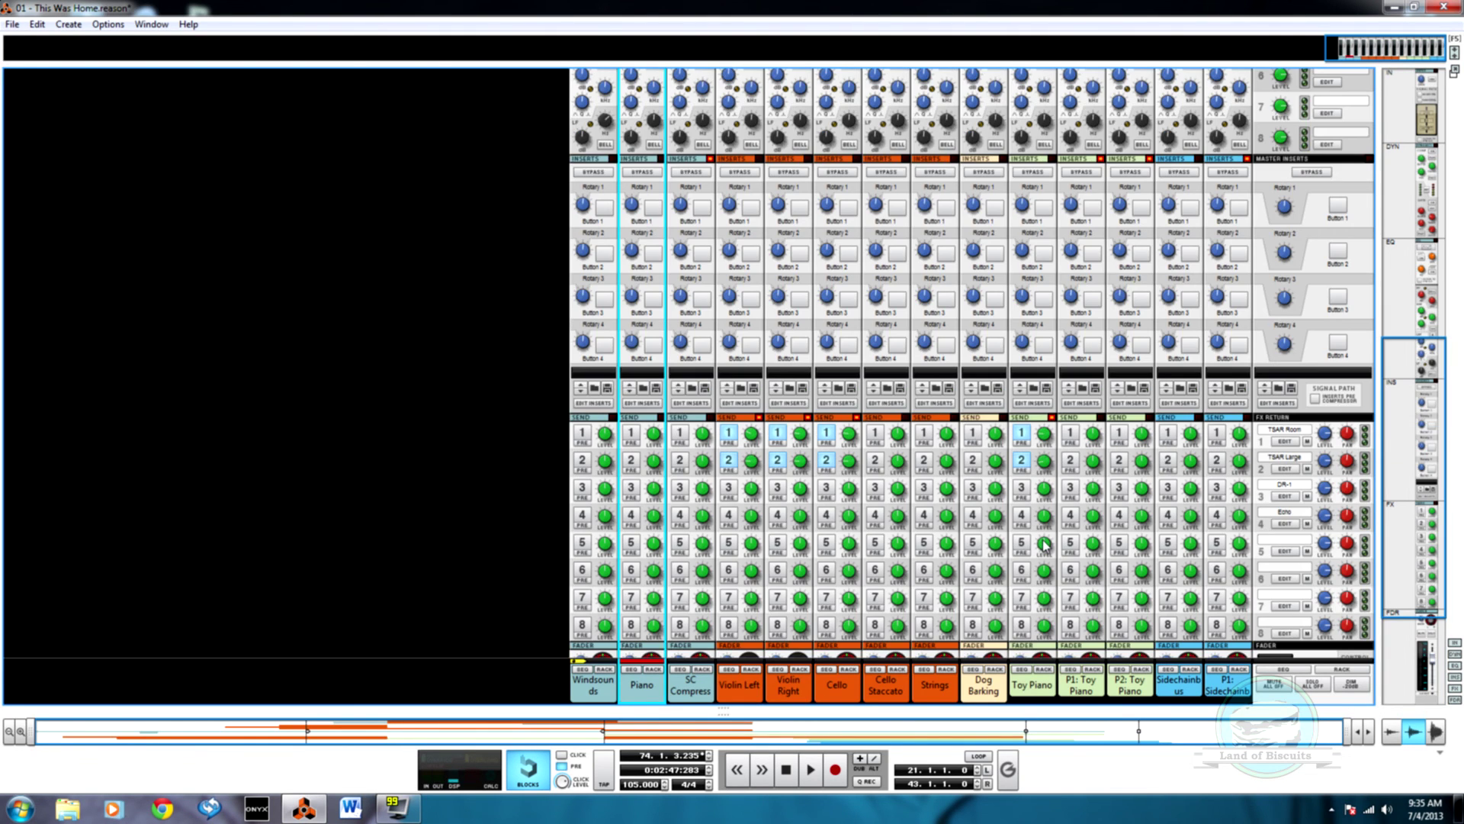
{"action": "scroll", "coordinate": [1046, 545], "scroll_direction": "down", "scroll_amount": 3}
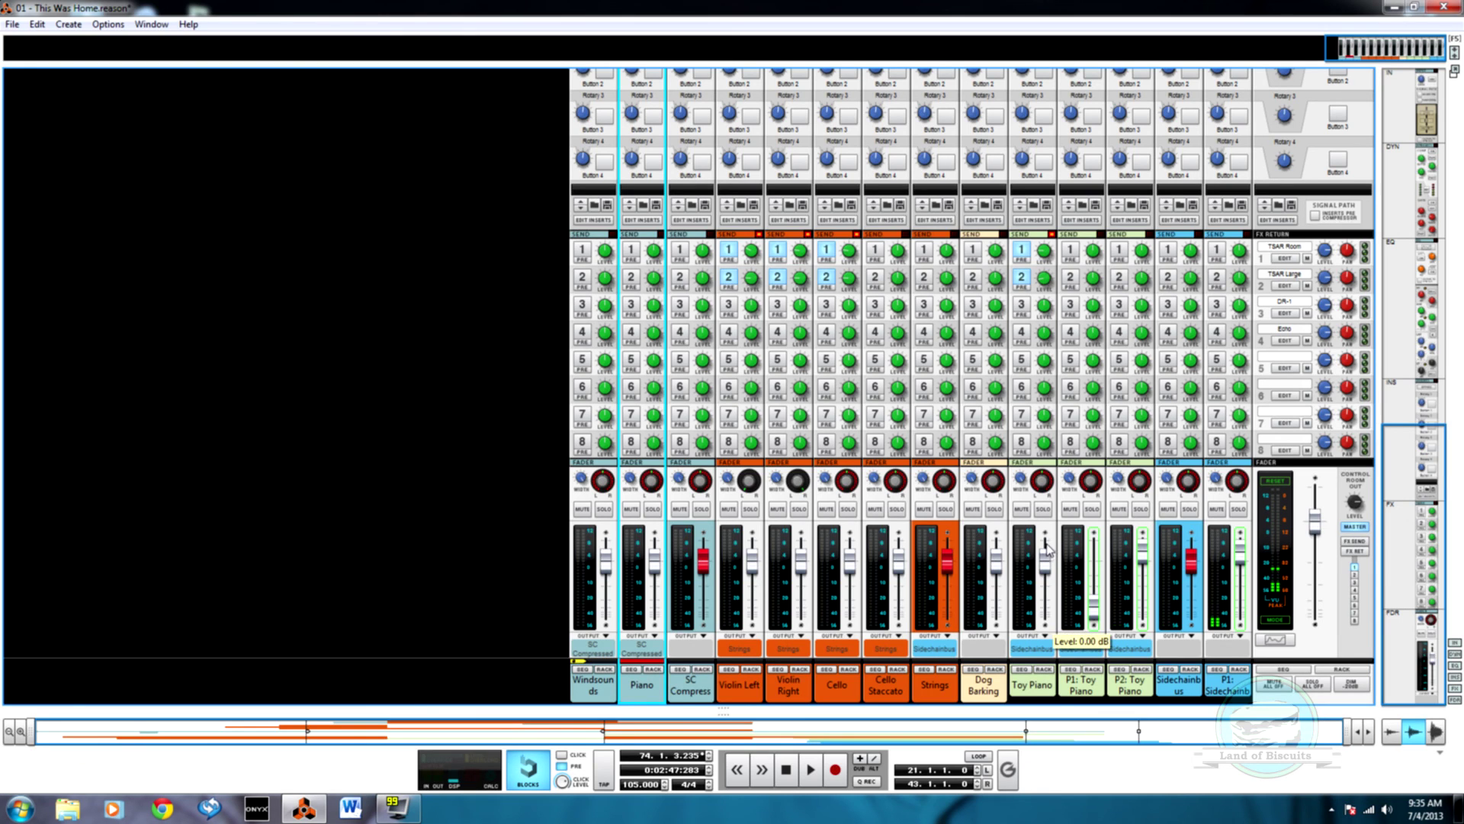
{"action": "key", "text": "F7"}
{"action": "key", "text": "F5"}
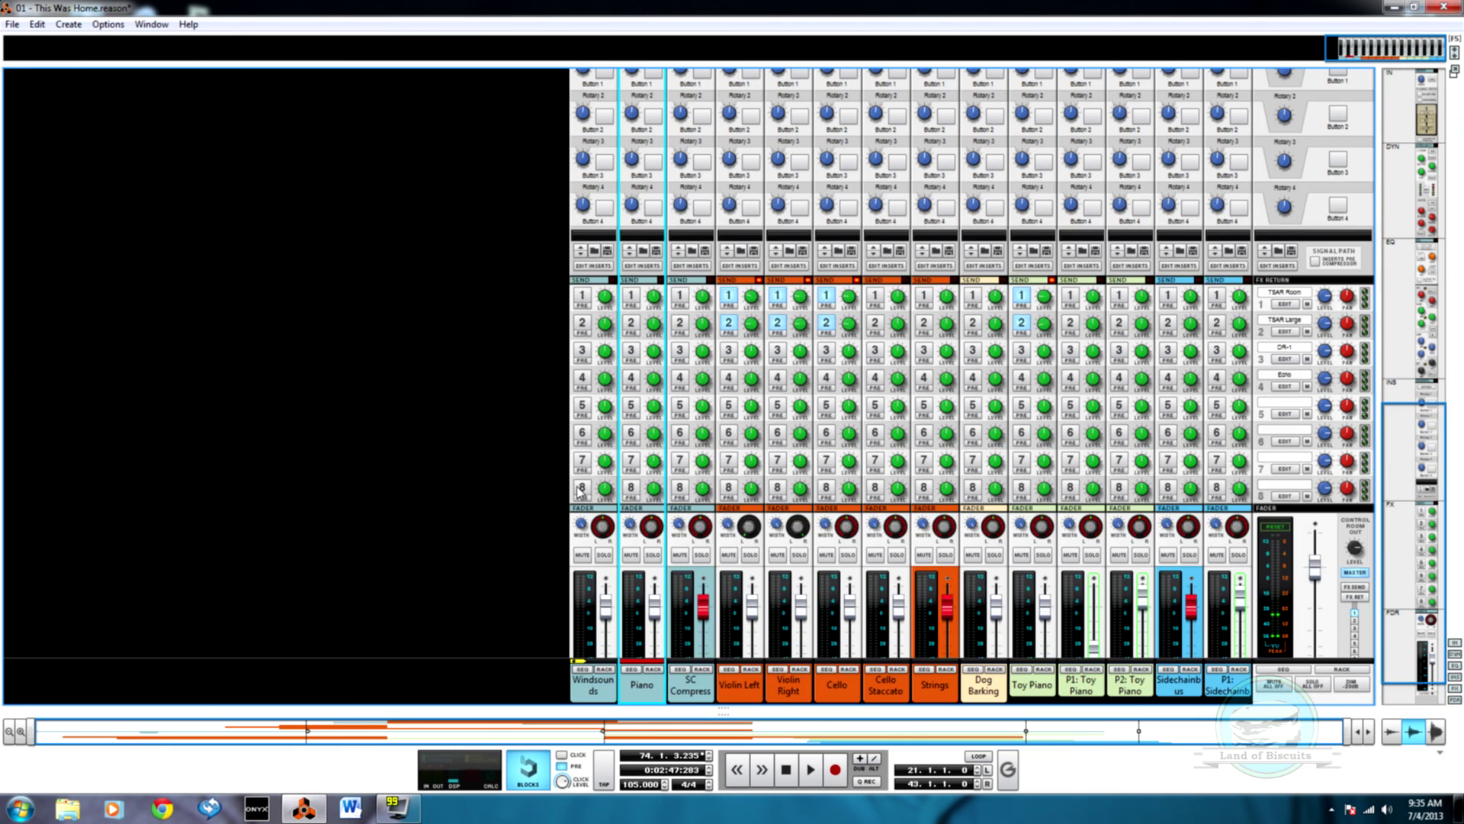
{"action": "key", "text": "F6"}
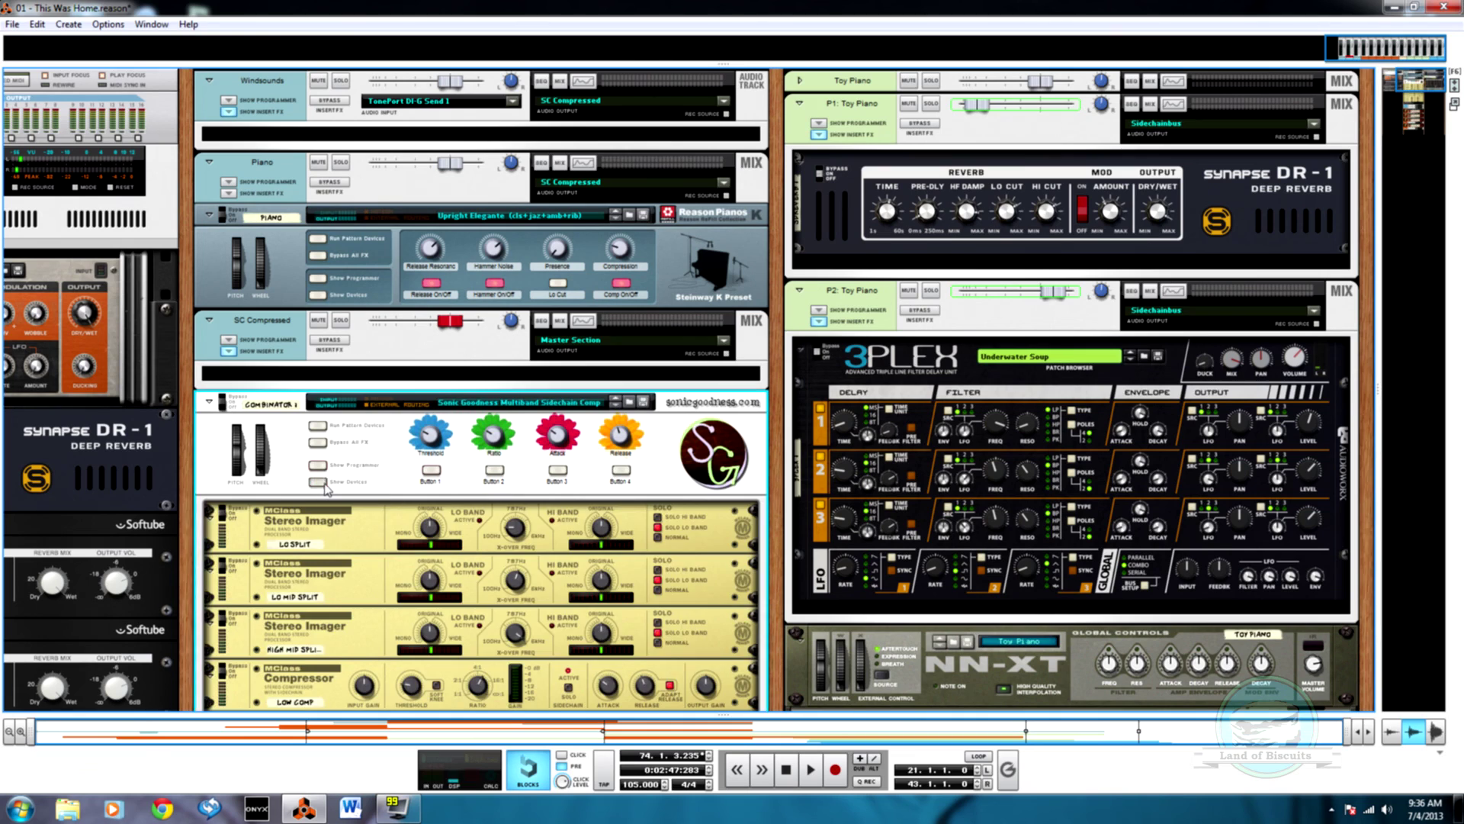
{"action": "left_click", "coordinate": [319, 482]}
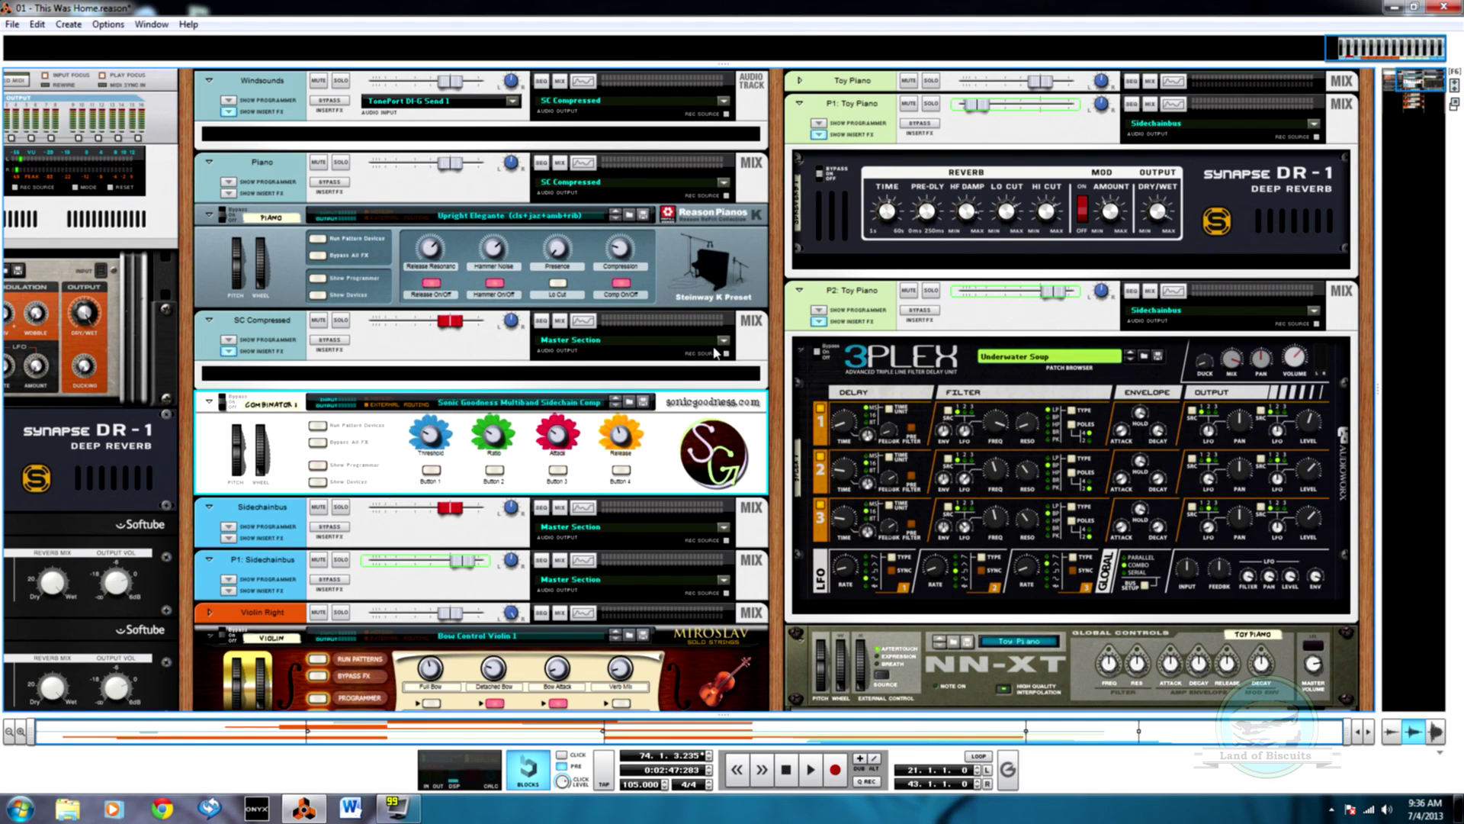
Show the insert effects on the Sidechainbus and P1: Sidechainbus channels
{"action": "scroll", "coordinate": [866, 374], "scroll_direction": "down", "scroll_amount": 5}
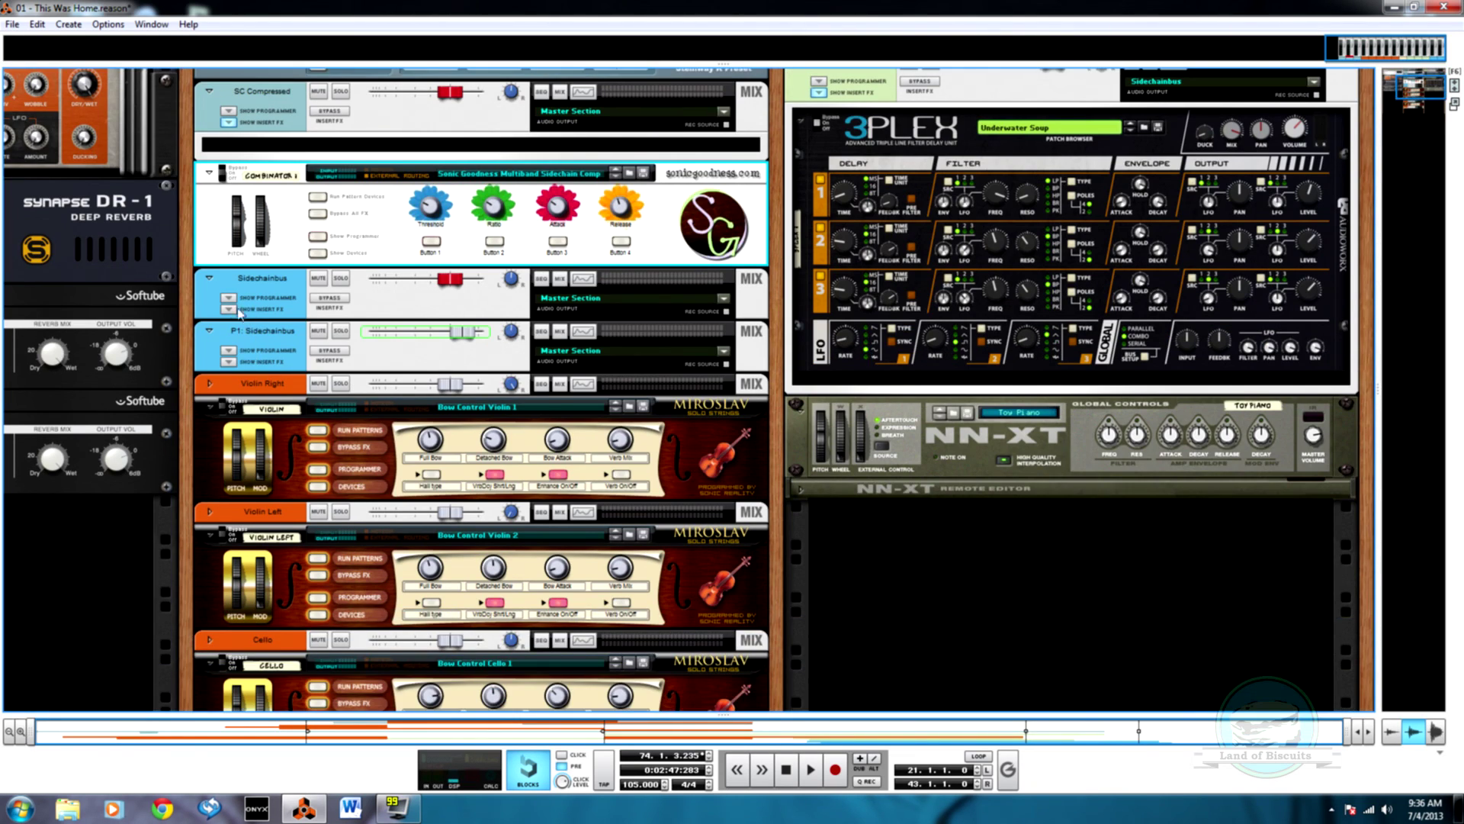
{"action": "left_click", "coordinate": [229, 309]}
{"action": "right_click", "coordinate": [347, 342]}
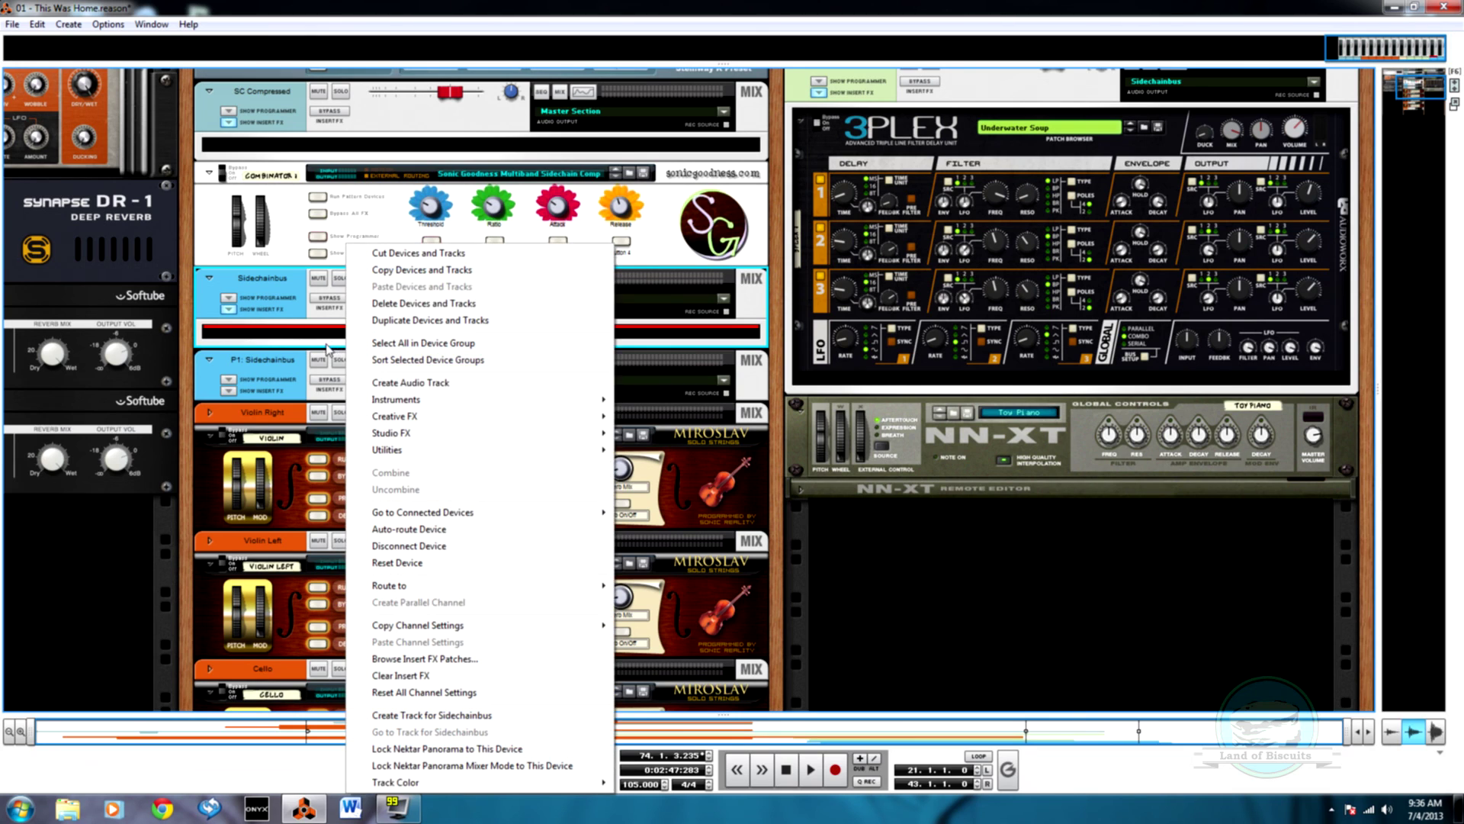
{"action": "key", "text": "Escape"}
{"action": "key", "text": "Tab"}
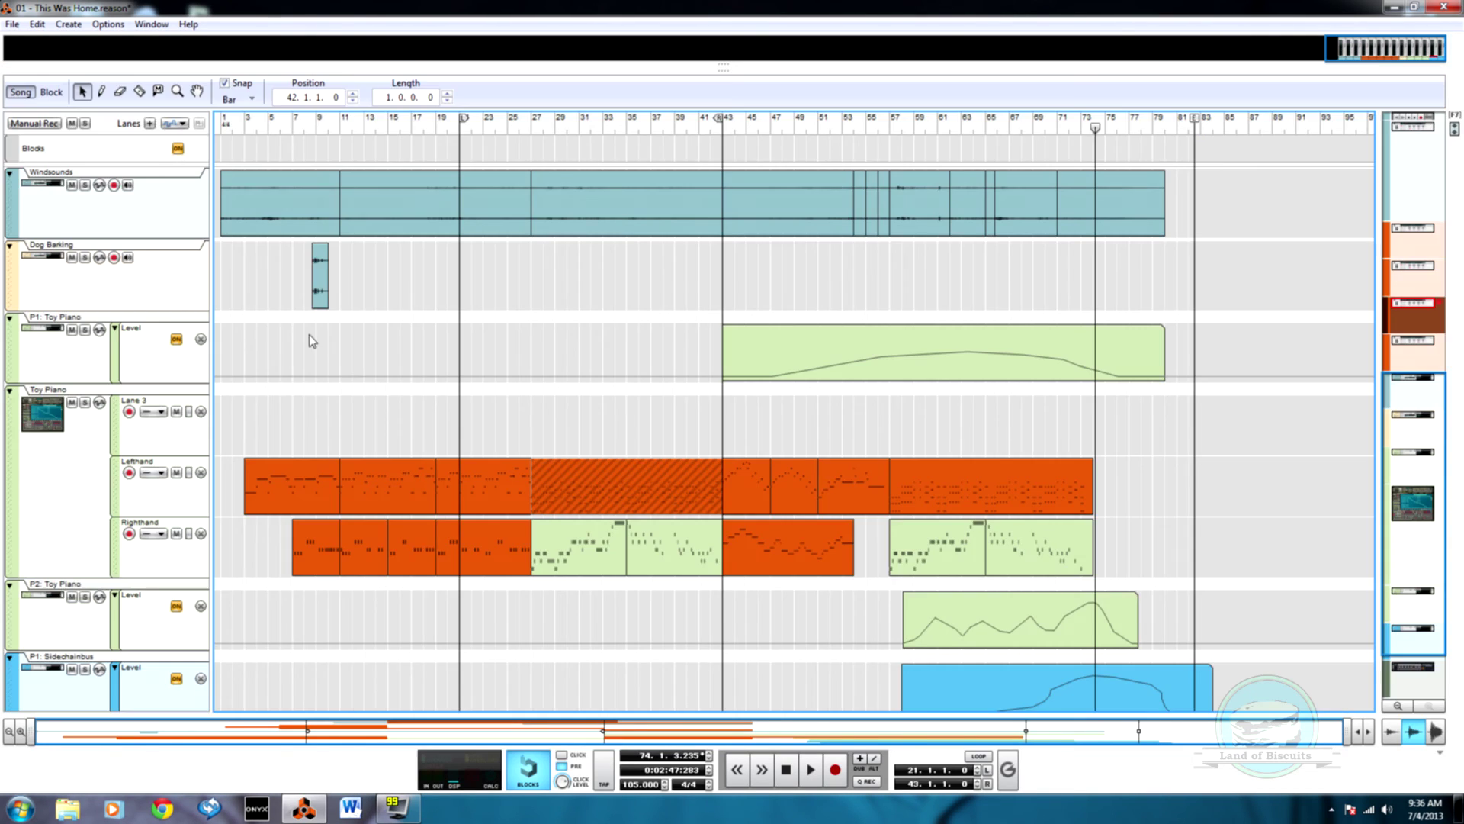
{"action": "key", "text": "Tab"}
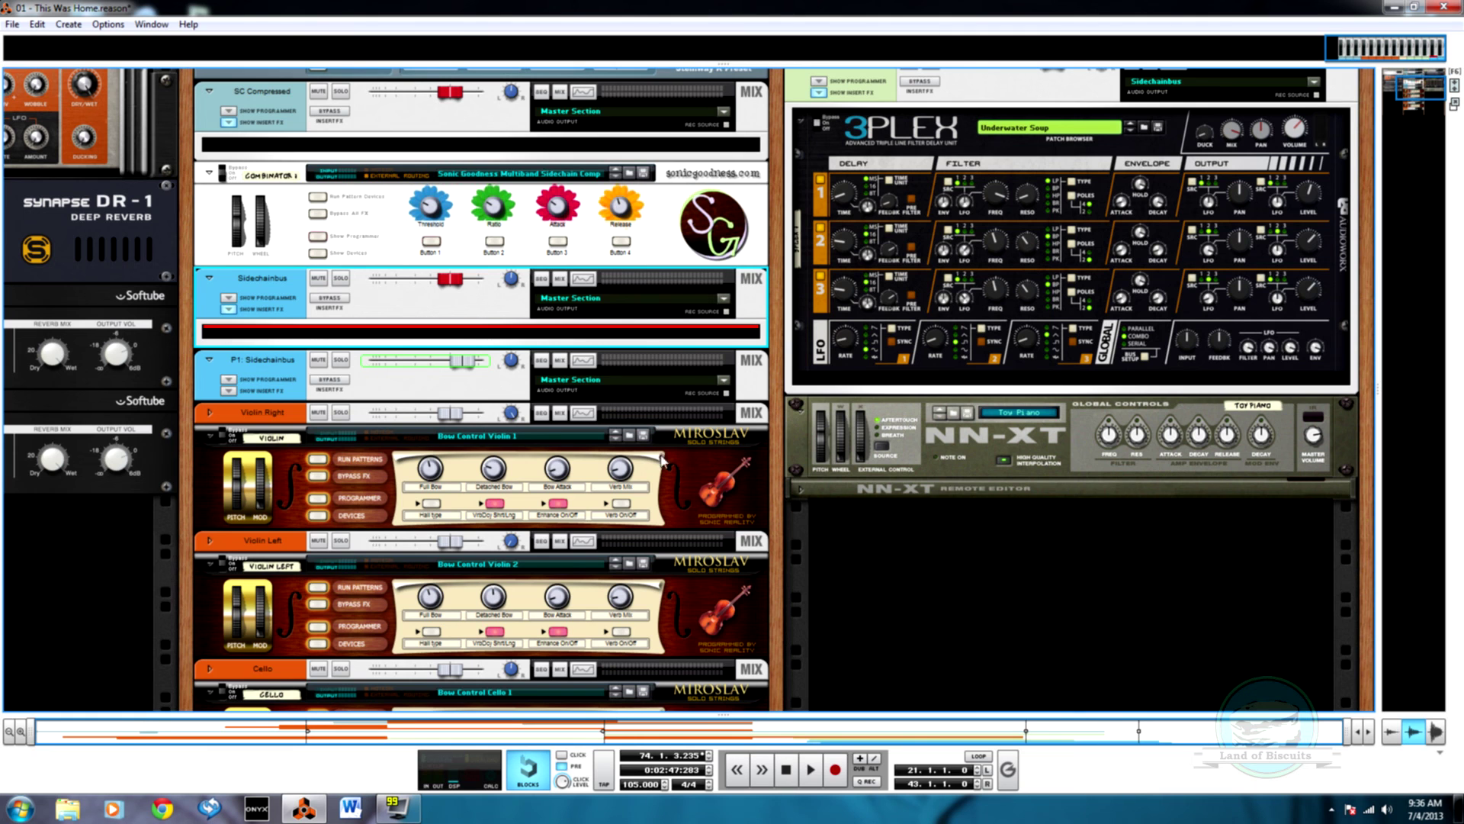
{"action": "left_click", "coordinate": [229, 391]}
{"action": "scroll", "coordinate": [304, 427], "scroll_direction": "down", "scroll_amount": 1}
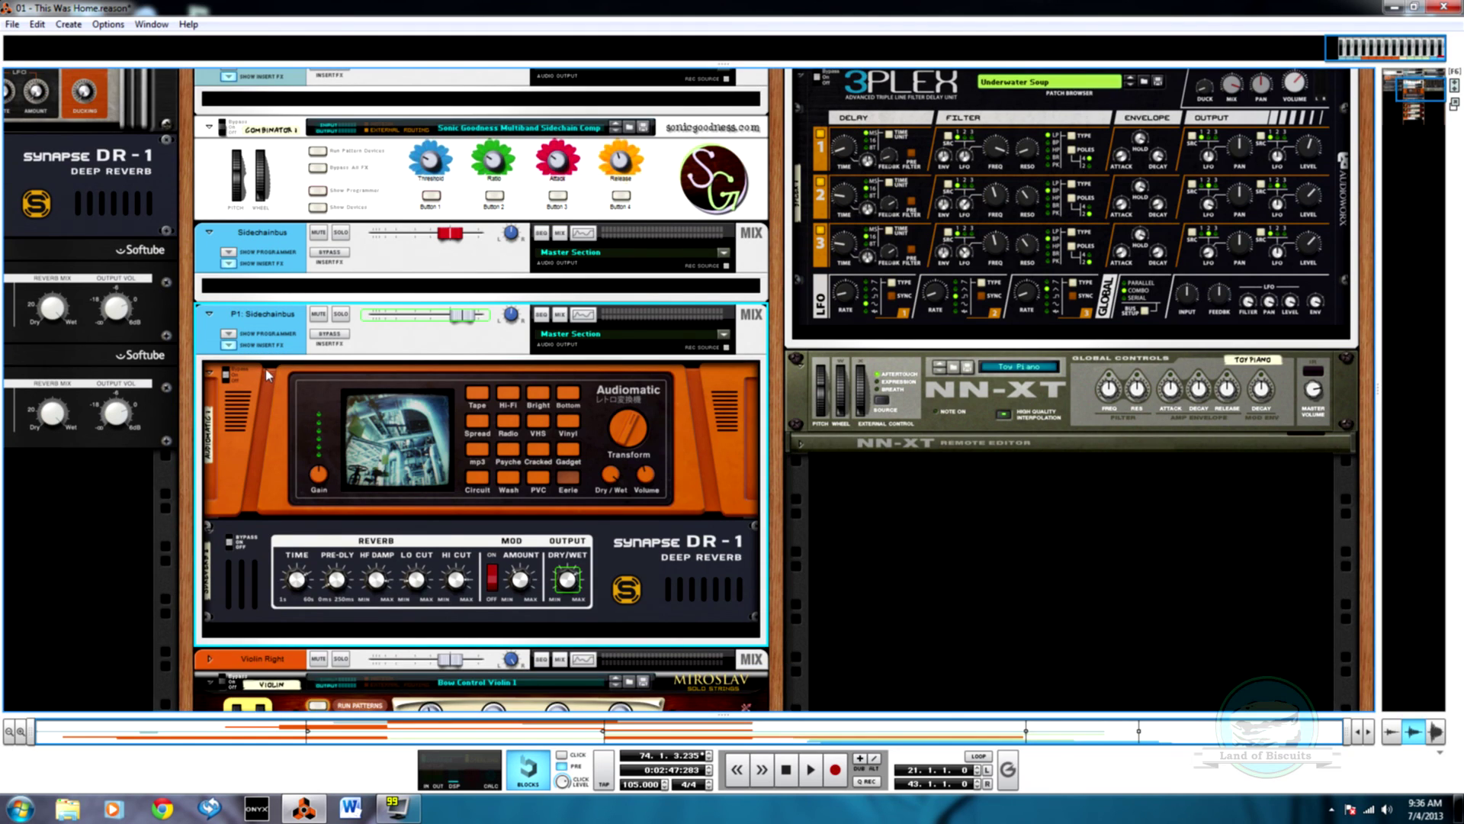
Audition the song from bar 70, then stop playback
{"action": "key", "text": "Tab"}
{"action": "scroll", "coordinate": [1058, 646], "scroll_direction": "down", "scroll_amount": 2}
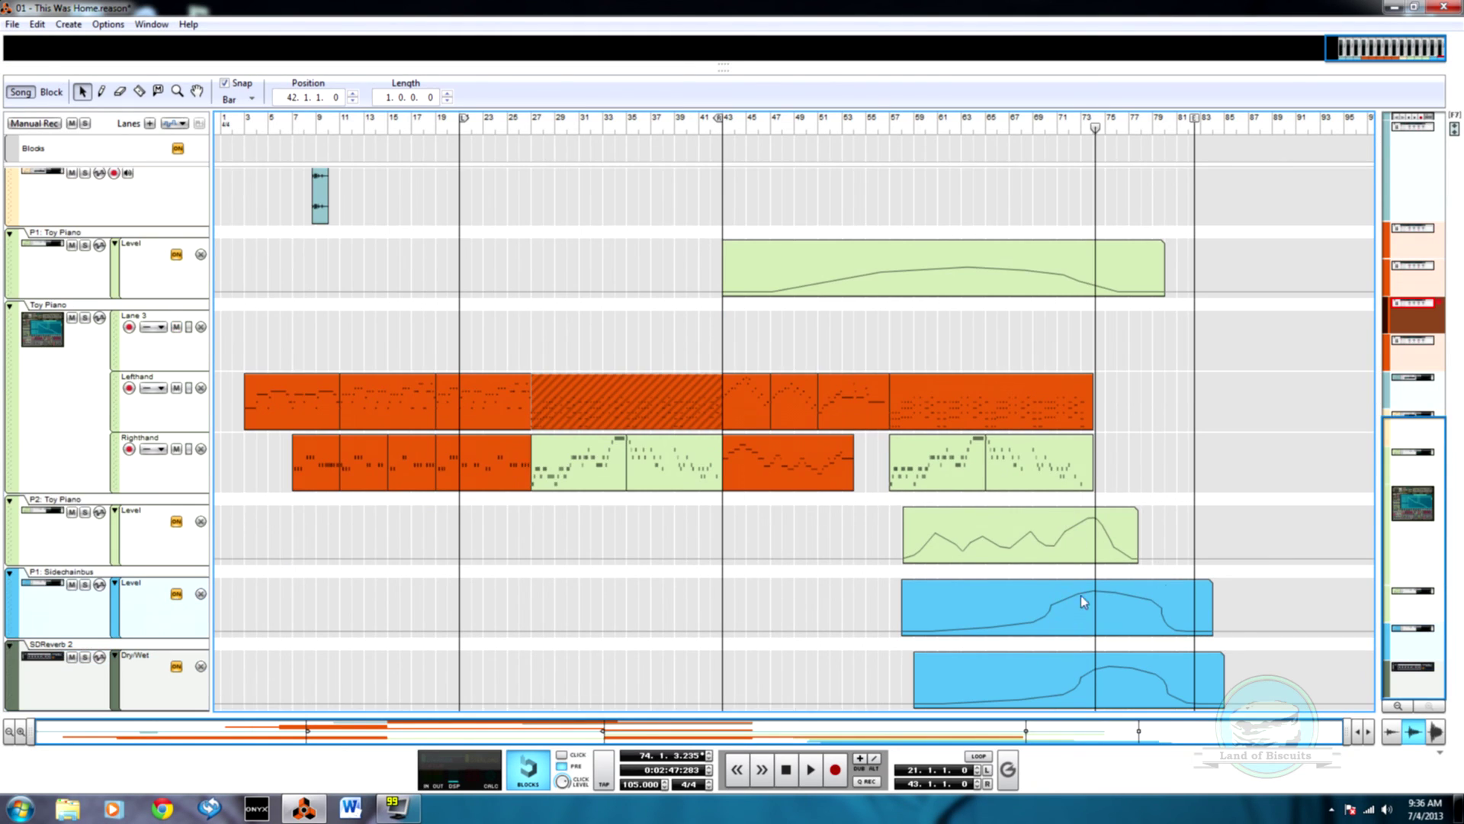
{"action": "left_click_drag", "start_coordinate": [1070, 137], "coordinate": [1051, 130]}
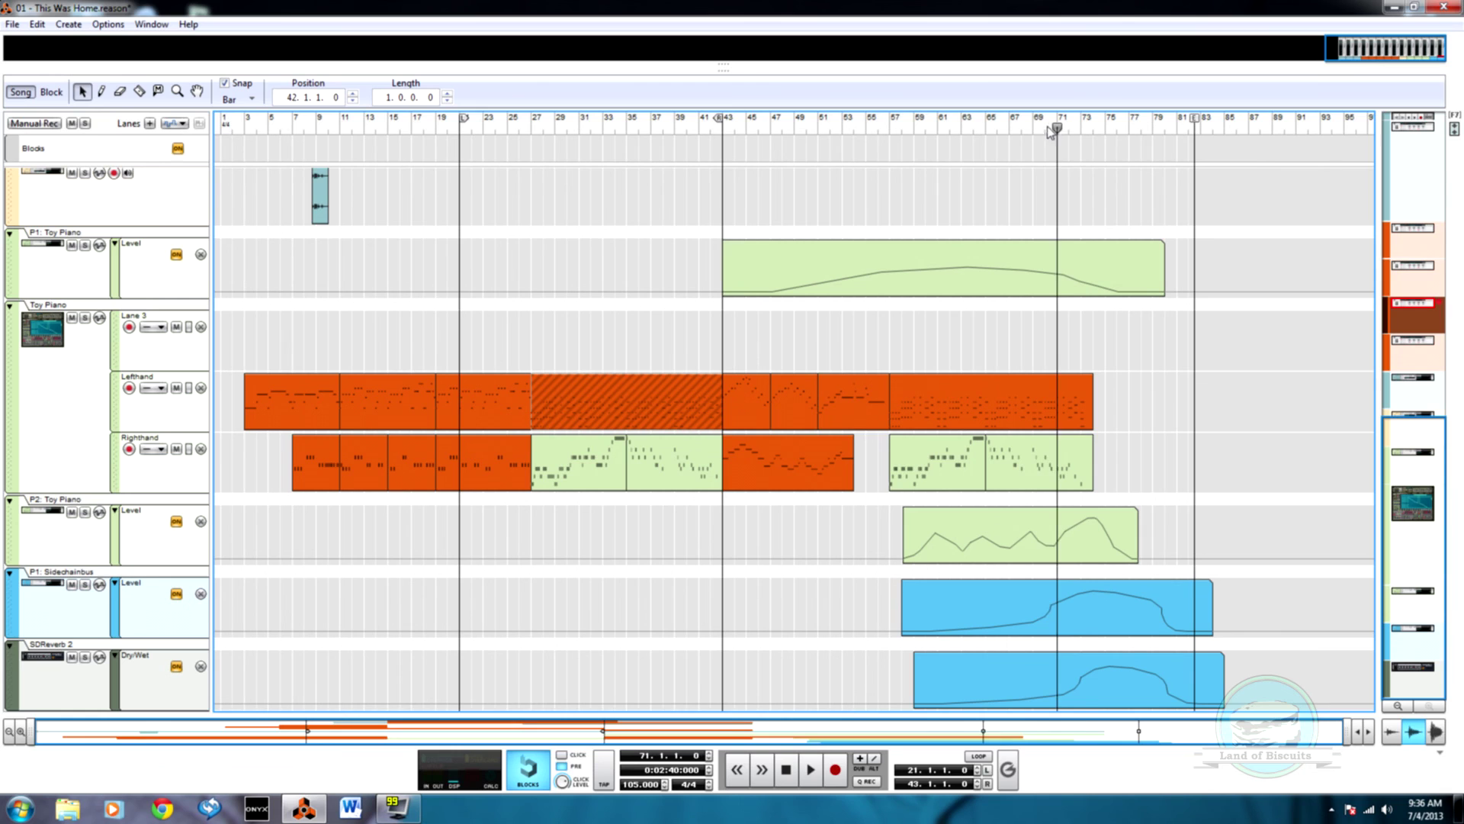
{"action": "key", "text": "space"}
{"action": "key", "text": "Tab"}
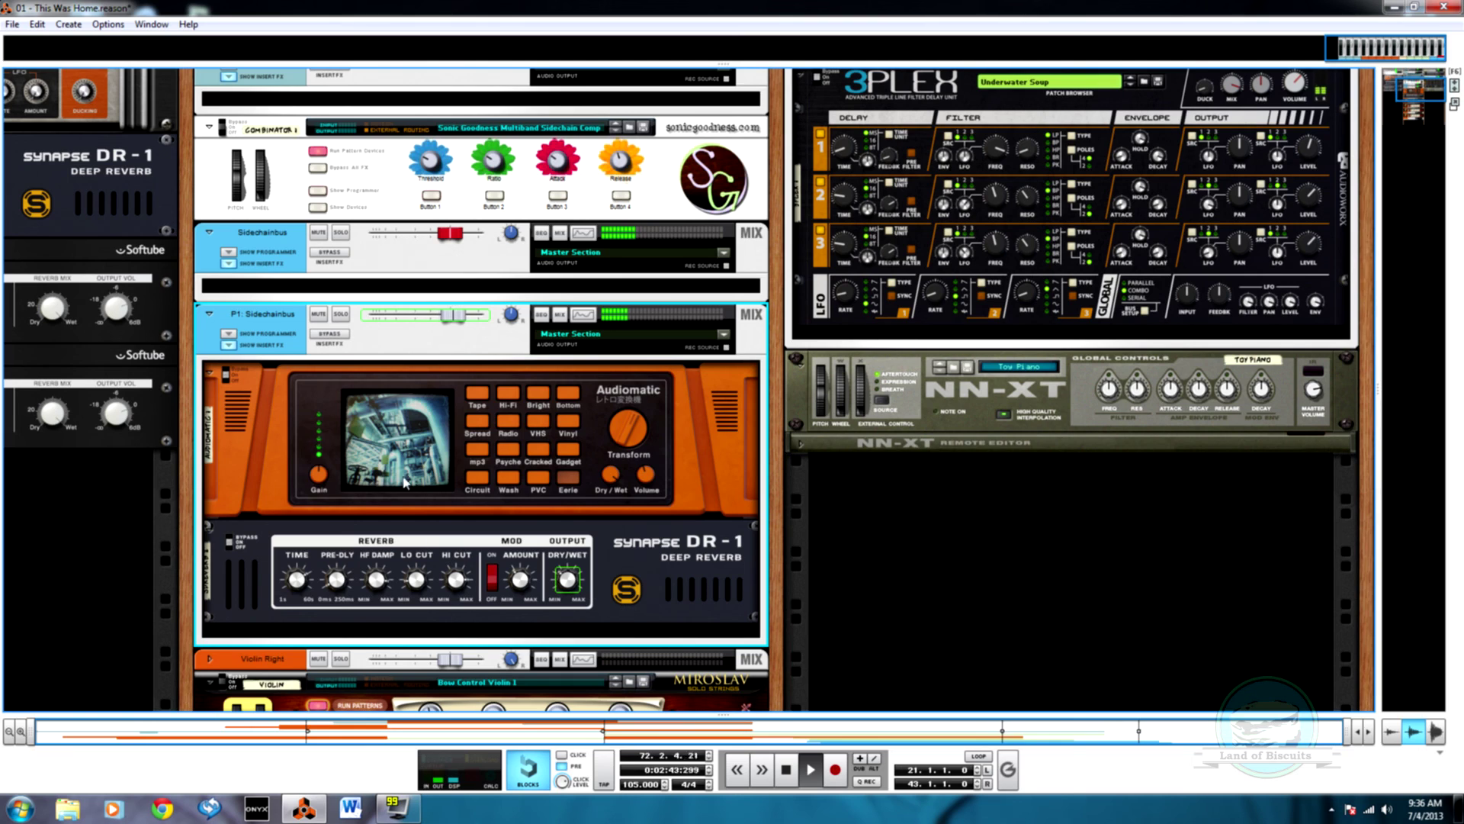
{"action": "key", "text": "space"}
Insert an MClass Equalizer from Studio FX/Utilities on the Sidechainbus channel, then show the sequencer
{"action": "right_click", "coordinate": [354, 290]}
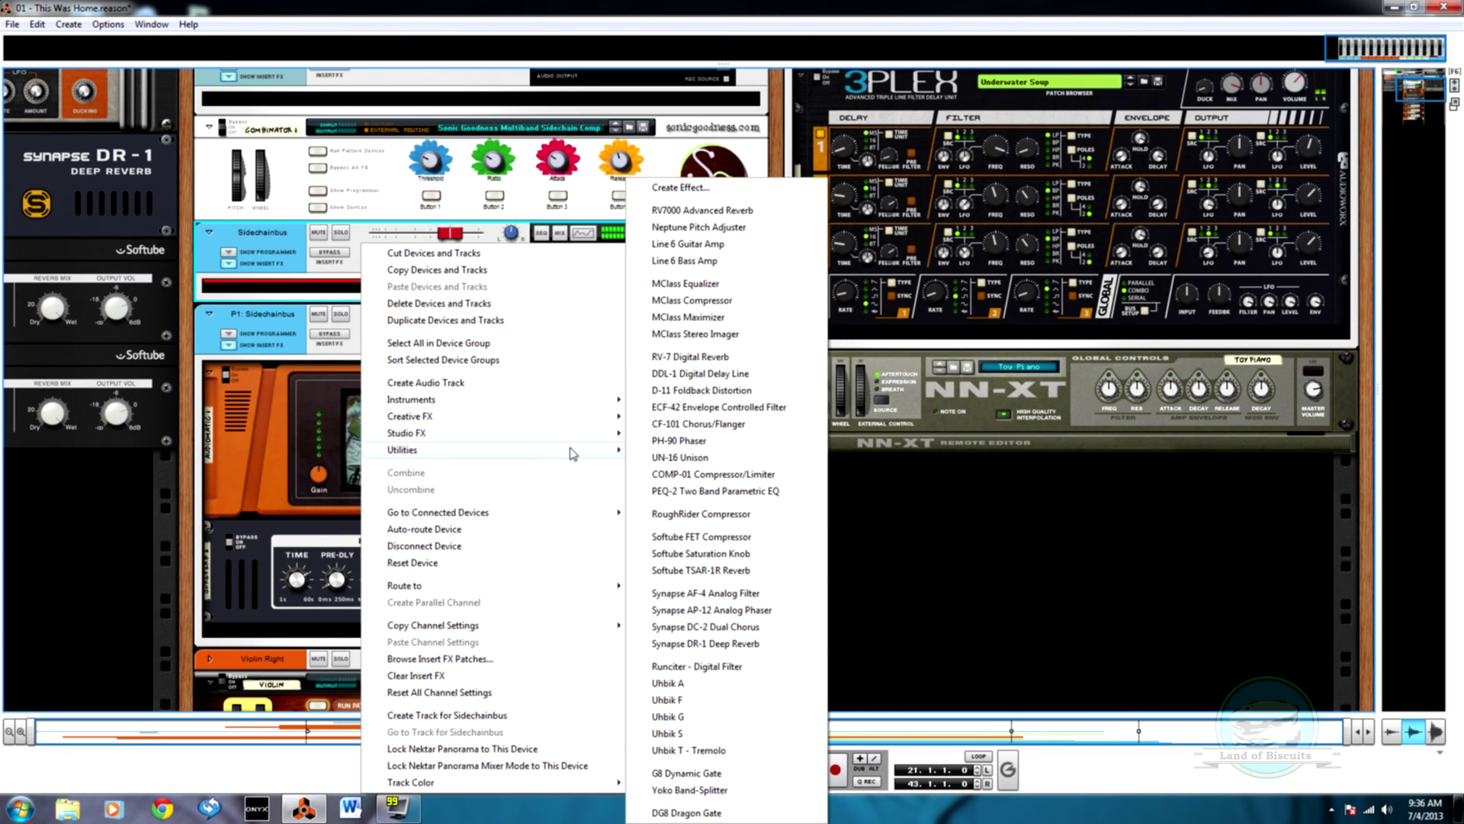
{"action": "mouse_move", "coordinate": [572, 451]}
{"action": "left_click", "coordinate": [728, 290]}
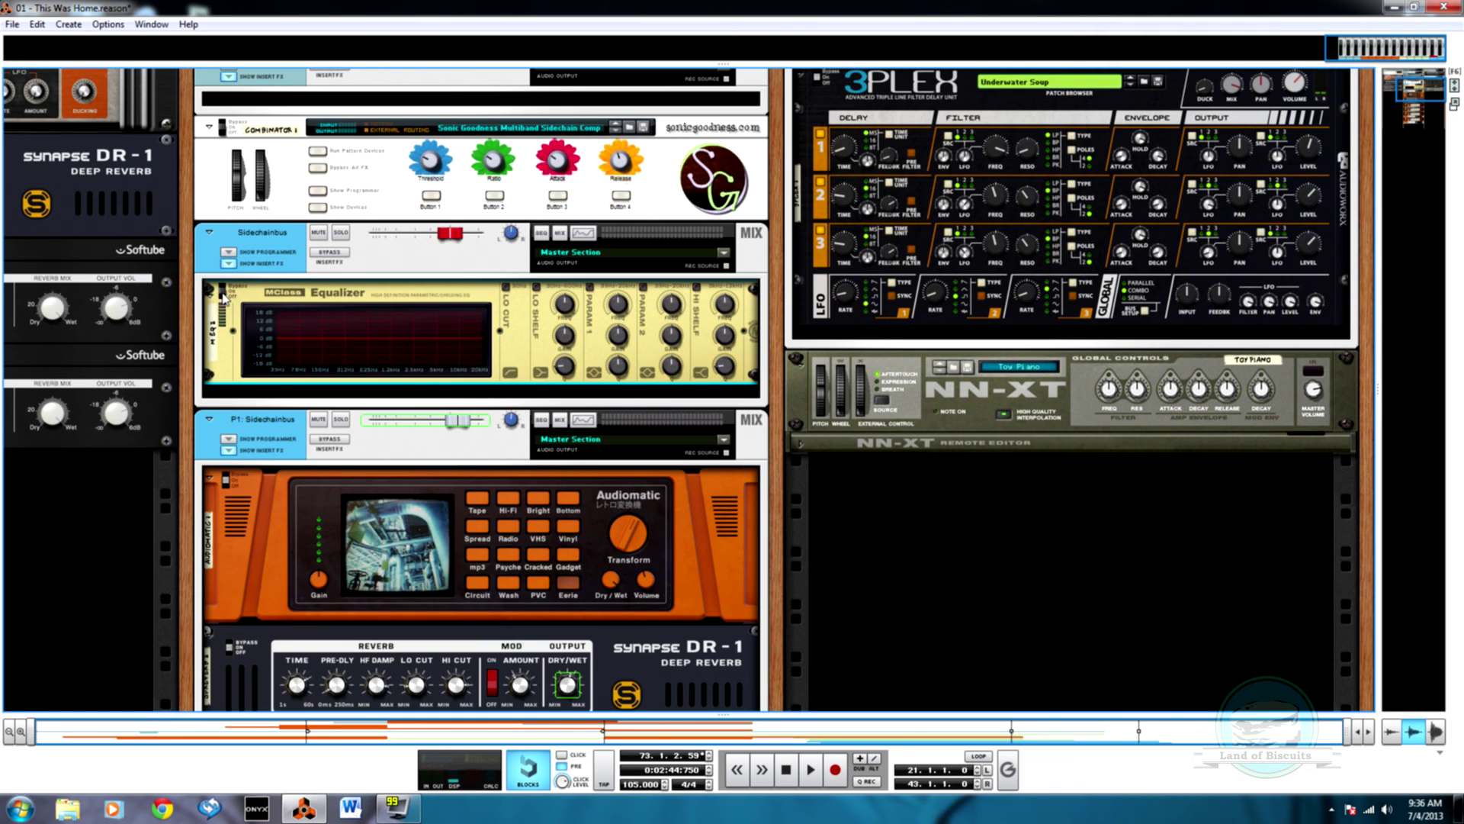
{"action": "key", "text": "F7"}
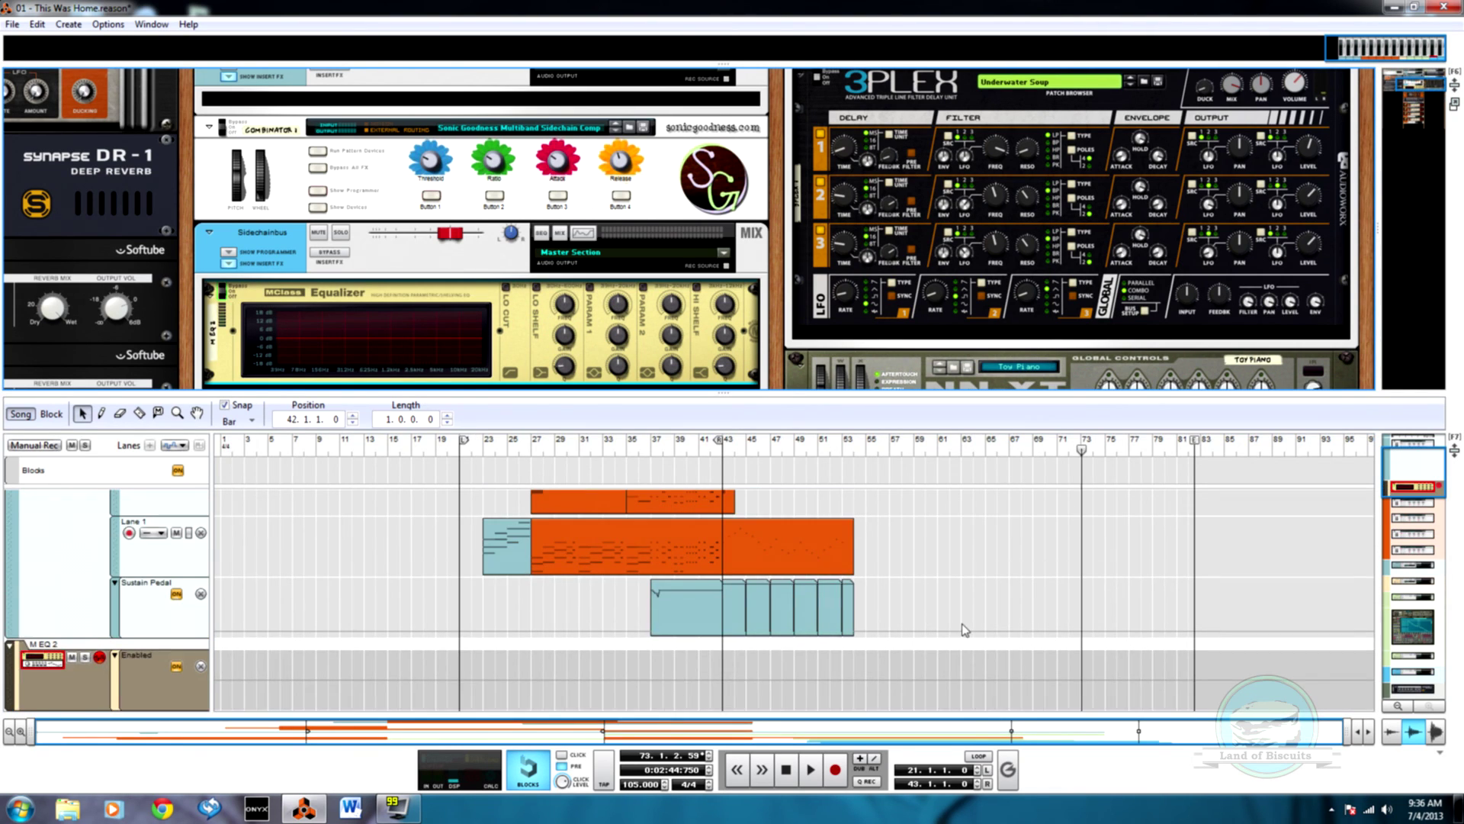
Draw a clip spanning bars 57–81 in the M EQ 2 sequencer lane
{"action": "key", "text": "F6"}
{"action": "scroll", "coordinate": [954, 618], "scroll_direction": "down", "scroll_amount": 3}
{"action": "scroll", "coordinate": [954, 617], "scroll_direction": "up", "scroll_amount": 2}
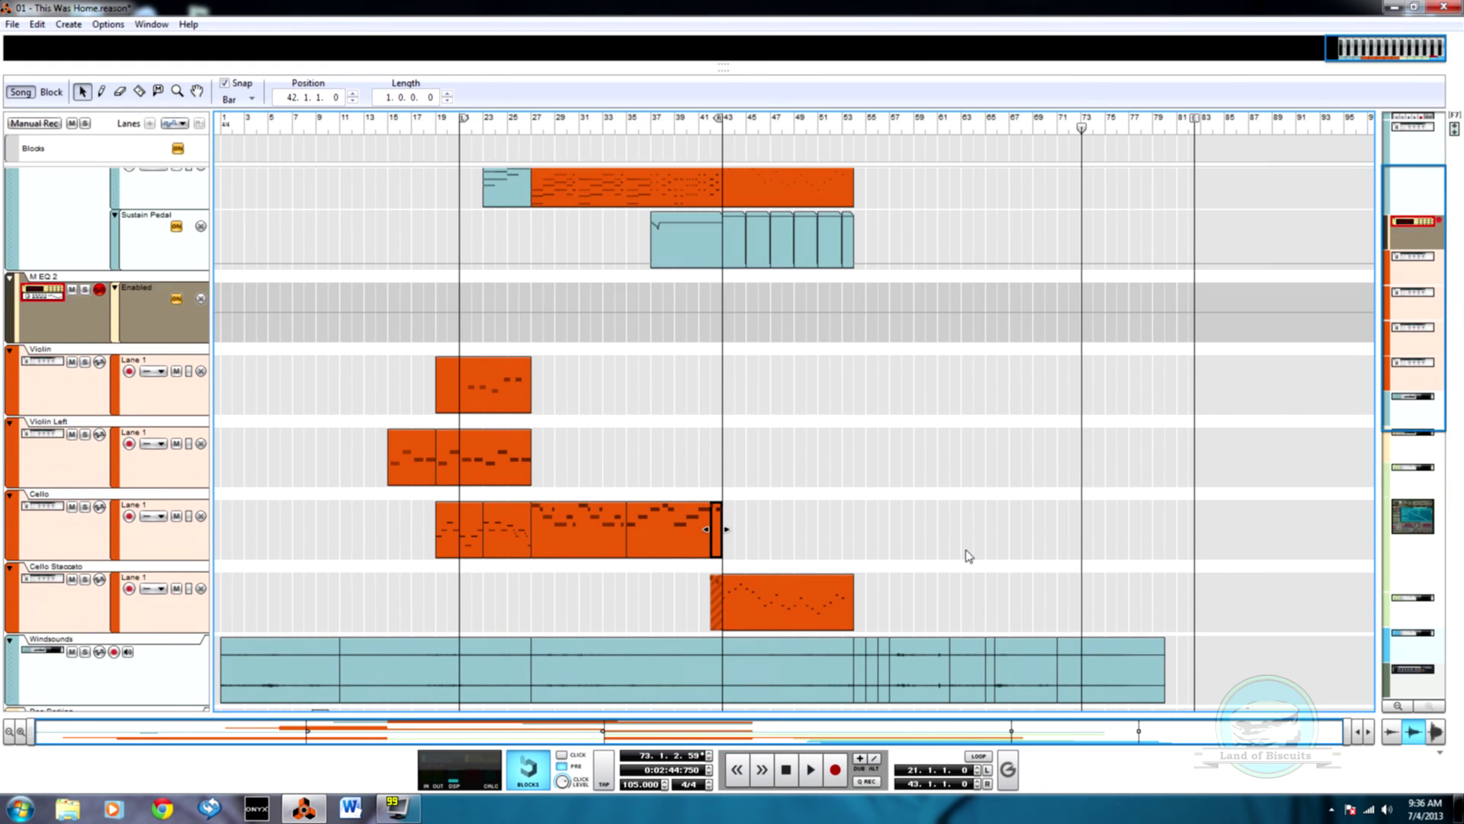
{"action": "left_click", "coordinate": [125, 606]}
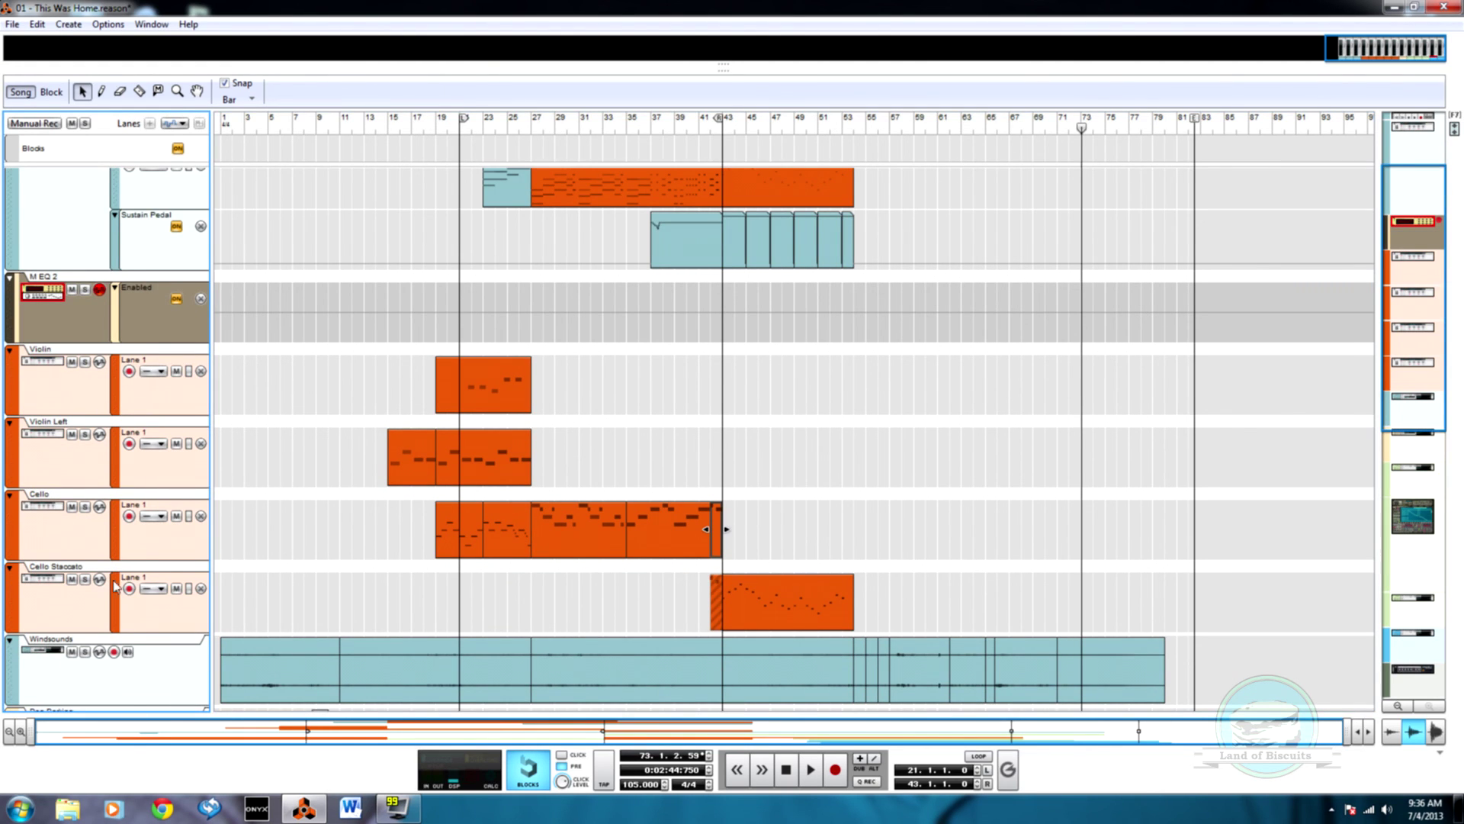
{"action": "scroll", "coordinate": [30, 671], "scroll_direction": "down", "scroll_amount": 4}
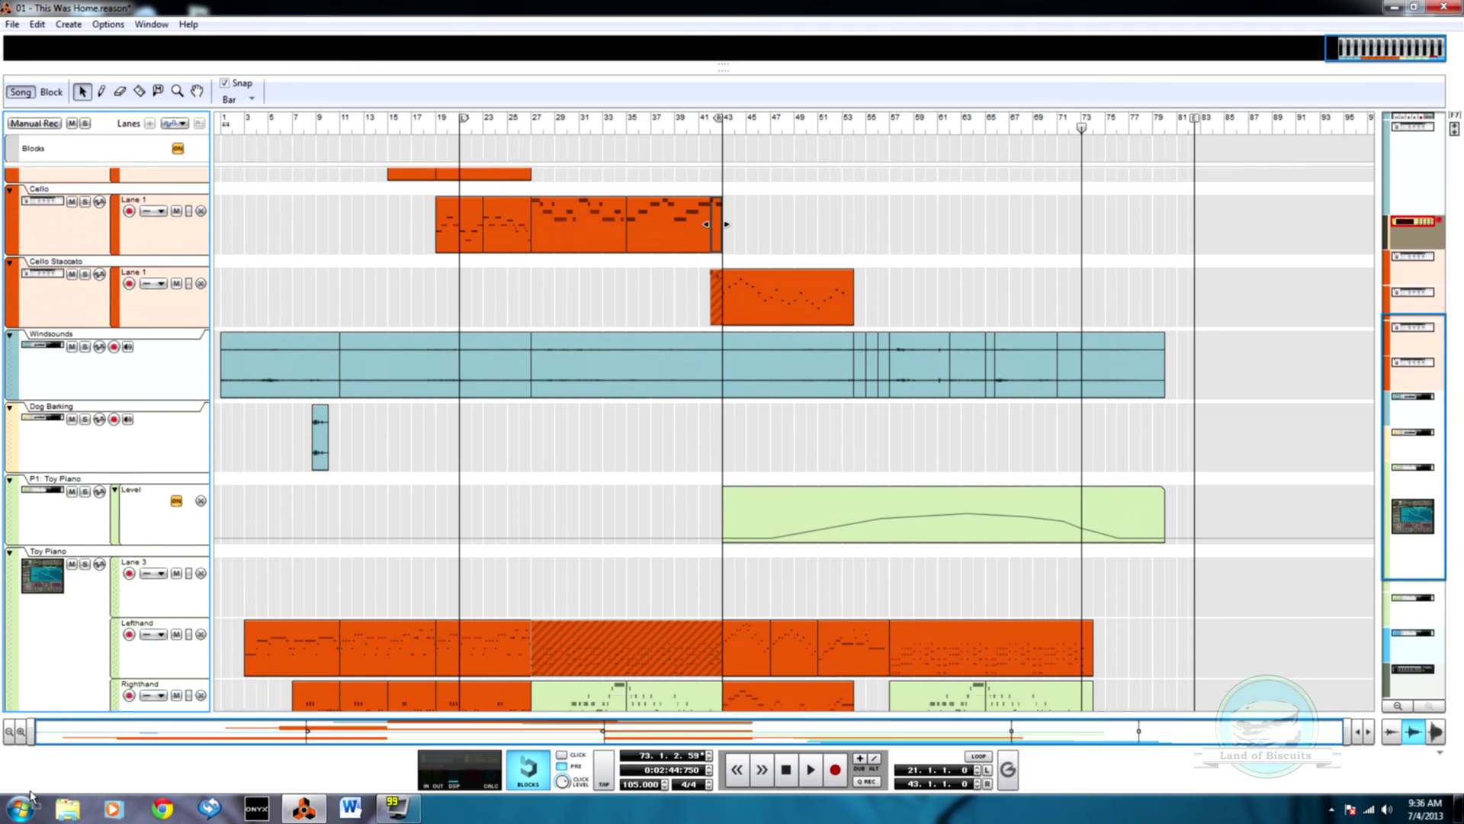
{"action": "scroll", "coordinate": [45, 610], "scroll_direction": "down", "scroll_amount": 2}
{"action": "left_click_drag", "start_coordinate": [45, 602], "coordinate": [50, 652]}
{"action": "key", "text": "w"}
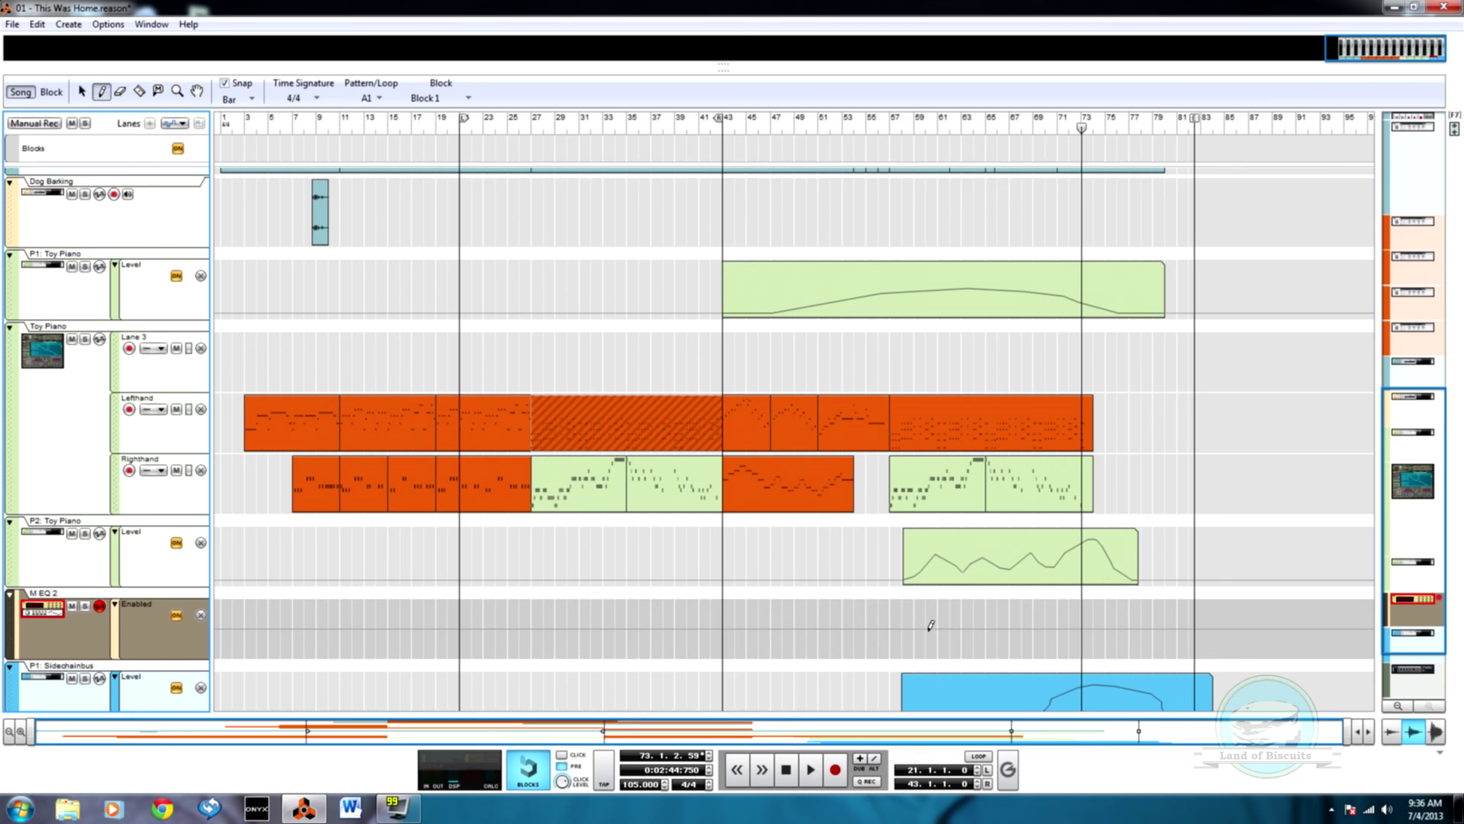
{"action": "mouse_move", "coordinate": [912, 622]}
{"action": "left_mouse_down"}
{"action": "mouse_move", "coordinate": [1195, 627]}
{"action": "mouse_move", "coordinate": [1184, 626]}
{"action": "left_mouse_up"}
{"action": "key", "text": "q"}
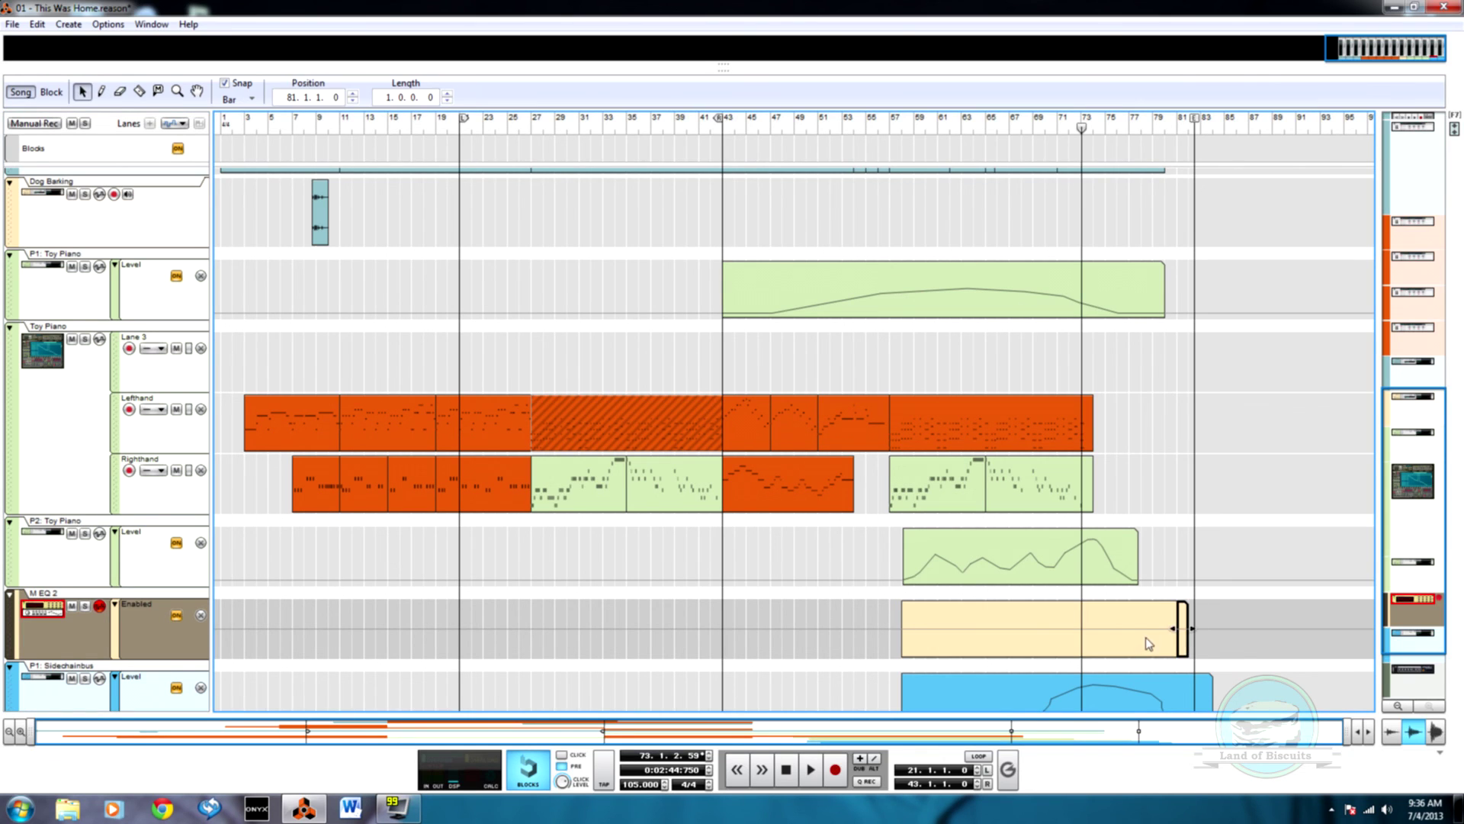
Add an Enabled automation point at the M EQ 2 clip's start and extend the clip to bar 57
{"action": "double_click", "coordinate": [1127, 642]}
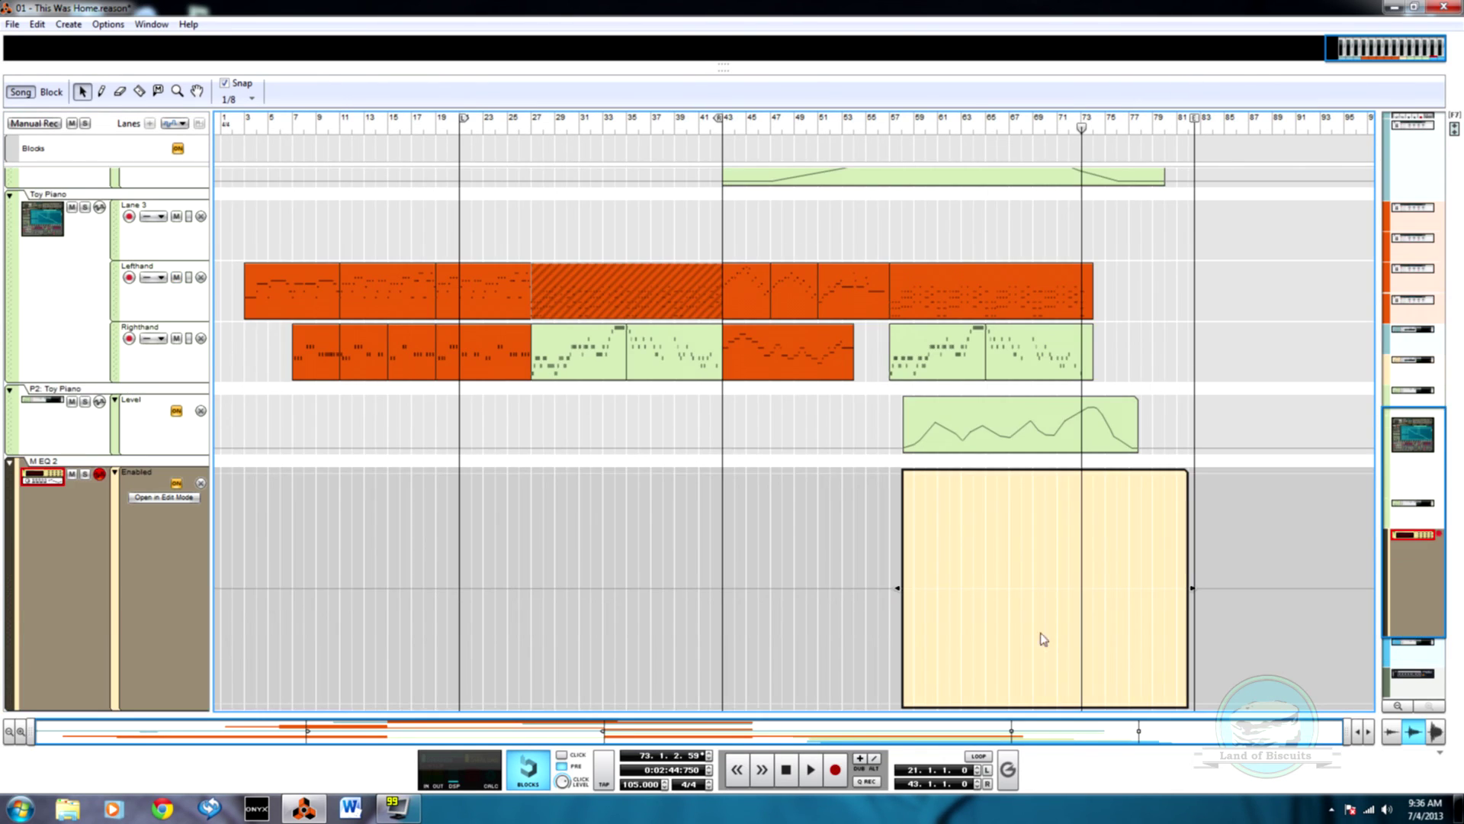
{"action": "key", "text": "w"}
{"action": "left_click", "coordinate": [908, 588]}
{"action": "key", "text": "q"}
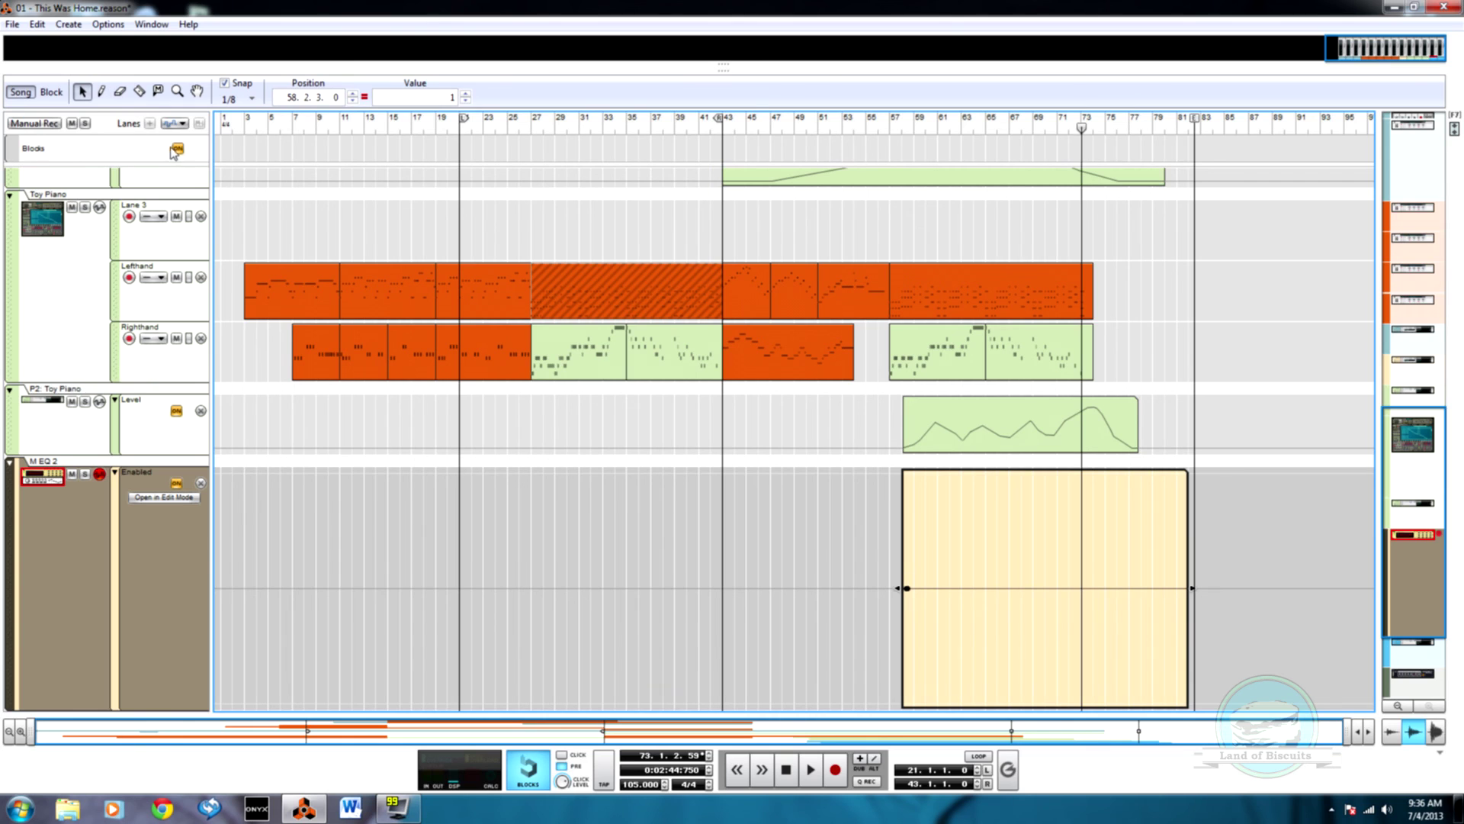
{"action": "left_click", "coordinate": [126, 501]}
{"action": "left_click", "coordinate": [244, 192]}
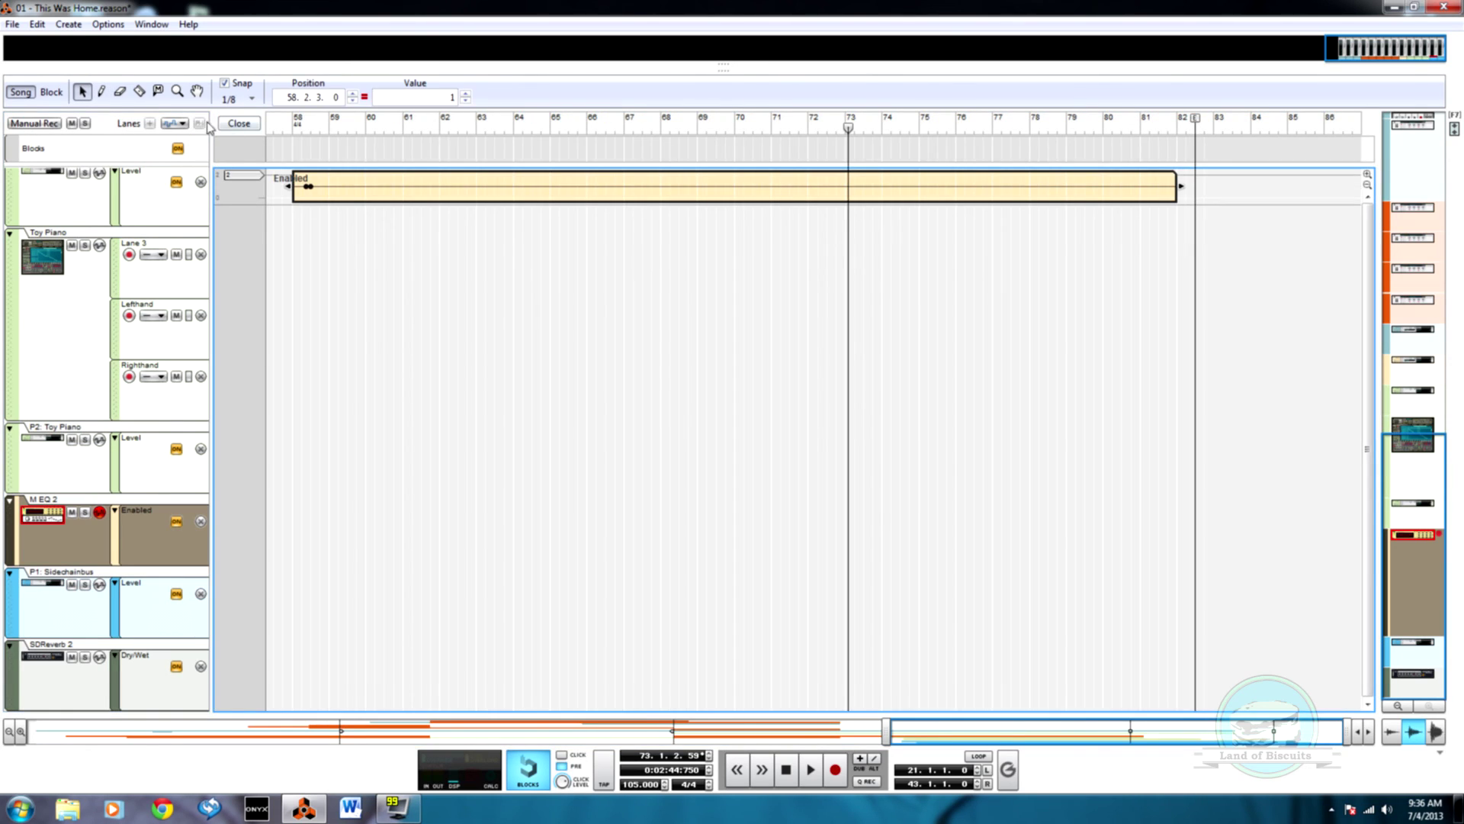
{"action": "left_click", "coordinate": [238, 123]}
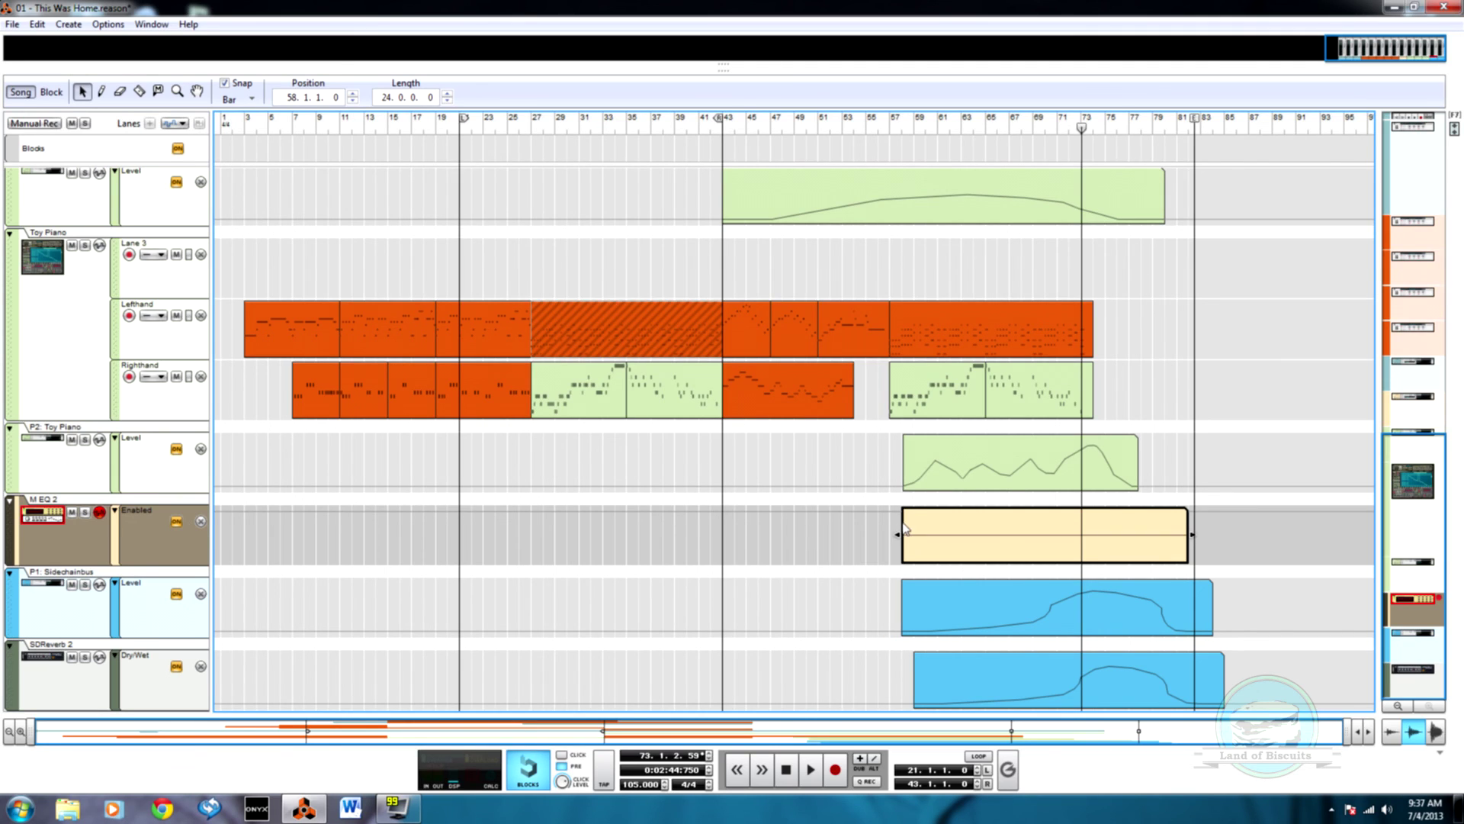
{"action": "mouse_move", "coordinate": [896, 534]}
{"action": "left_mouse_down"}
{"action": "mouse_move", "coordinate": [879, 536]}
{"action": "mouse_move", "coordinate": [890, 538]}
{"action": "left_mouse_up"}
Move the song position to bar 57 and set the loop from bar 57 to bar 80
{"action": "left_click", "coordinate": [891, 129]}
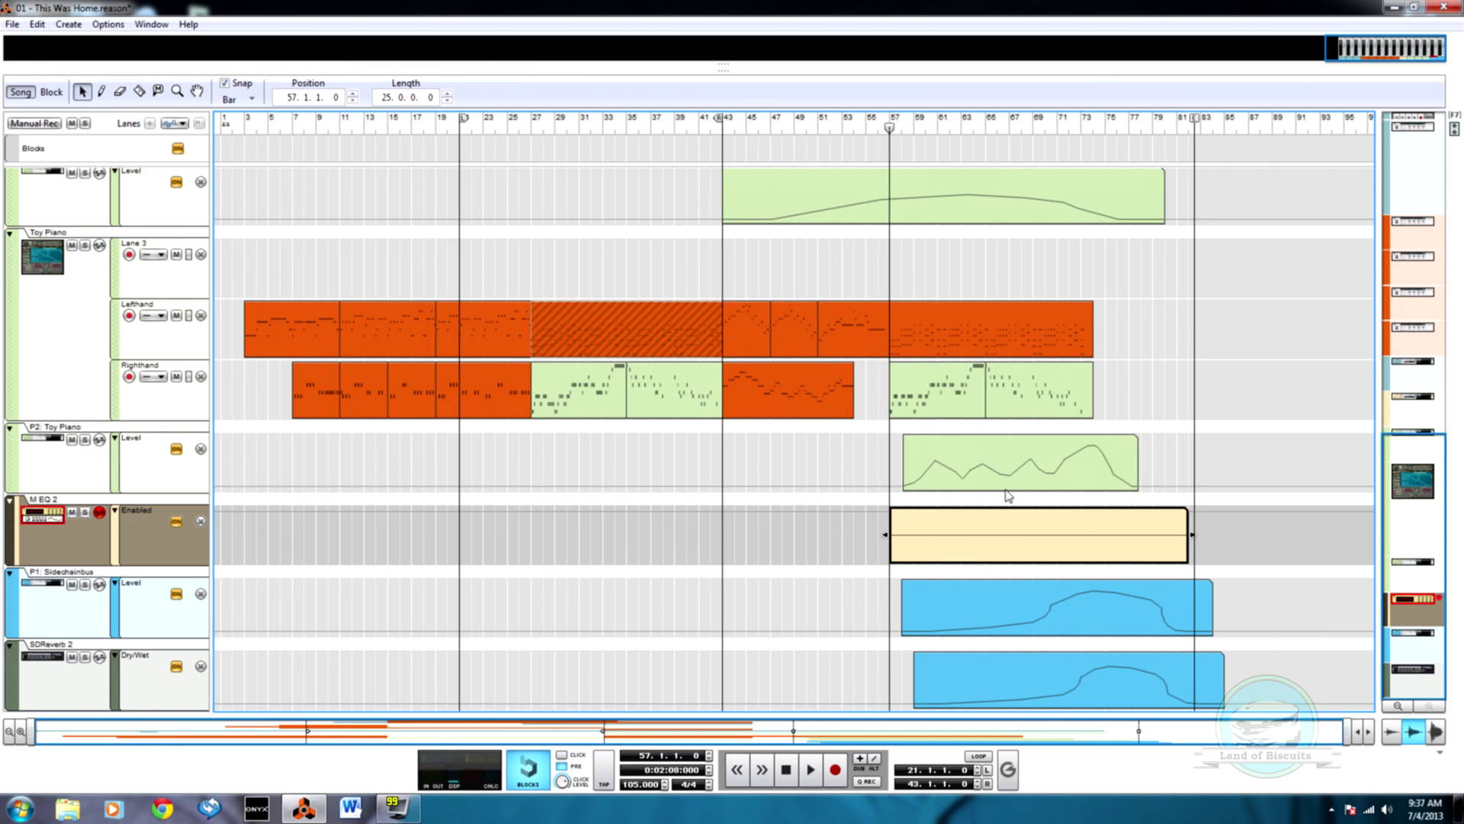
{"action": "left_click", "coordinate": [891, 122], "text": "ctrl"}
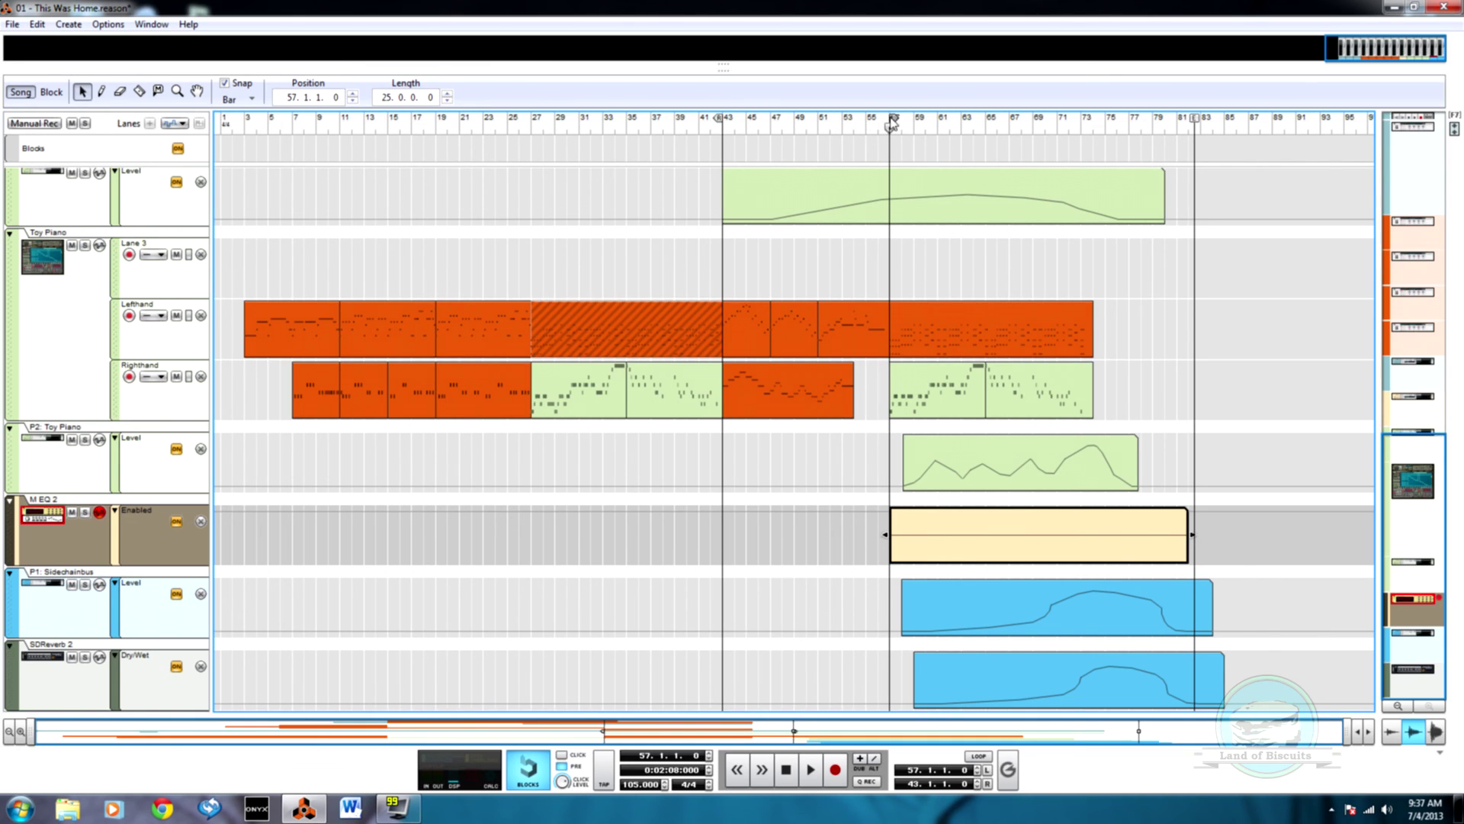
{"action": "left_click_drag", "start_coordinate": [1123, 128], "coordinate": [1165, 133]}
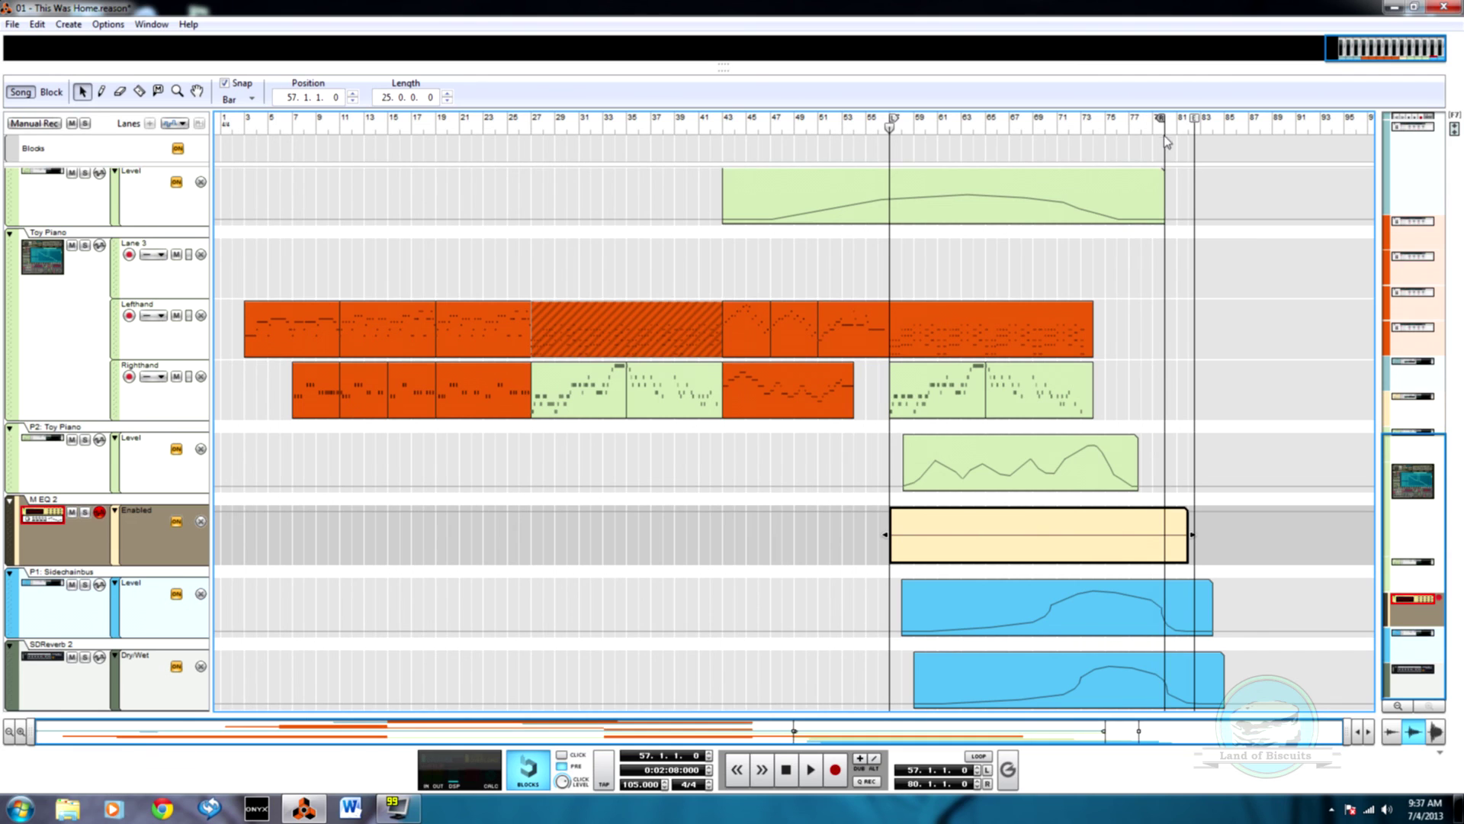
Start loop playback and boost the sidechain bus EQ's first parametric band in the rack
{"action": "key", "text": "space"}
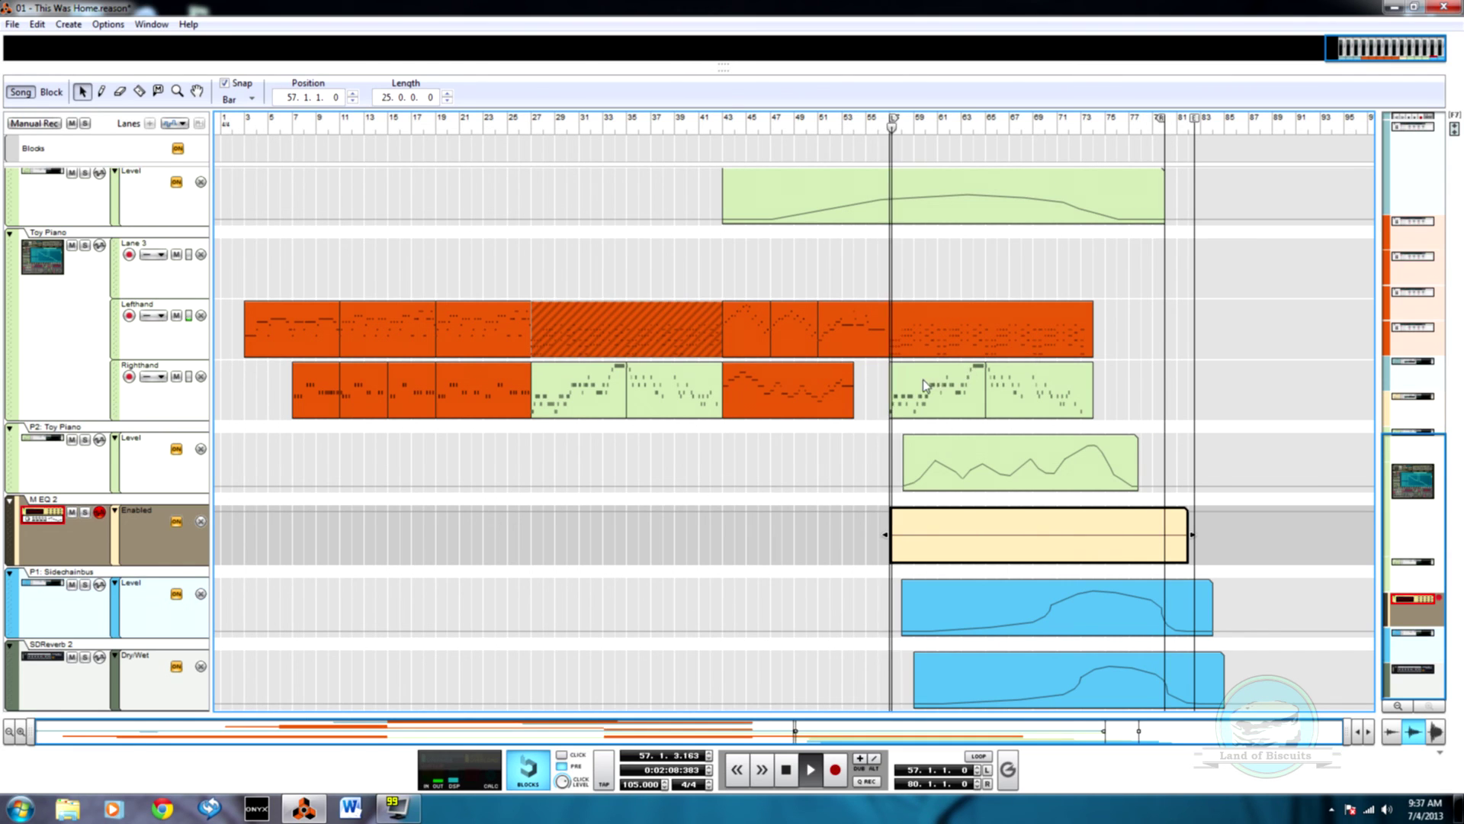
{"action": "key", "text": "F6"}
{"action": "scroll", "coordinate": [624, 448], "scroll_direction": "up", "scroll_amount": 5}
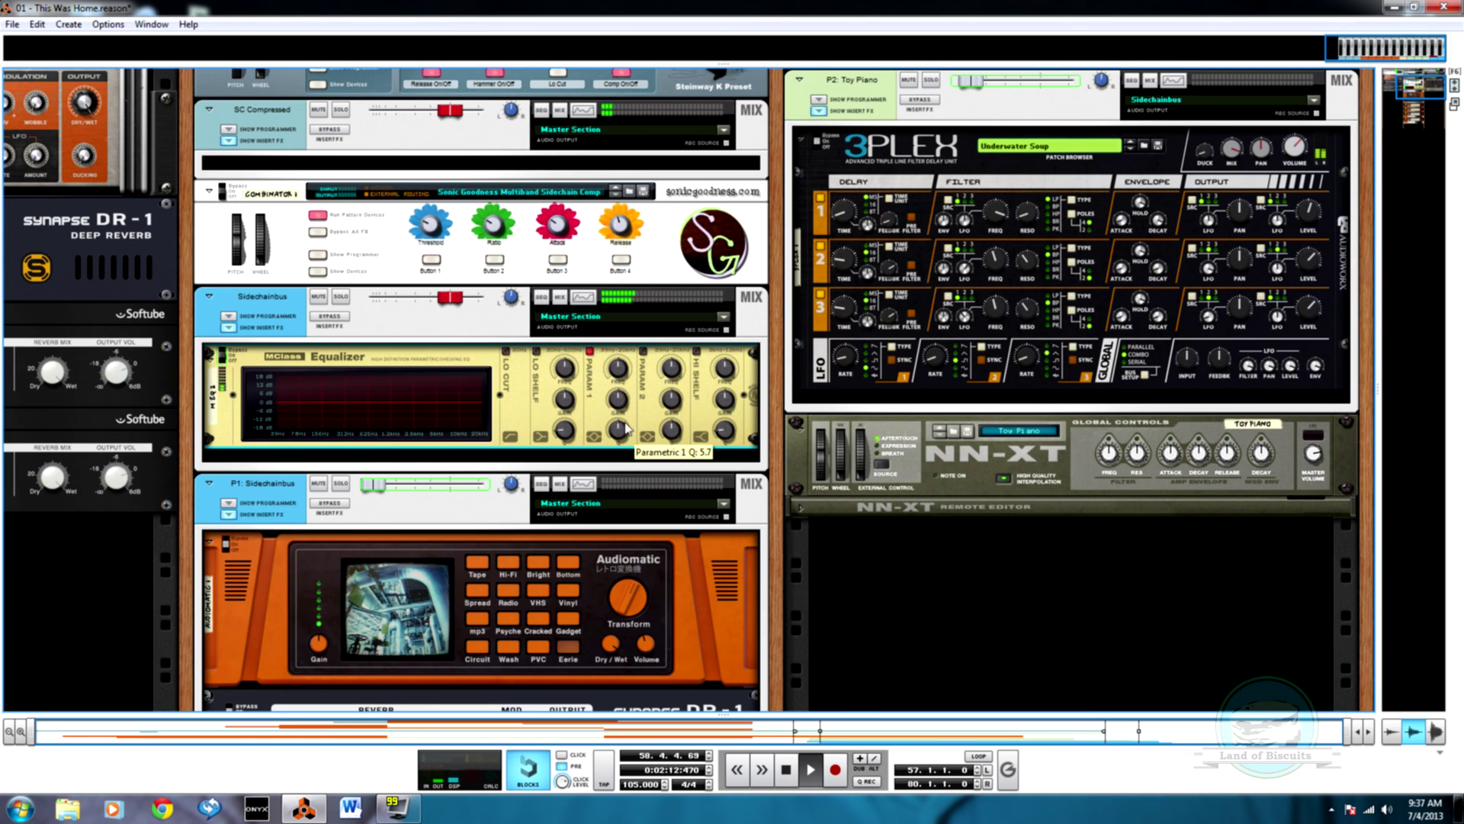
{"action": "left_click_drag", "start_coordinate": [615, 412], "coordinate": [615, 427]}
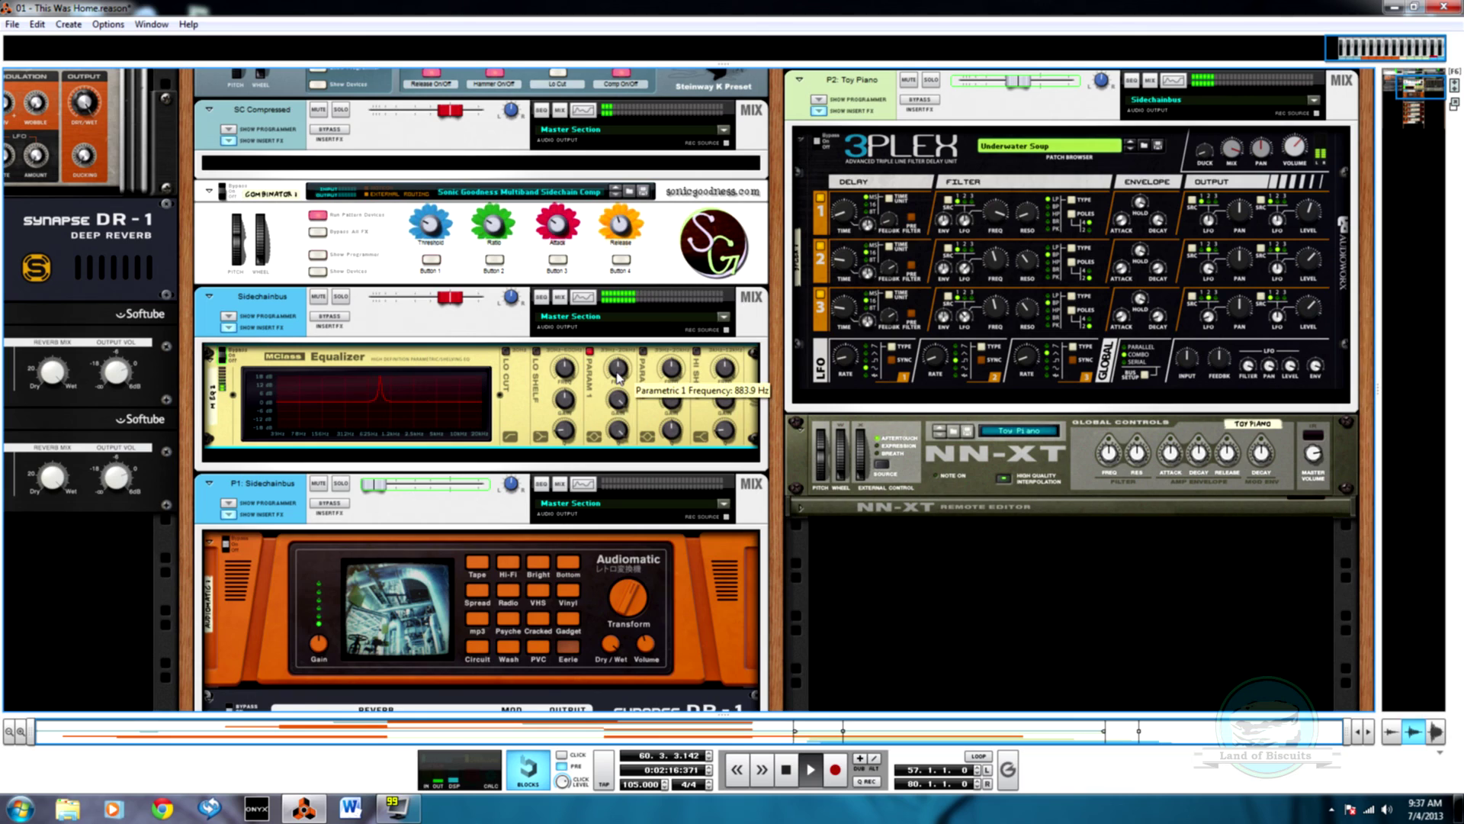
Sweep the boosted band down to about 158 Hz and turn the rack around
{"action": "left_click_drag", "start_coordinate": [616, 374], "coordinate": [619, 378]}
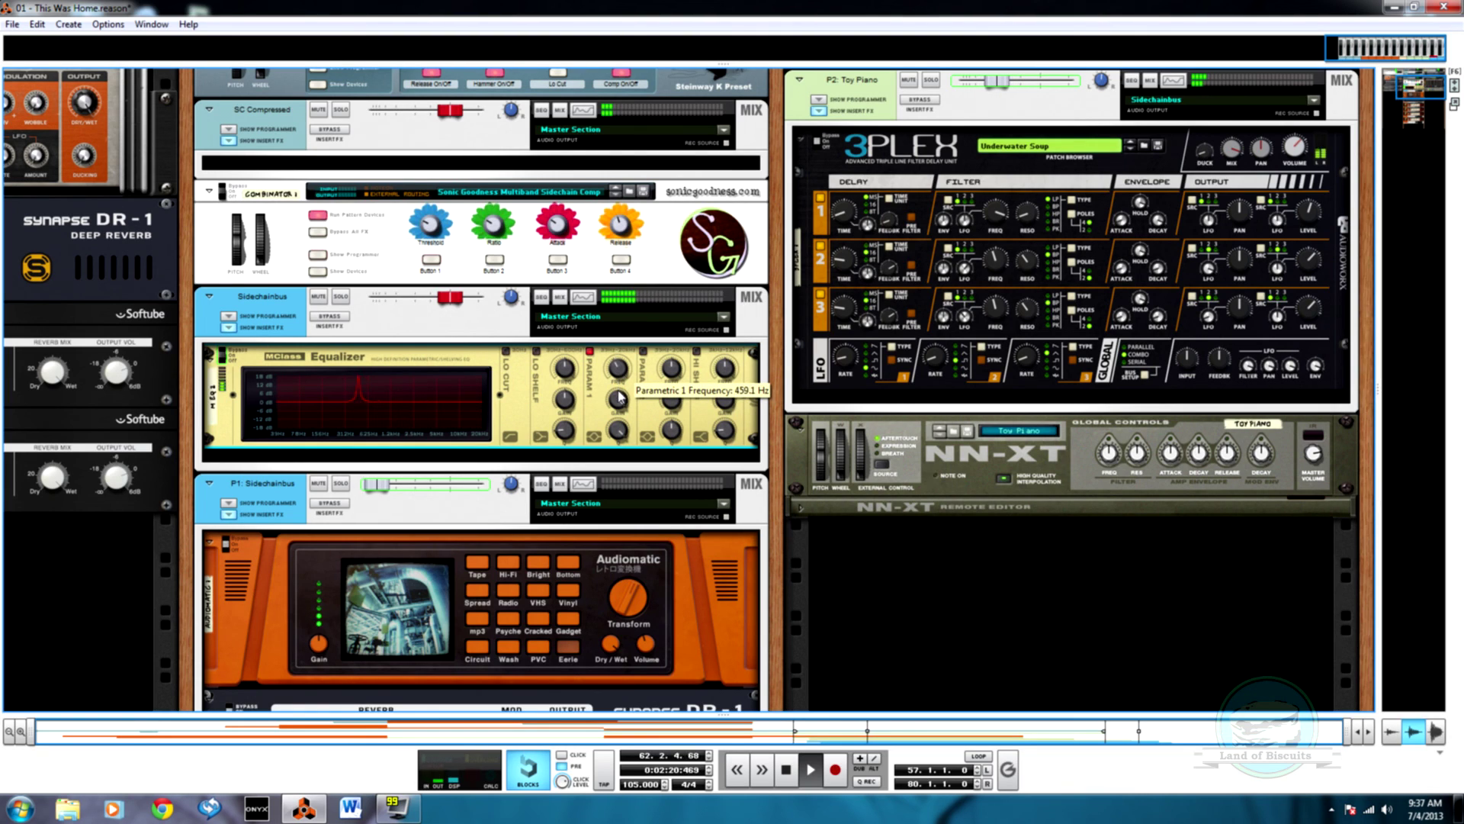
{"action": "left_click_drag", "start_coordinate": [620, 401], "coordinate": [620, 401]}
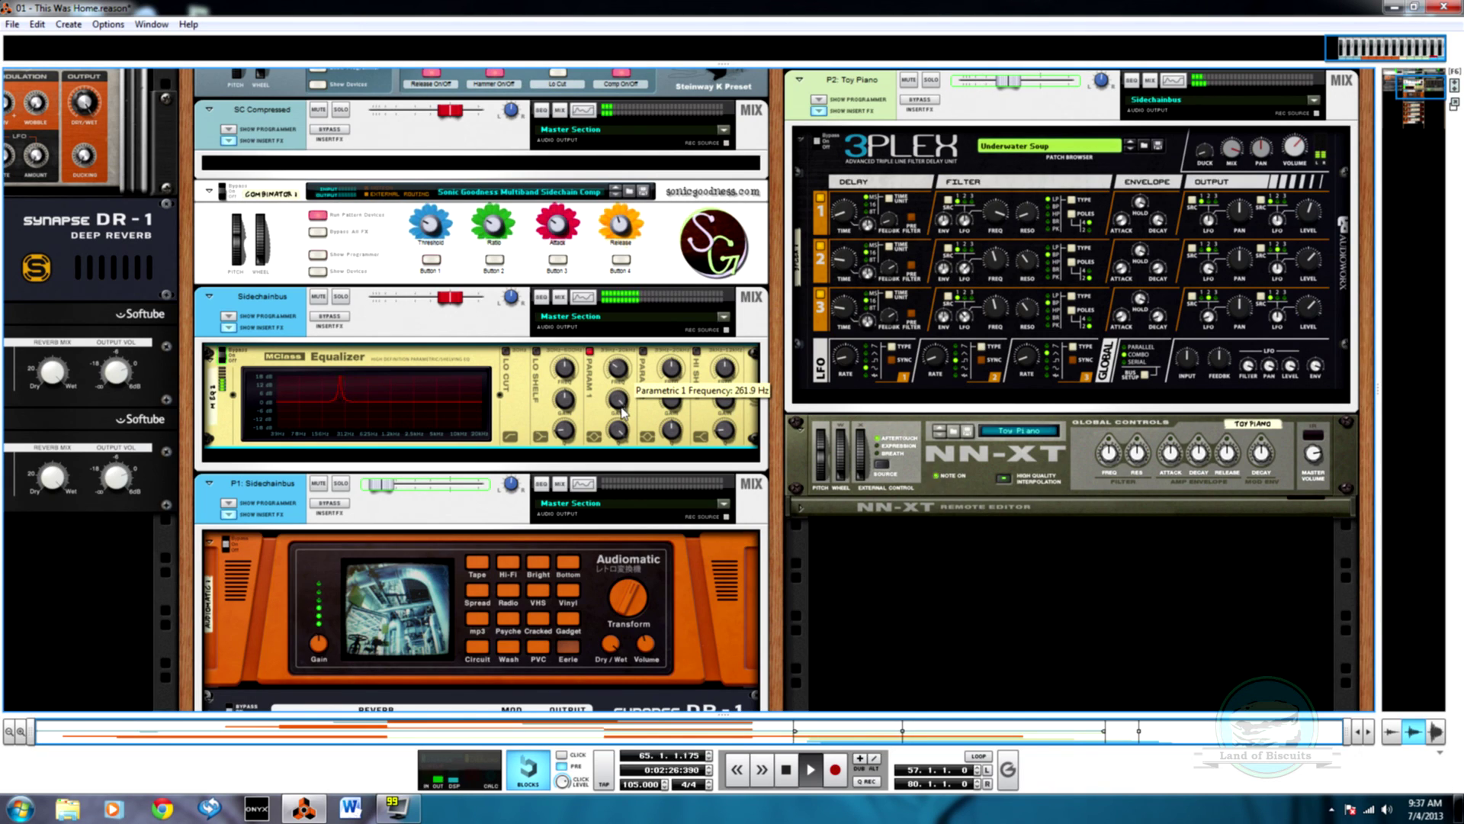
{"action": "left_click_drag", "start_coordinate": [623, 415], "coordinate": [623, 424]}
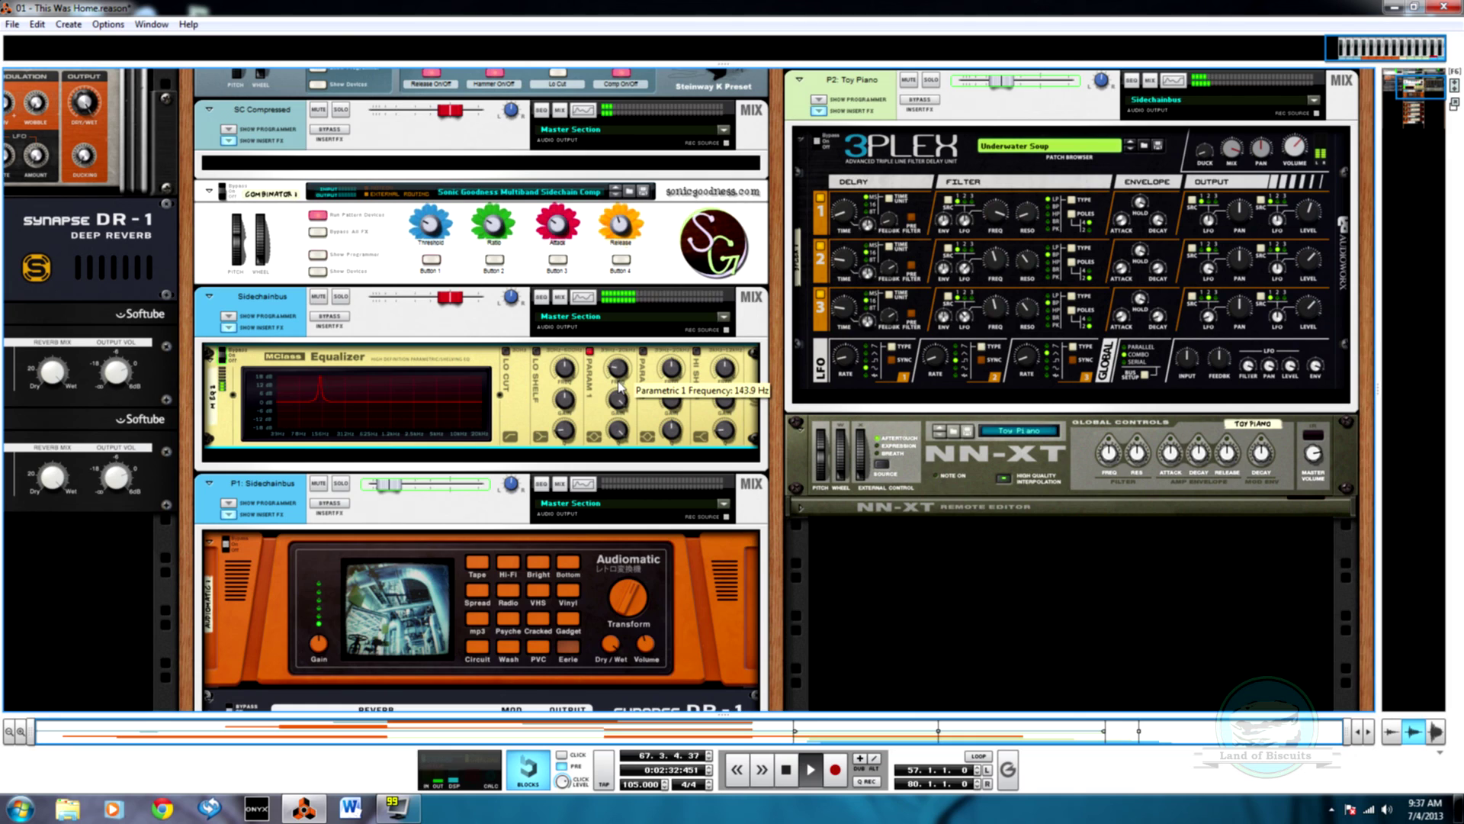
{"action": "left_click_drag", "start_coordinate": [615, 381], "coordinate": [604, 379]}
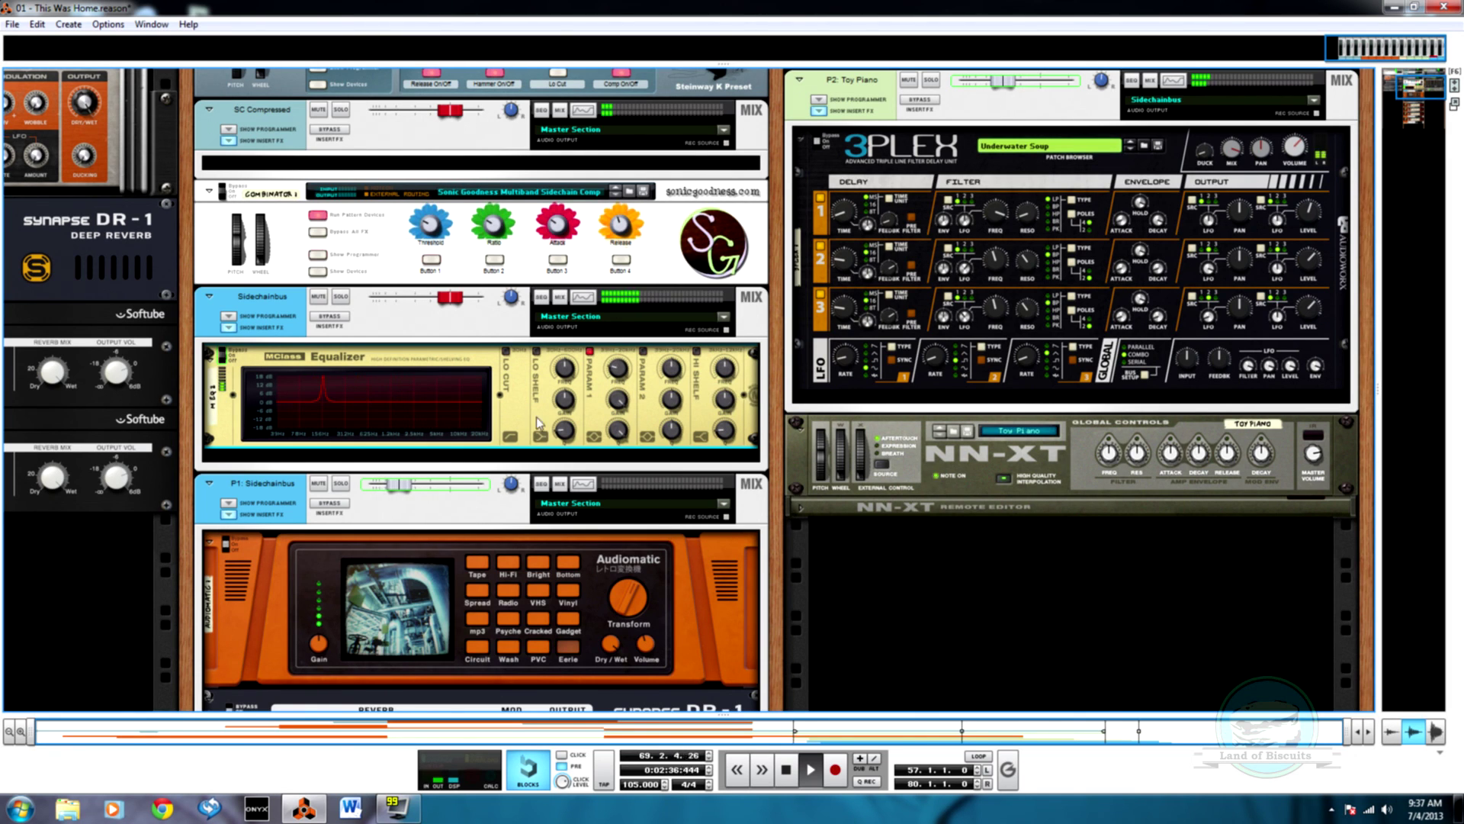
{"action": "key", "text": "Tab"}
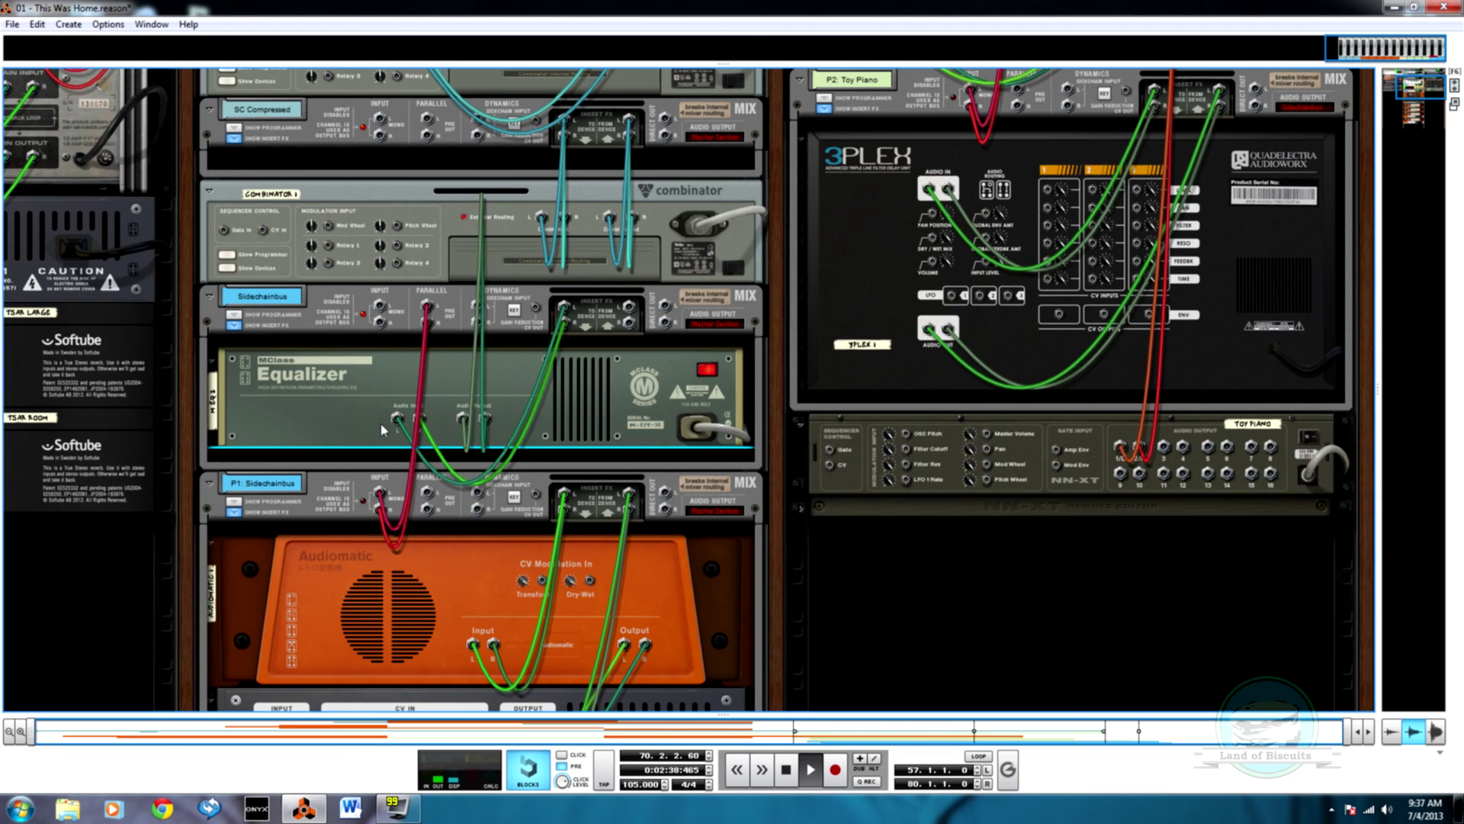
Unplug the equalizer's audio output and add a Spider Audio Merger & Splitter below it
{"action": "key", "text": "Tab"}
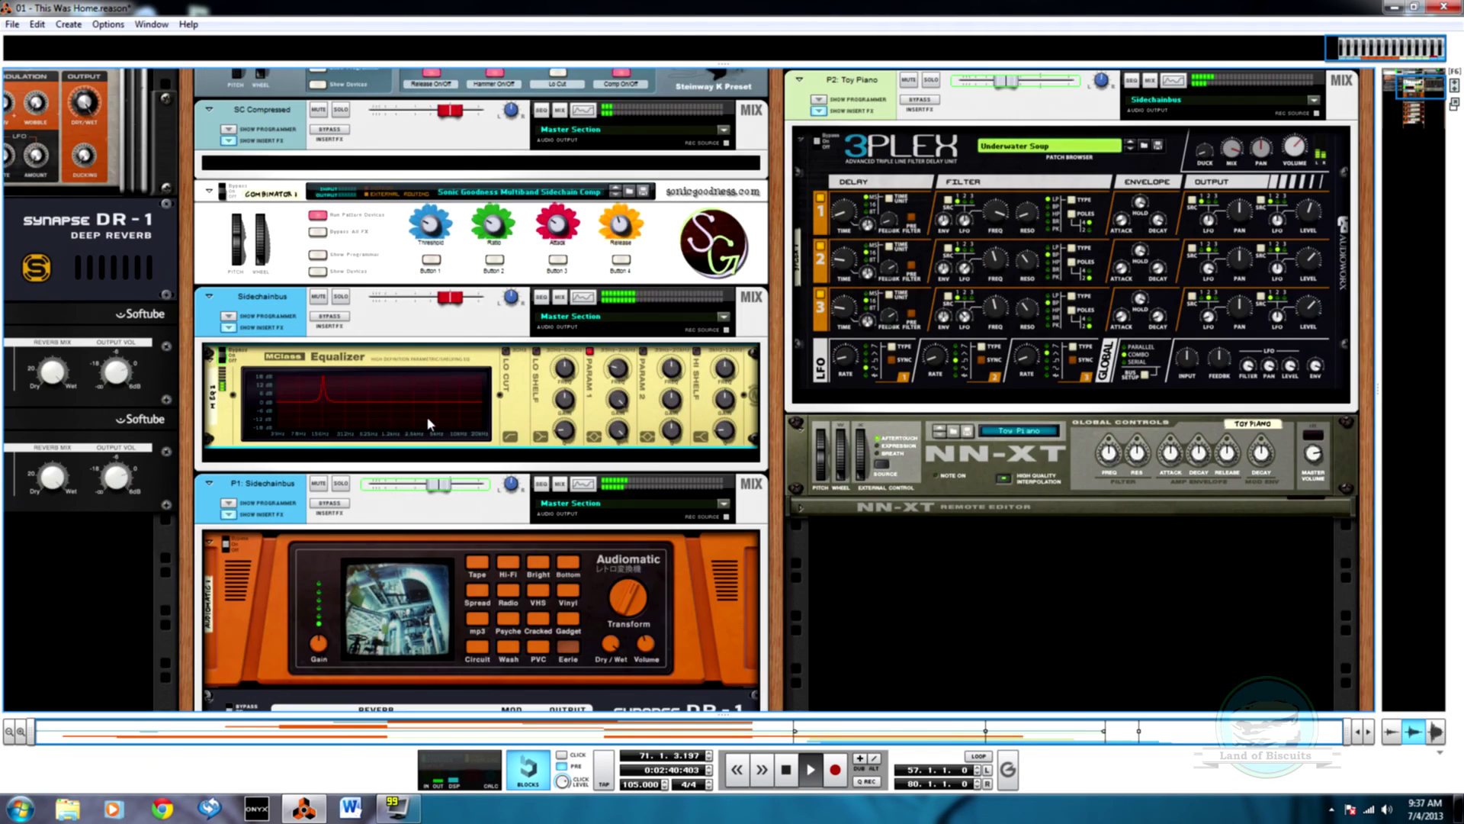
{"action": "key", "text": "Tab"}
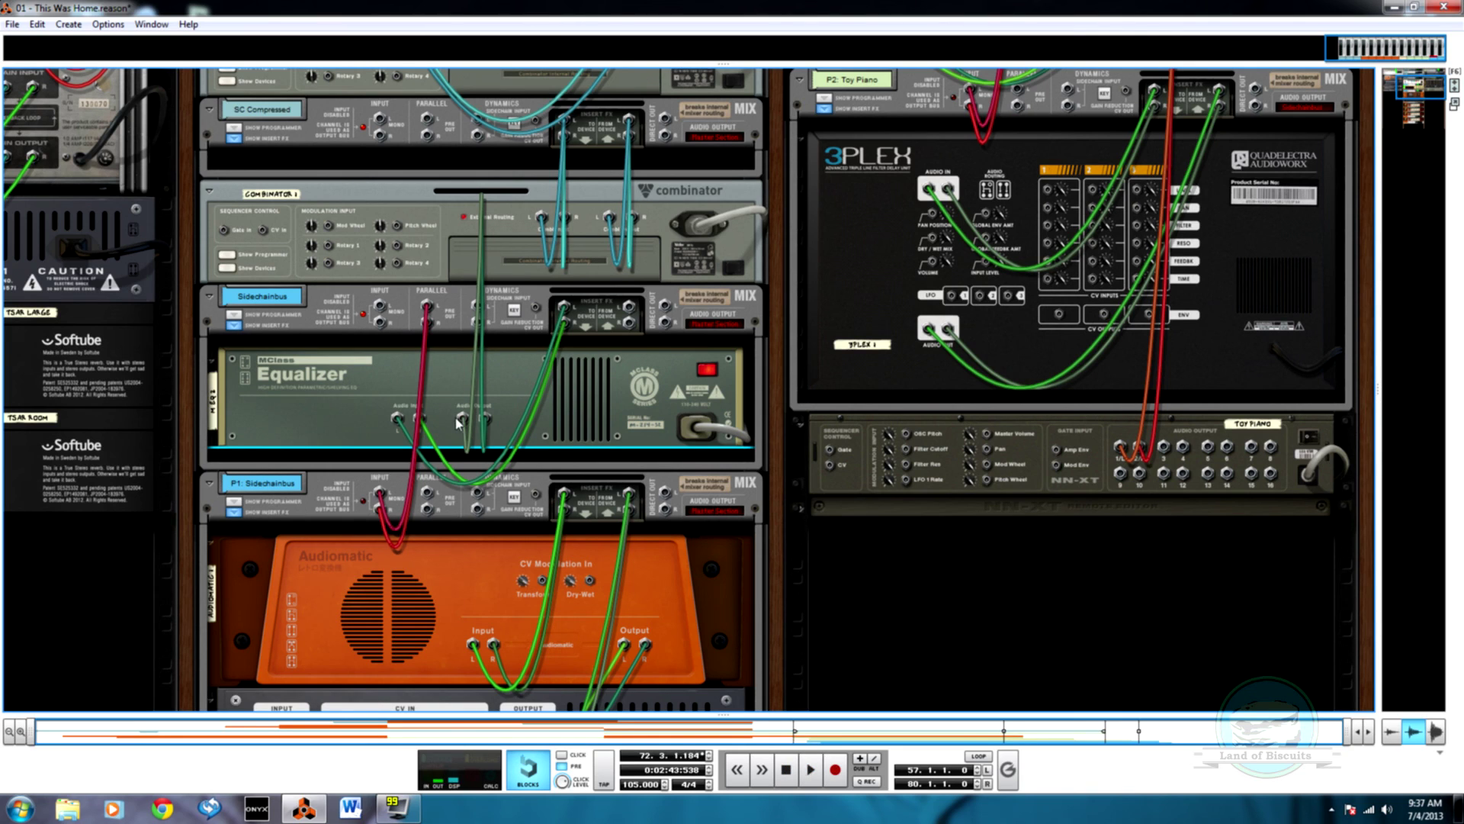
{"action": "left_click_drag", "start_coordinate": [465, 420], "coordinate": [485, 380]}
{"action": "right_click", "coordinate": [506, 374]}
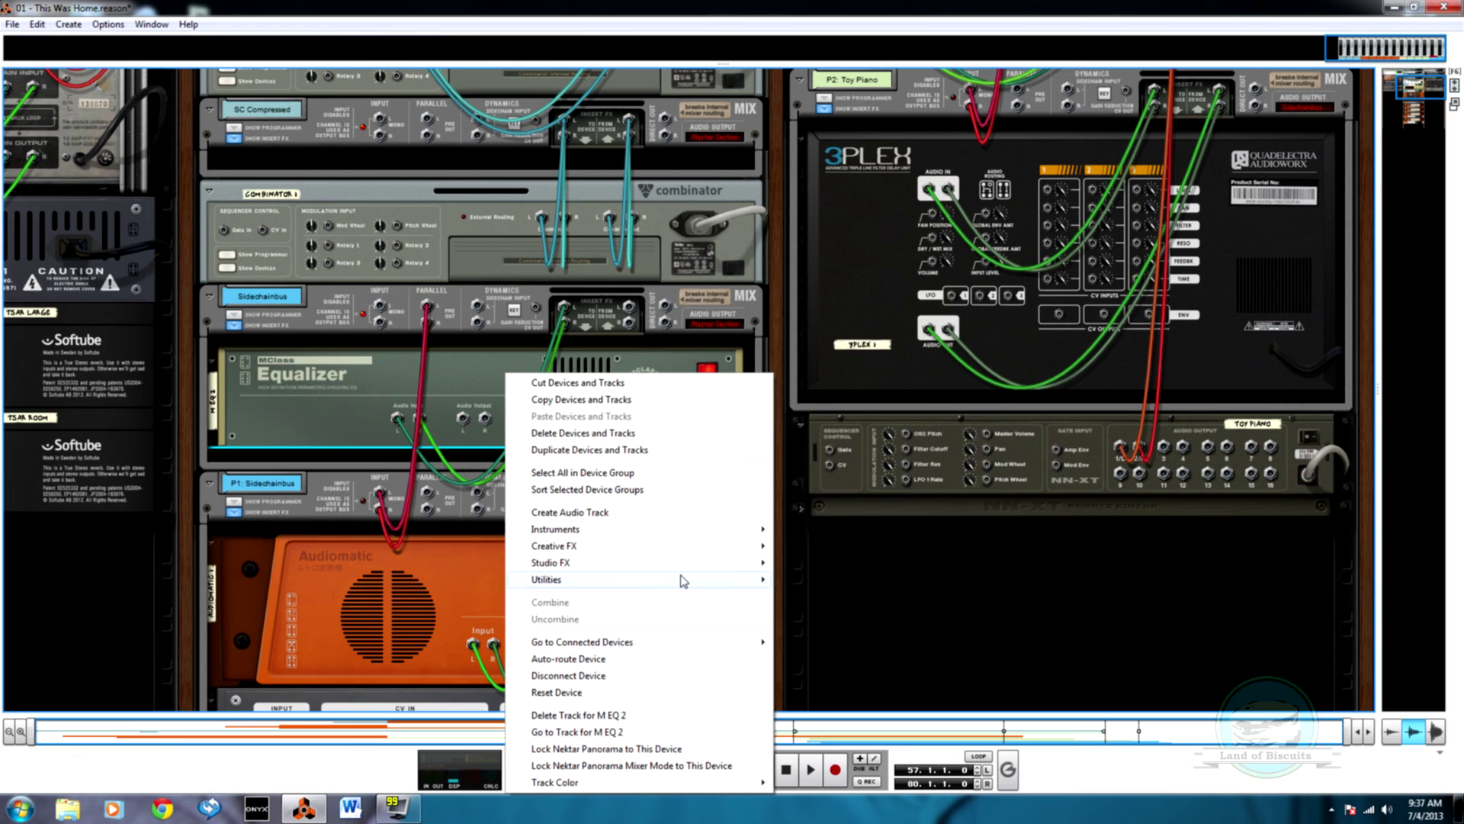
{"action": "mouse_move", "coordinate": [686, 580]}
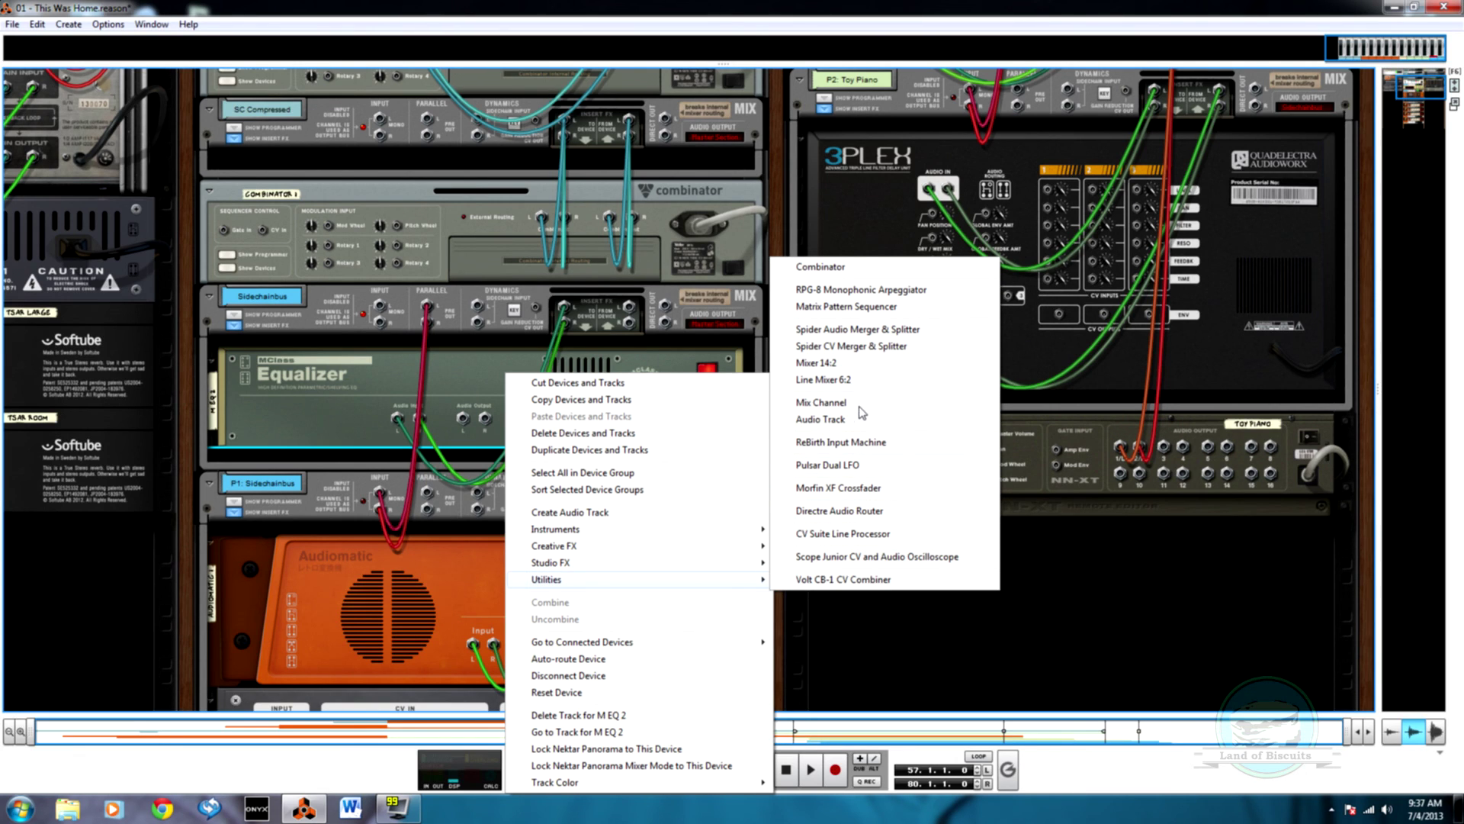
{"action": "left_click", "coordinate": [867, 331]}
Re-cable the Sidechainbus insert send through the splitter and flip back to the front panels
{"action": "left_click_drag", "start_coordinate": [564, 306], "coordinate": [397, 417]}
{"action": "left_click", "coordinate": [228, 267]}
{"action": "scroll", "coordinate": [436, 534], "scroll_direction": "down", "scroll_amount": 5}
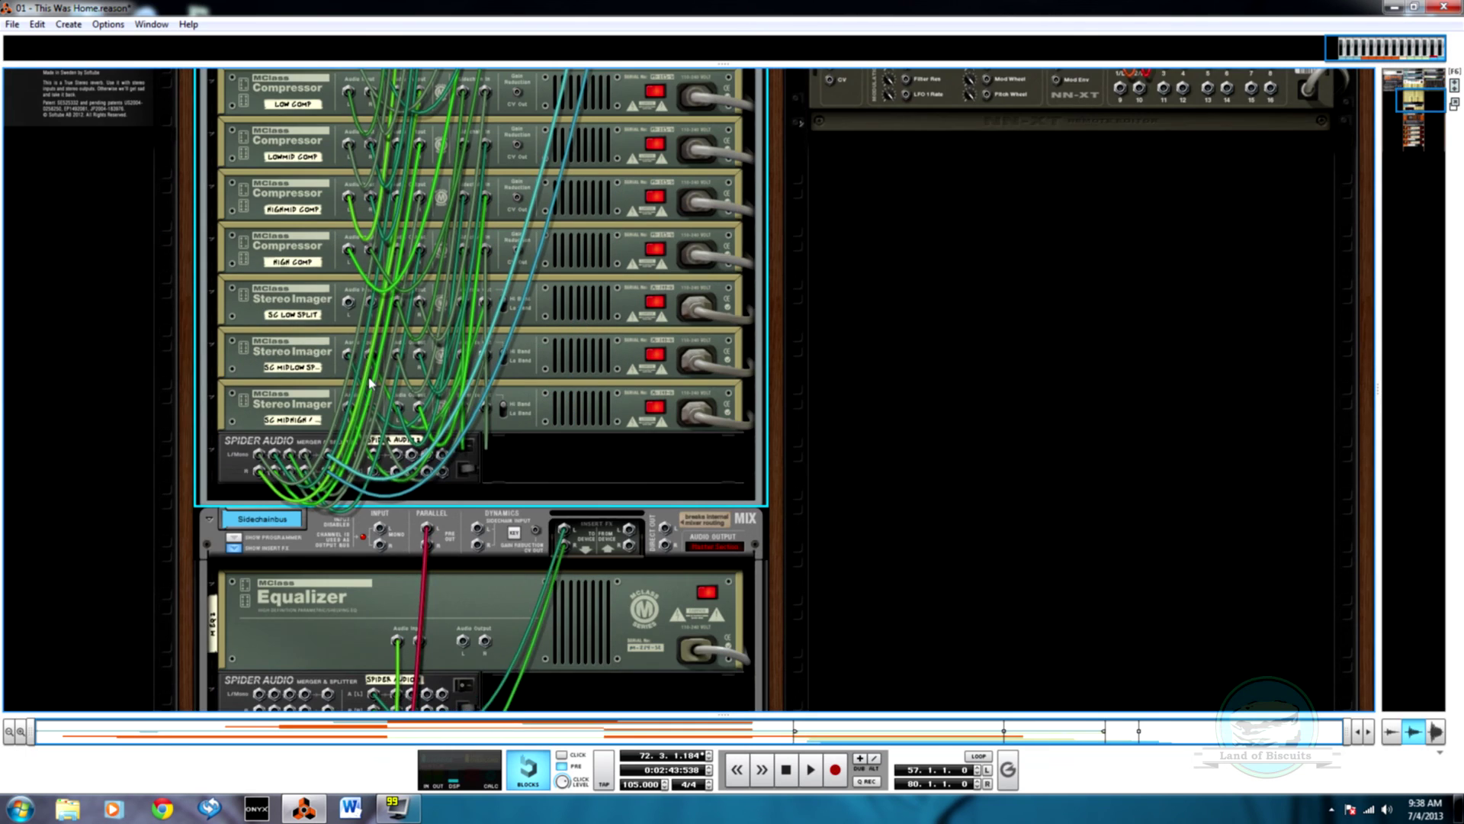
{"action": "left_click_drag", "start_coordinate": [436, 619], "coordinate": [630, 526]}
{"action": "key", "text": "Tab"}
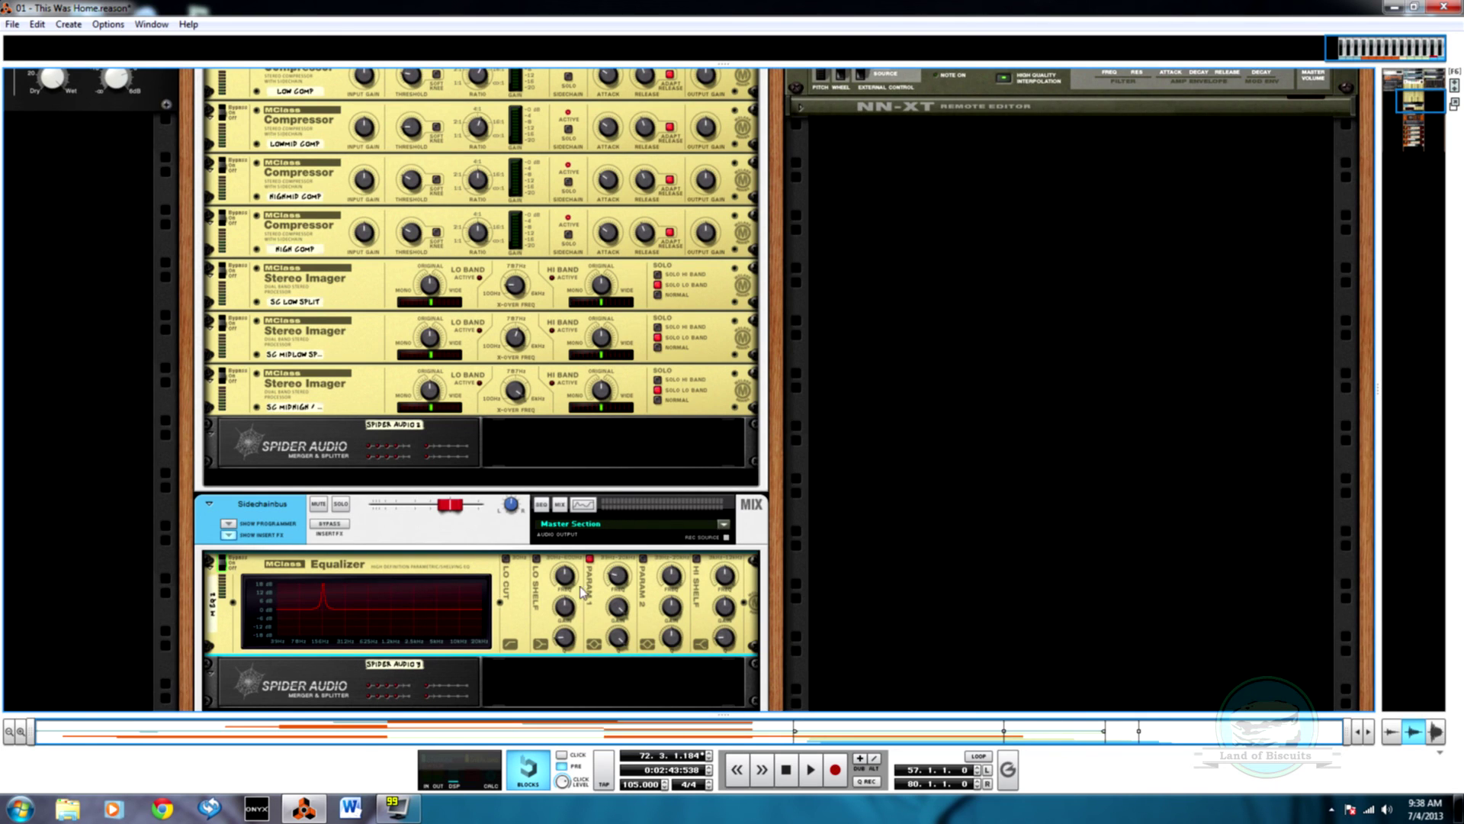
Disable the sidechain EQ's first parametric band and check its enable automation in the song
{"action": "left_click", "coordinate": [590, 561]}
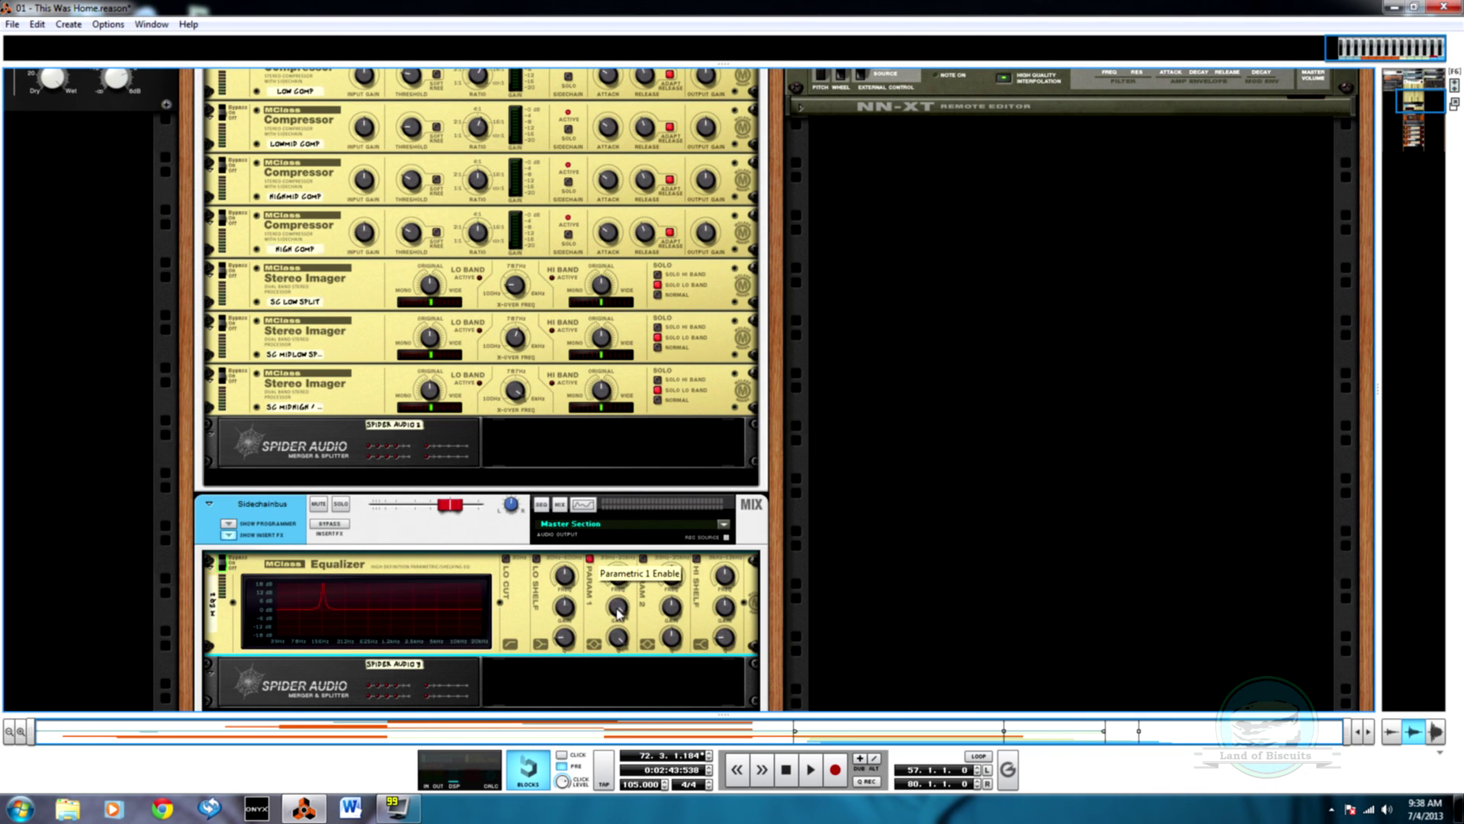
{"action": "key", "text": "F7"}
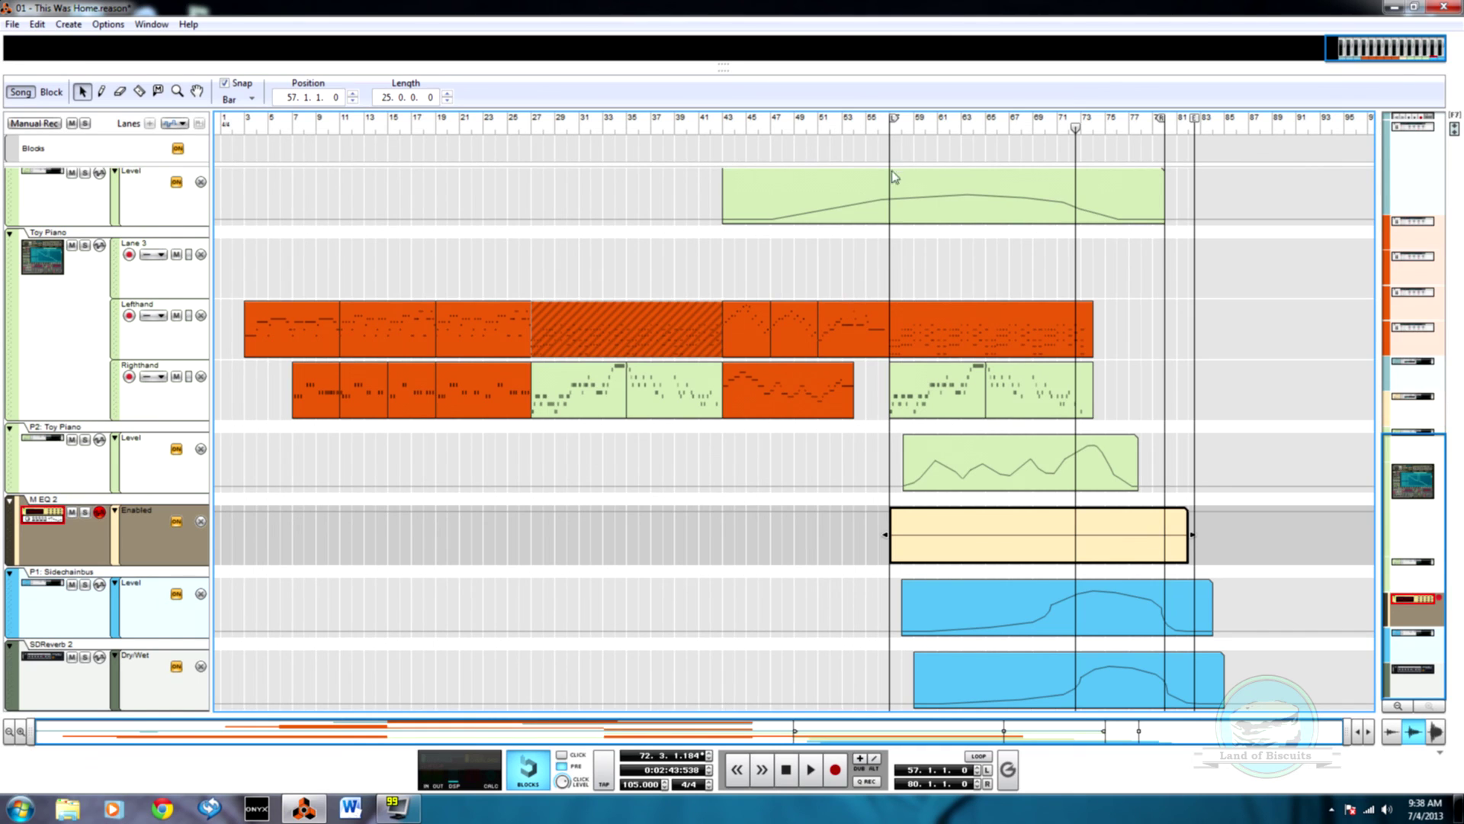
{"action": "key", "text": "F6"}
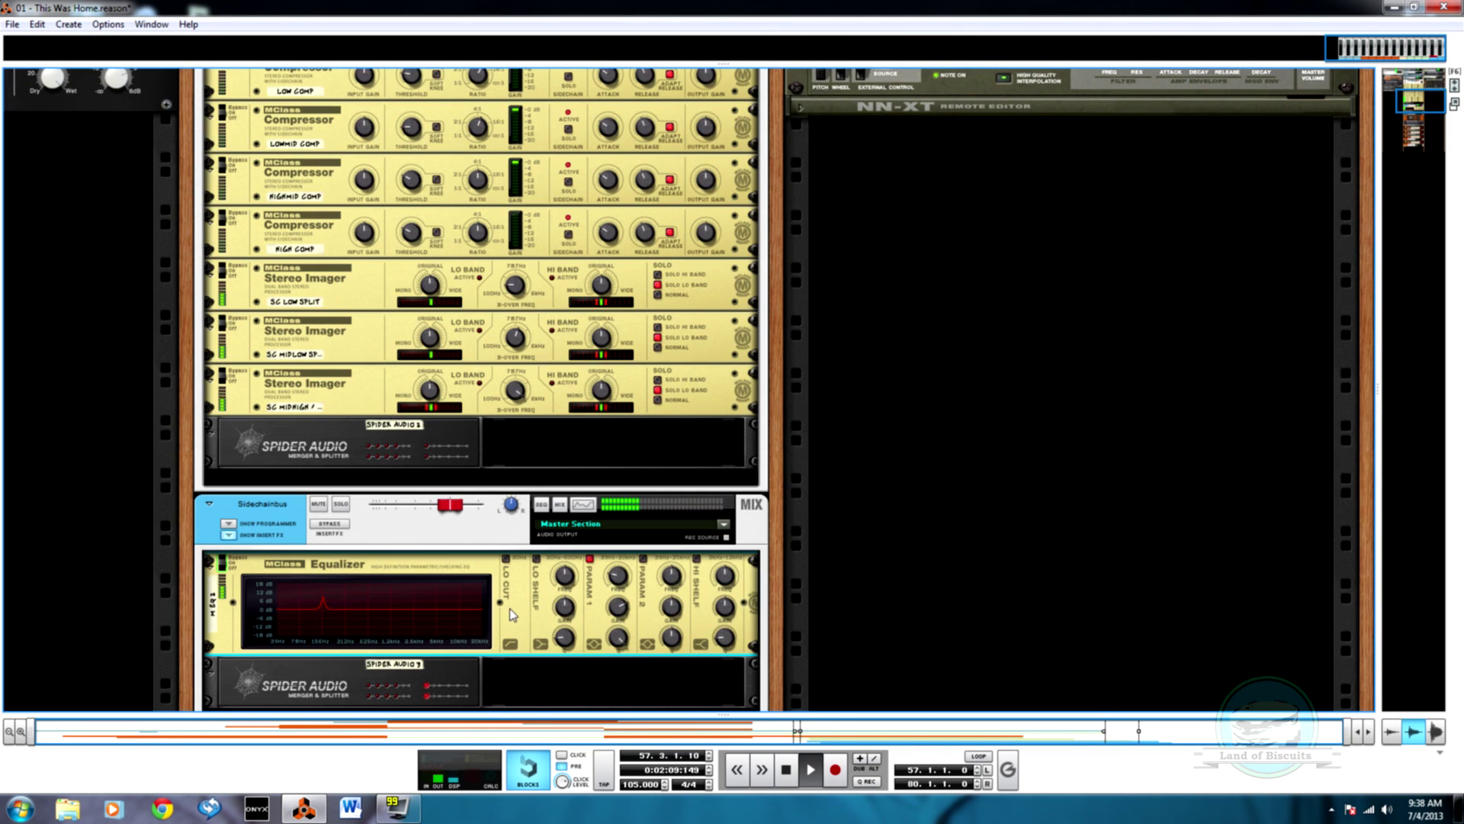
{"action": "mouse_move", "coordinate": [619, 598]}
{"action": "mouse_move", "coordinate": [622, 647]}
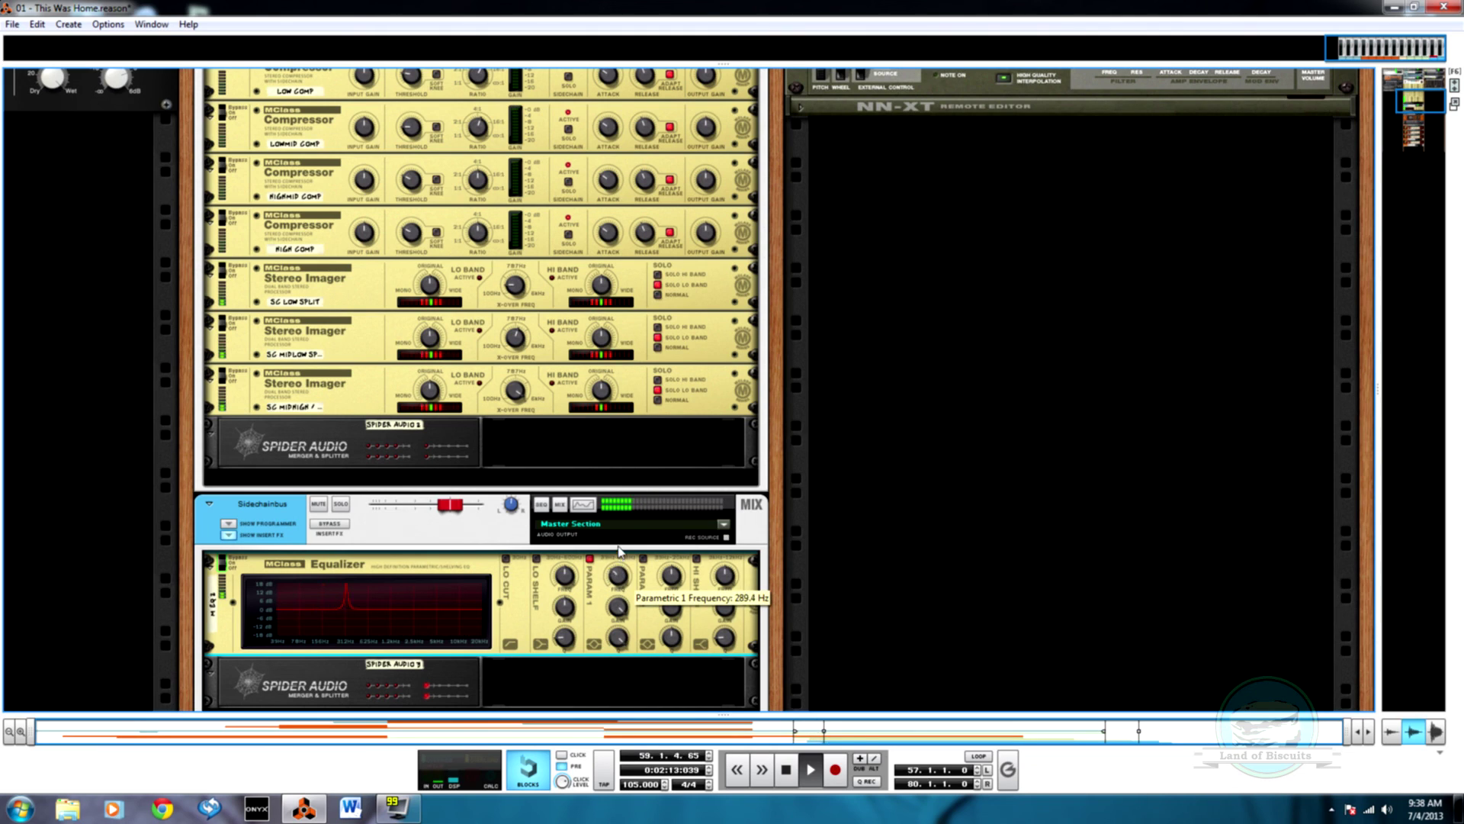
Sweep the first band's frequency up to about 867 Hz, then down to about 627 Hz, auditioning bars 72 and 64
{"action": "left_click_drag", "start_coordinate": [614, 525], "coordinate": [620, 557]}
{"action": "left_click_drag", "start_coordinate": [622, 524], "coordinate": [622, 521]}
{"action": "left_click_drag", "start_coordinate": [625, 526], "coordinate": [622, 552]}
{"action": "left_click_drag", "start_coordinate": [620, 561], "coordinate": [618, 573]}
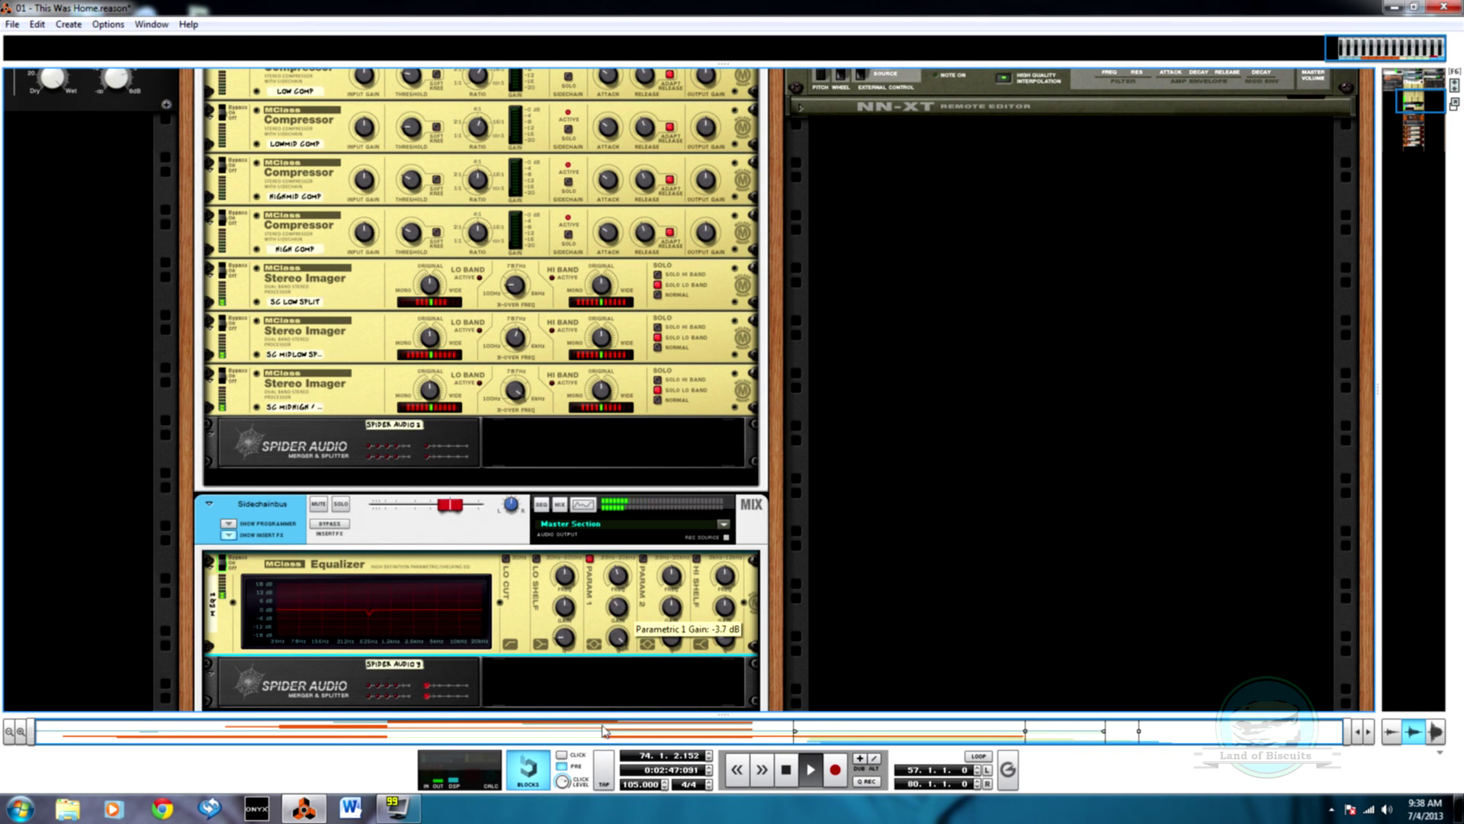
{"action": "key", "text": "F7"}
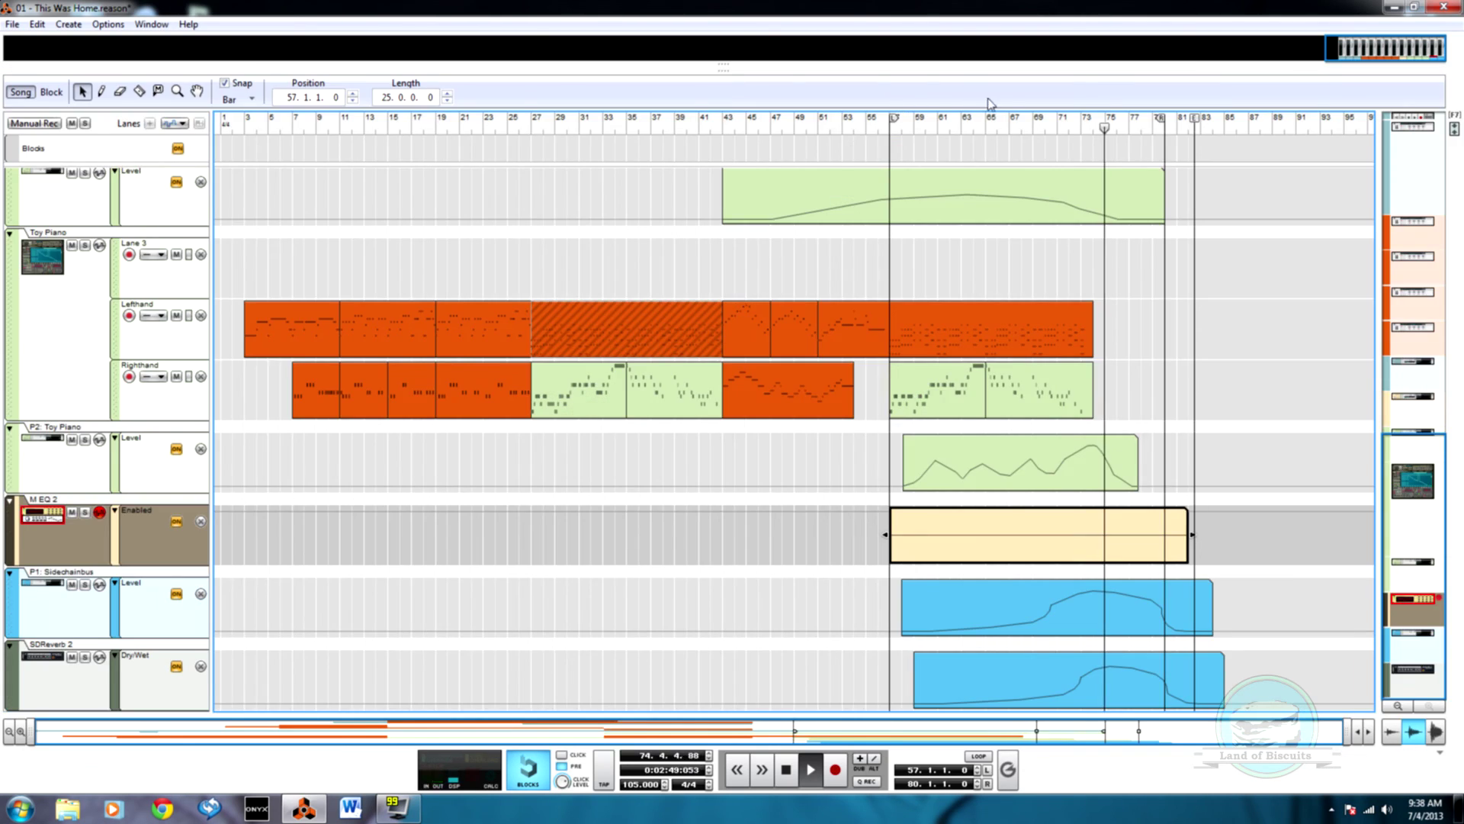
{"action": "left_click", "coordinate": [1069, 124]}
{"action": "left_click", "coordinate": [974, 124]}
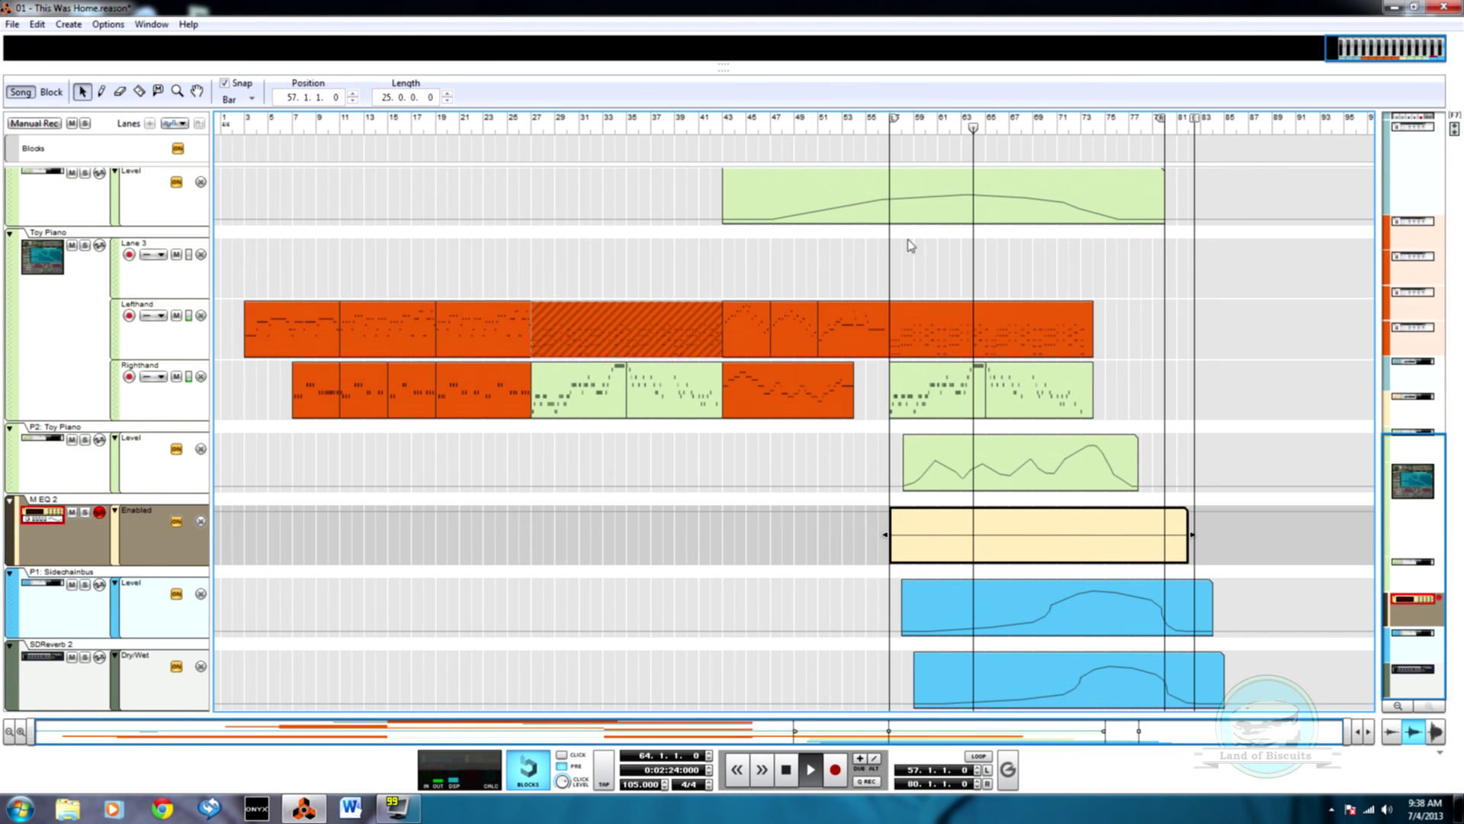
{"action": "key", "text": "F6"}
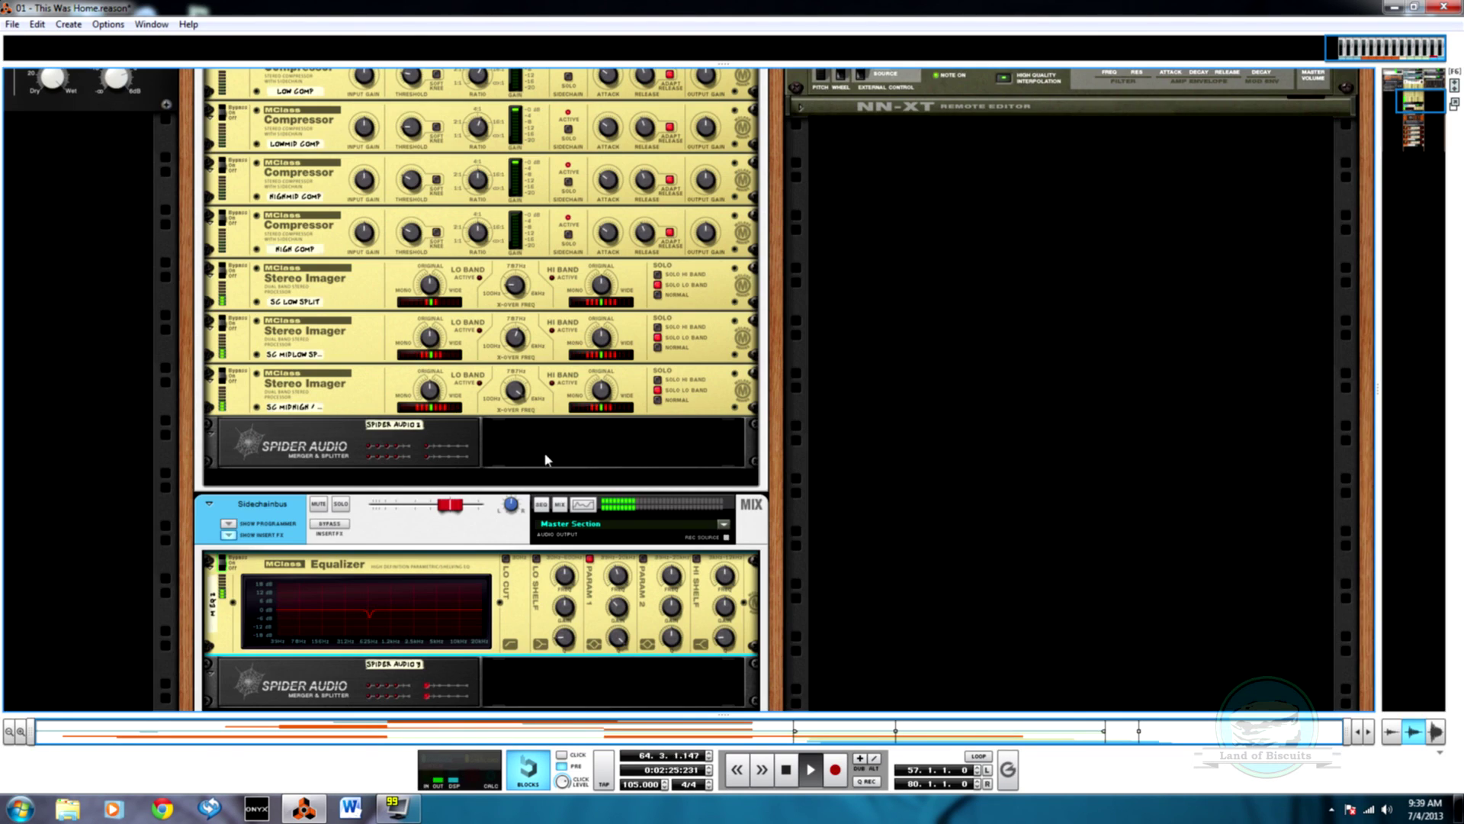
Fold the sidechain equalizer to a strip and set the loop from bar 35 to bar 43
{"action": "left_click", "coordinate": [210, 565]}
{"action": "scroll", "coordinate": [217, 595], "scroll_direction": "up", "scroll_amount": 3}
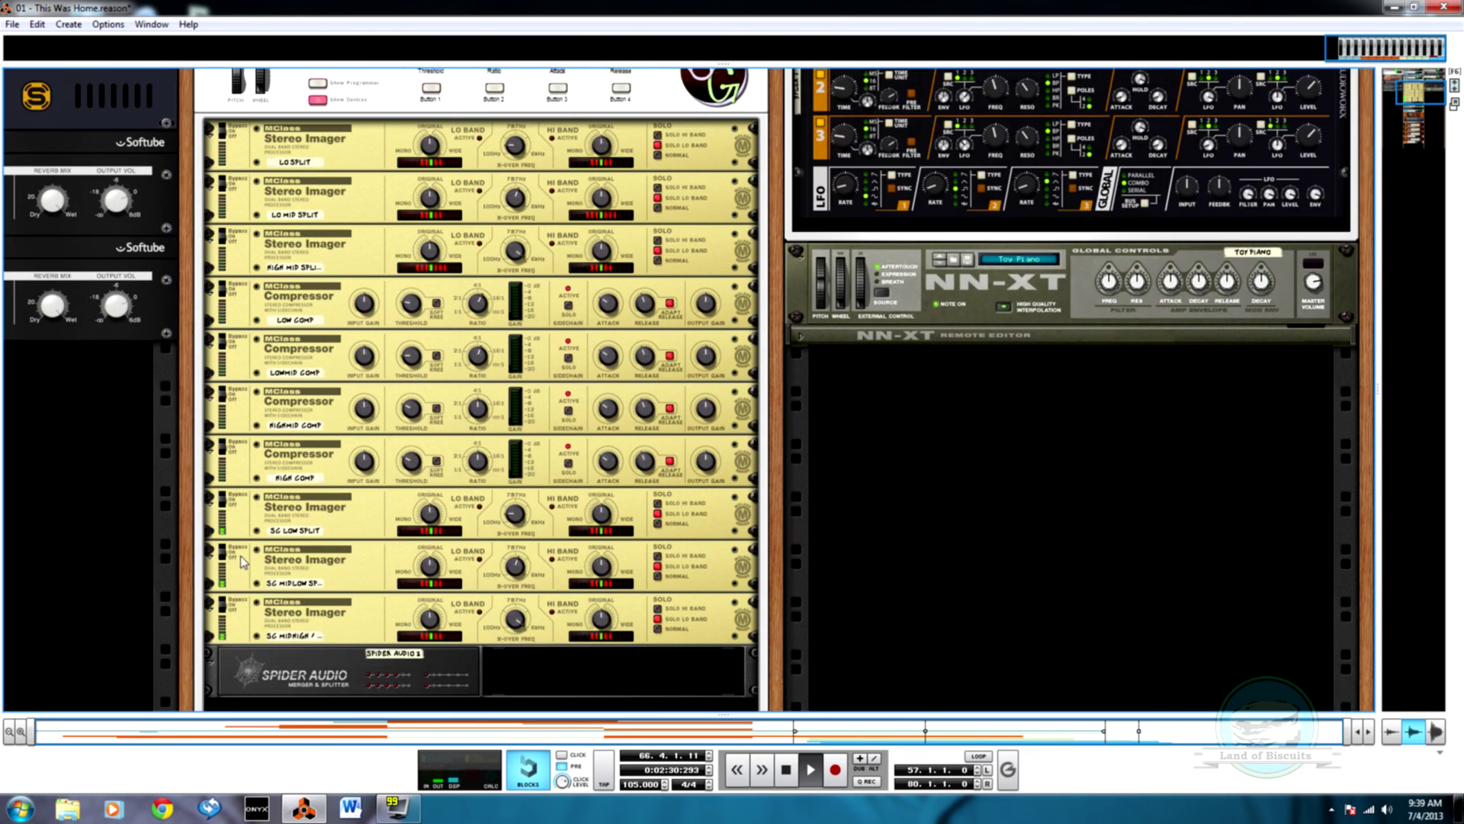
{"action": "scroll", "coordinate": [228, 637], "scroll_direction": "up", "scroll_amount": 8}
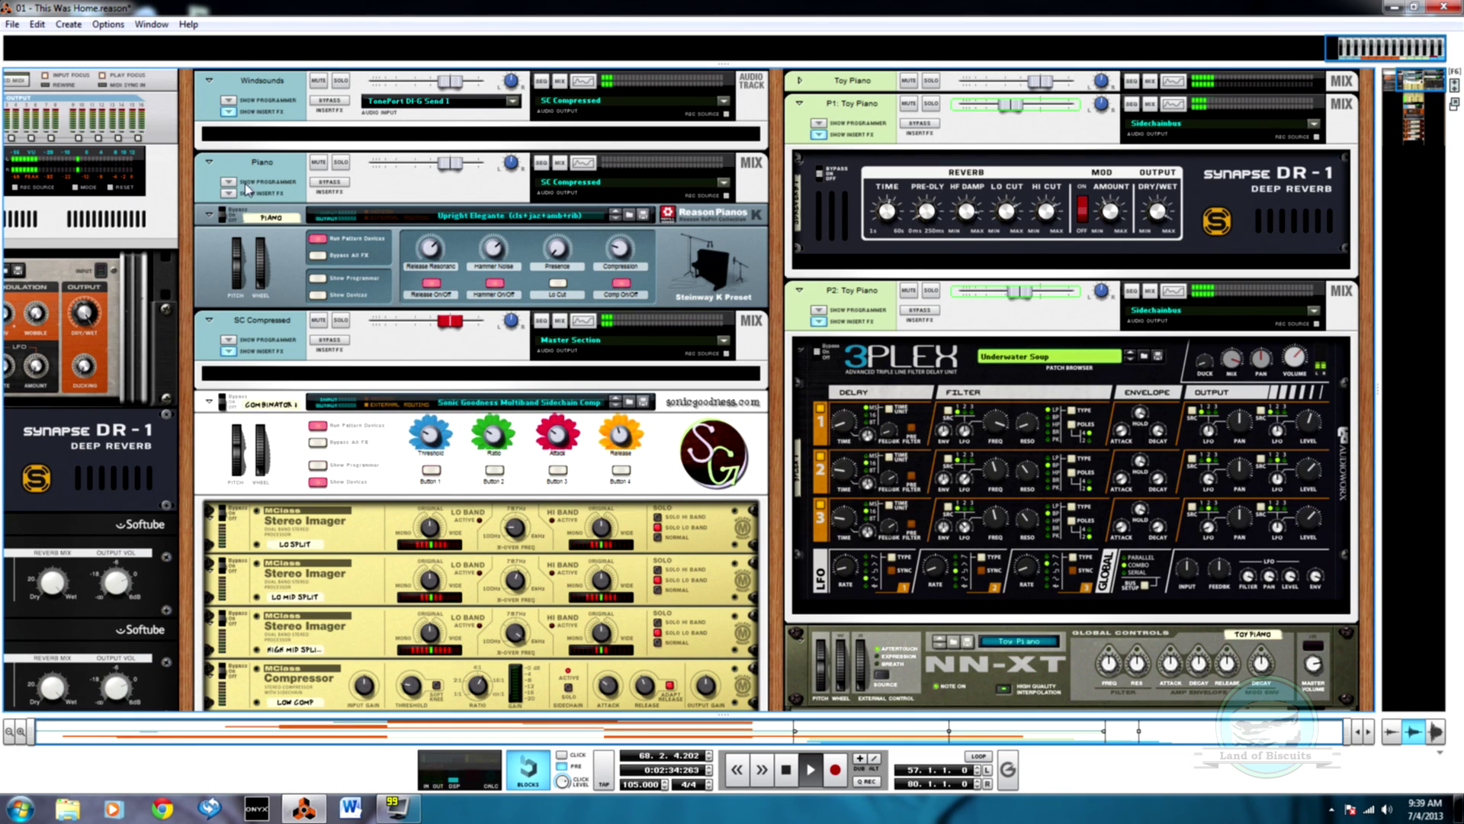
{"action": "key", "text": "F7"}
{"action": "scroll", "coordinate": [627, 203], "scroll_direction": "up", "scroll_amount": 2}
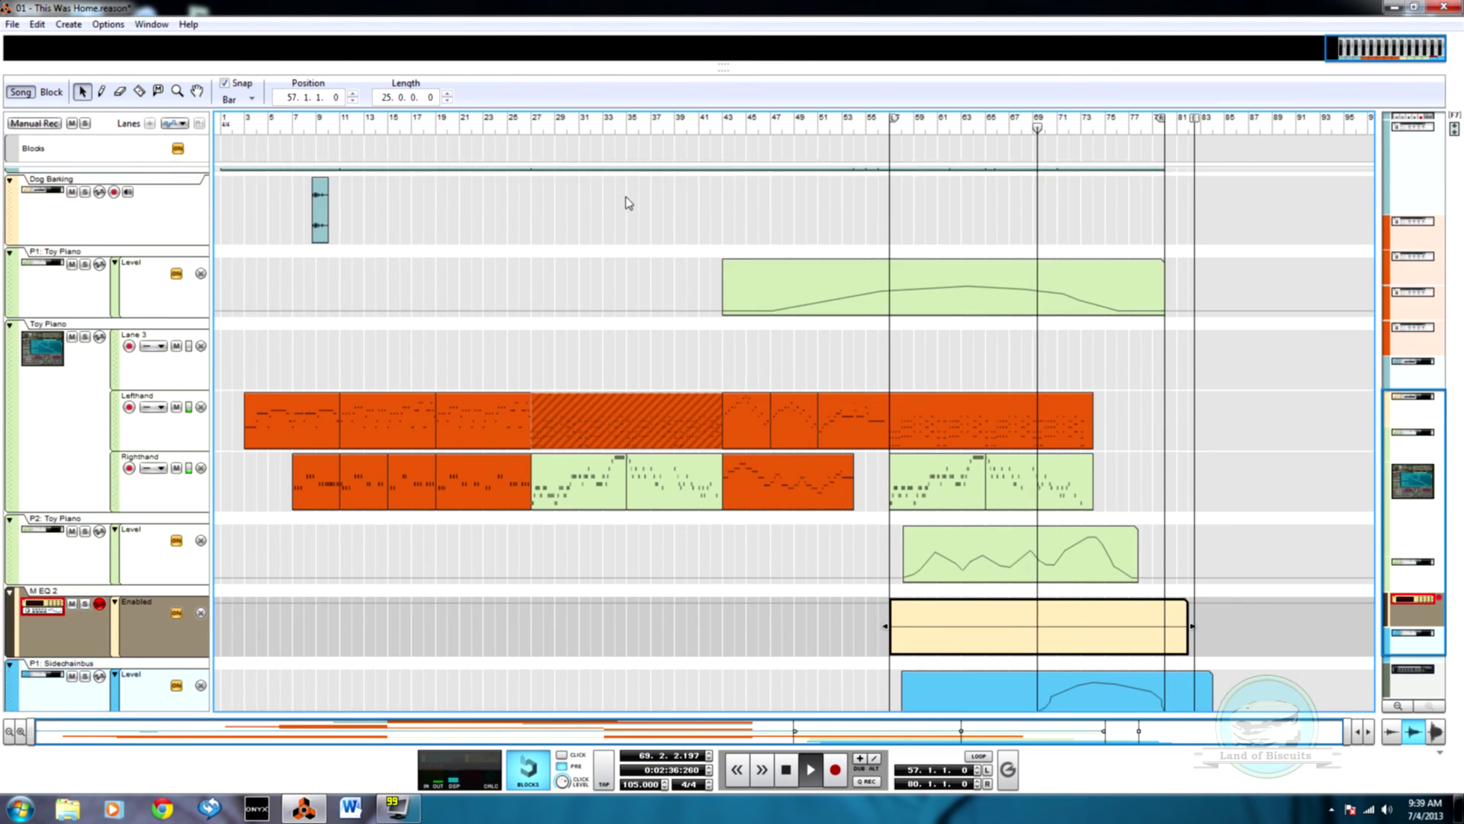
{"action": "scroll", "coordinate": [627, 202], "scroll_direction": "up", "scroll_amount": 5}
{"action": "left_click_drag", "start_coordinate": [662, 122], "coordinate": [629, 124]}
{"action": "left_click", "coordinate": [724, 124], "text": "alt"}
{"action": "left_click", "coordinate": [699, 125]}
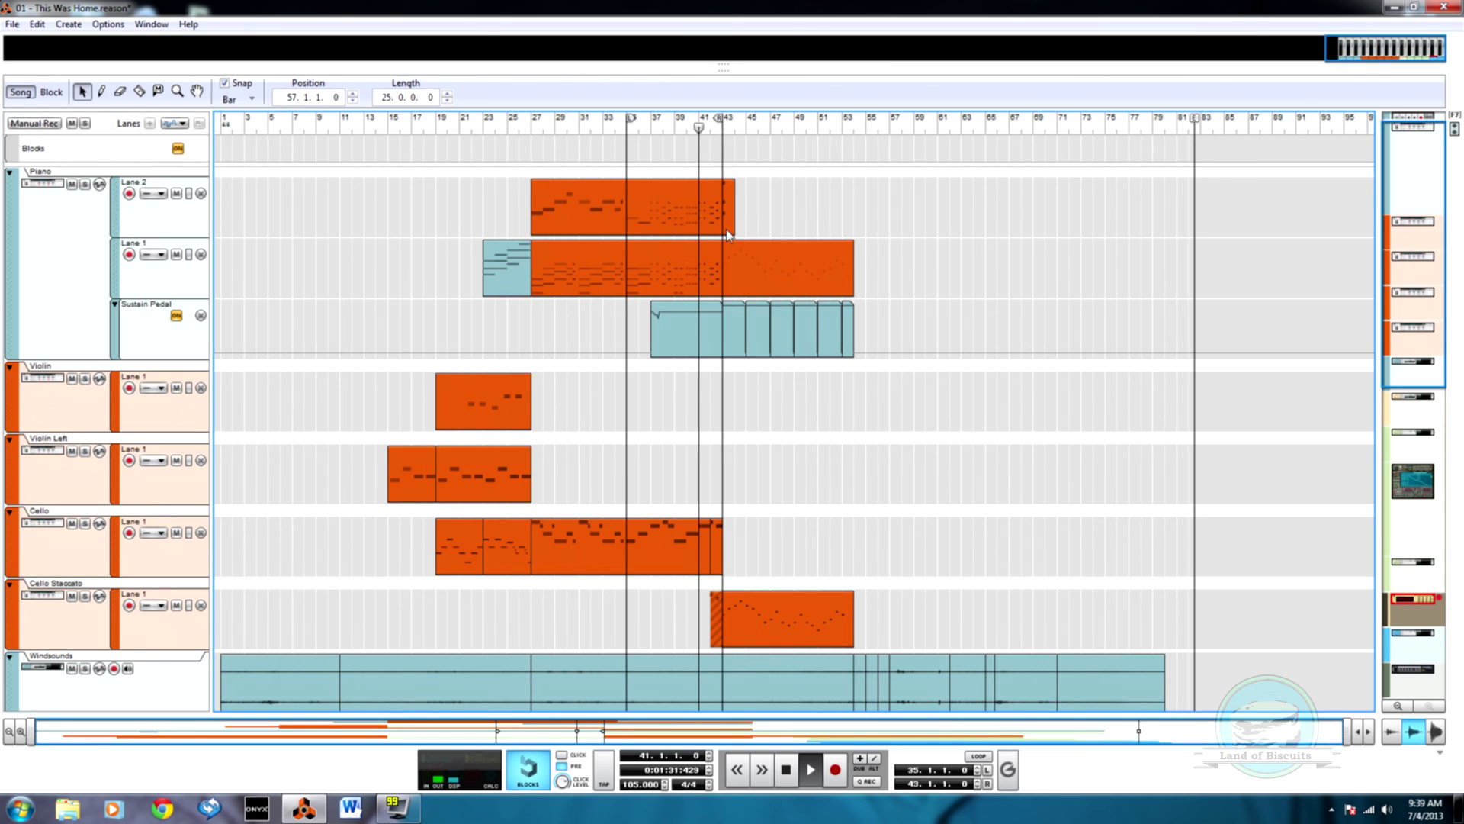
{"action": "key", "text": "F6"}
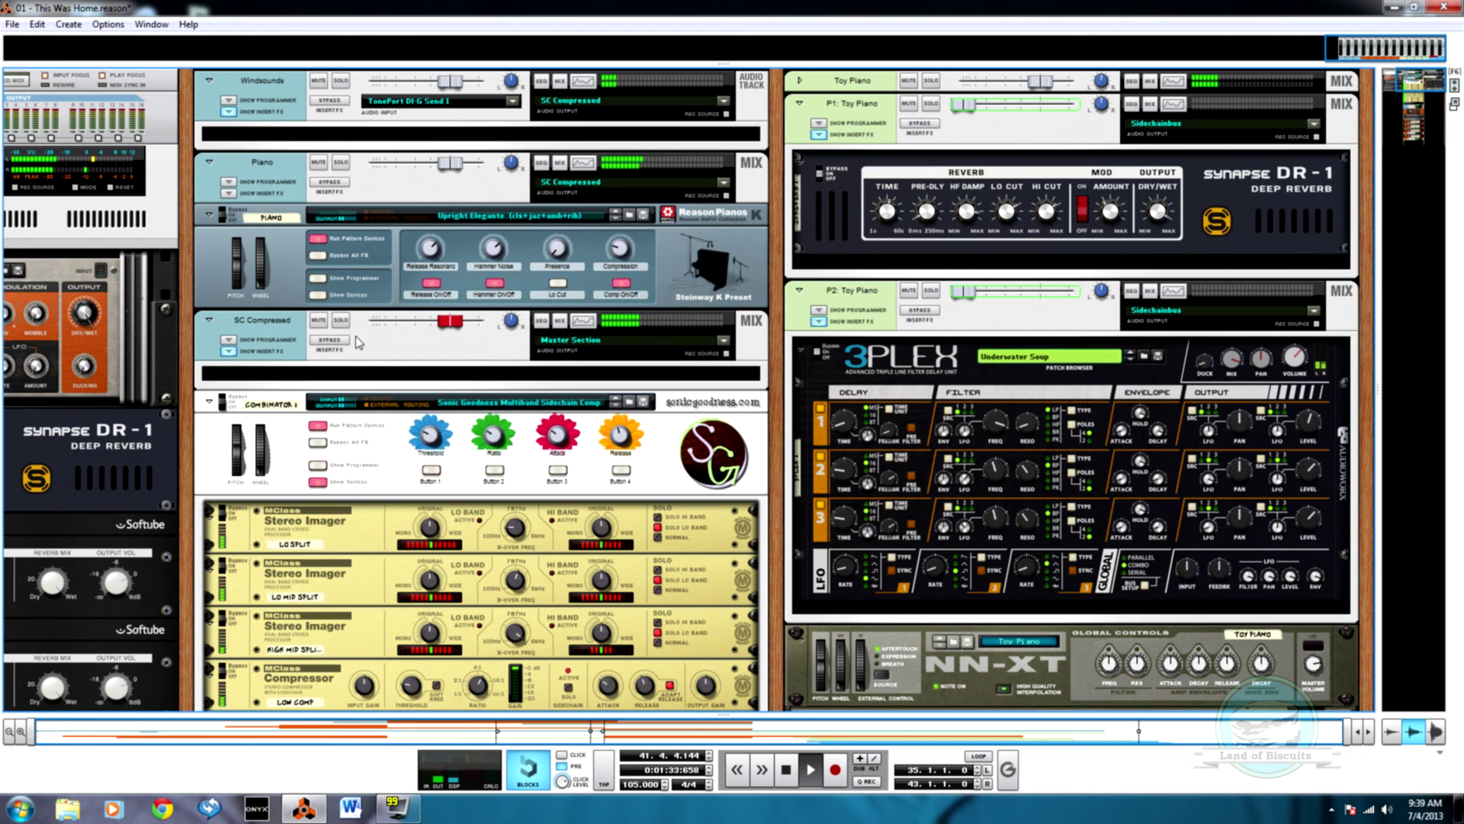
Insert an MClass Equalizer on the selected Piano mixer channel
{"action": "left_click", "coordinate": [228, 193]}
{"action": "right_click", "coordinate": [276, 215]}
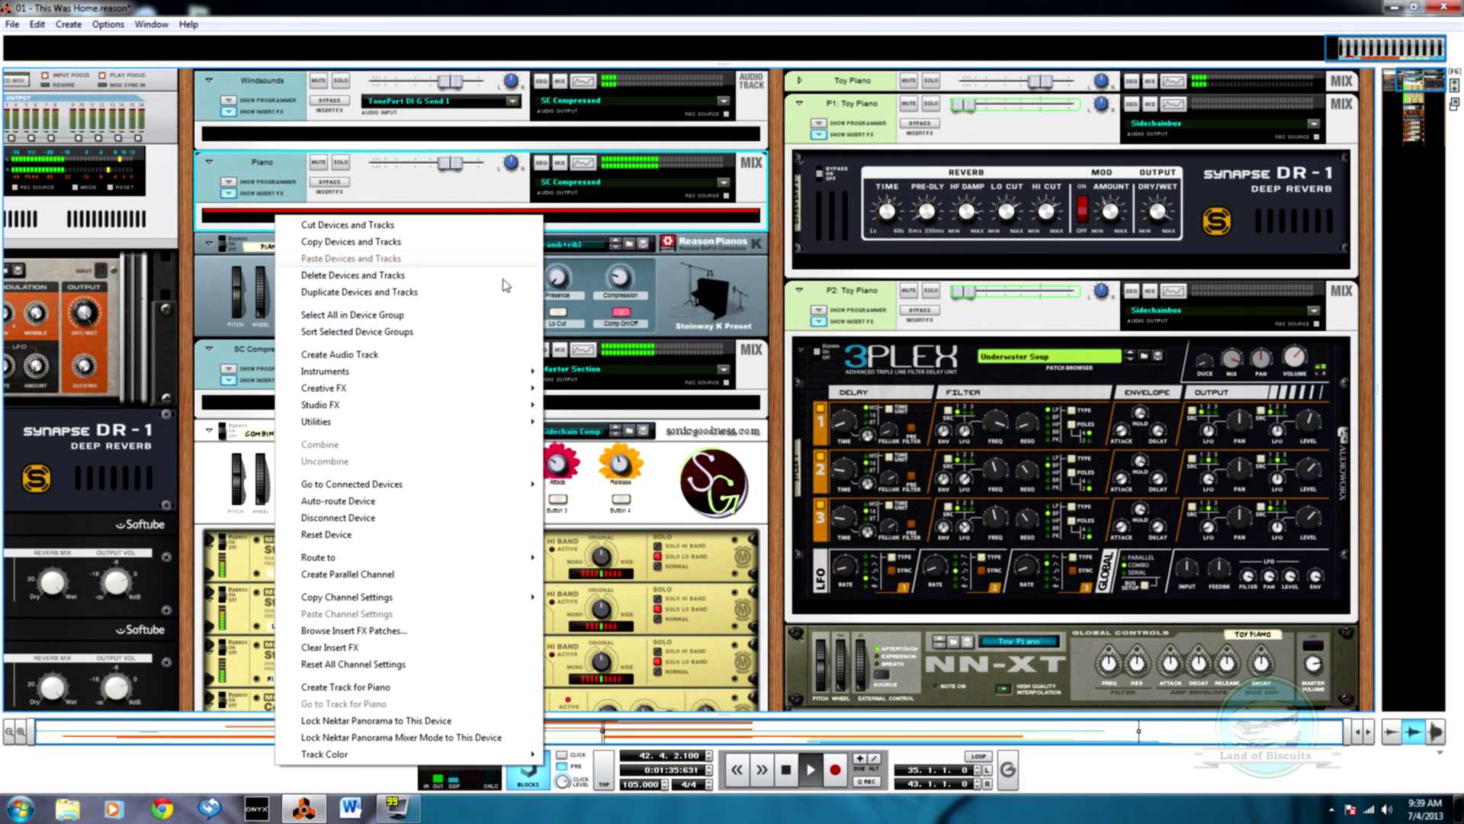
{"action": "mouse_move", "coordinate": [425, 388]}
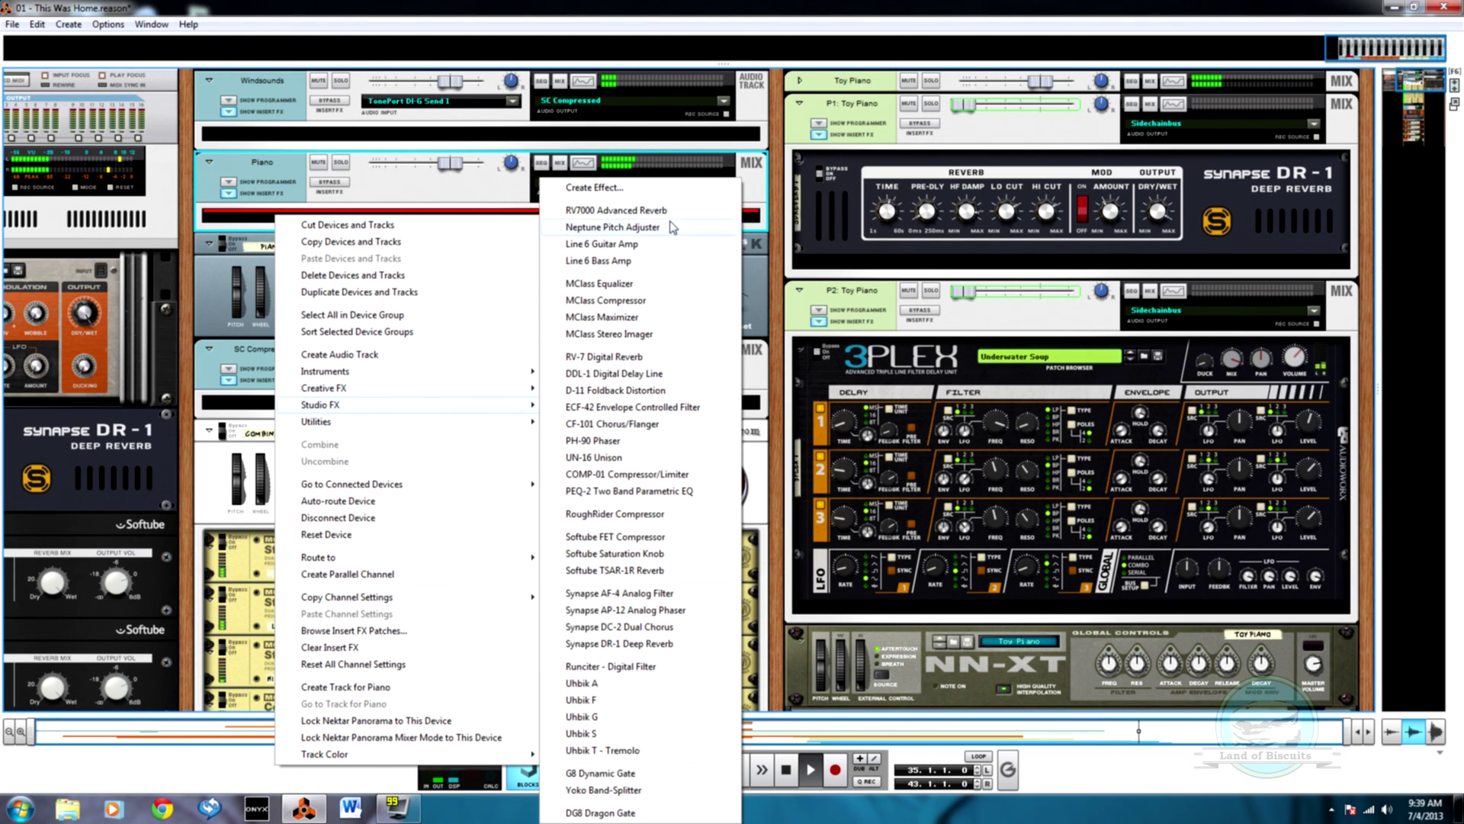
{"action": "left_click", "coordinate": [651, 290]}
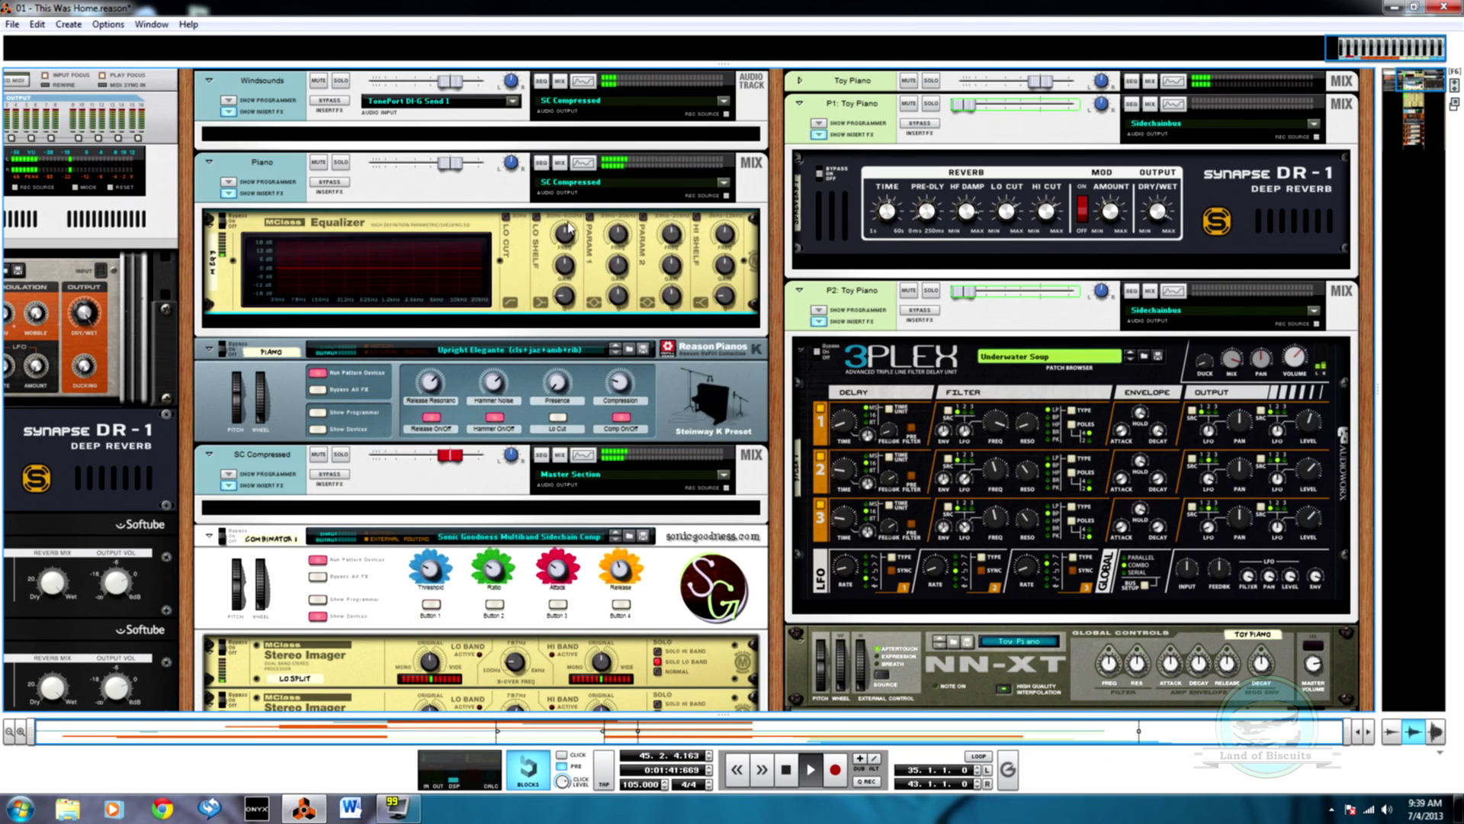
Jump the song position to bar 39 with the sequencer expanded, then return to the rack
{"action": "key", "text": "F7"}
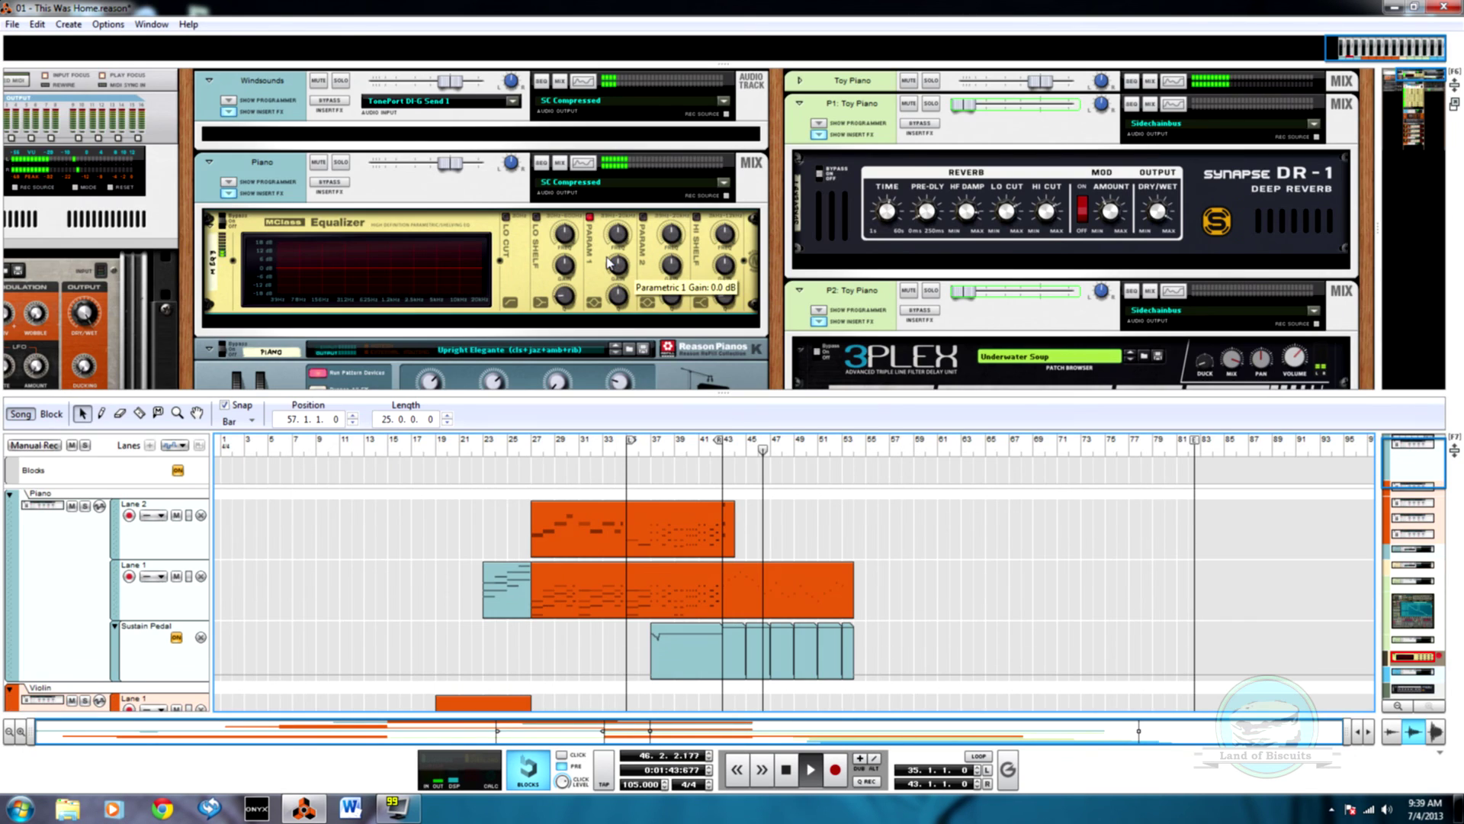
{"action": "left_click", "coordinate": [671, 437]}
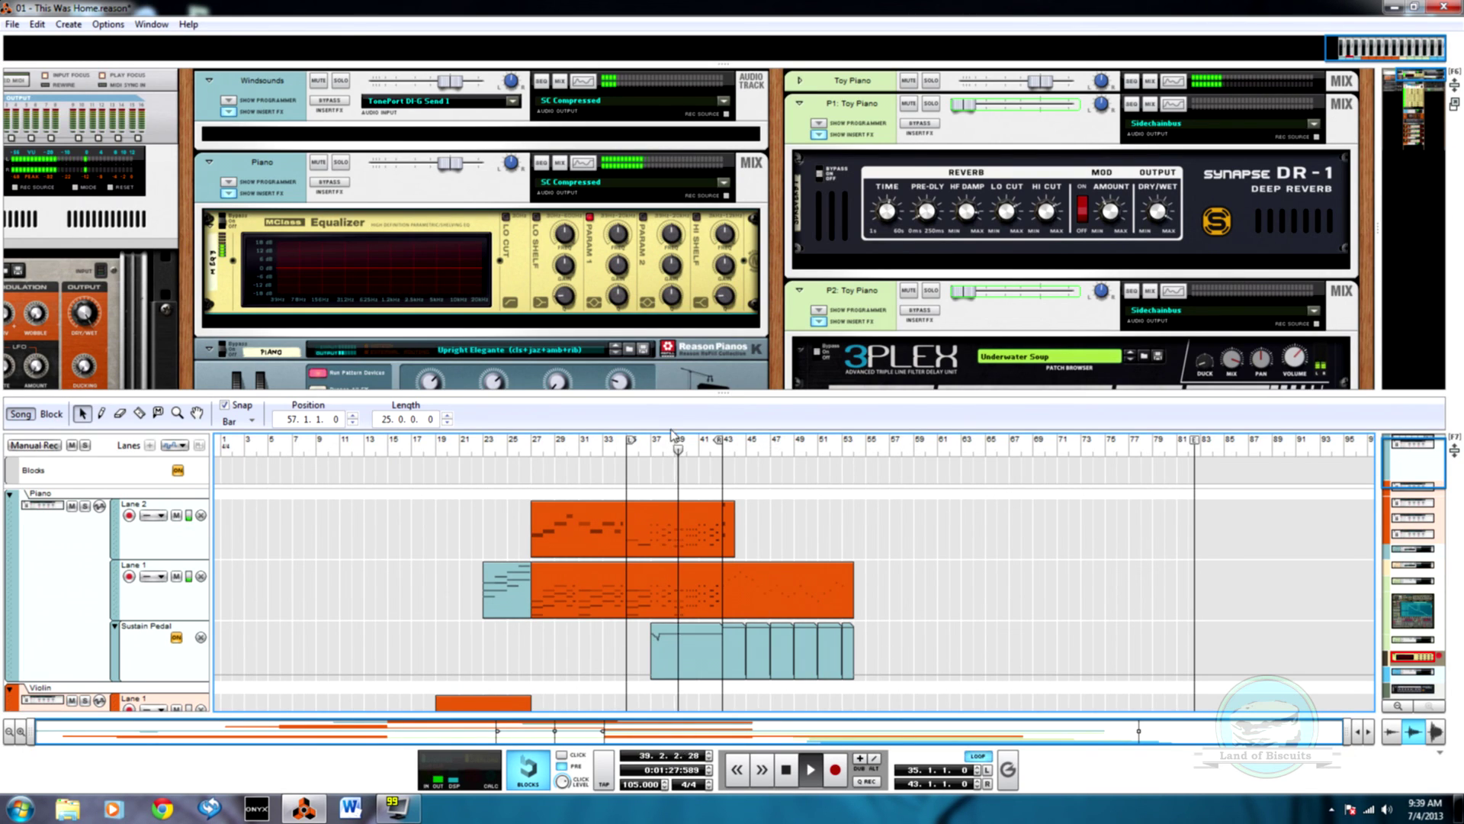
{"action": "left_click_drag", "start_coordinate": [722, 392], "coordinate": [696, 64]}
{"action": "key", "text": "F6"}
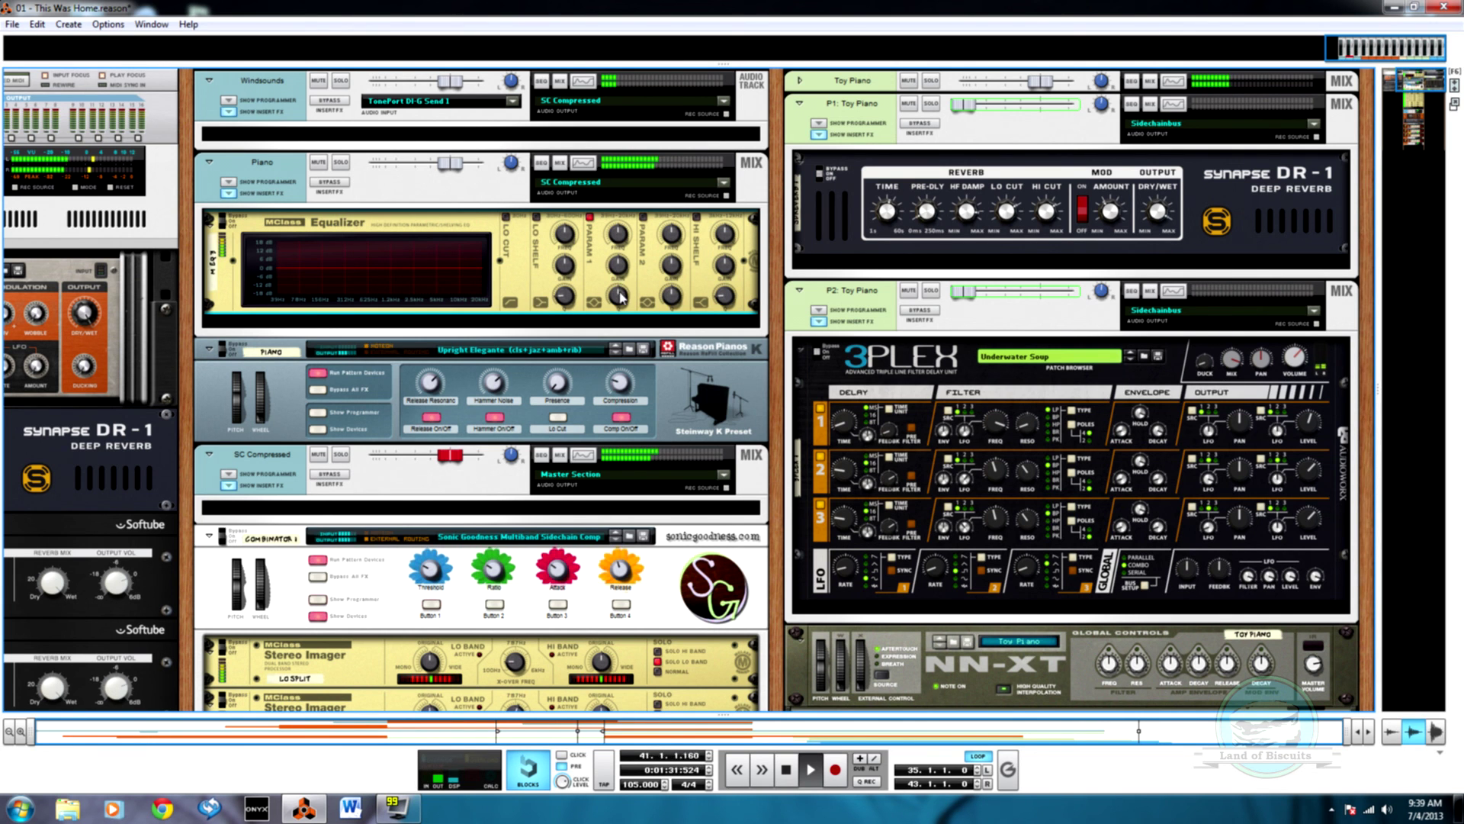
Cut the Piano EQ's first band to about -8 dB and move the loop start to bar 37
{"action": "left_click_drag", "start_coordinate": [620, 275], "coordinate": [618, 333]}
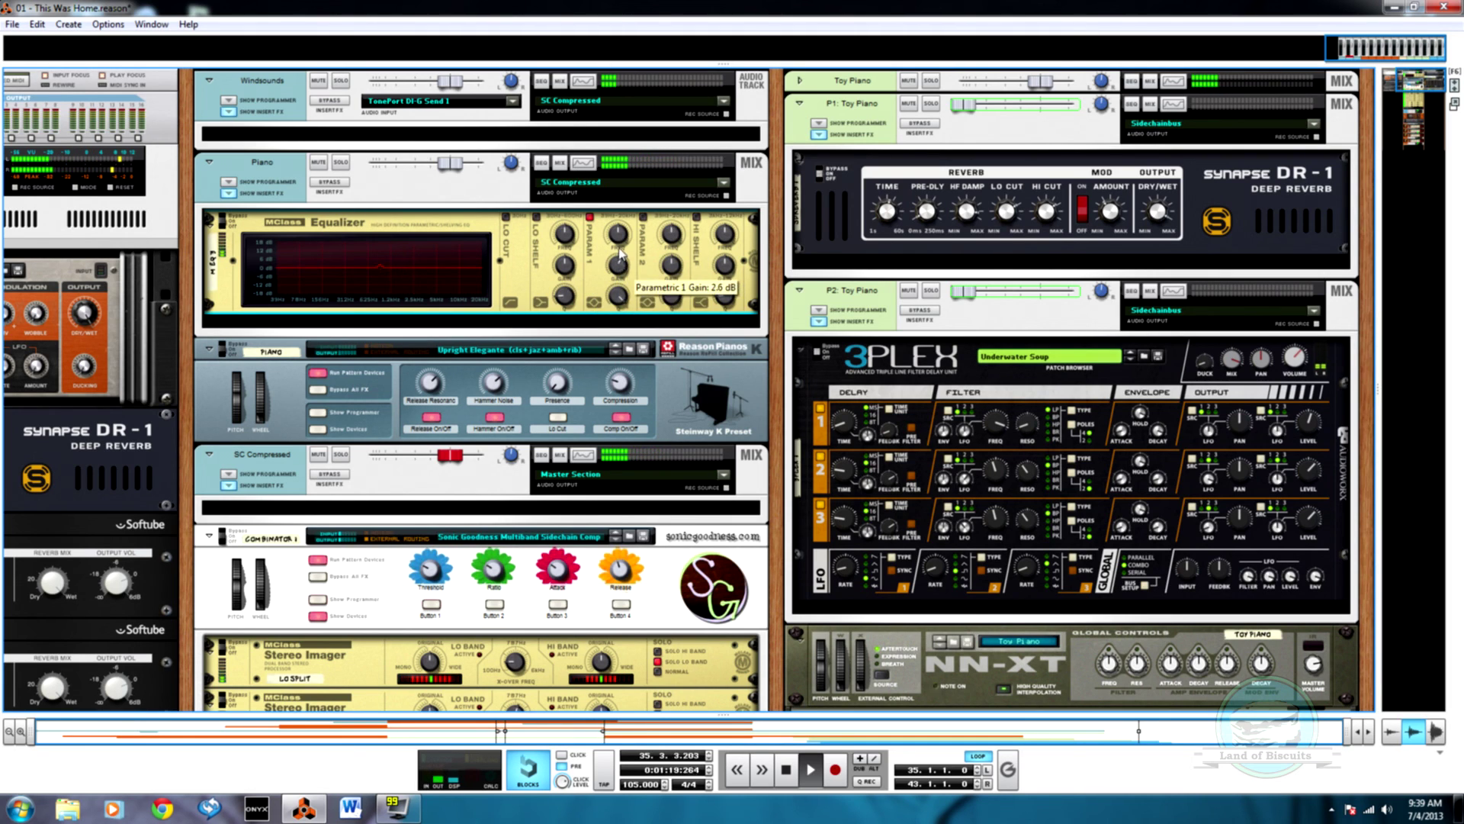
{"action": "mouse_move", "coordinate": [621, 233]}
{"action": "left_mouse_down"}
{"action": "mouse_move", "coordinate": [625, 221]}
{"action": "mouse_move", "coordinate": [627, 265]}
{"action": "mouse_move", "coordinate": [626, 240]}
{"action": "left_mouse_up"}
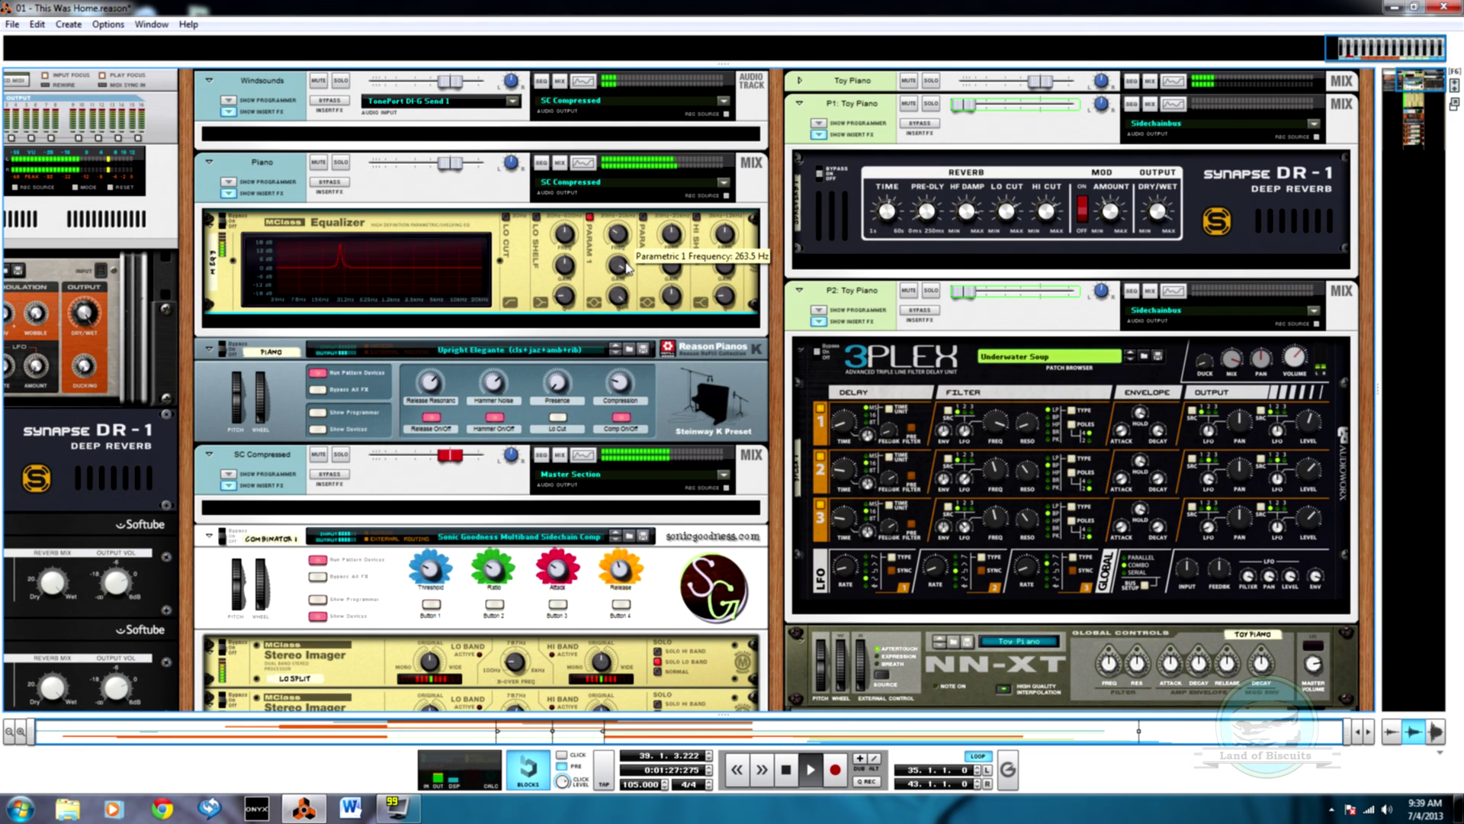
{"action": "left_click_drag", "start_coordinate": [622, 269], "coordinate": [623, 398]}
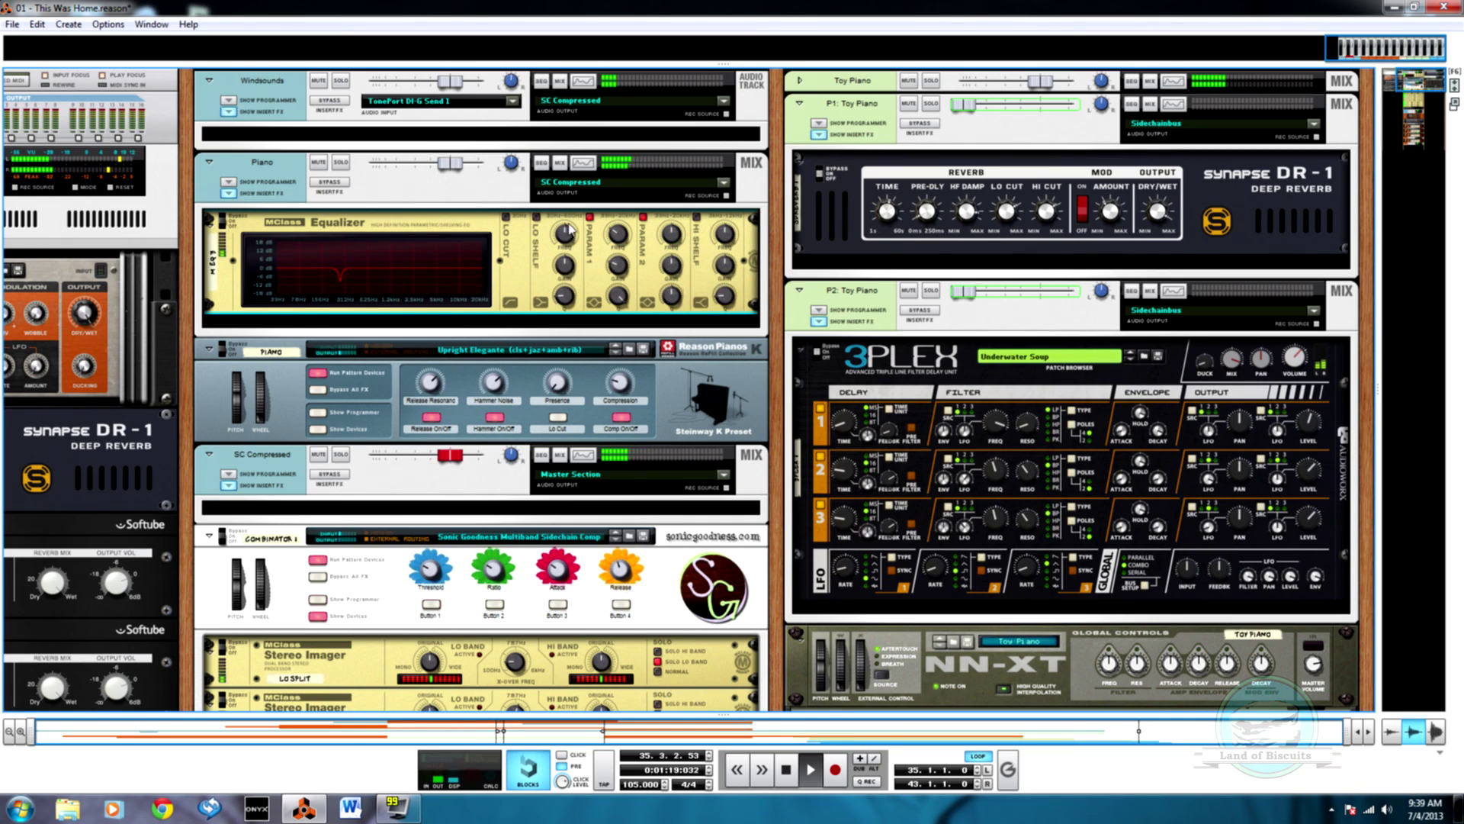
{"action": "key", "text": "F7"}
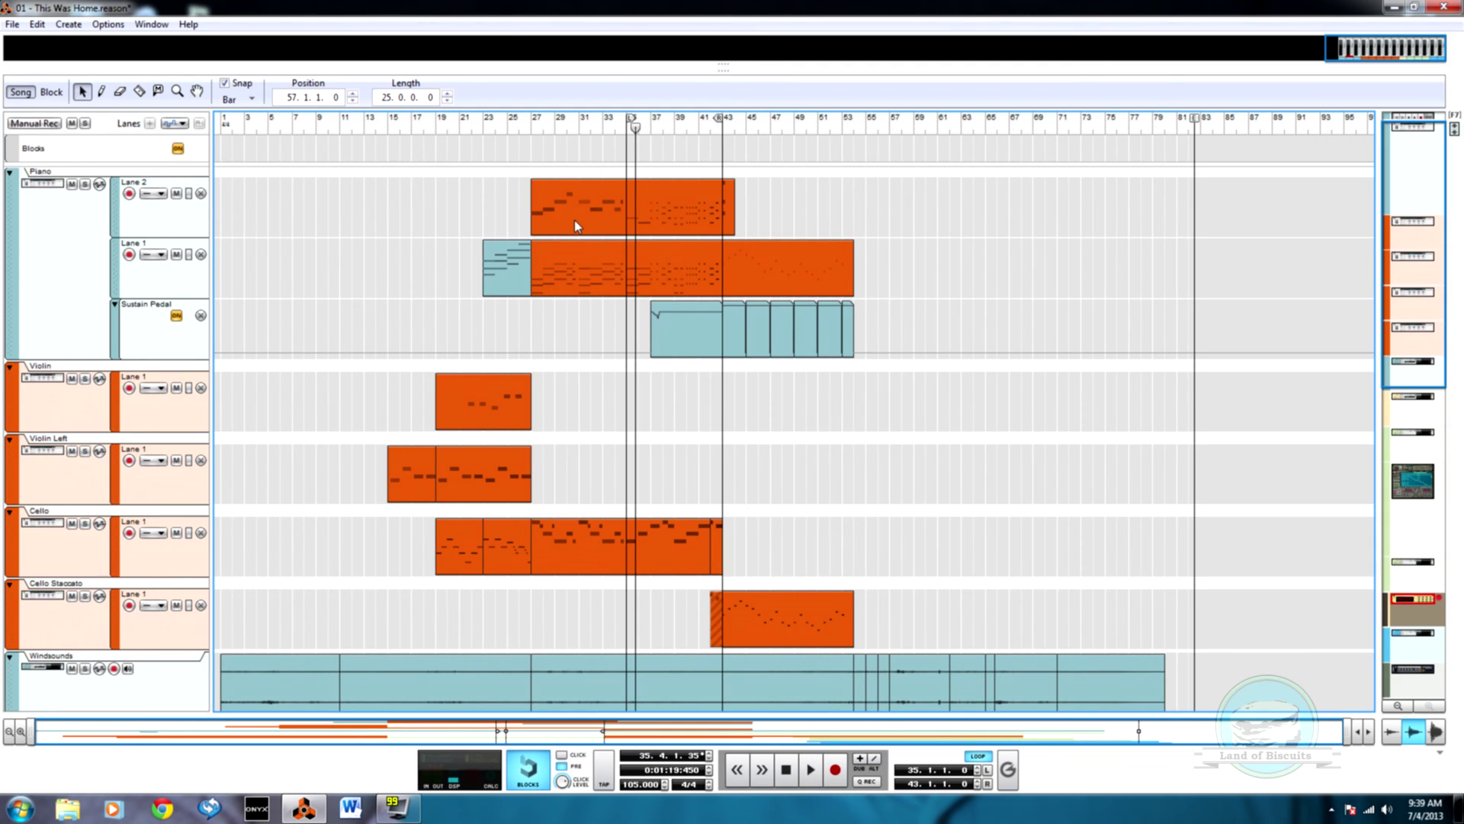
{"action": "left_click_drag", "start_coordinate": [632, 118], "coordinate": [656, 120]}
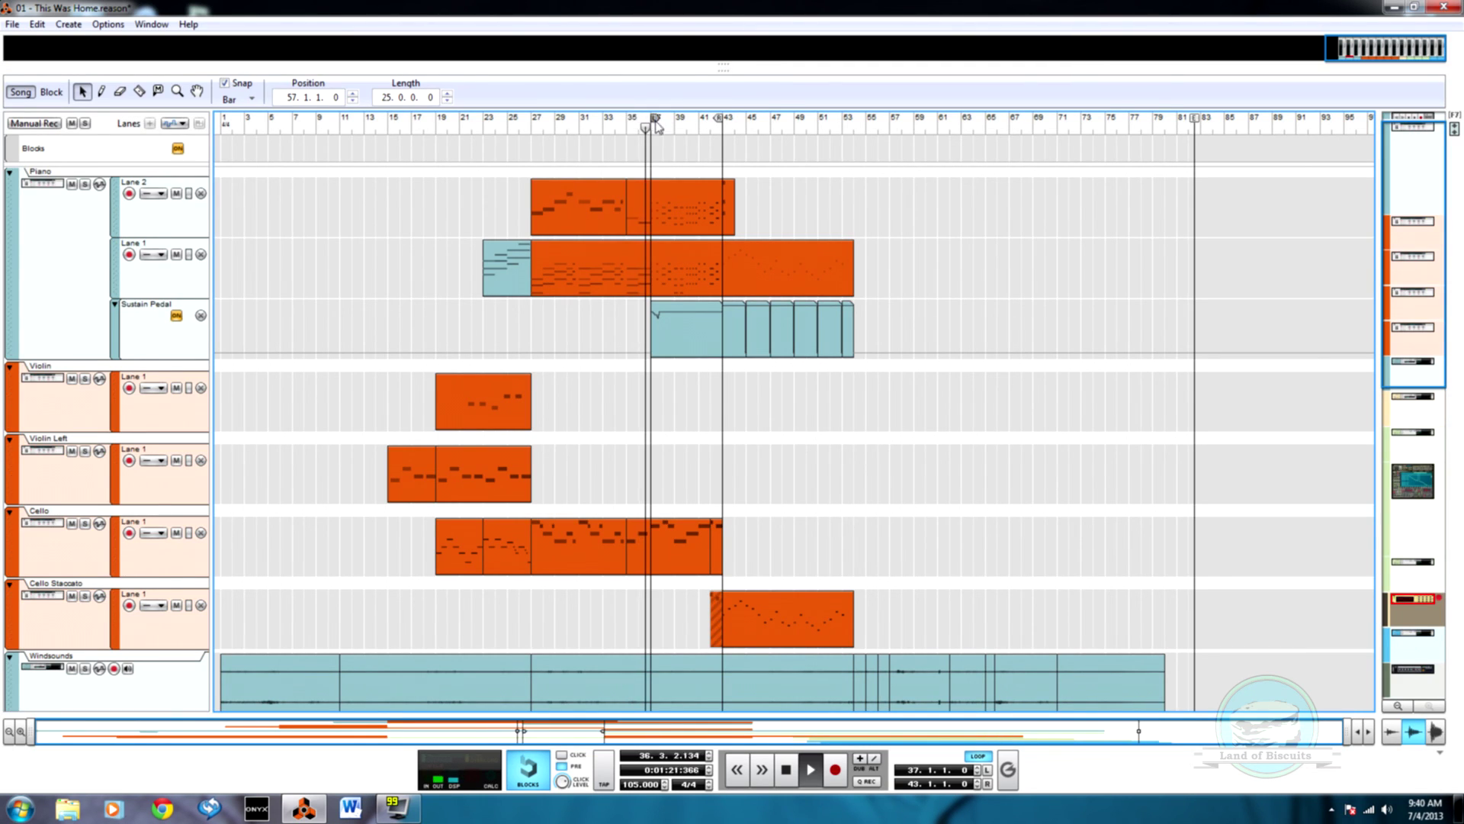
Toggle the Piano EQ's first band off and on to compare, looping from bar 39
{"action": "key", "text": "F6"}
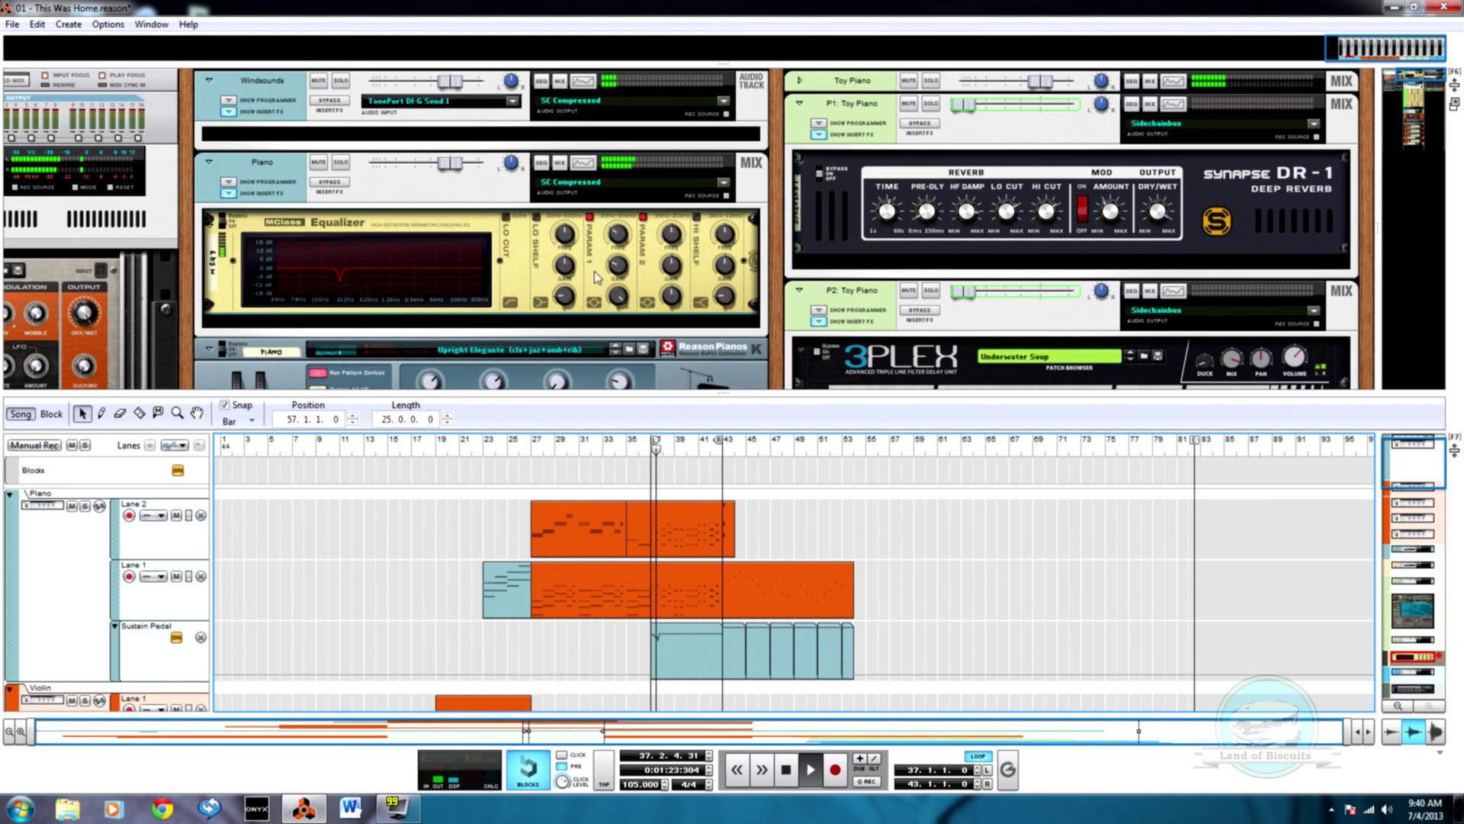
{"action": "left_click", "coordinate": [591, 217]}
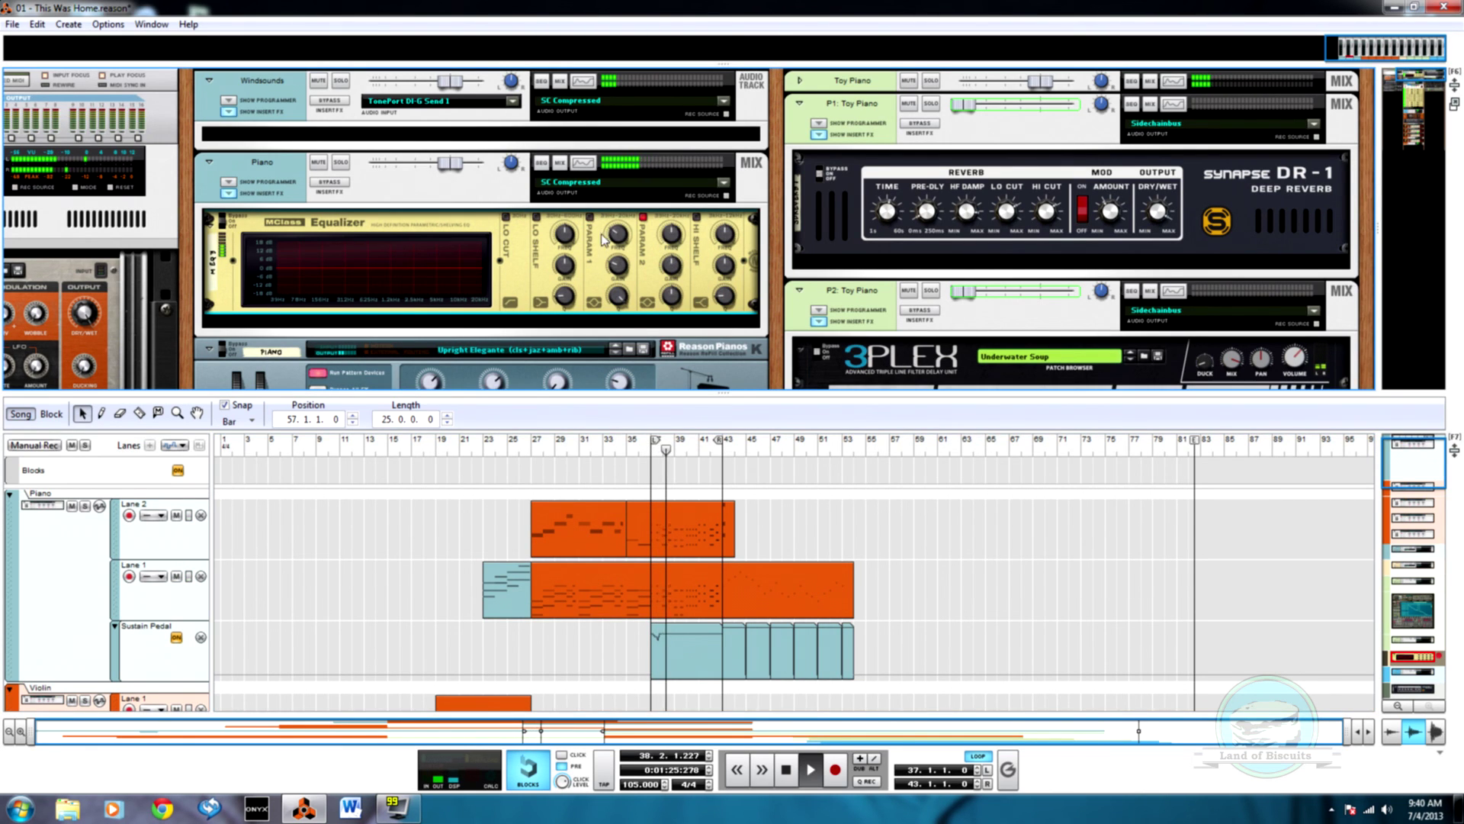
{"action": "left_click", "coordinate": [690, 443], "text": "ctrl"}
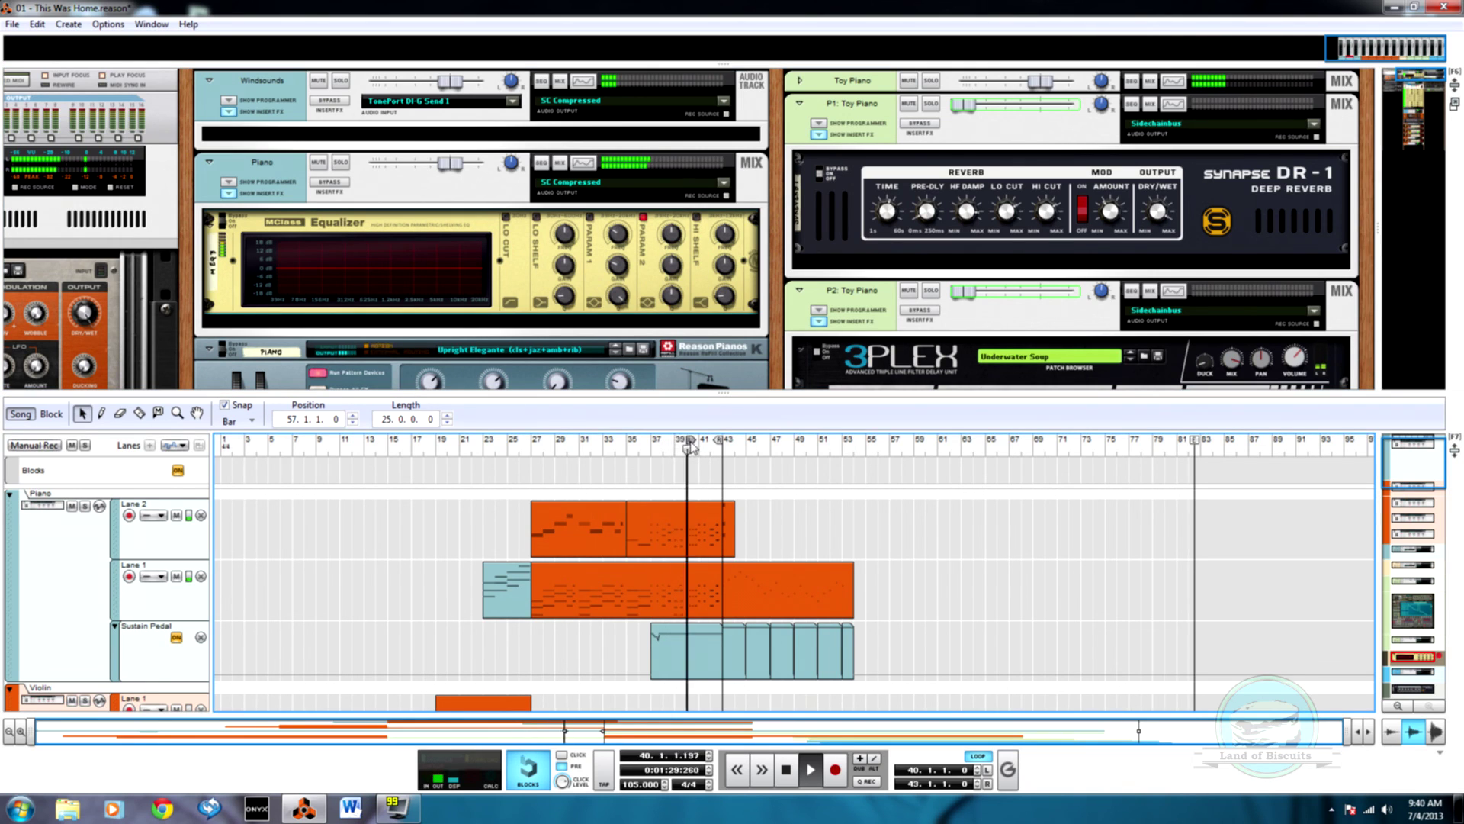
{"action": "left_click_drag", "start_coordinate": [690, 442], "coordinate": [677, 441]}
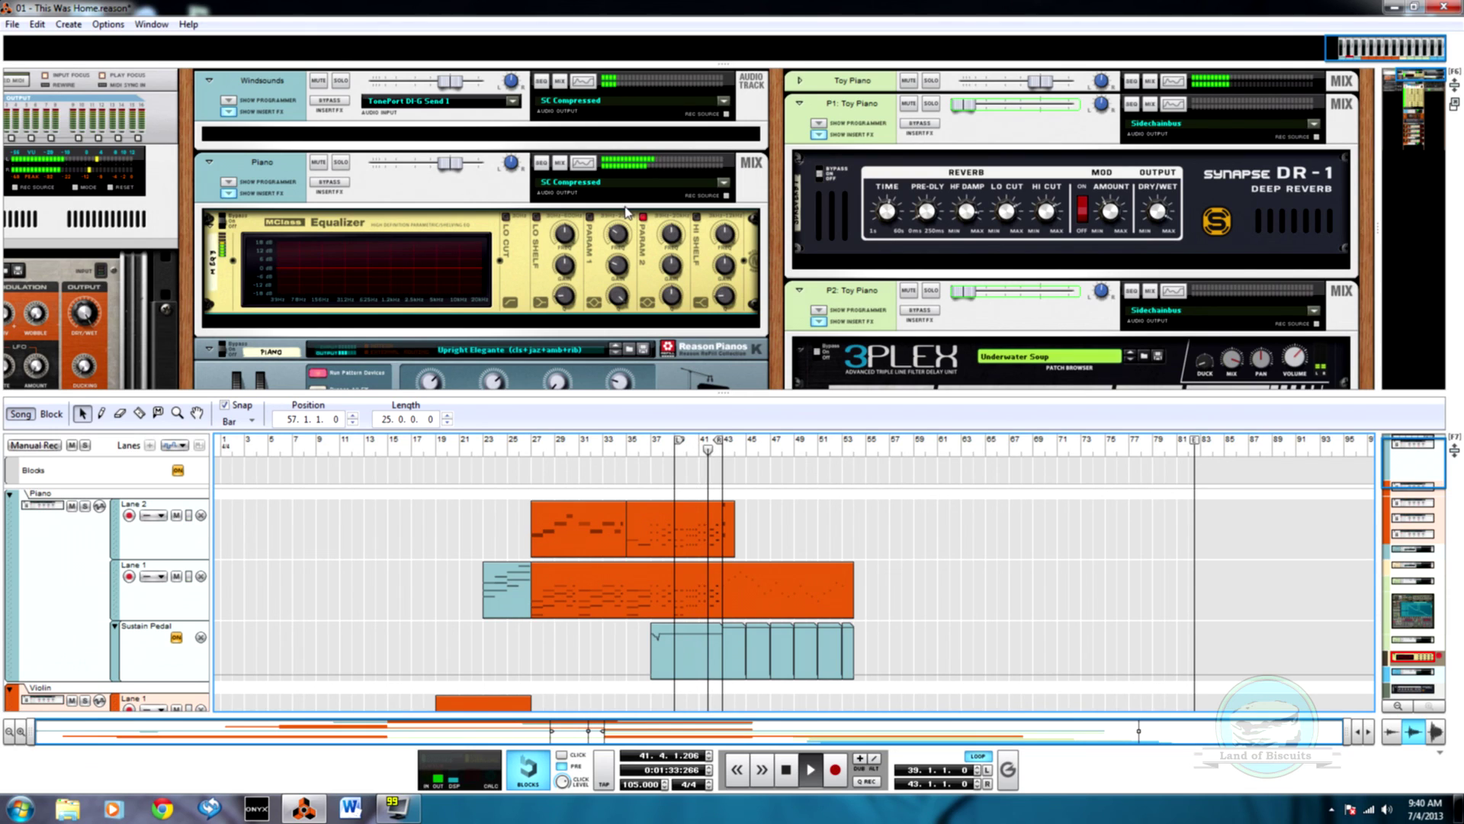
{"action": "left_click", "coordinate": [588, 218]}
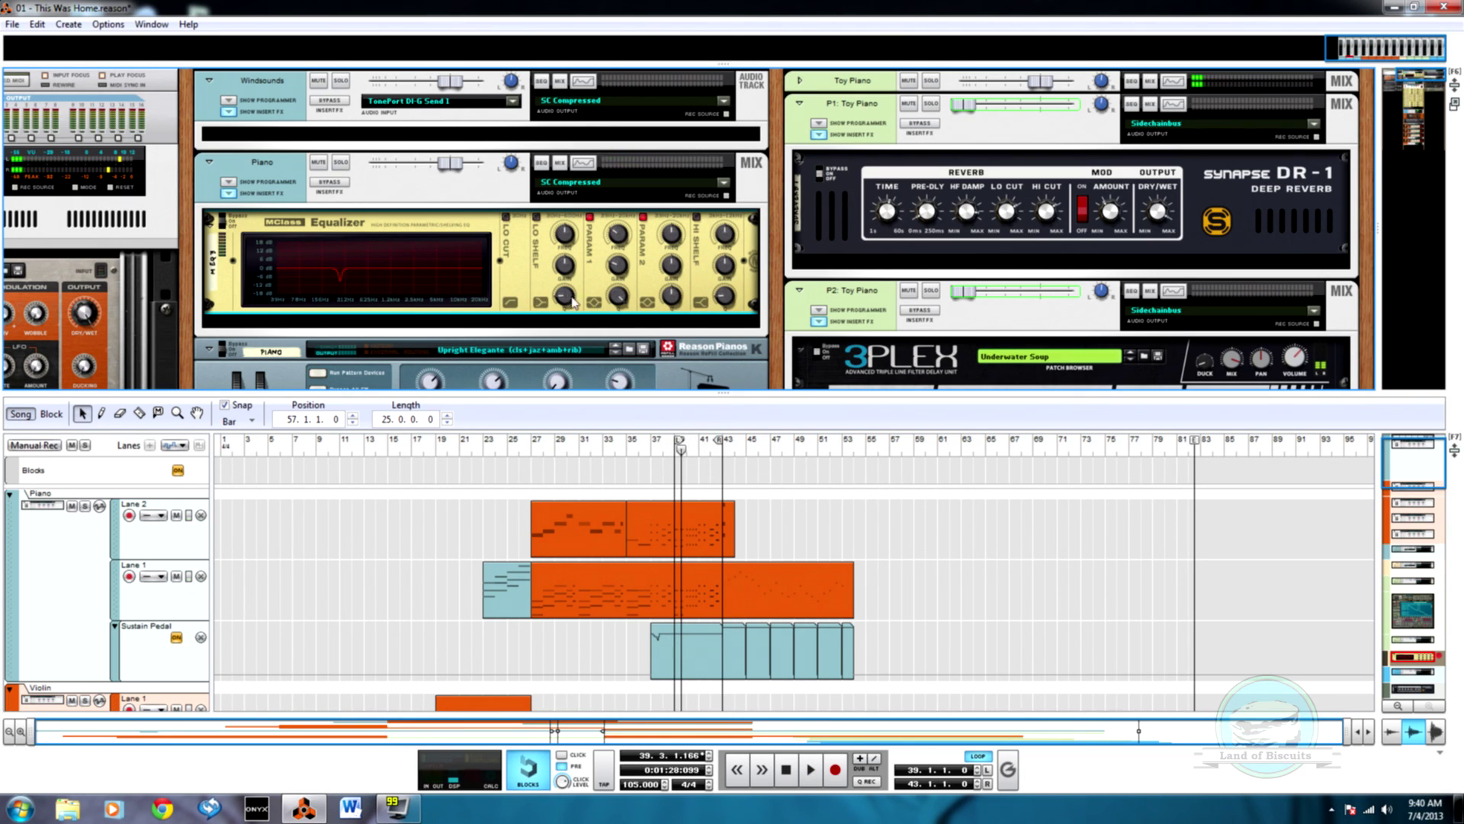
Cut the second EQ band to -10.3 dB, loop from bar 41, and re-enable the Piano equalizer
{"action": "left_click_drag", "start_coordinate": [670, 273], "coordinate": [679, 601]}
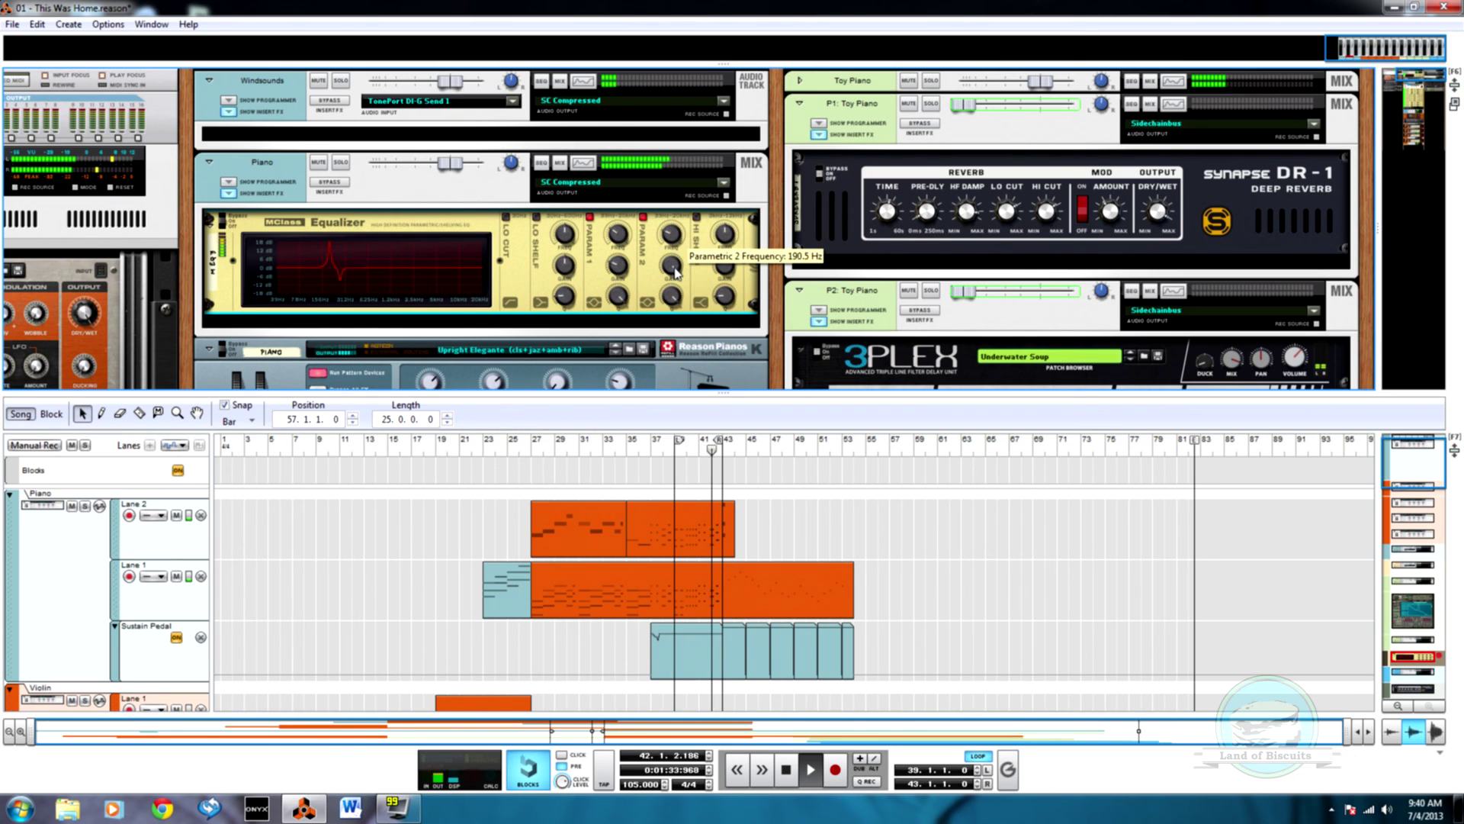
{"action": "left_click_drag", "start_coordinate": [671, 296], "coordinate": [670, 420]}
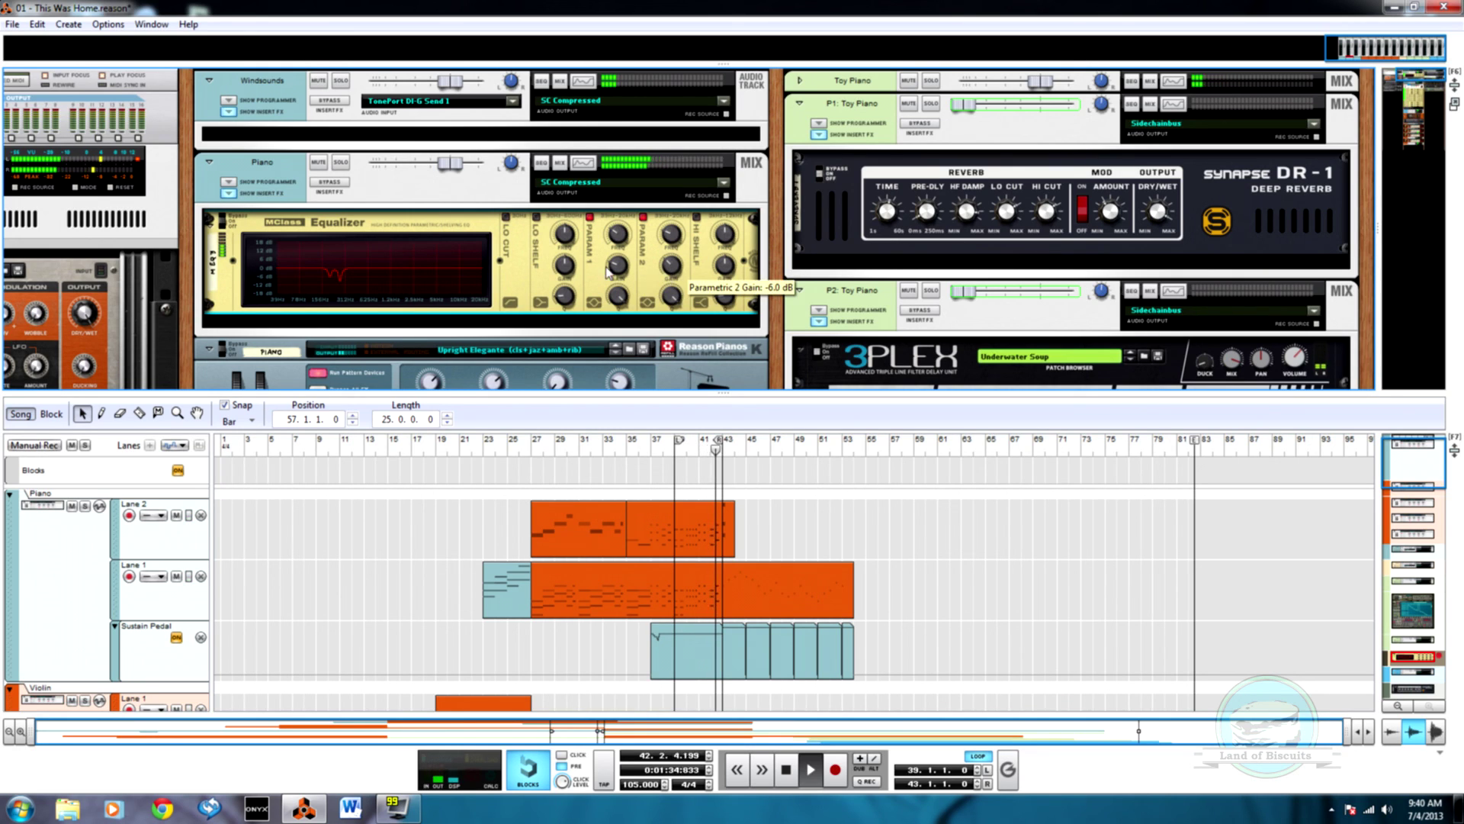
{"action": "key", "text": "space"}
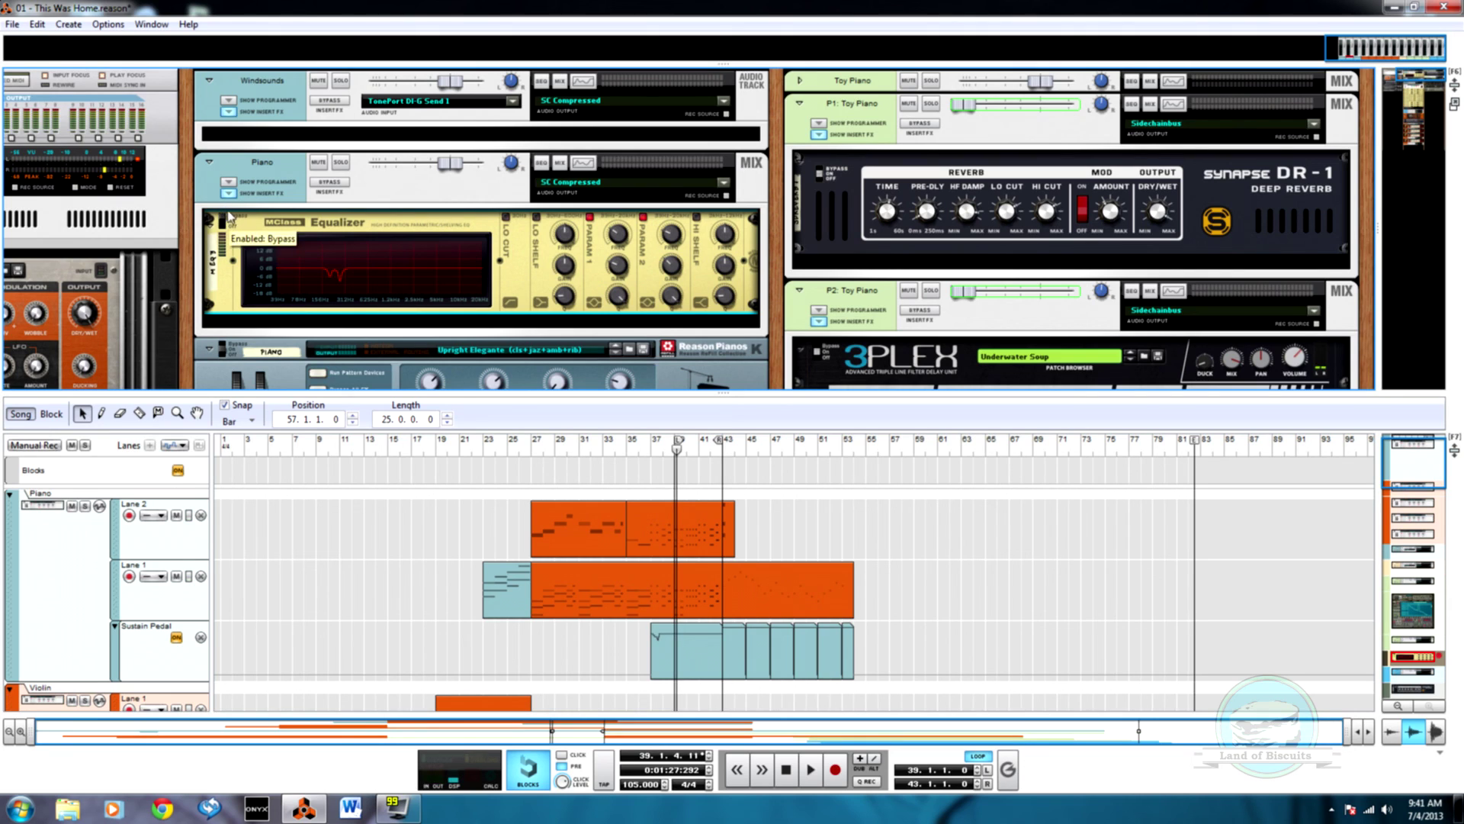
{"action": "key", "text": "space"}
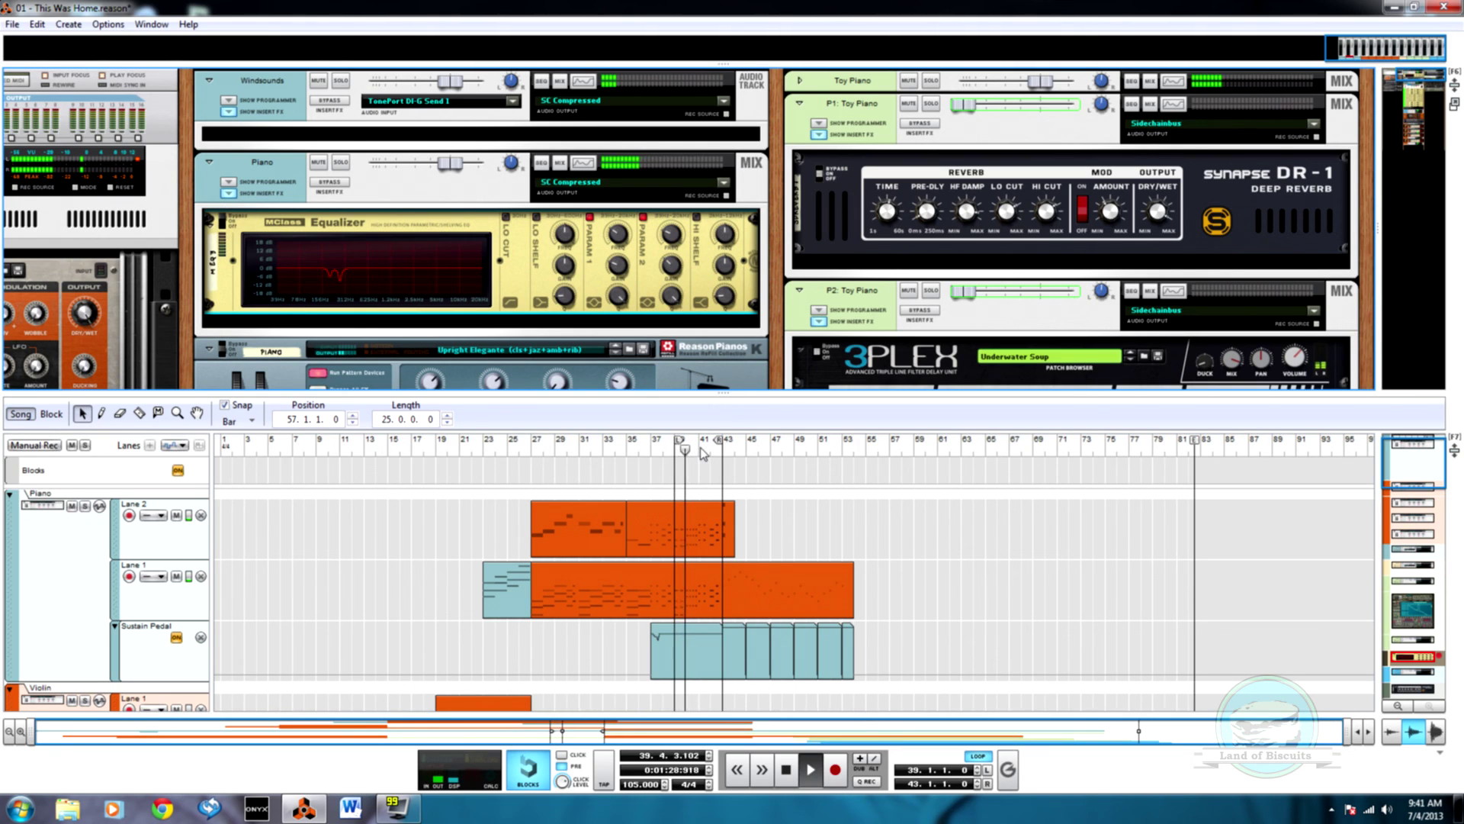
{"action": "left_click", "coordinate": [704, 456], "text": "alt"}
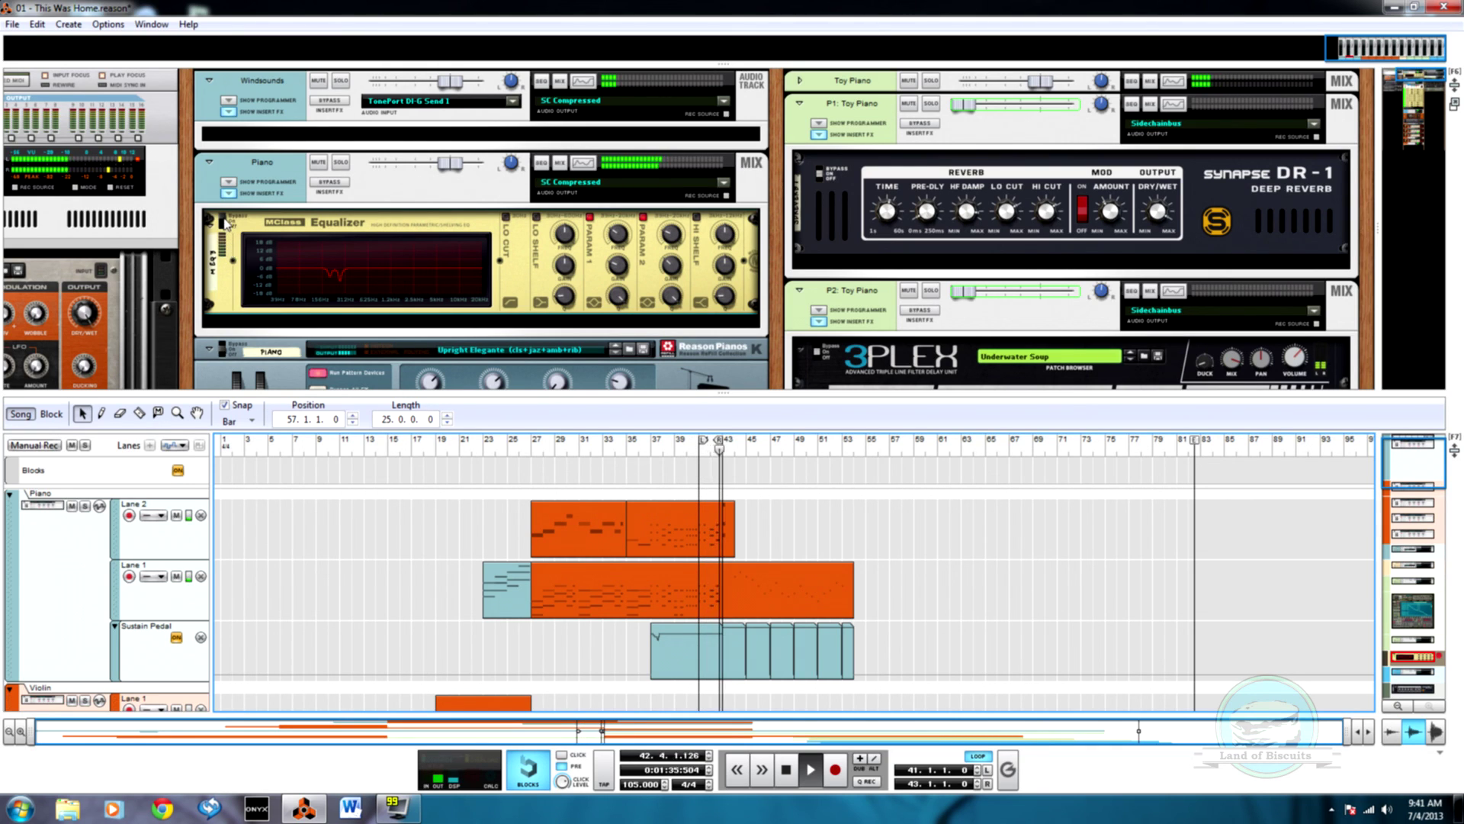
{"action": "left_click", "coordinate": [229, 242]}
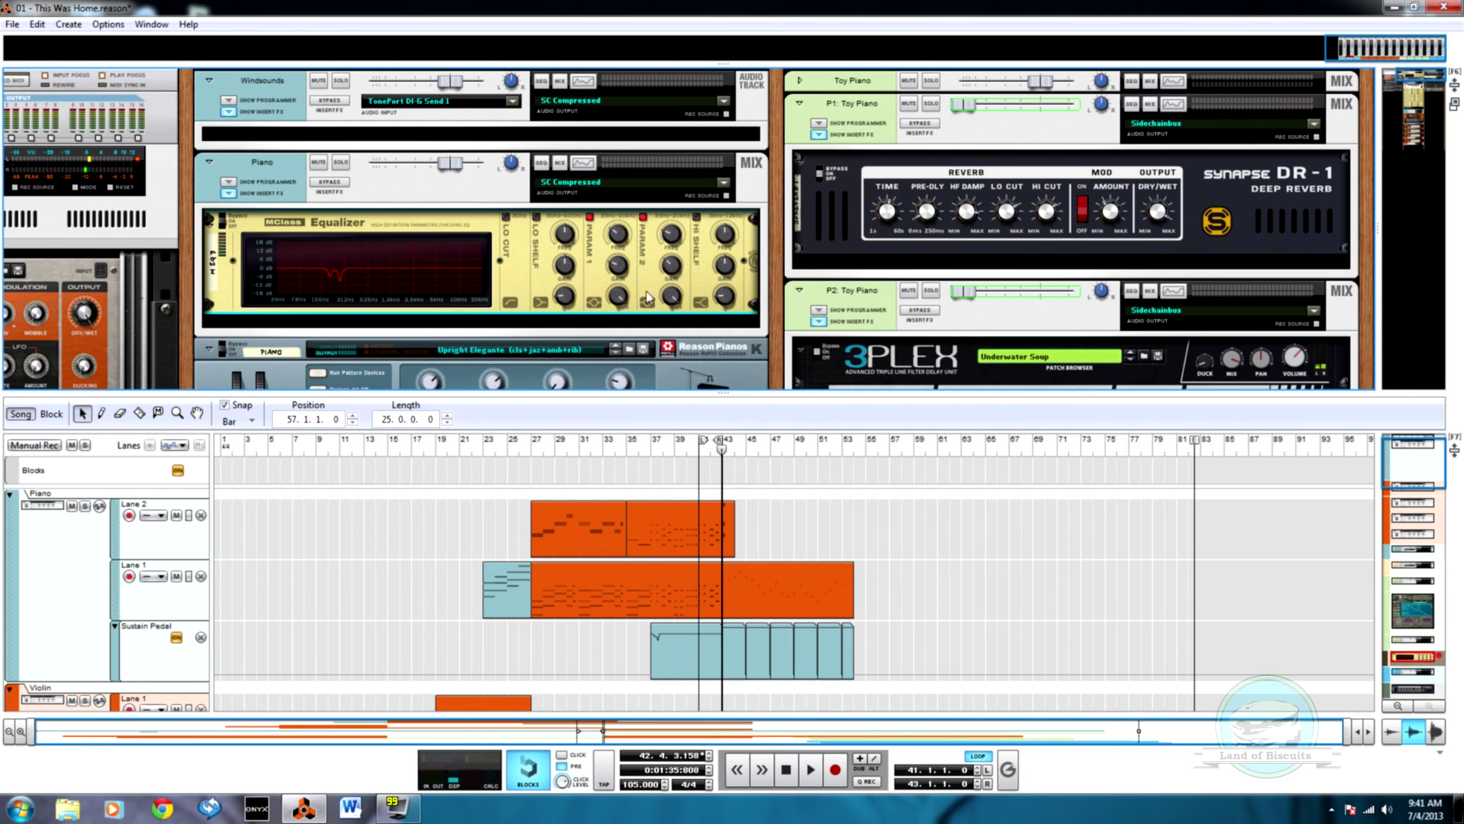
{"action": "scroll", "coordinate": [720, 481], "scroll_direction": "down", "scroll_amount": 5}
In the sequencer, drag the left locator to bar 1 and the right locator to bar 80
{"action": "key", "text": "F7"}
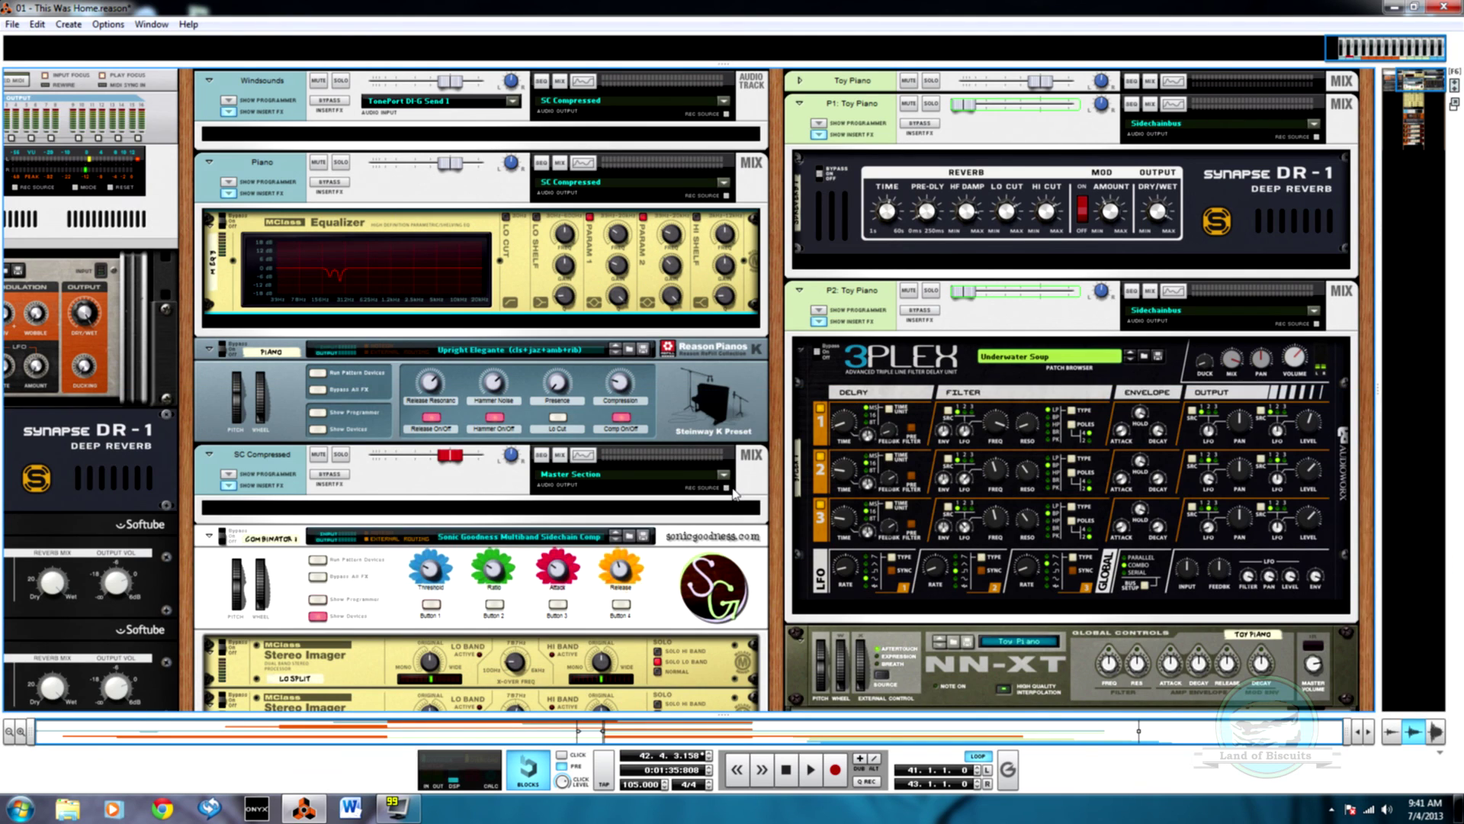
{"action": "key", "text": "F7"}
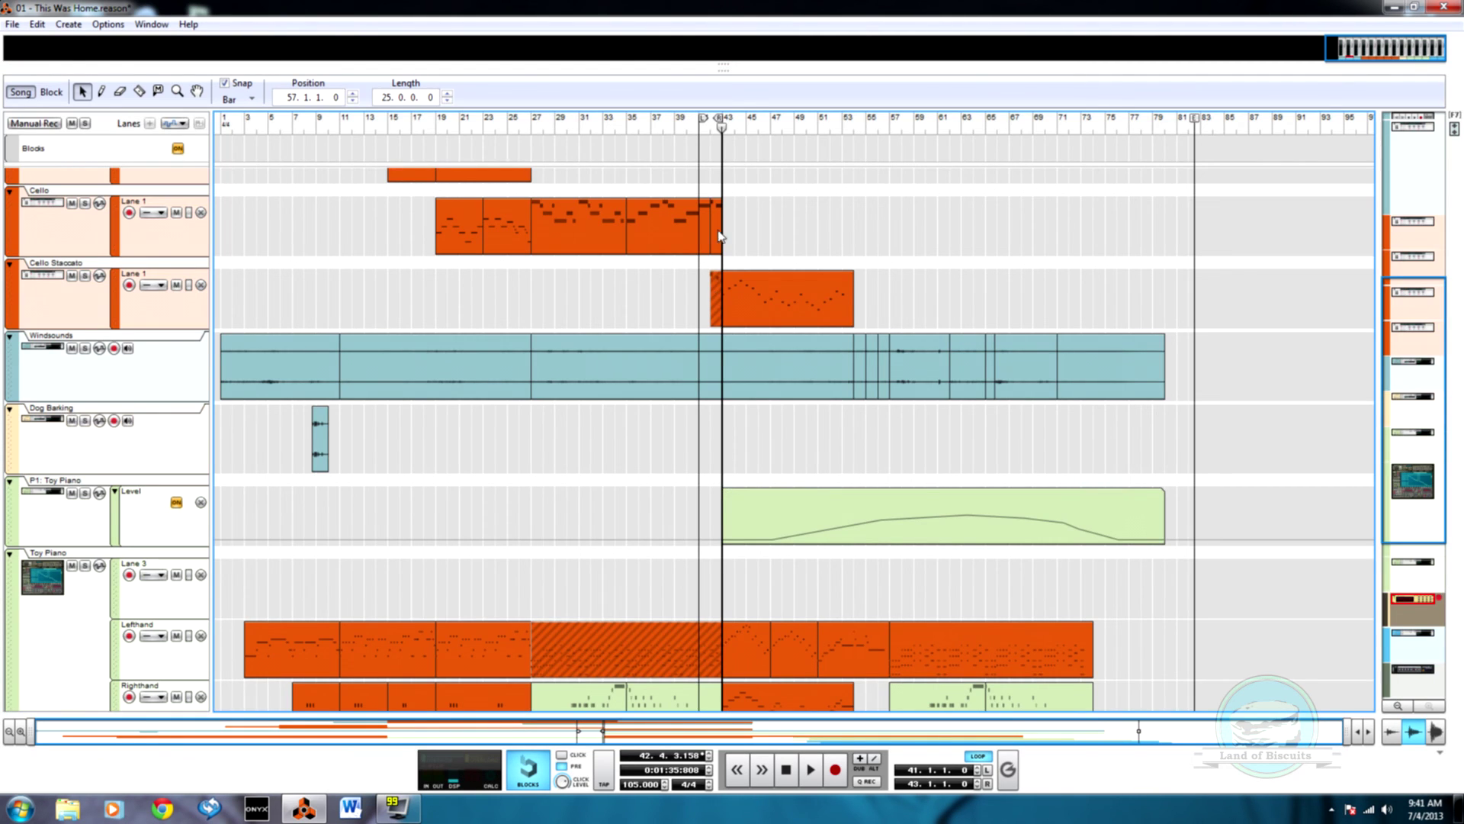
{"action": "scroll", "coordinate": [802, 418], "scroll_direction": "down", "scroll_amount": 4}
{"action": "scroll", "coordinate": [795, 415], "scroll_direction": "up", "scroll_amount": 8}
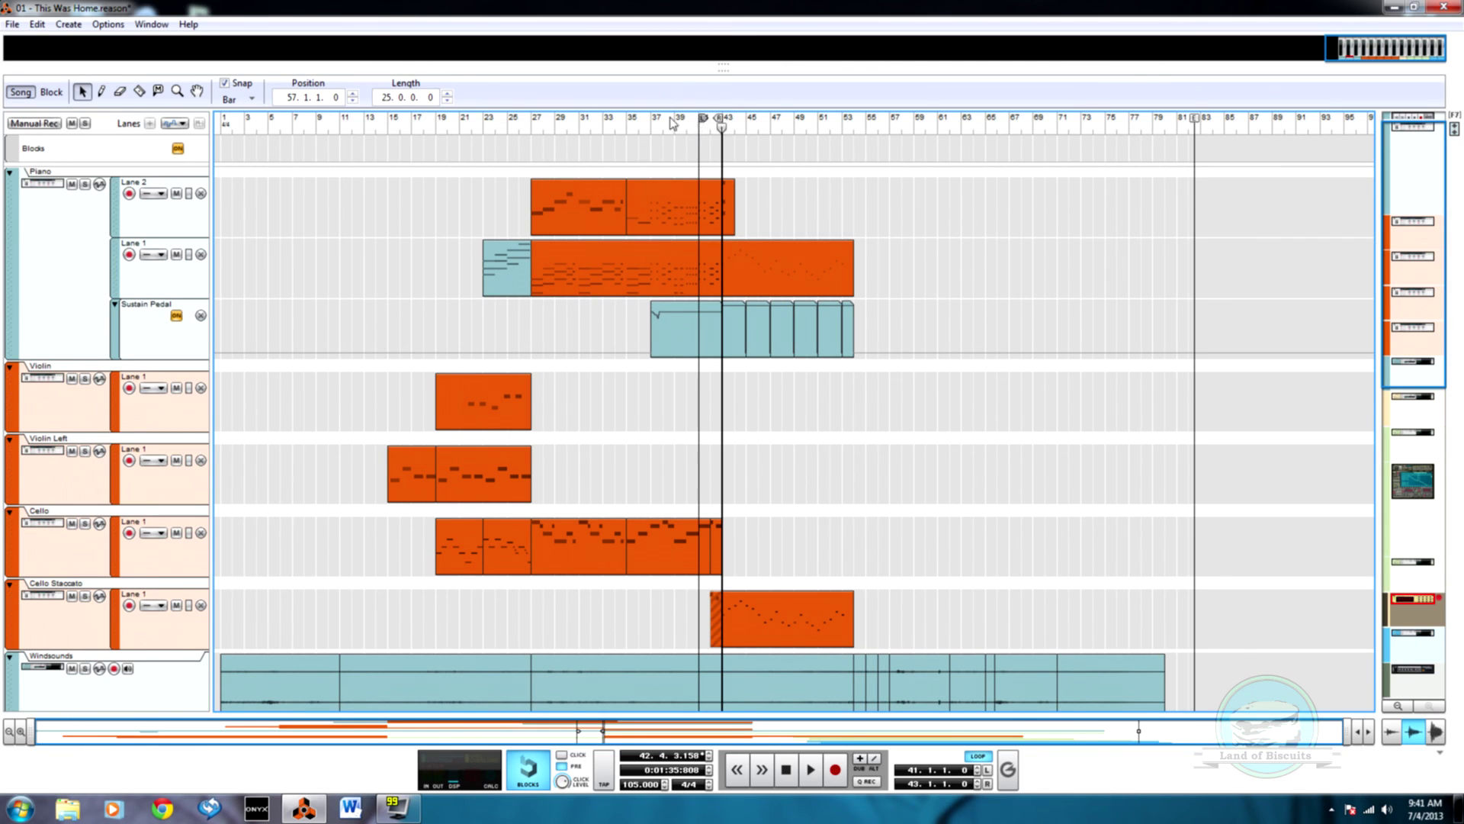
{"action": "left_click_drag", "start_coordinate": [673, 121], "coordinate": [171, 135]}
{"action": "mouse_move", "coordinate": [721, 122]}
{"action": "left_mouse_down"}
{"action": "mouse_move", "coordinate": [1127, 129]}
{"action": "mouse_move", "coordinate": [1159, 149]}
{"action": "left_mouse_up"}
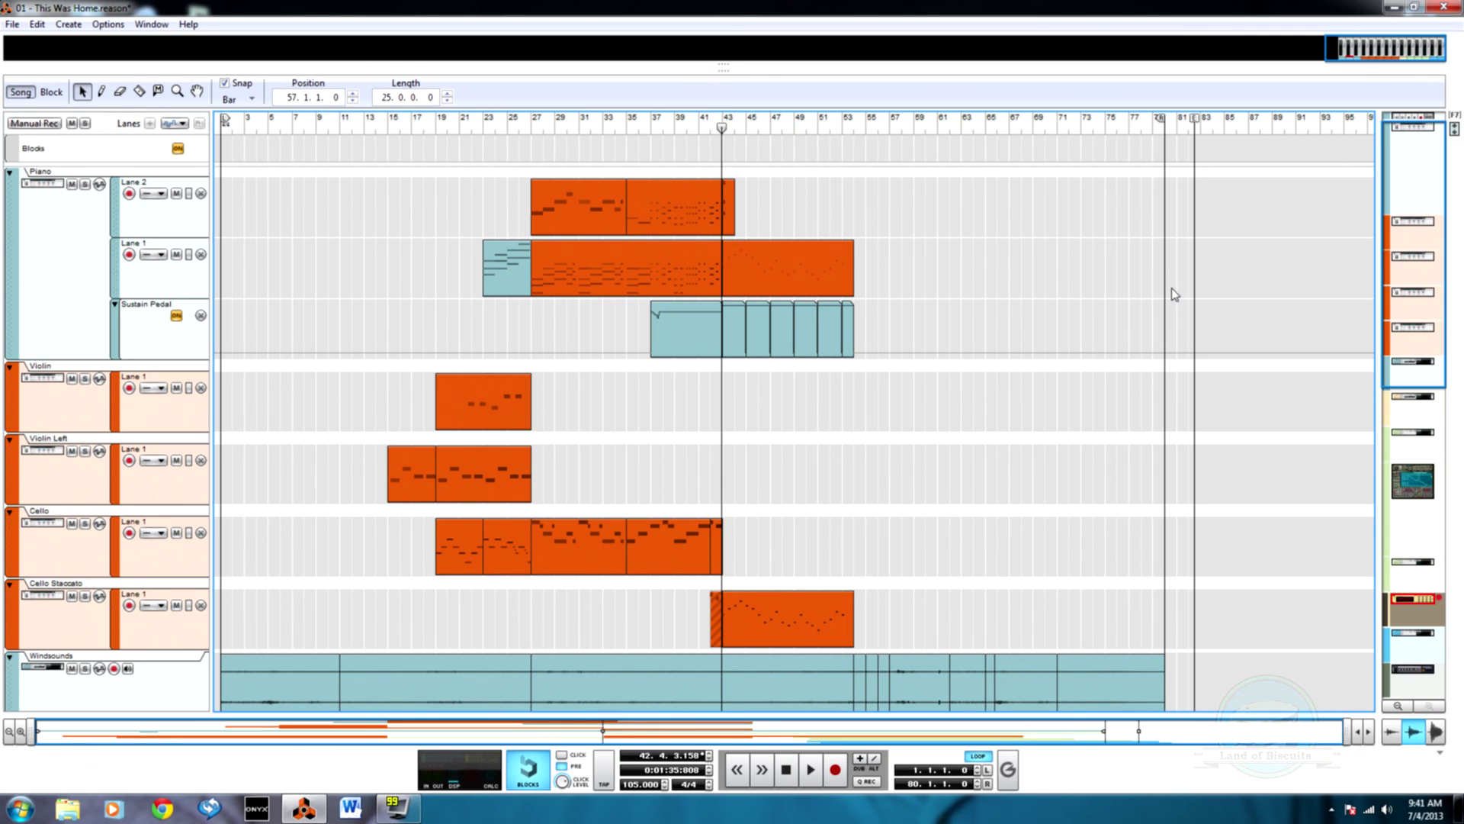